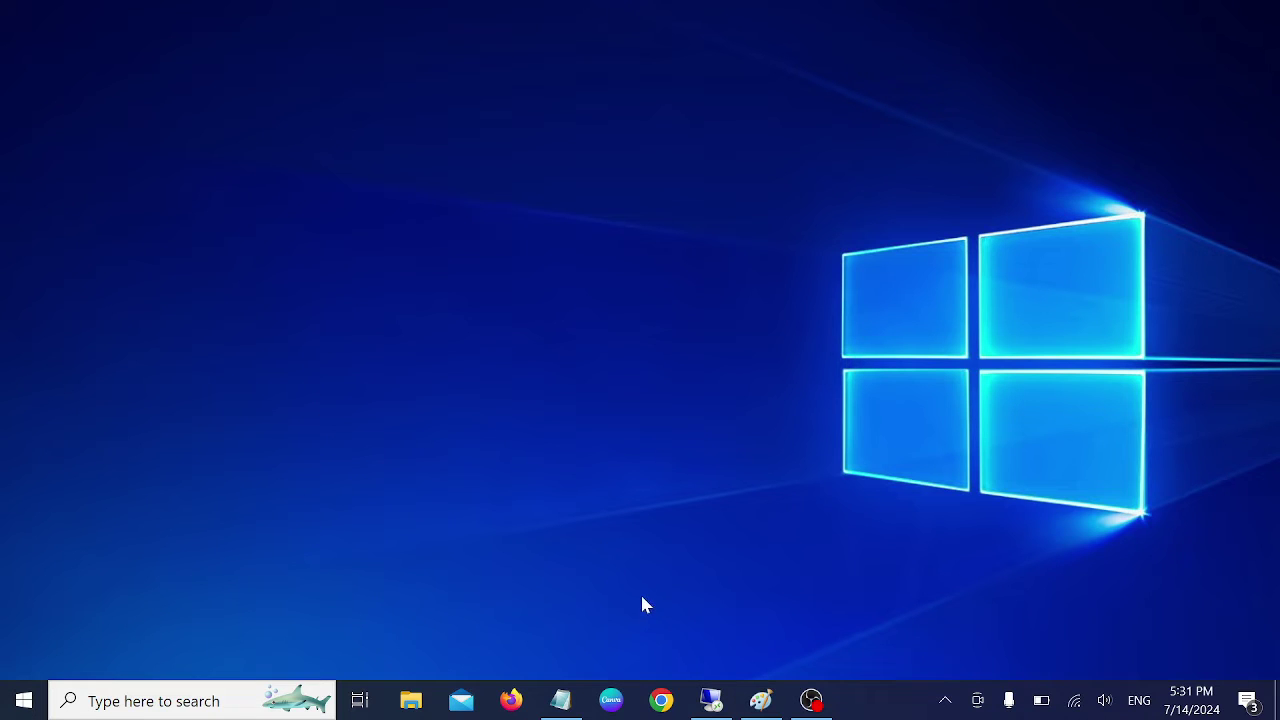
Open Chrome and load youtube.com in the first tab and facebook.com in a second tab.
click(661, 700)
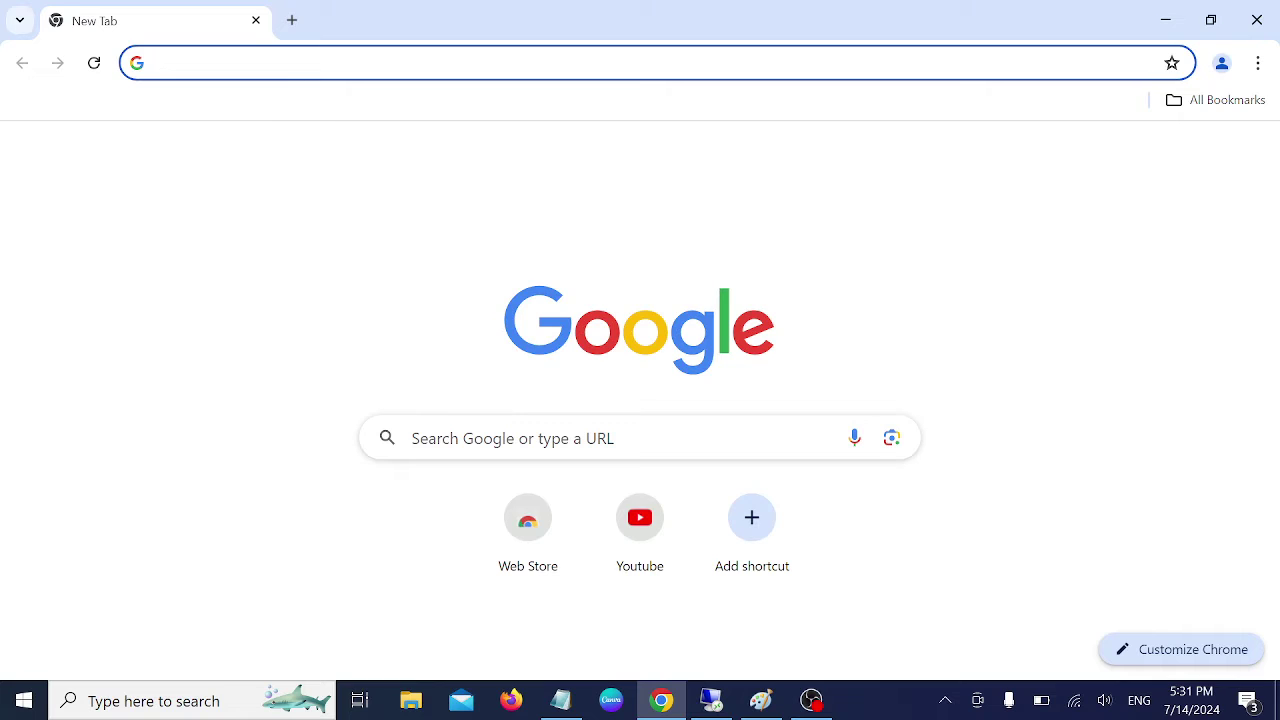
text(youtube.com)
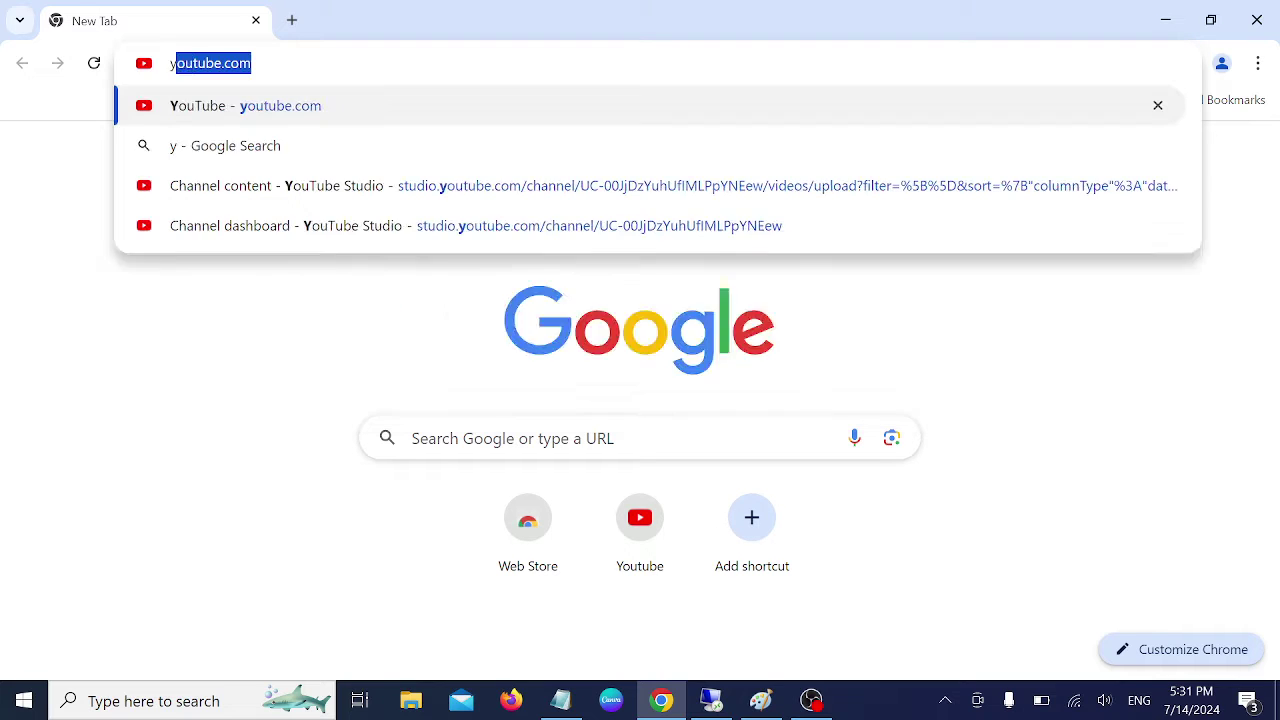
key(Return)
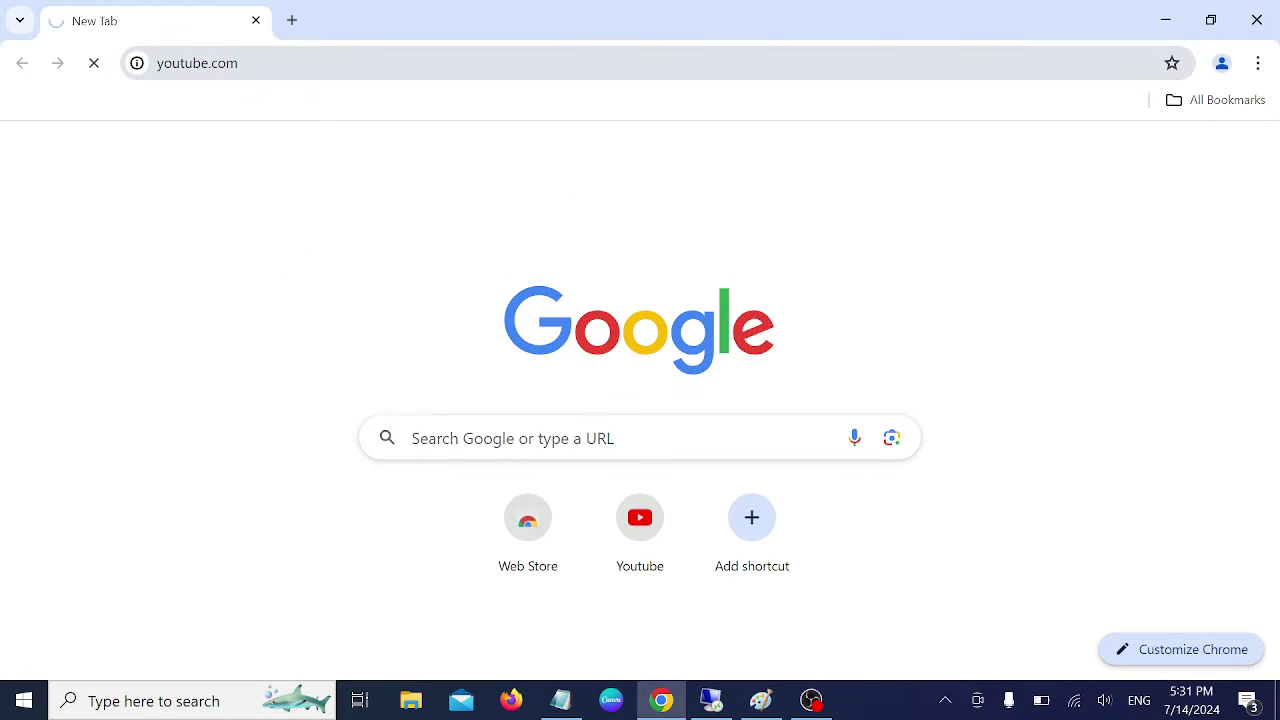
click(292, 20)
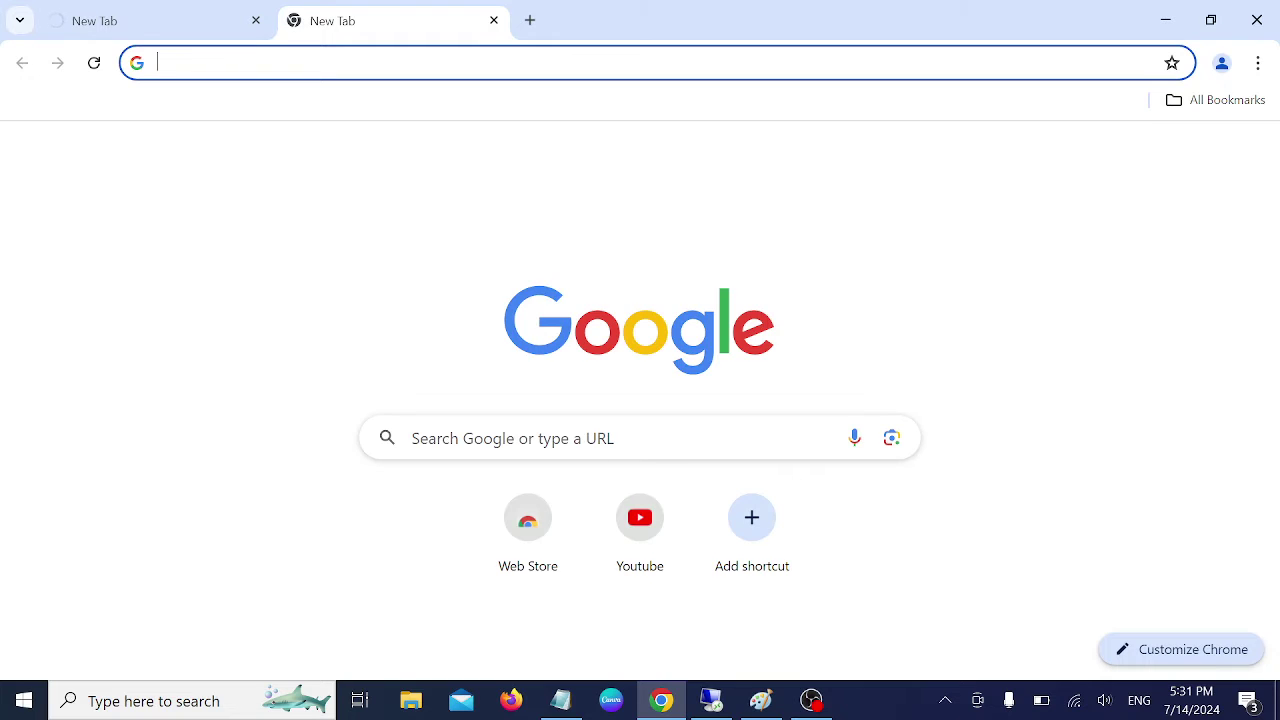
text(fa)
key(Return)
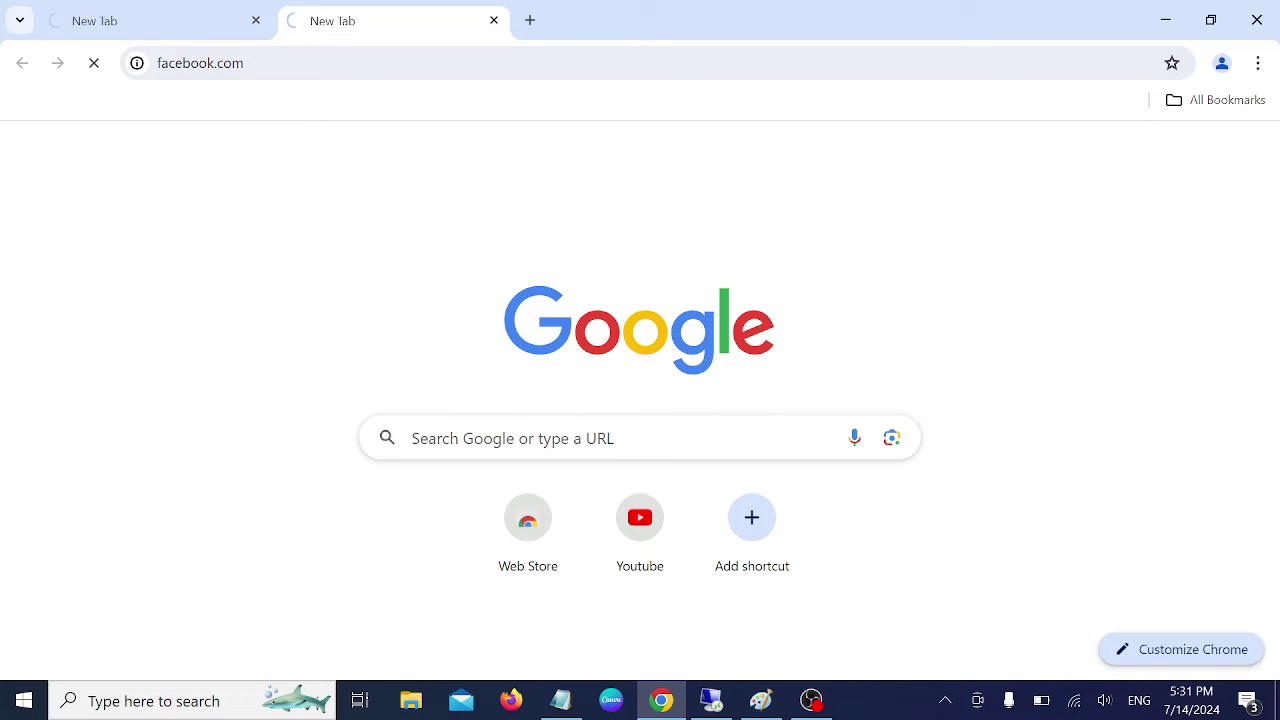
Check whether the YouTube and Facebook pages load by switching between them, and close the browser.
click(160, 31)
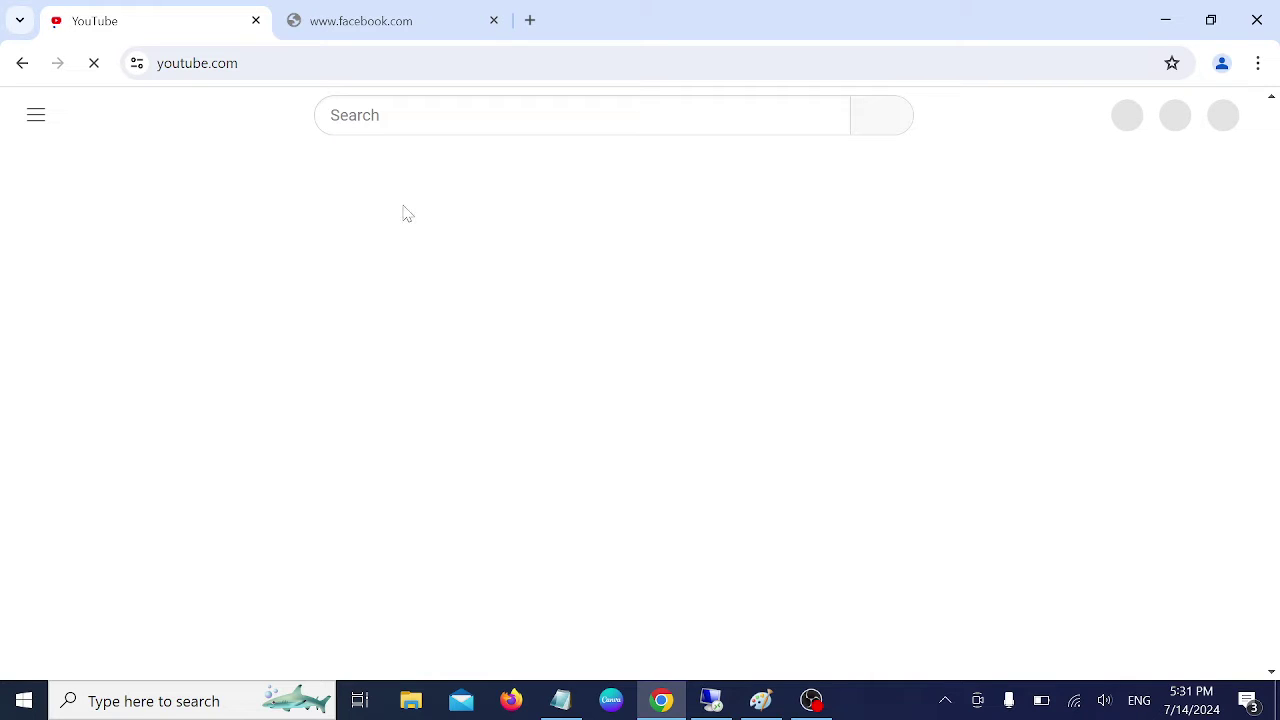
click(365, 34)
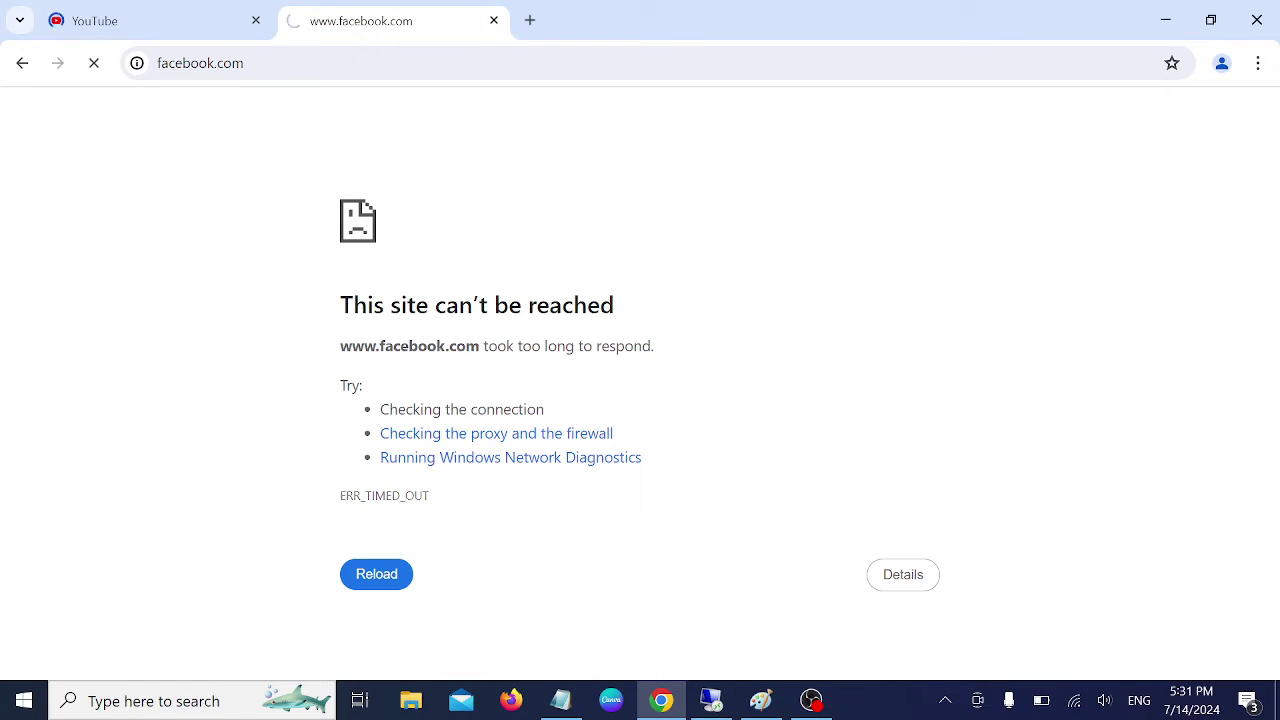
click(138, 37)
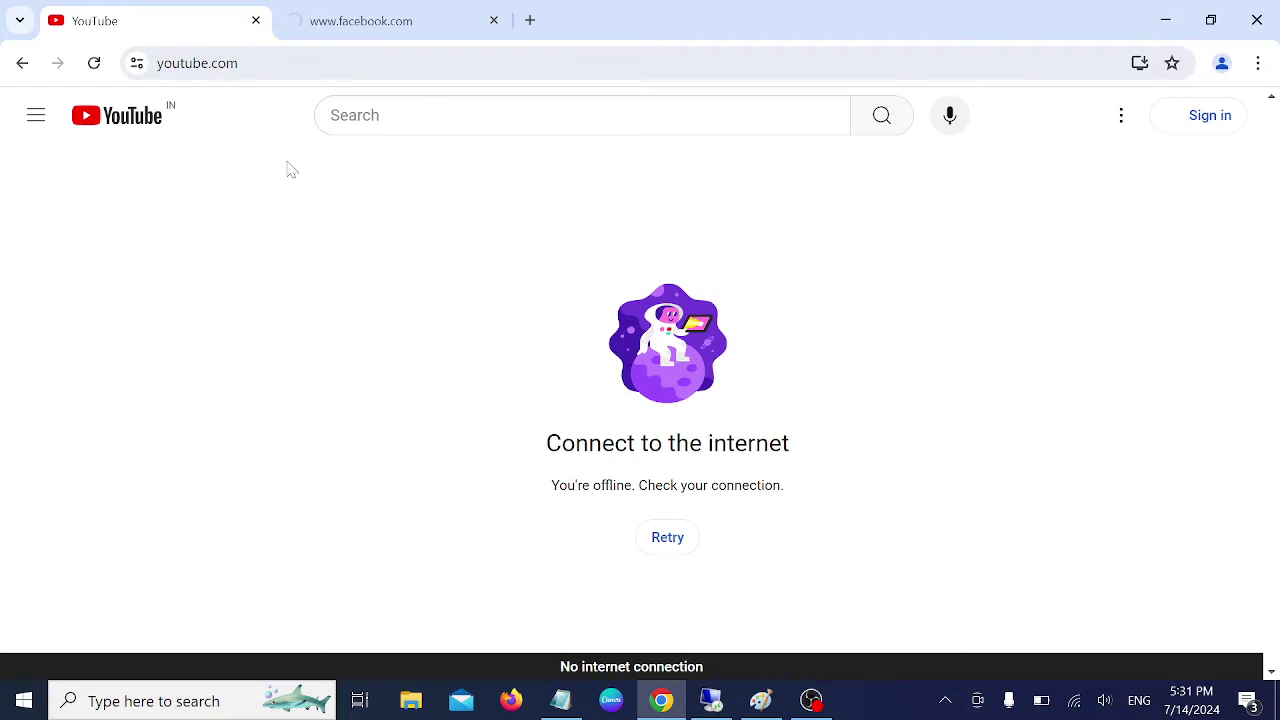
click(398, 21)
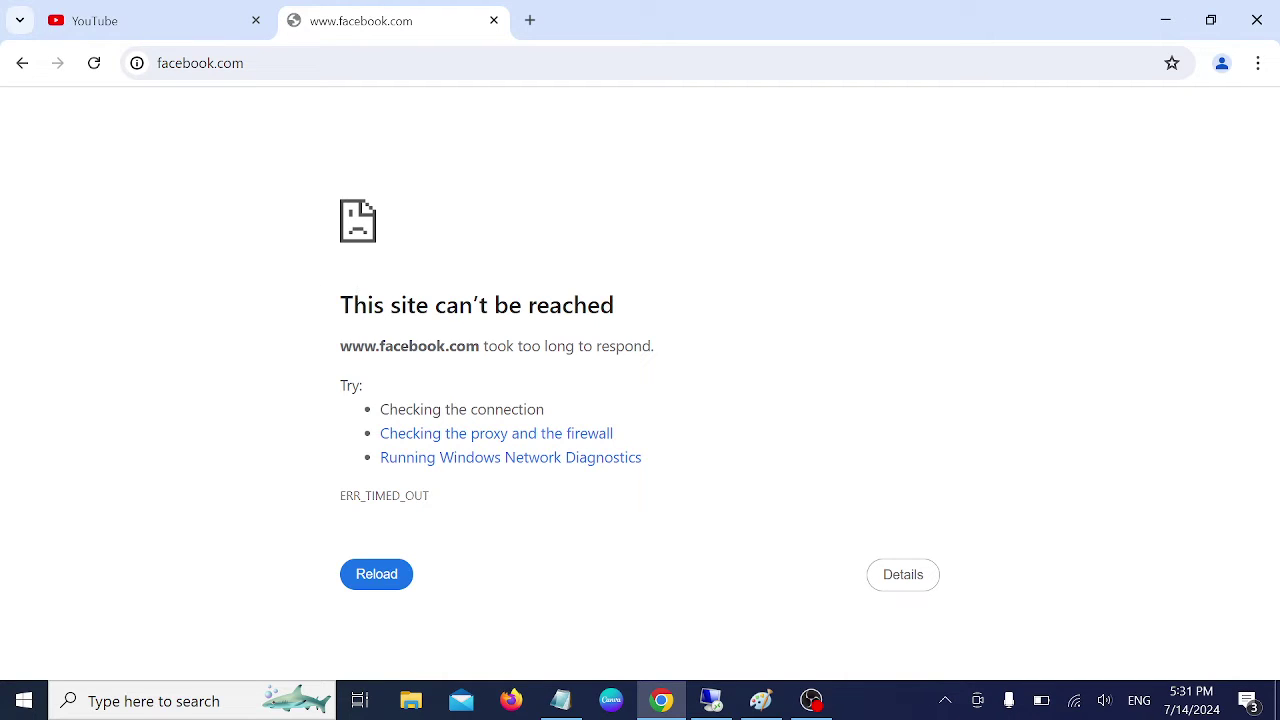
click(1256, 20)
right_click(601, 154)
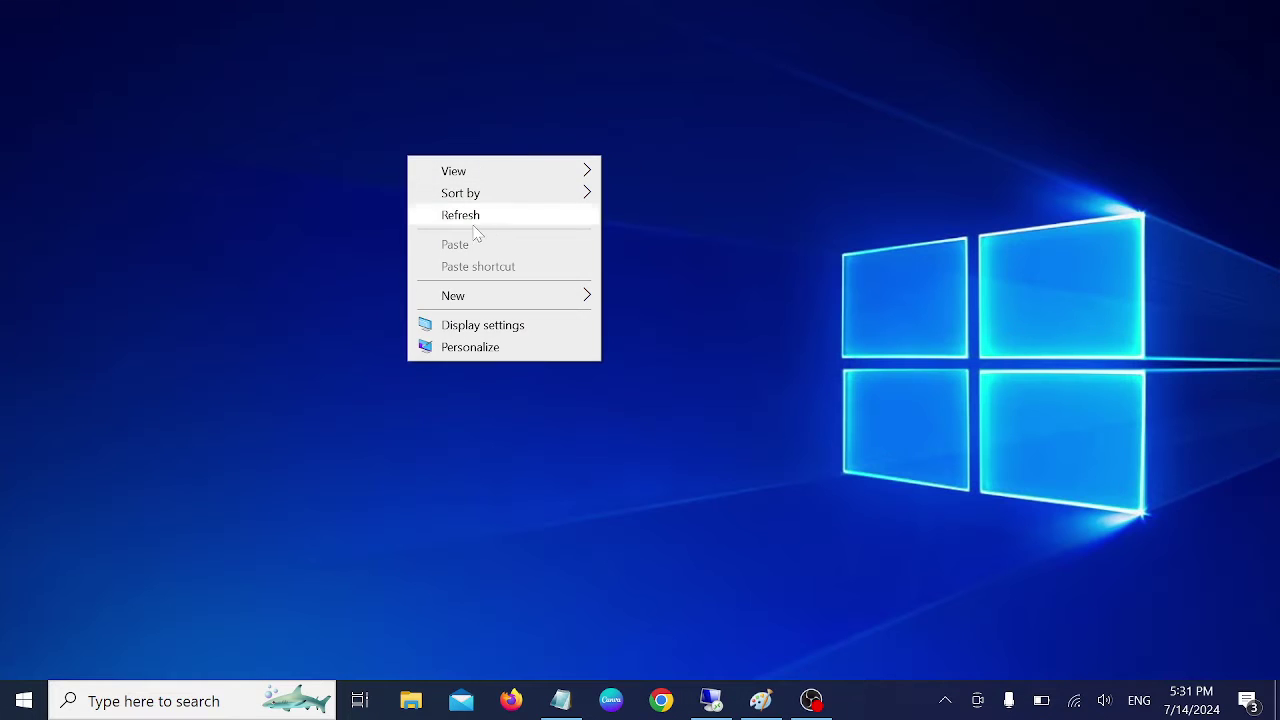
click(471, 222)
right_click(470, 144)
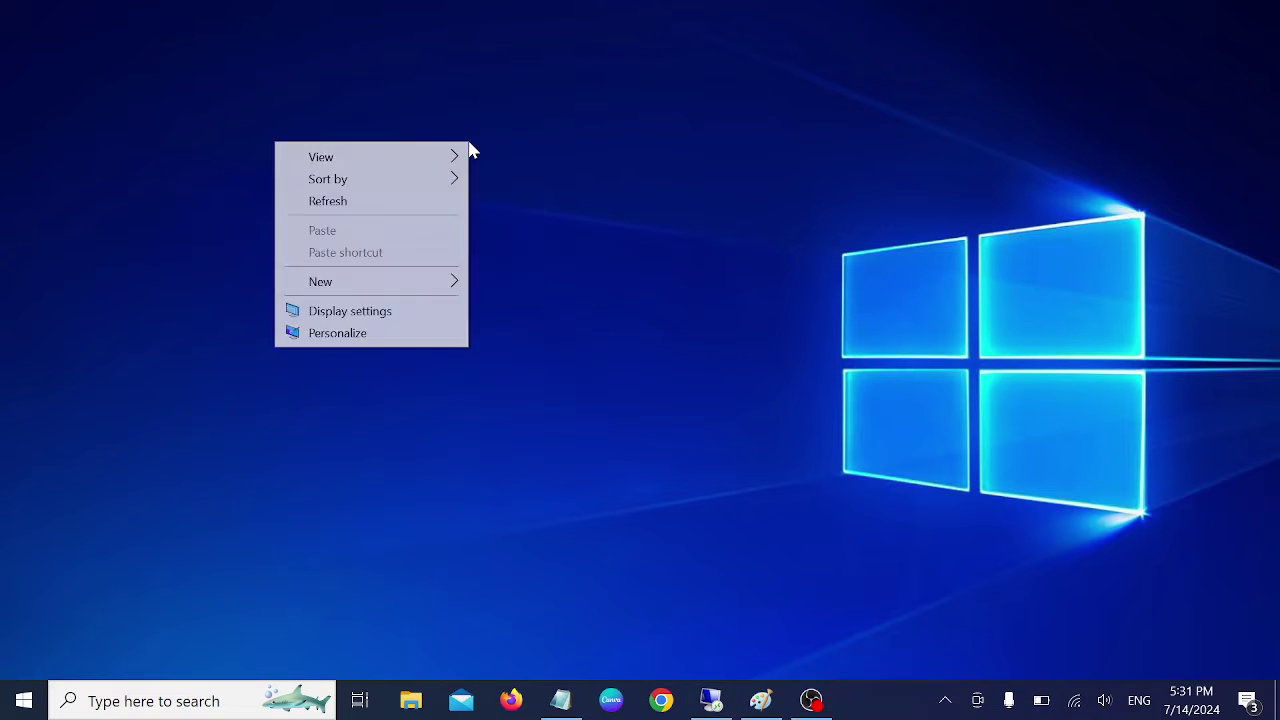
click(365, 205)
right_click(380, 186)
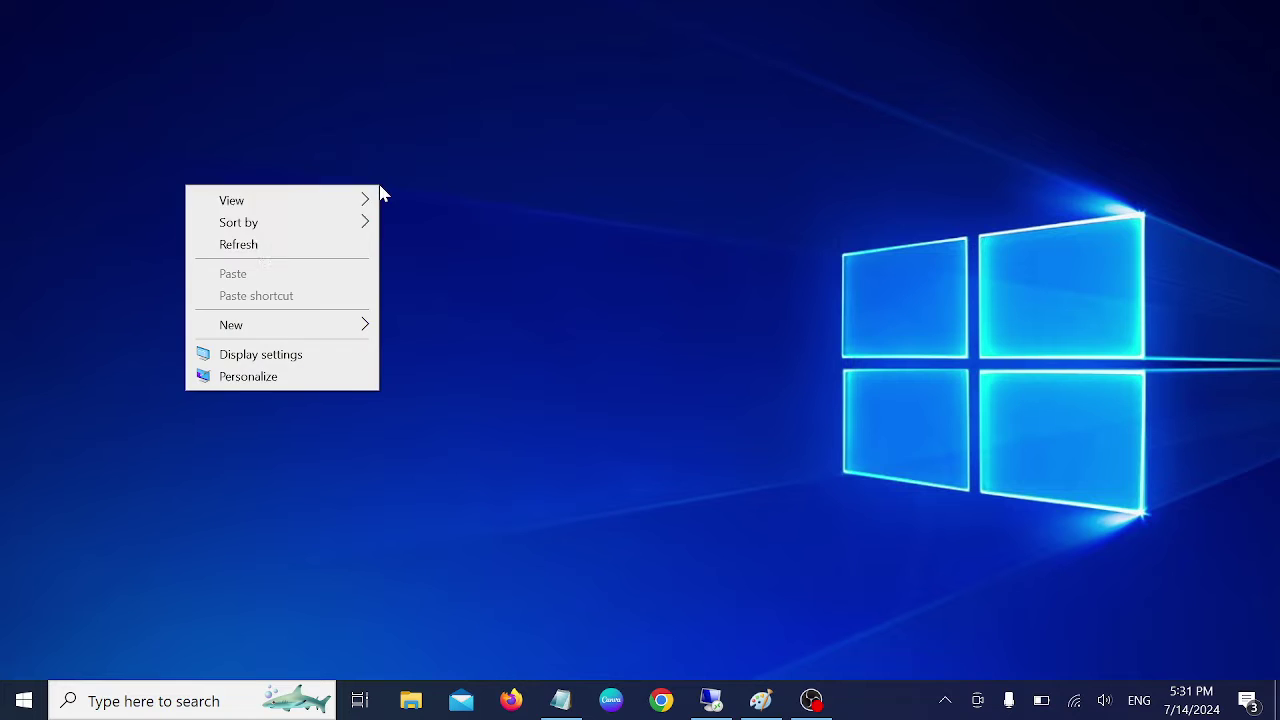
click(251, 245)
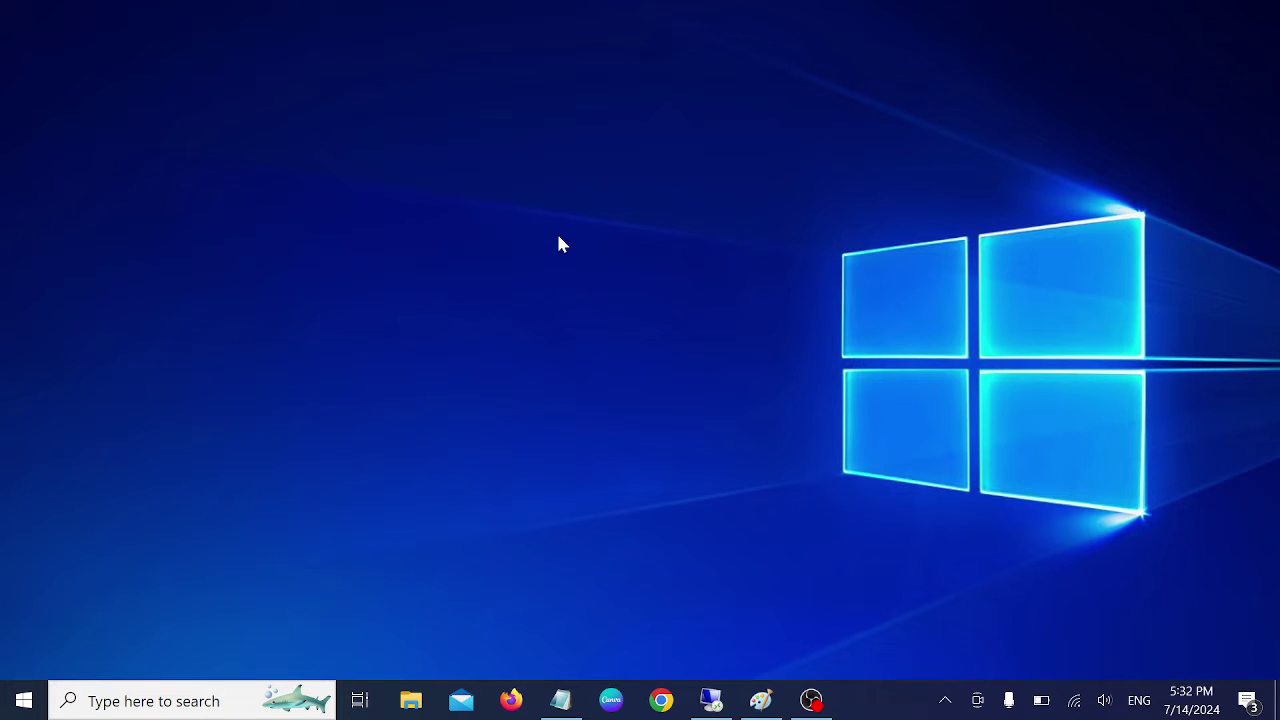
Find and open the Windows Control Panel, and display its items as large icons.
click(160, 701)
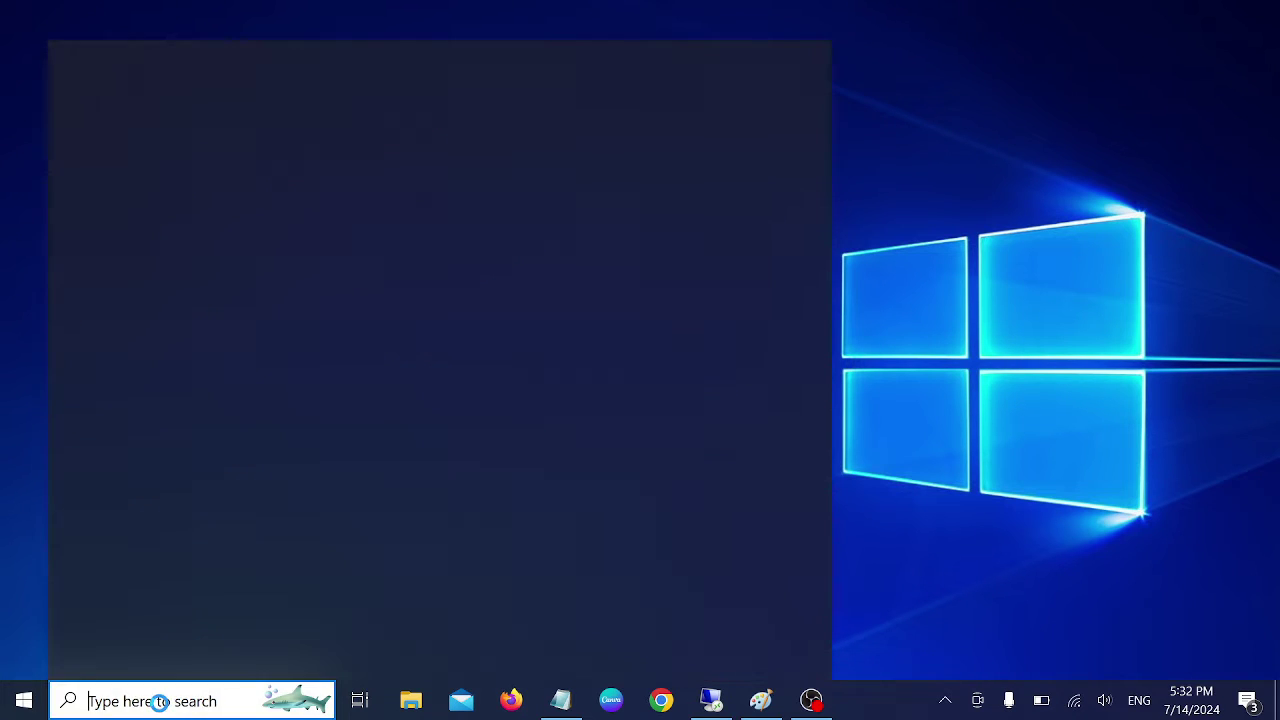
text(co)
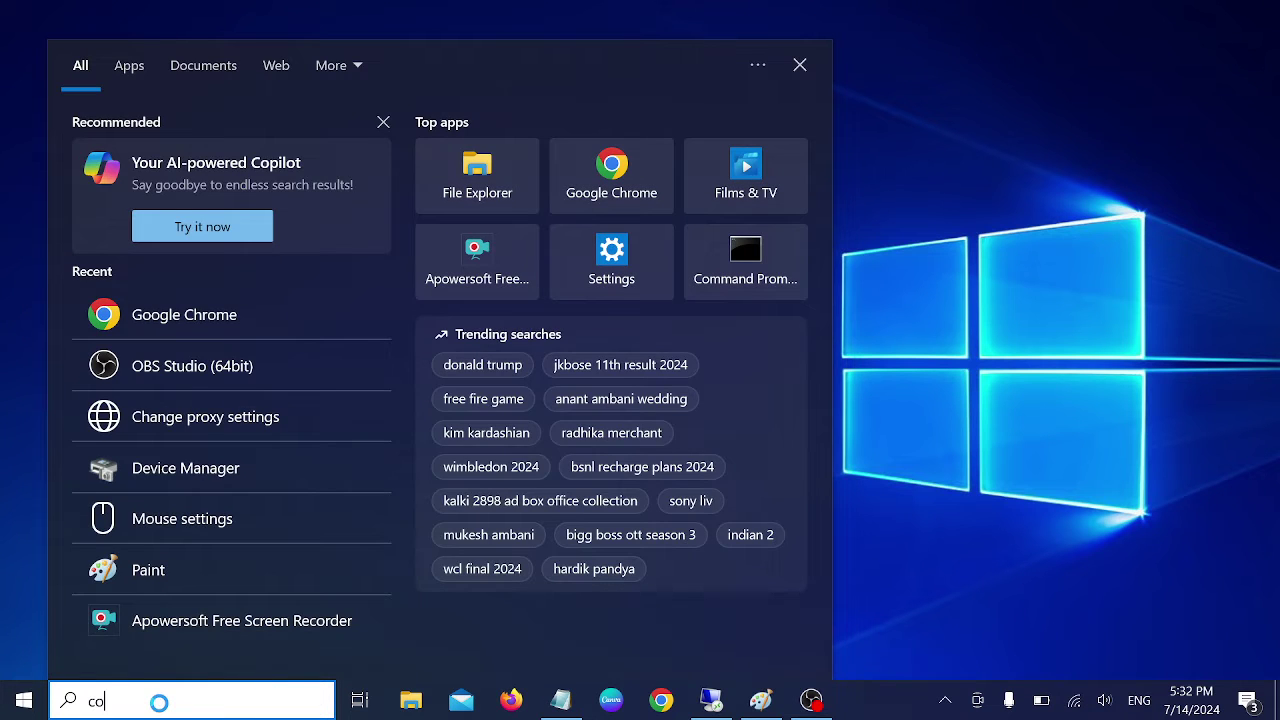
text(ntrol)
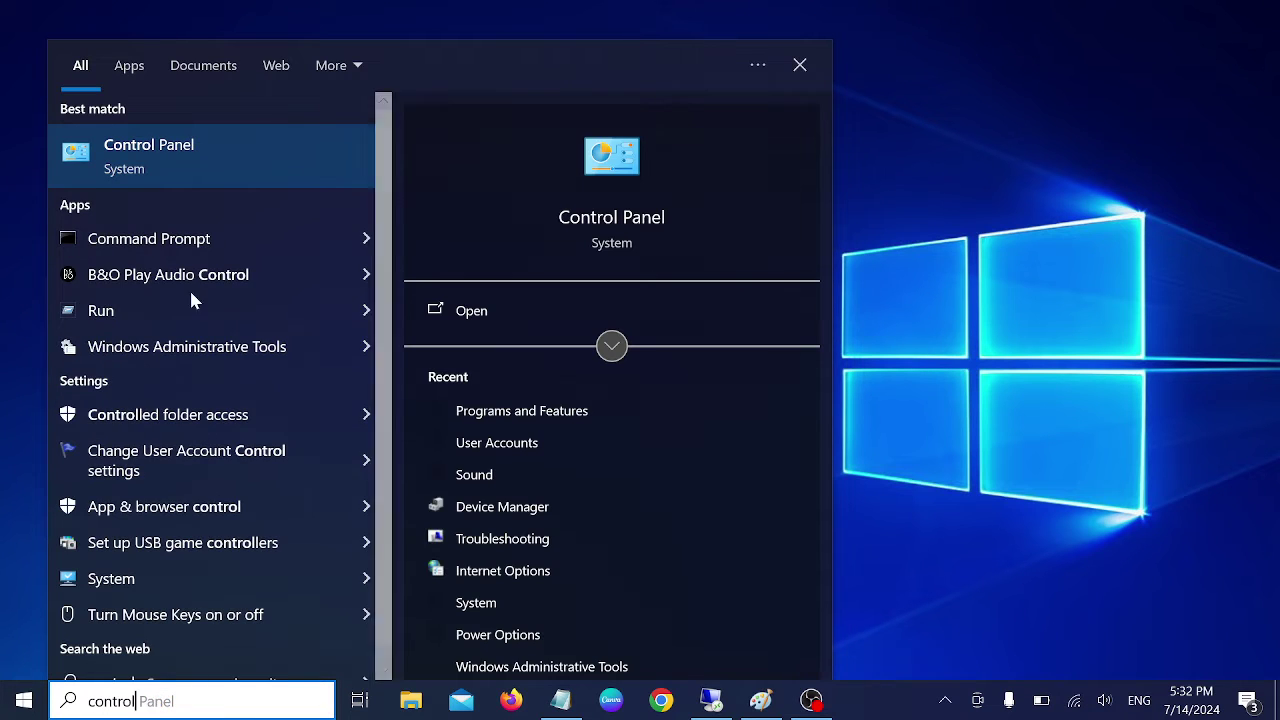
click(242, 162)
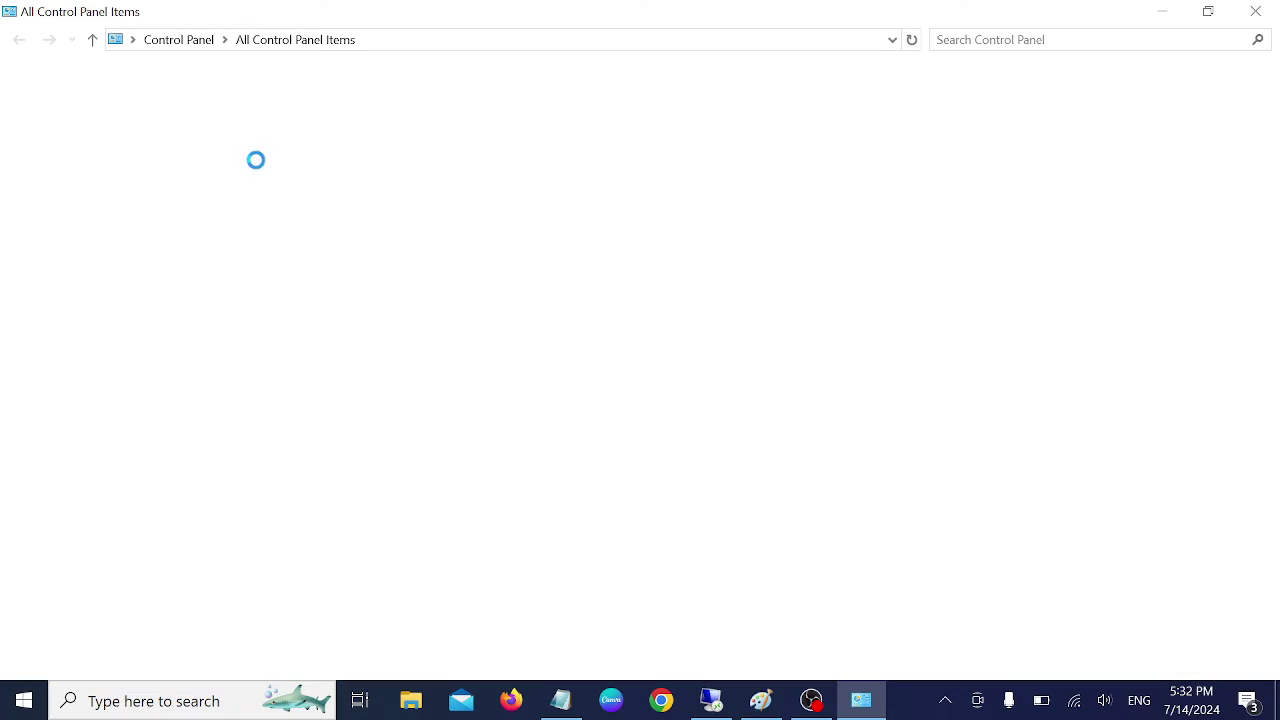
click(1157, 87)
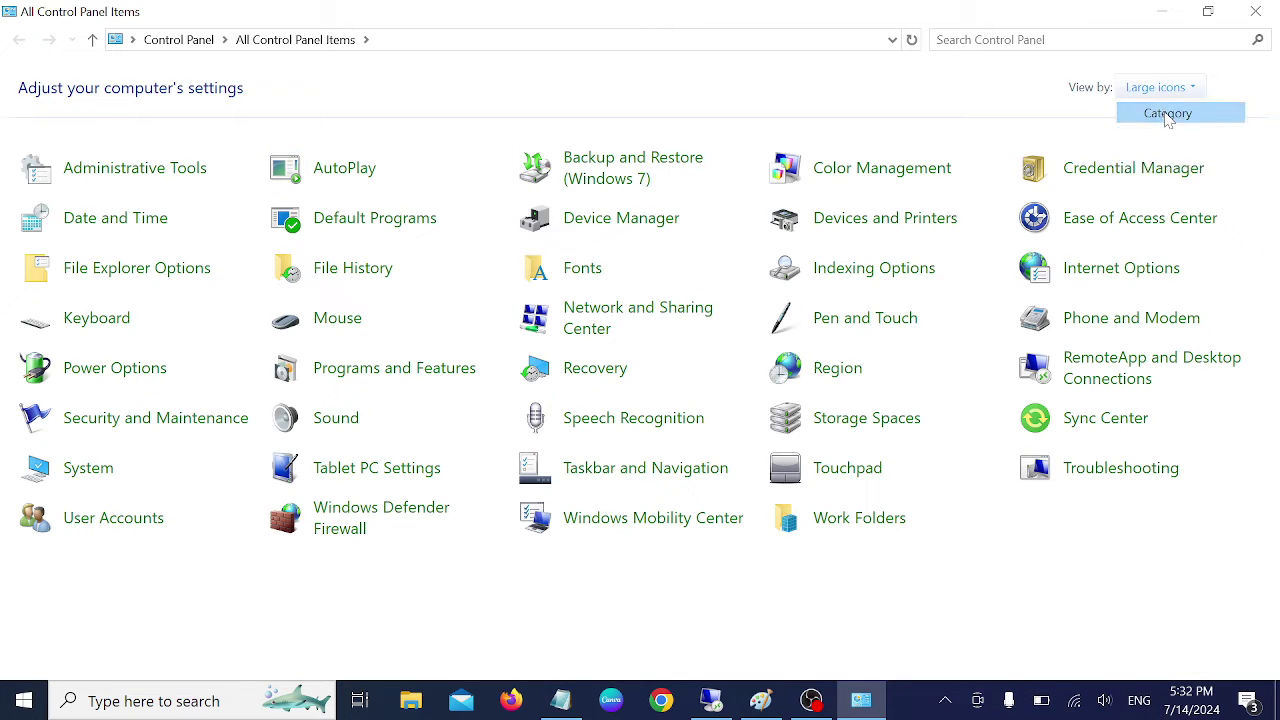
click(1162, 114)
click(932, 92)
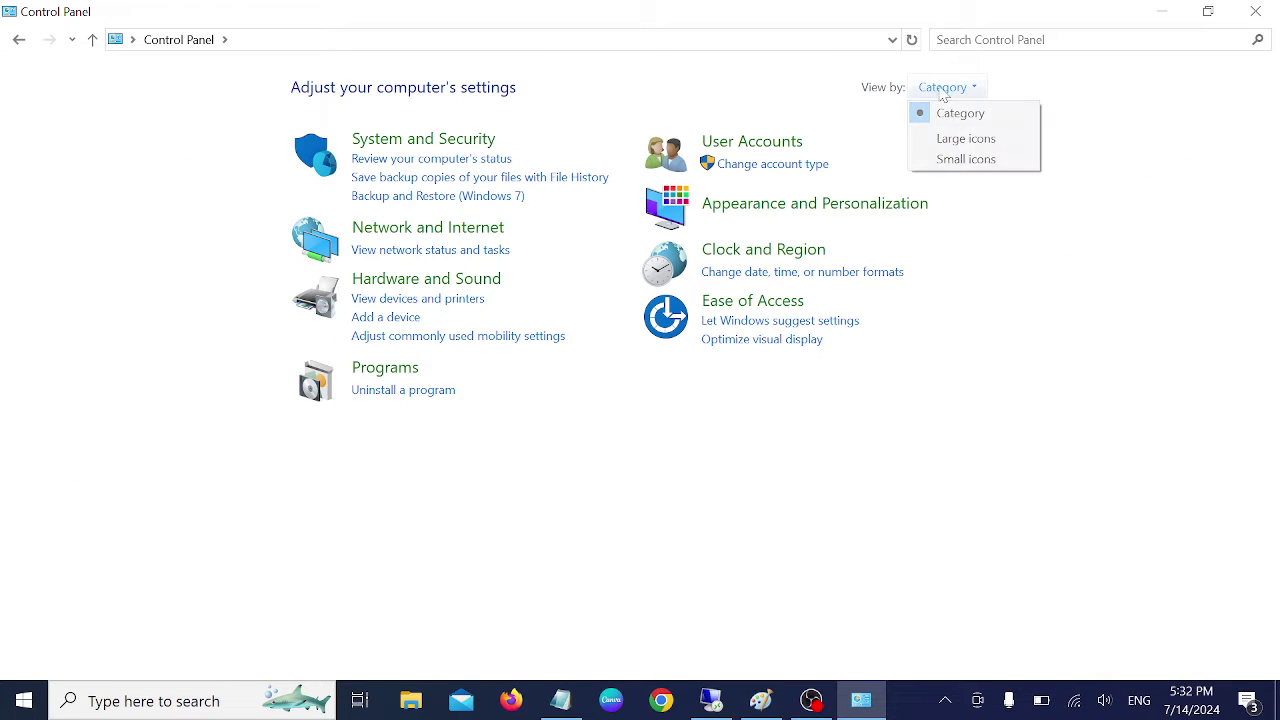
click(970, 141)
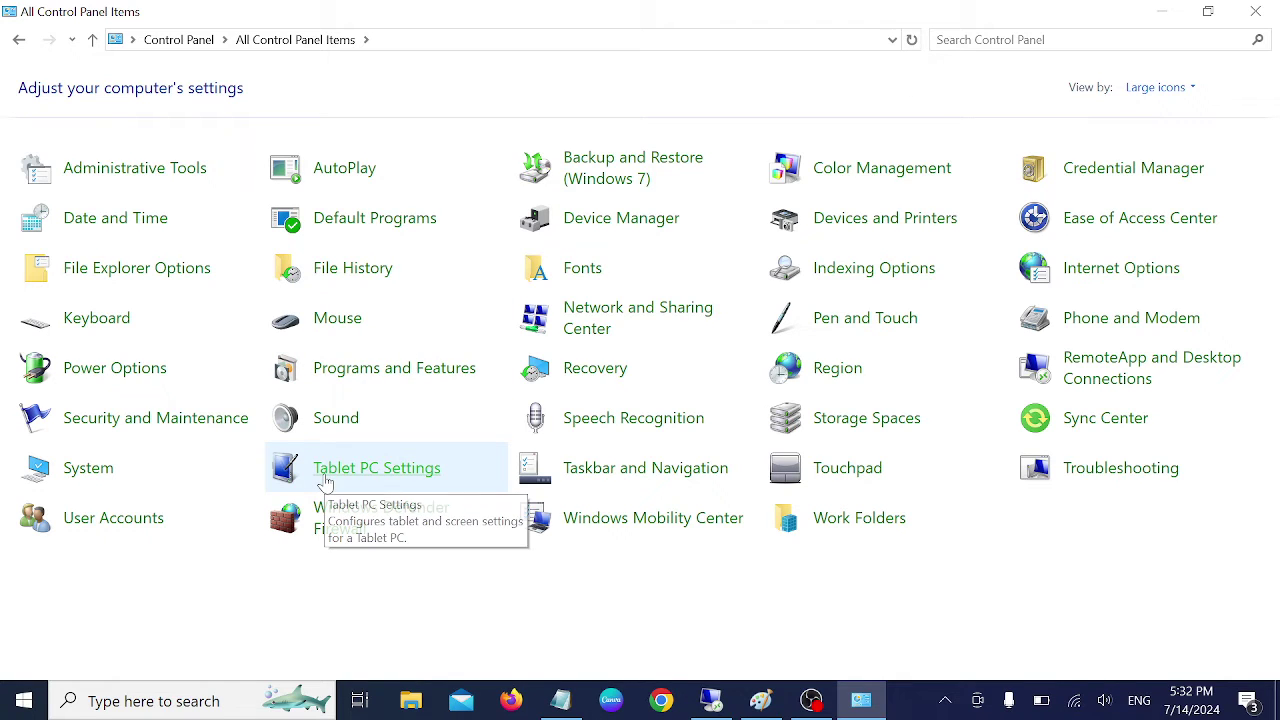
Open Internet Options and clear the SSL state in its content settings, acknowledging the message.
click(1130, 280)
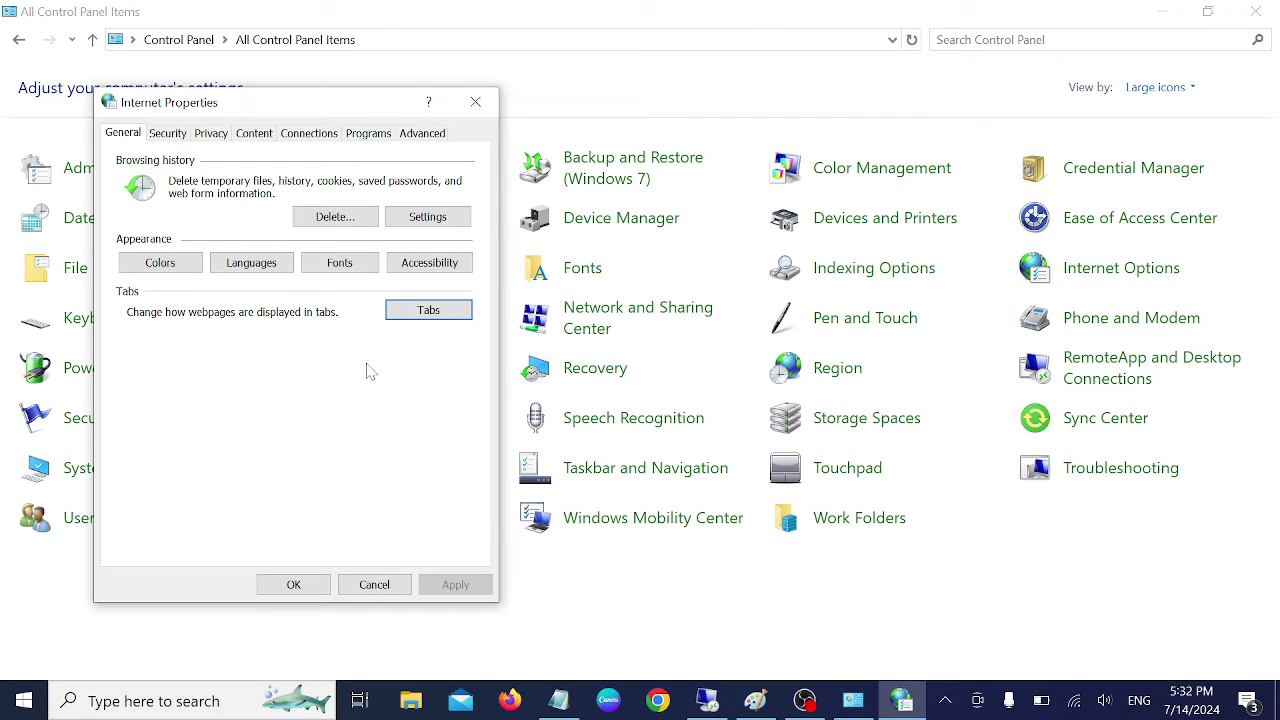
click(170, 137)
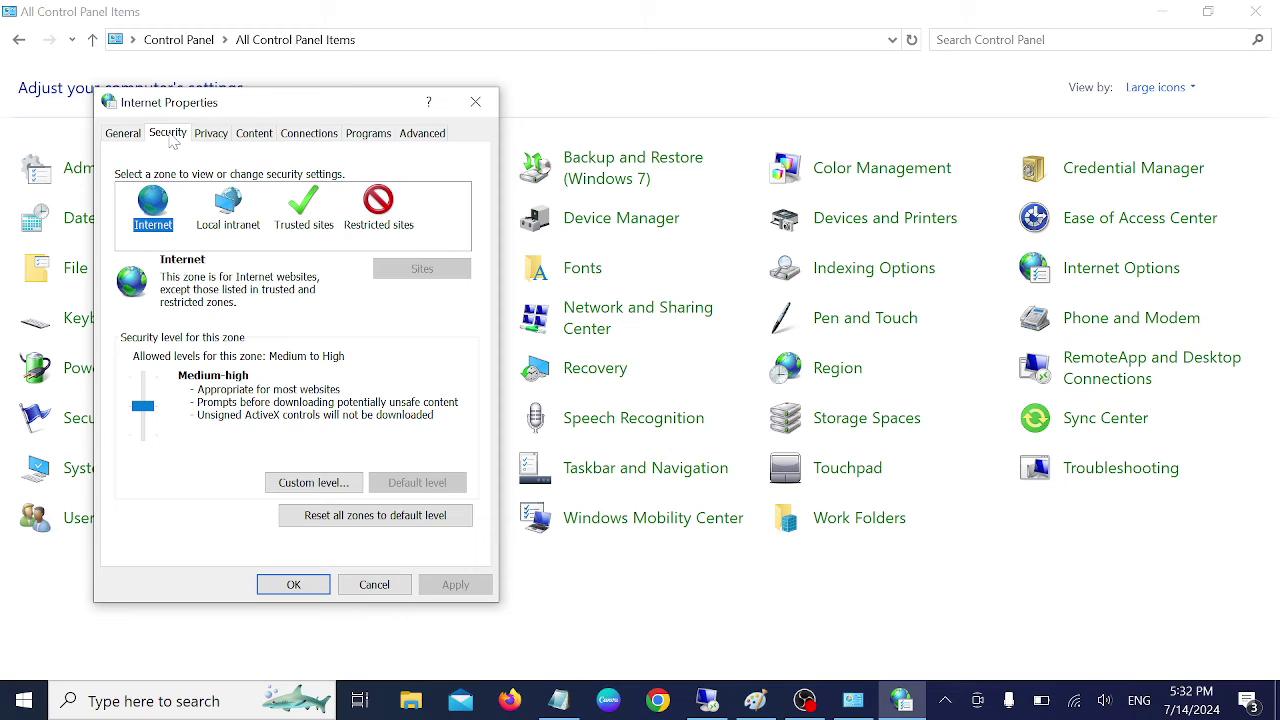
click(214, 138)
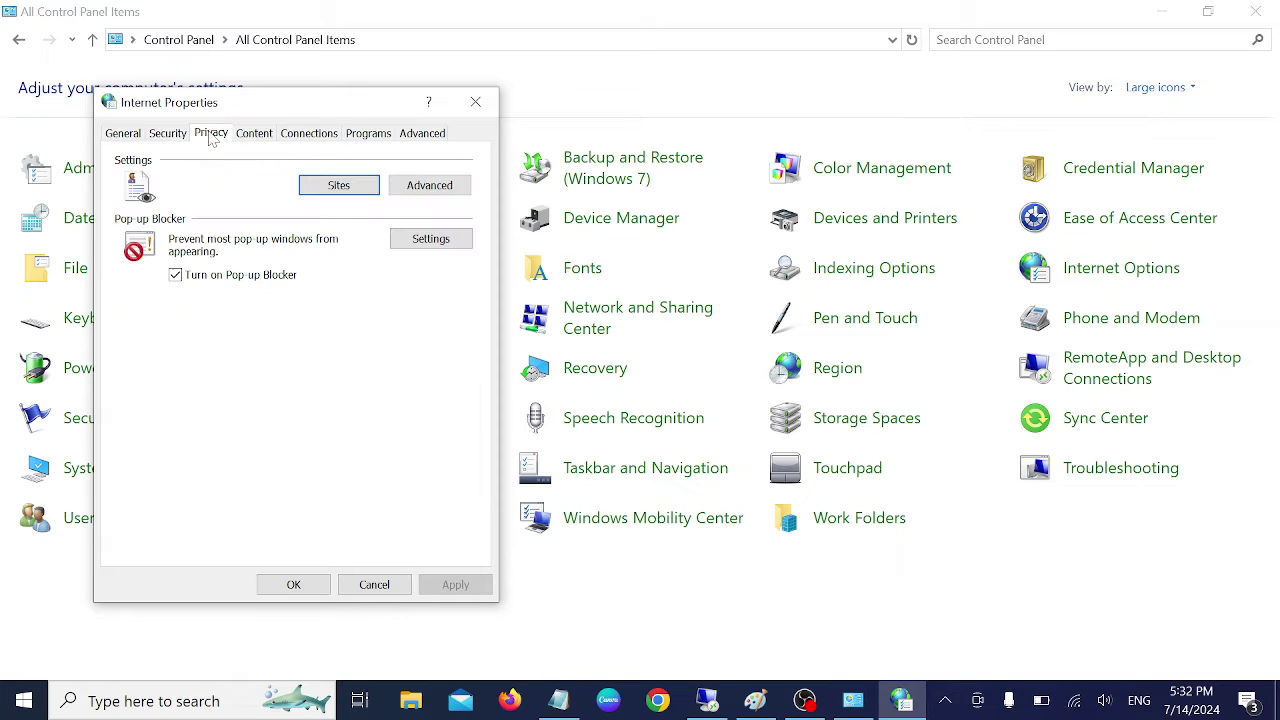
click(271, 140)
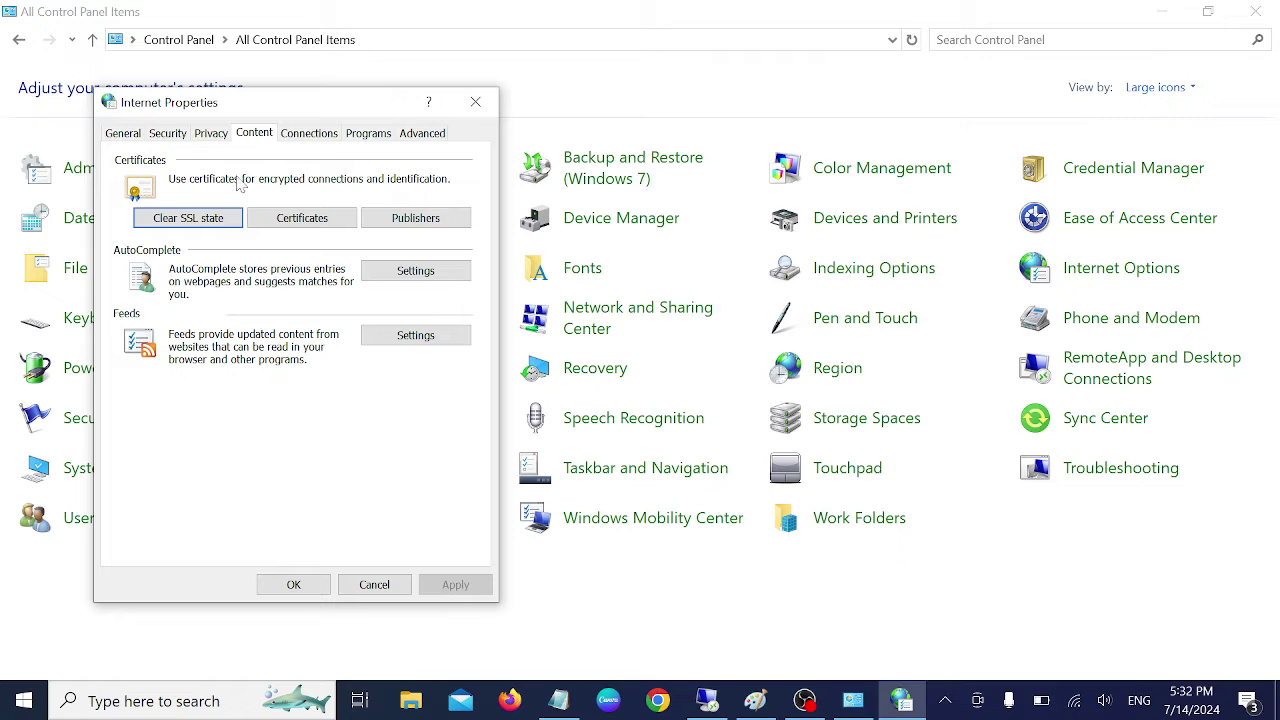
click(205, 225)
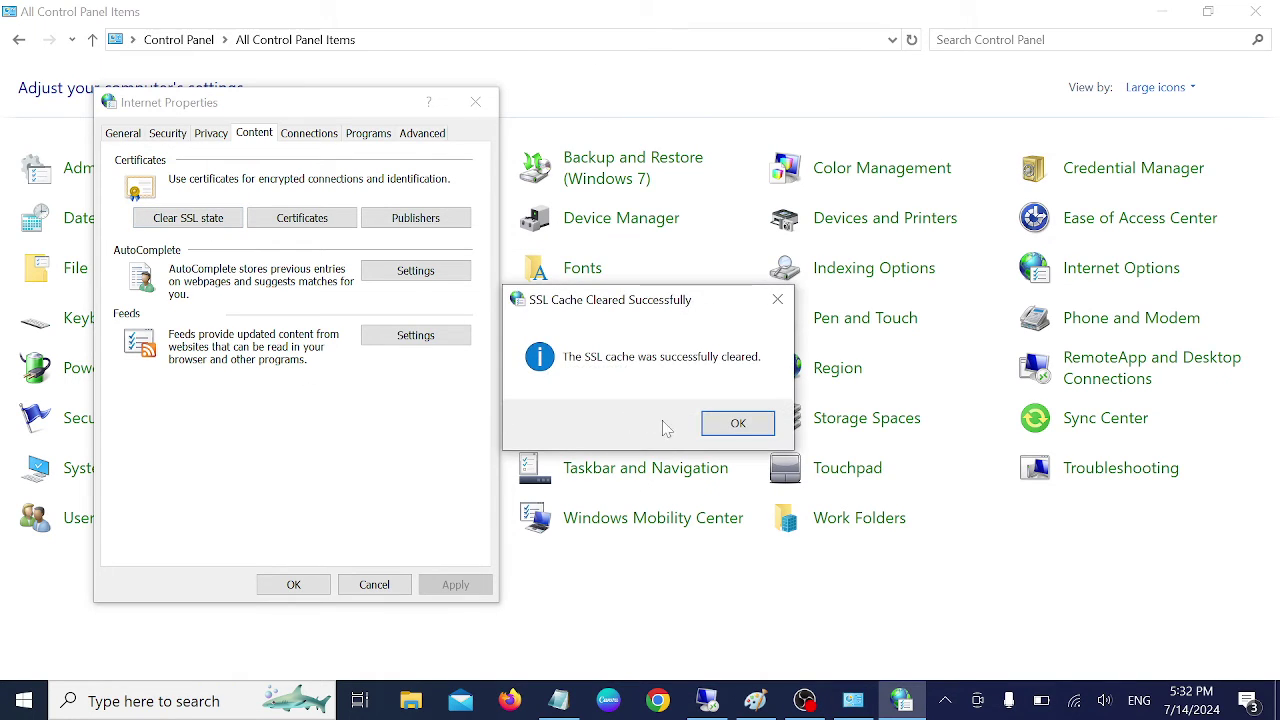
click(737, 424)
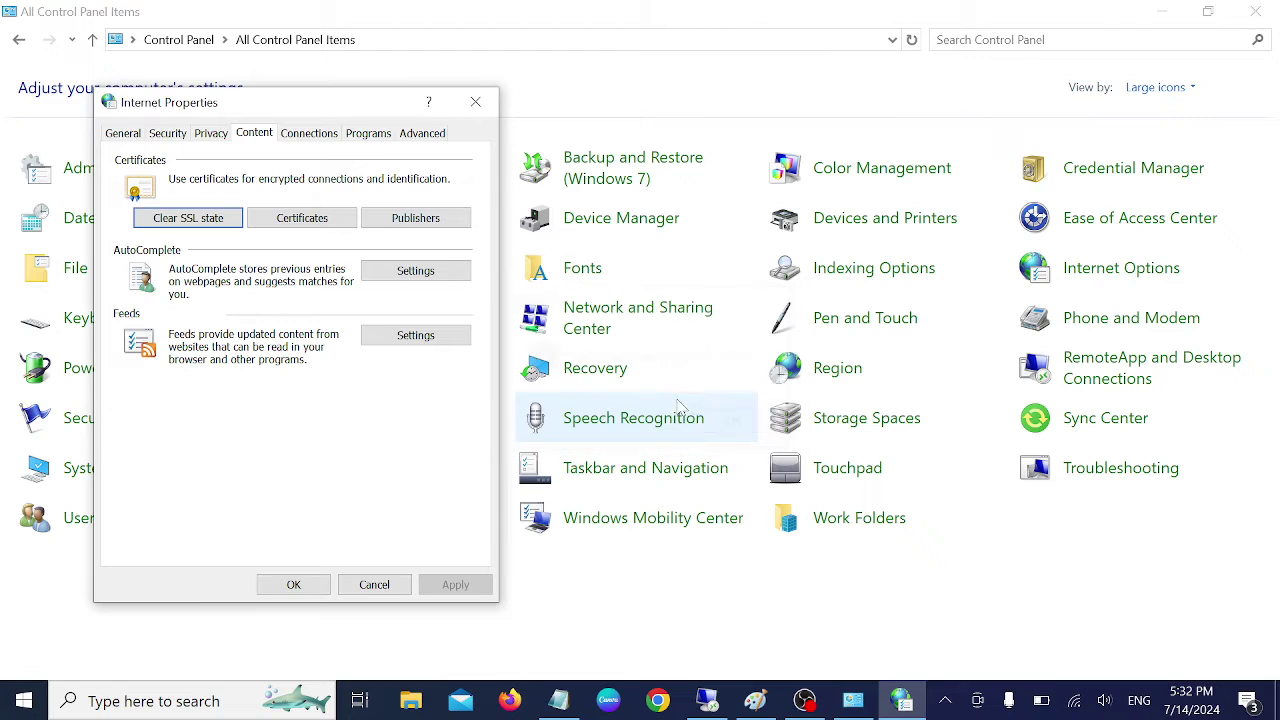
Restore the advanced settings in Internet Properties, apply the change and close the dialog.
click(428, 141)
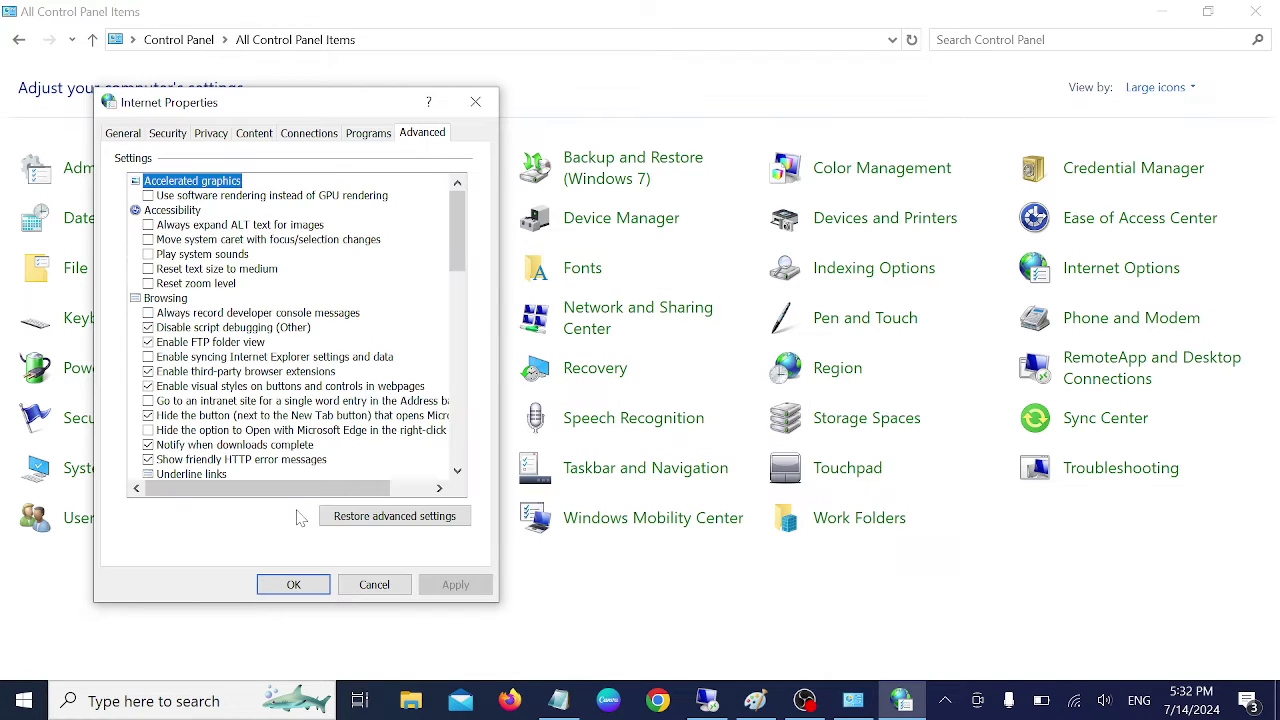
click(380, 520)
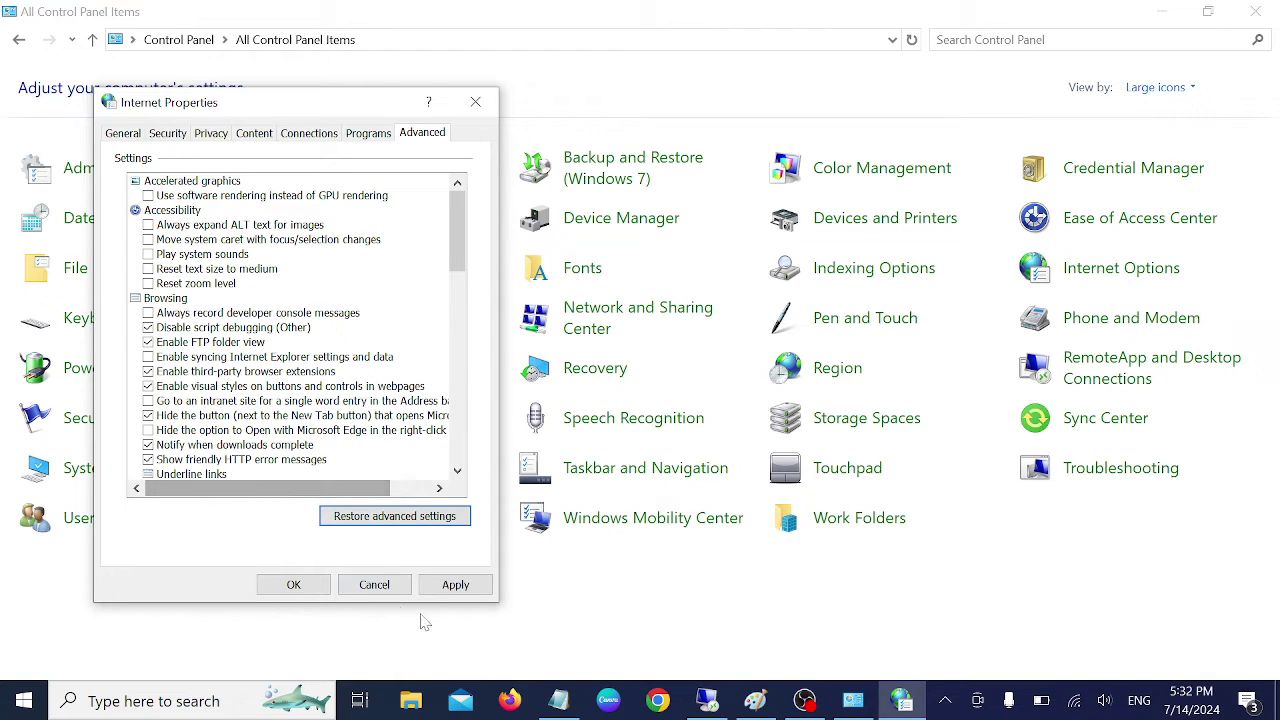
click(456, 585)
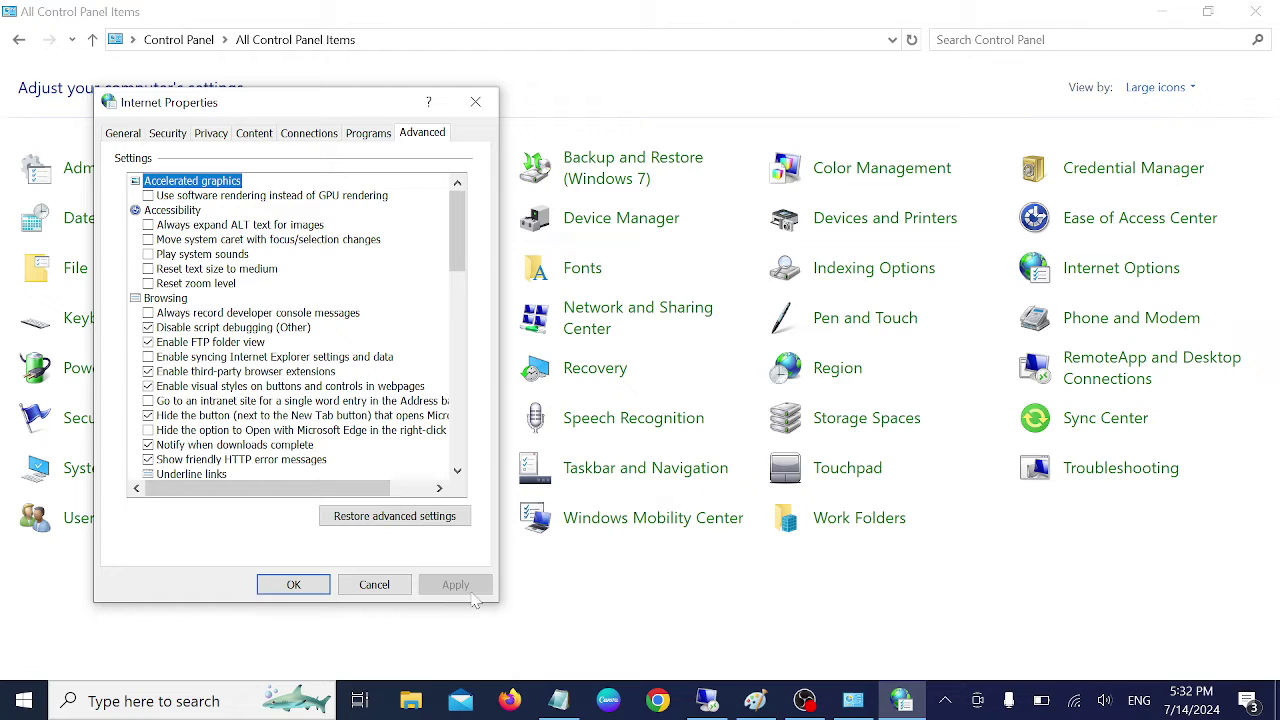
click(295, 584)
Switch to Chrome and load youtube.com to test the connection.
click(661, 700)
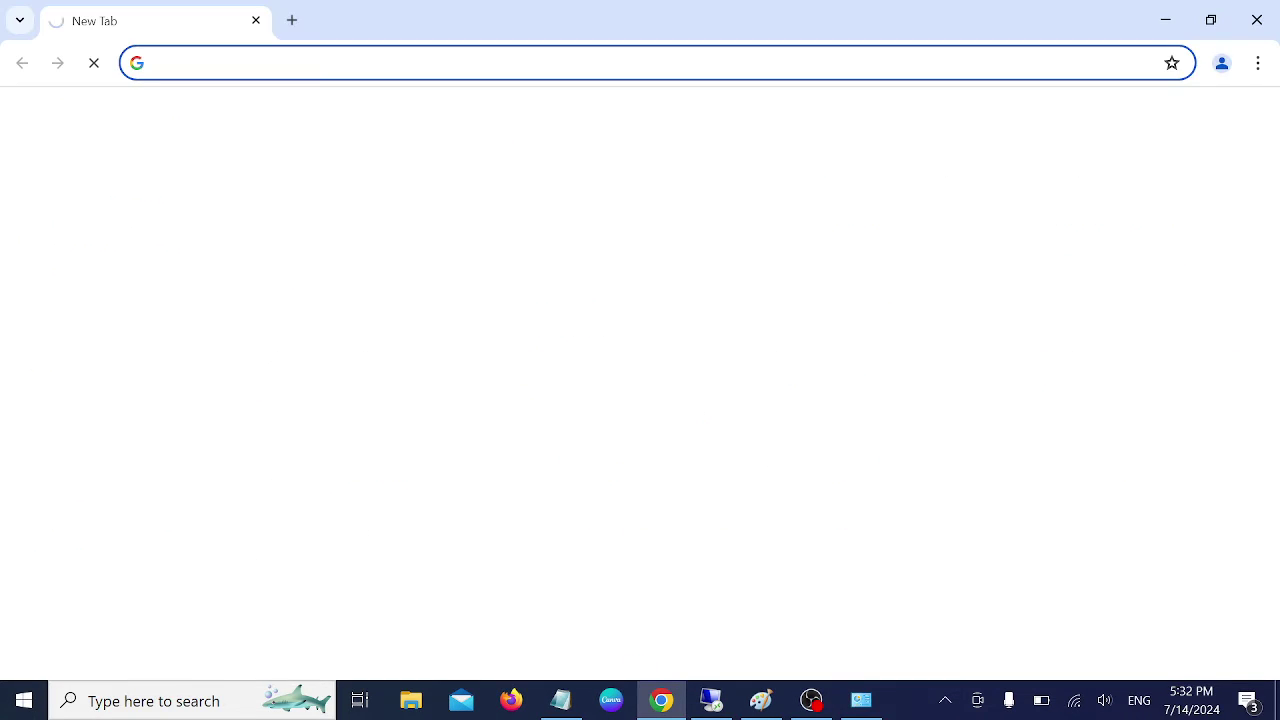
text(y)
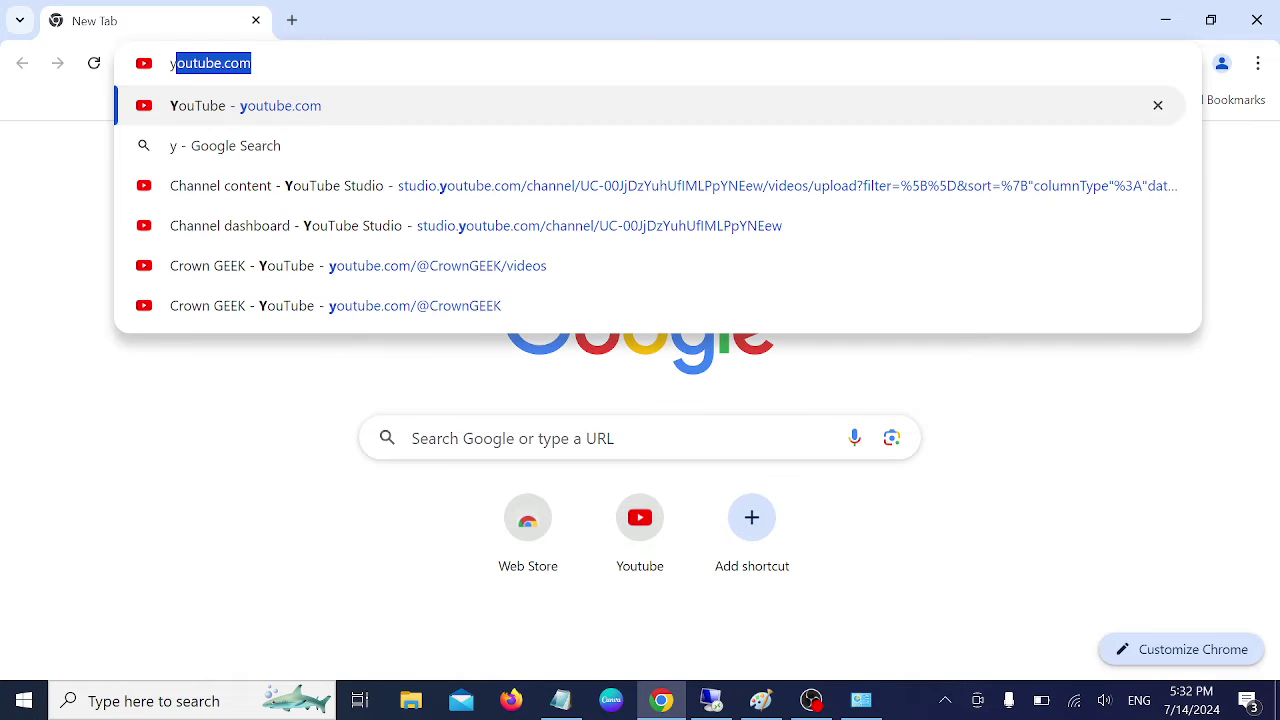
key(Return)
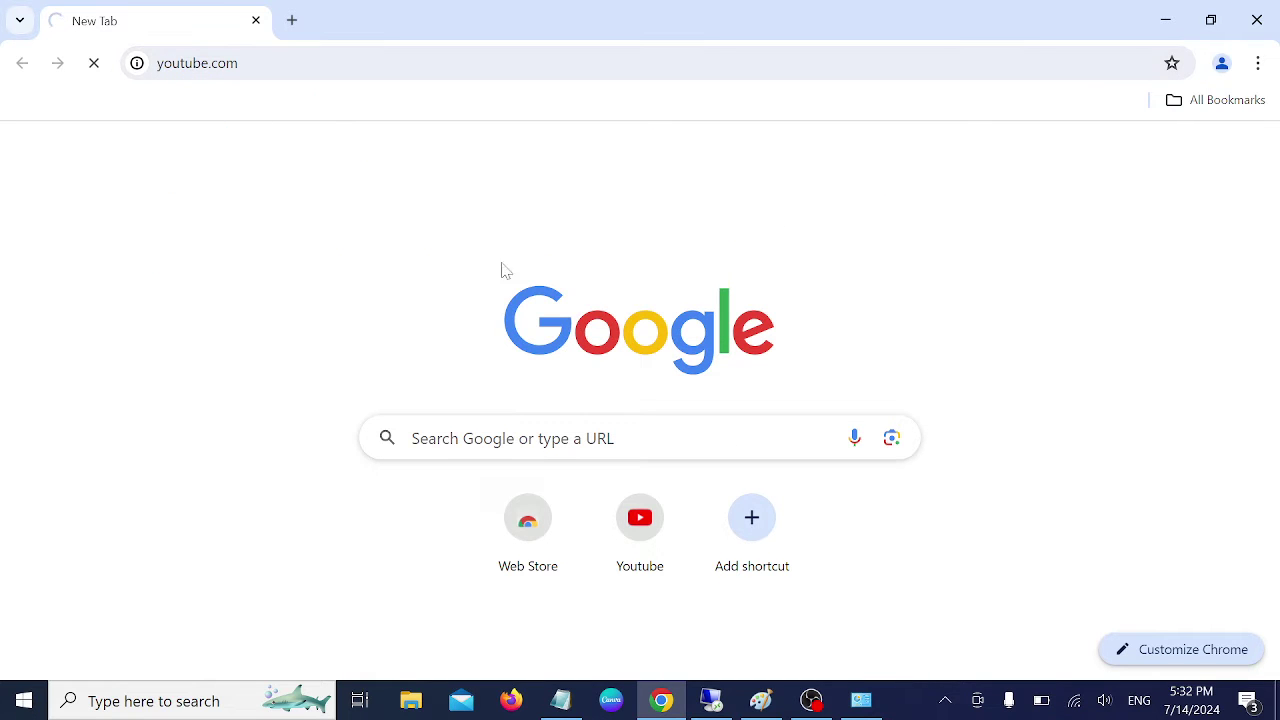
Switch to the Notepad notes, highlight the line "Step 2. Clear Chrome History" and return to Chrome.
click(560, 700)
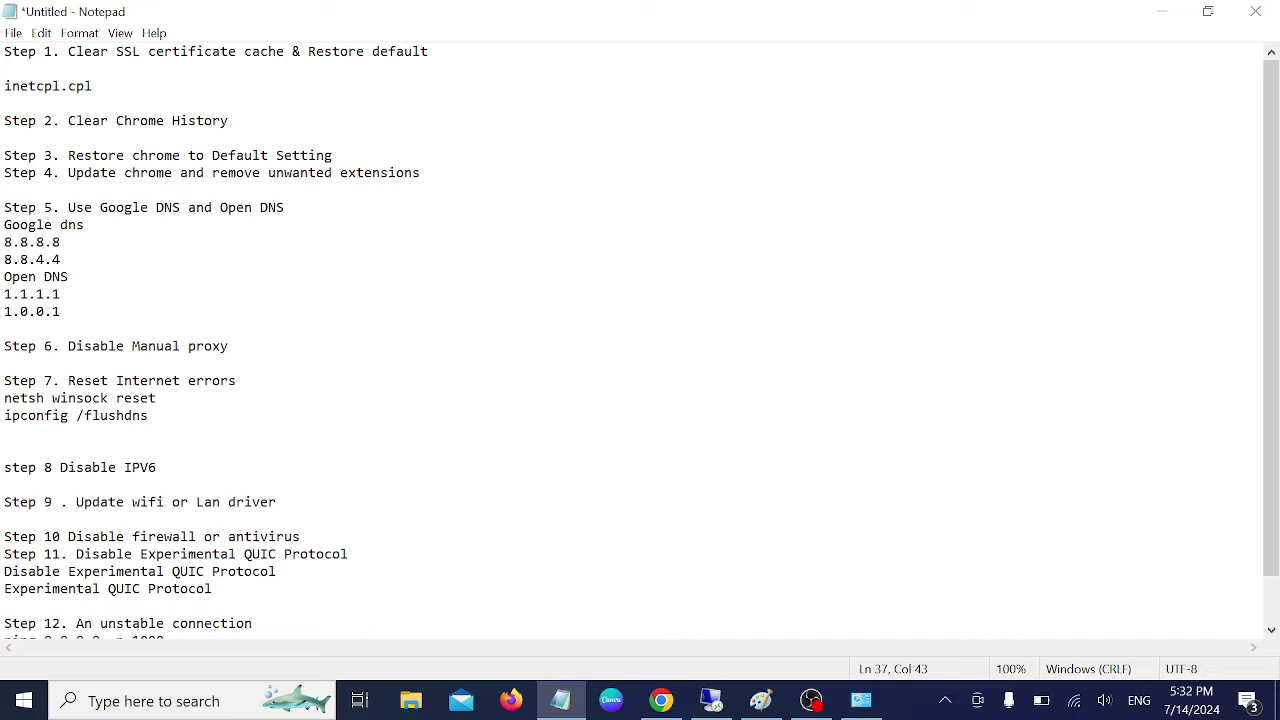
drag(229, 120, 4, 120)
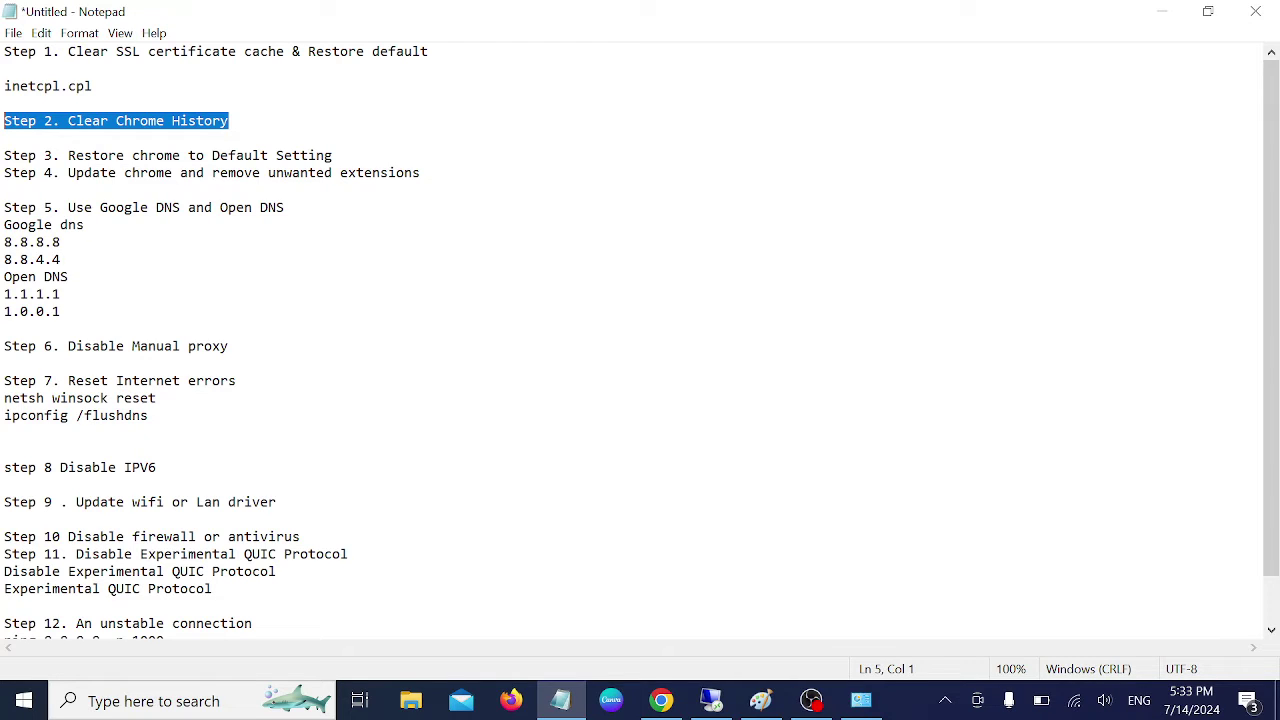
click(1162, 11)
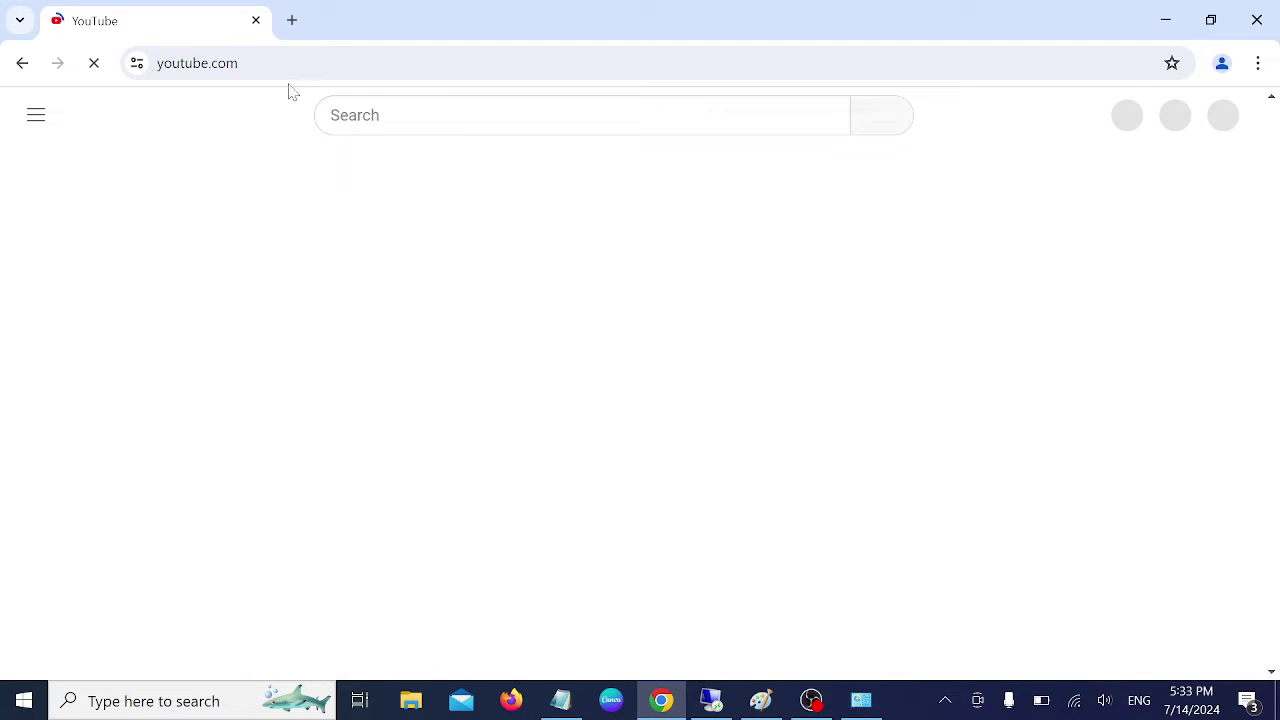
Open Chrome's history page in a new tab and bring up the Delete browsing data dialog.
click(292, 21)
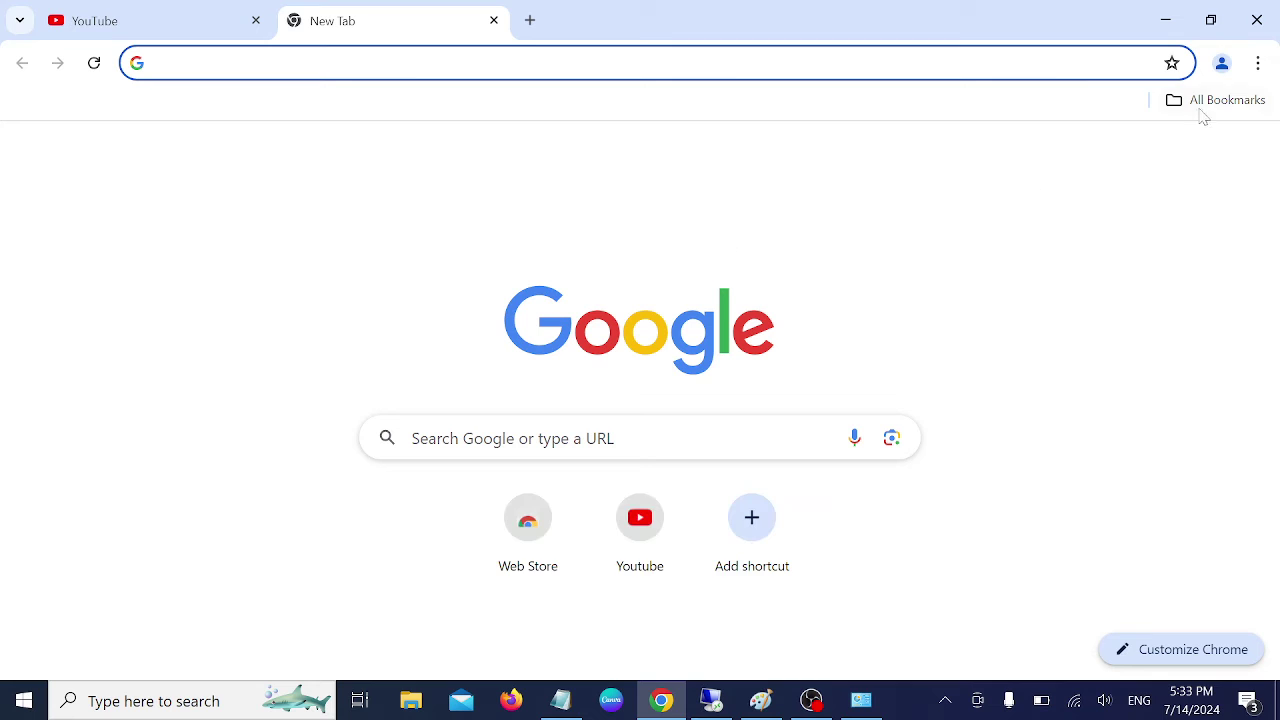
click(1262, 66)
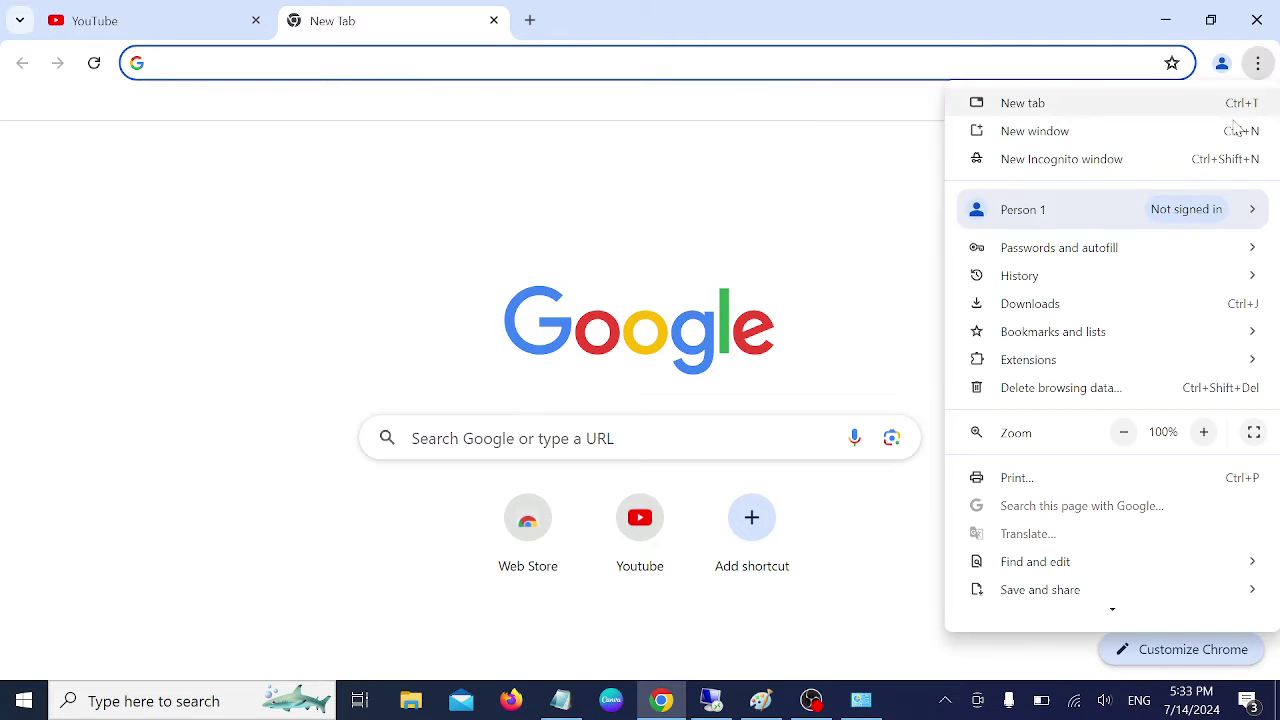
mouse_move(1047, 279)
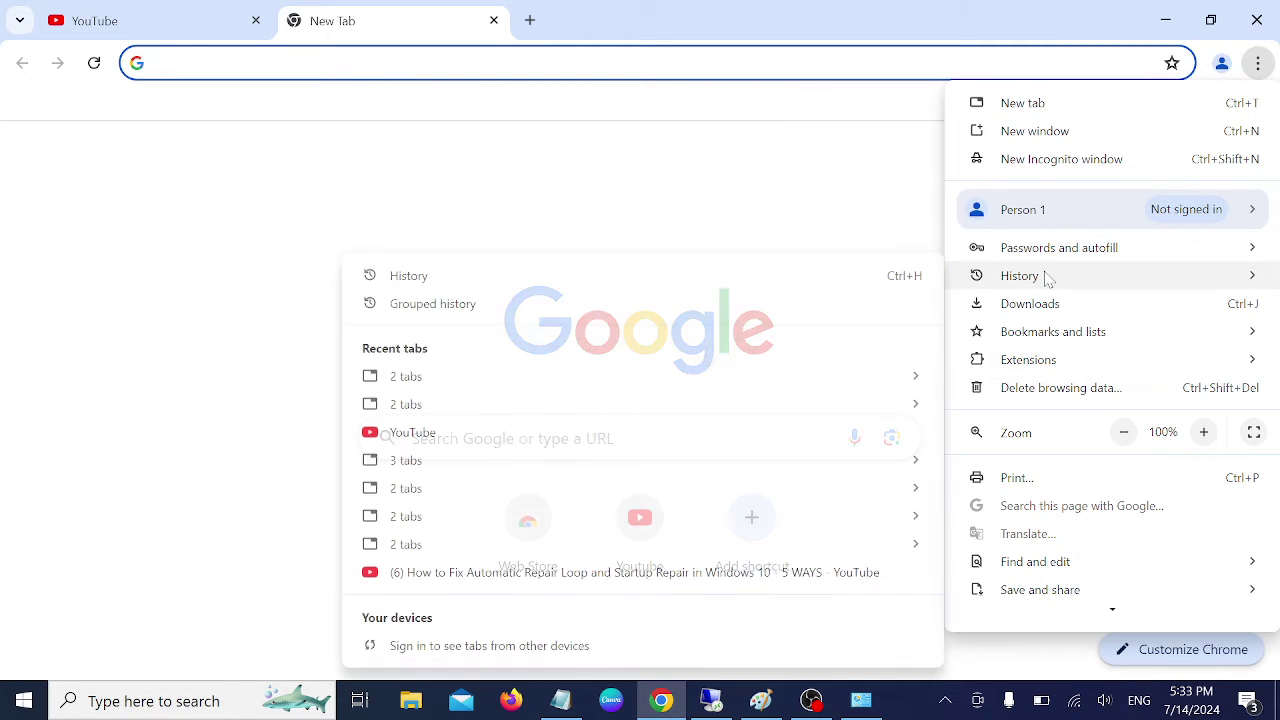
click(452, 281)
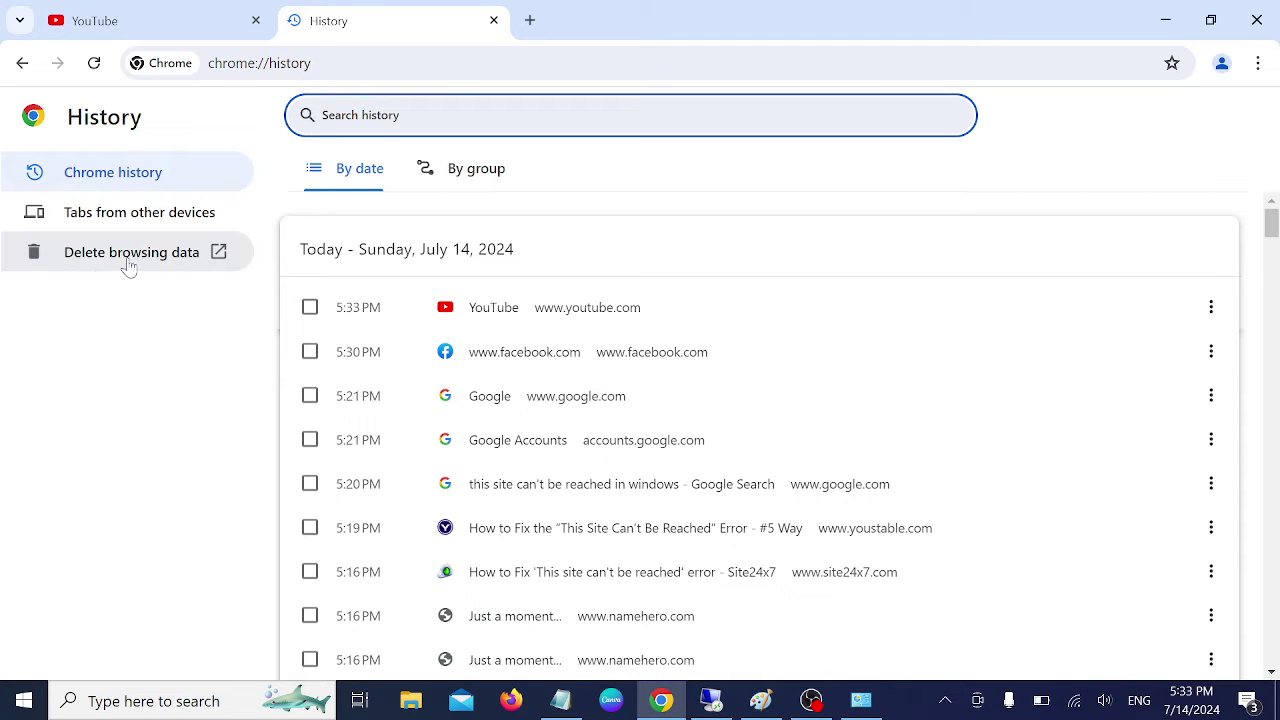
click(118, 262)
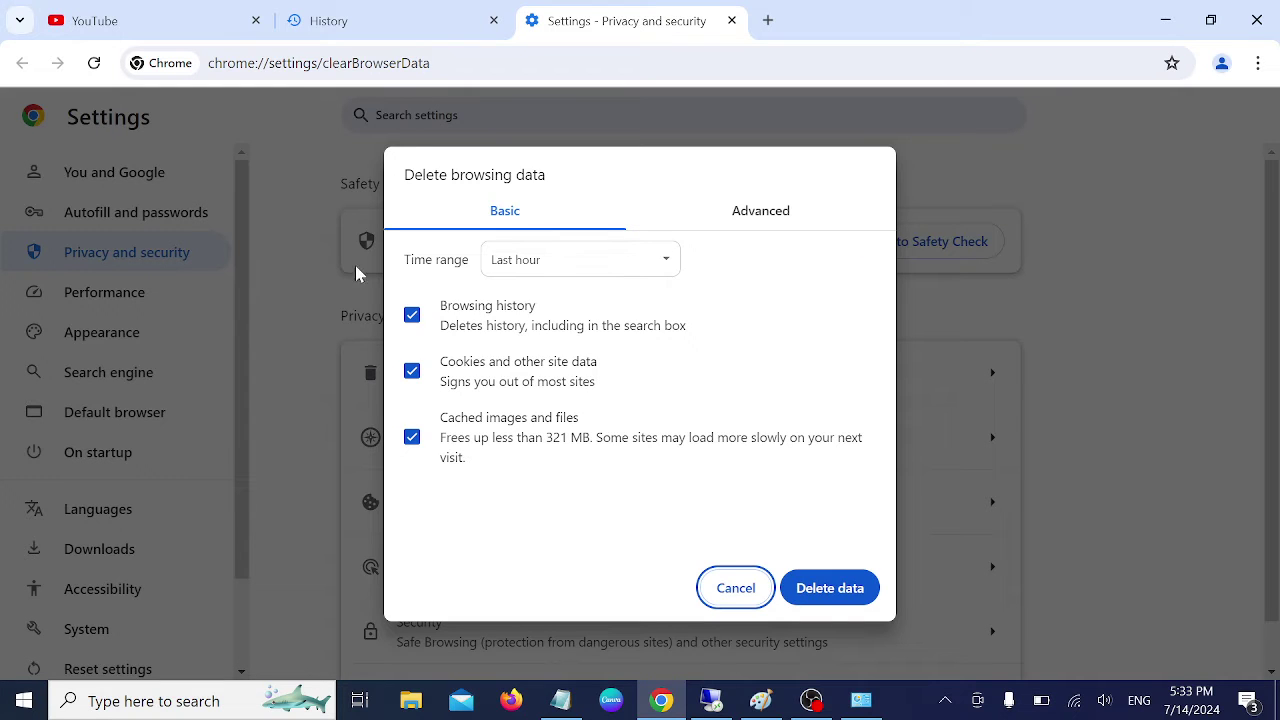
Set the advanced browsing-data deletion time range to All time, review the selected data types and cancel the deletion.
click(755, 224)
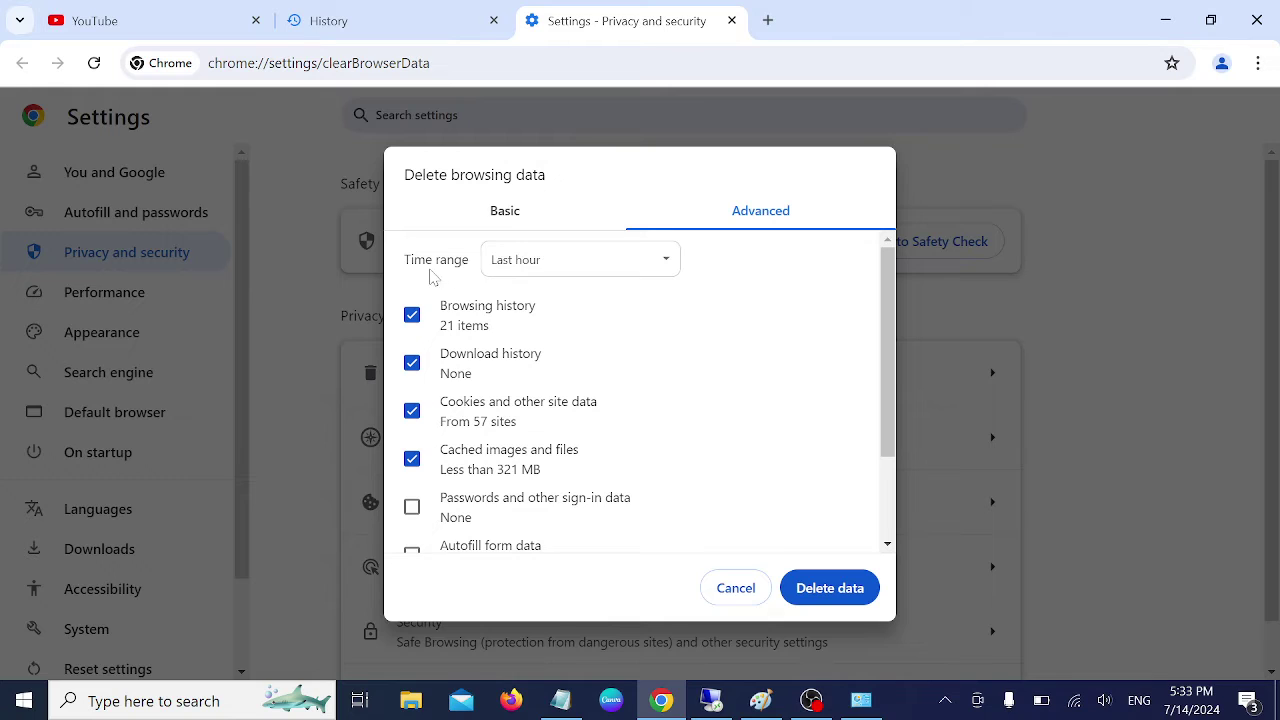
click(517, 268)
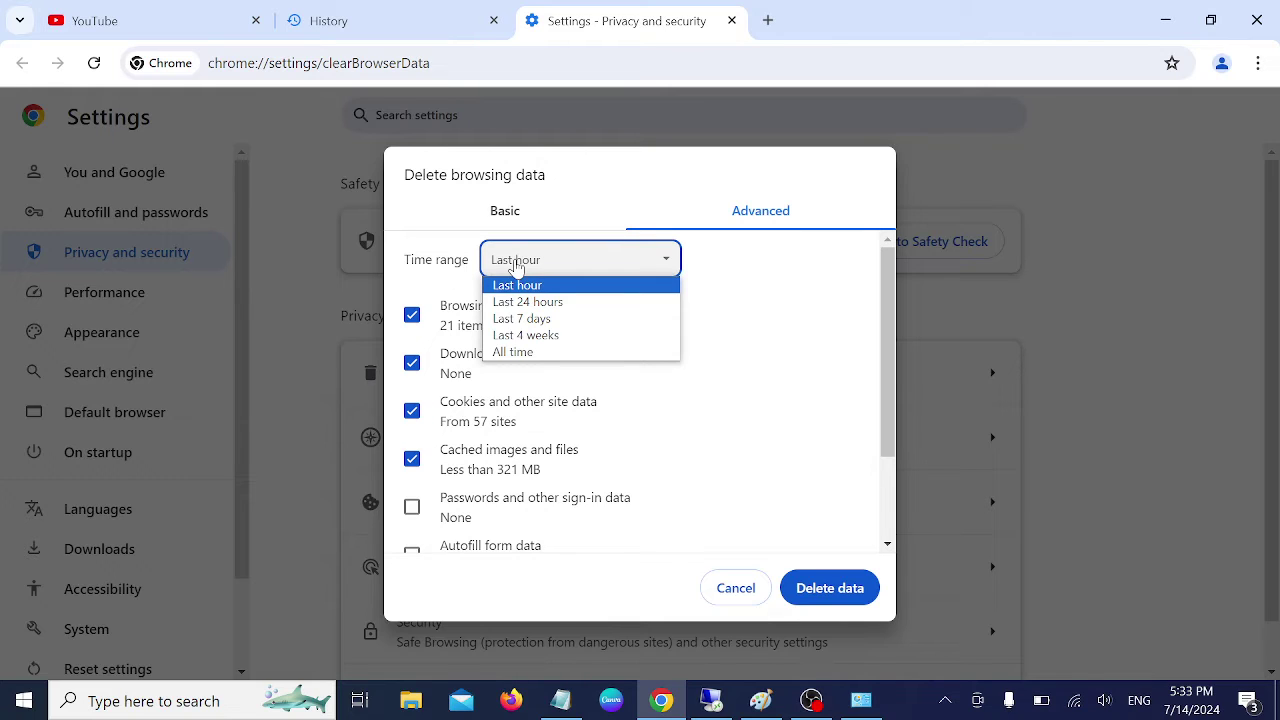
click(513, 352)
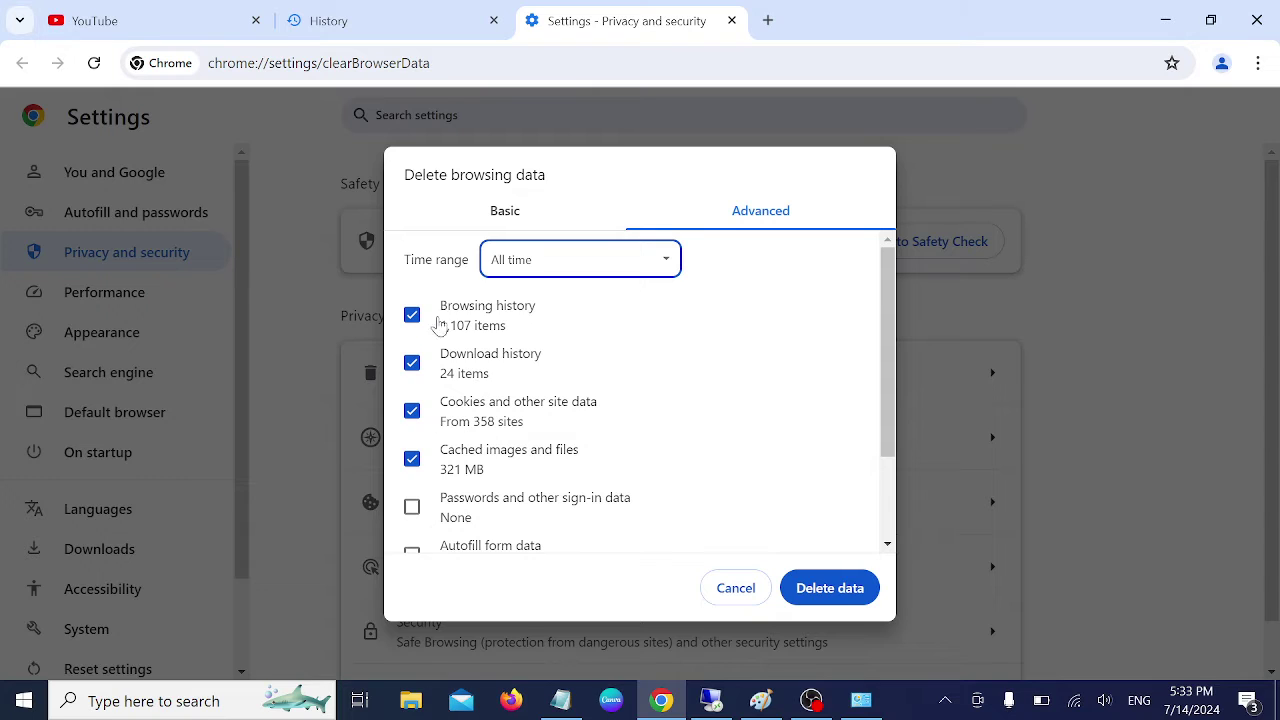
scroll(450, 340, down, 2)
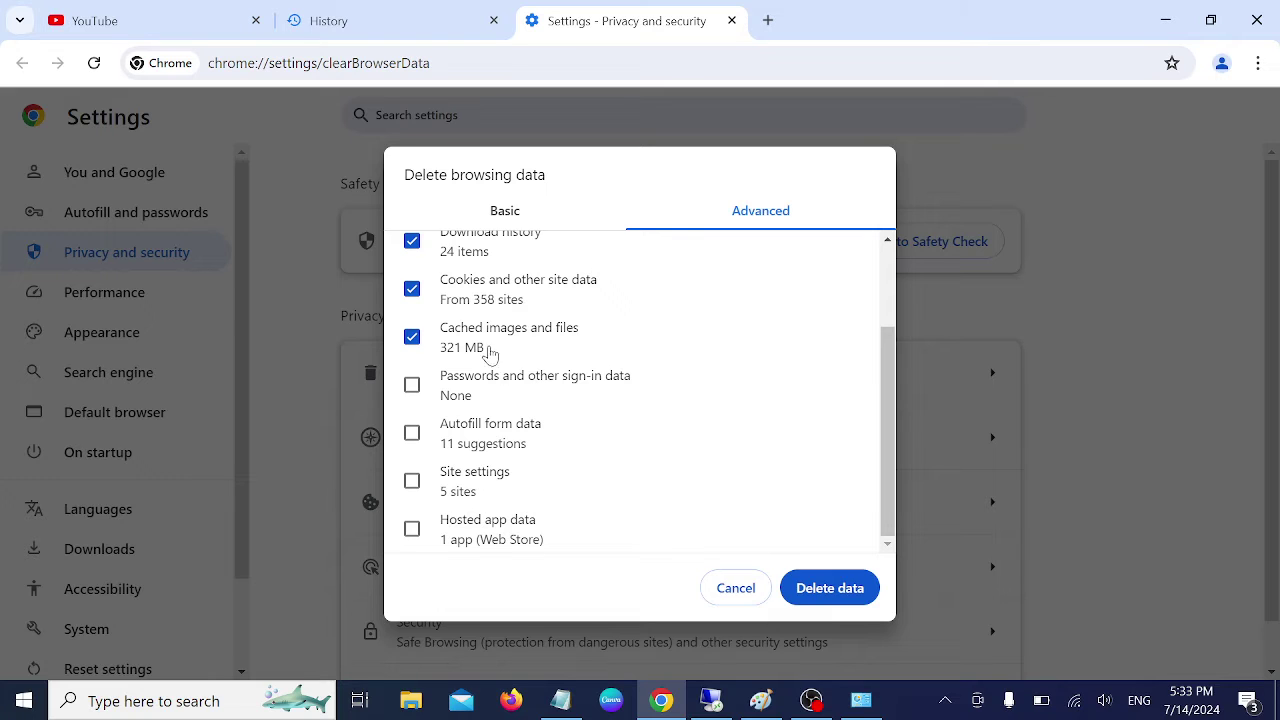
scroll(484, 366, up, 3)
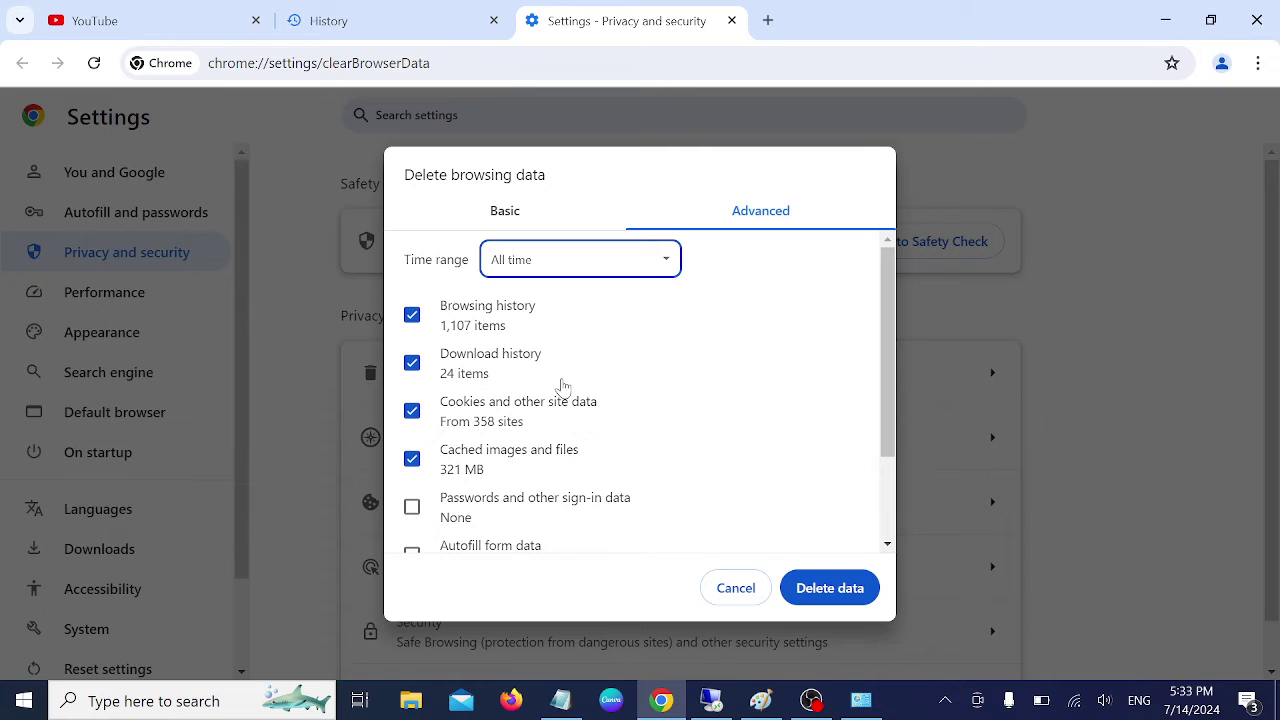
click(736, 588)
Switch to the Notepad notes, highlight "Restore chrome to Default Setting" in Step 3 and return to Chrome.
click(560, 705)
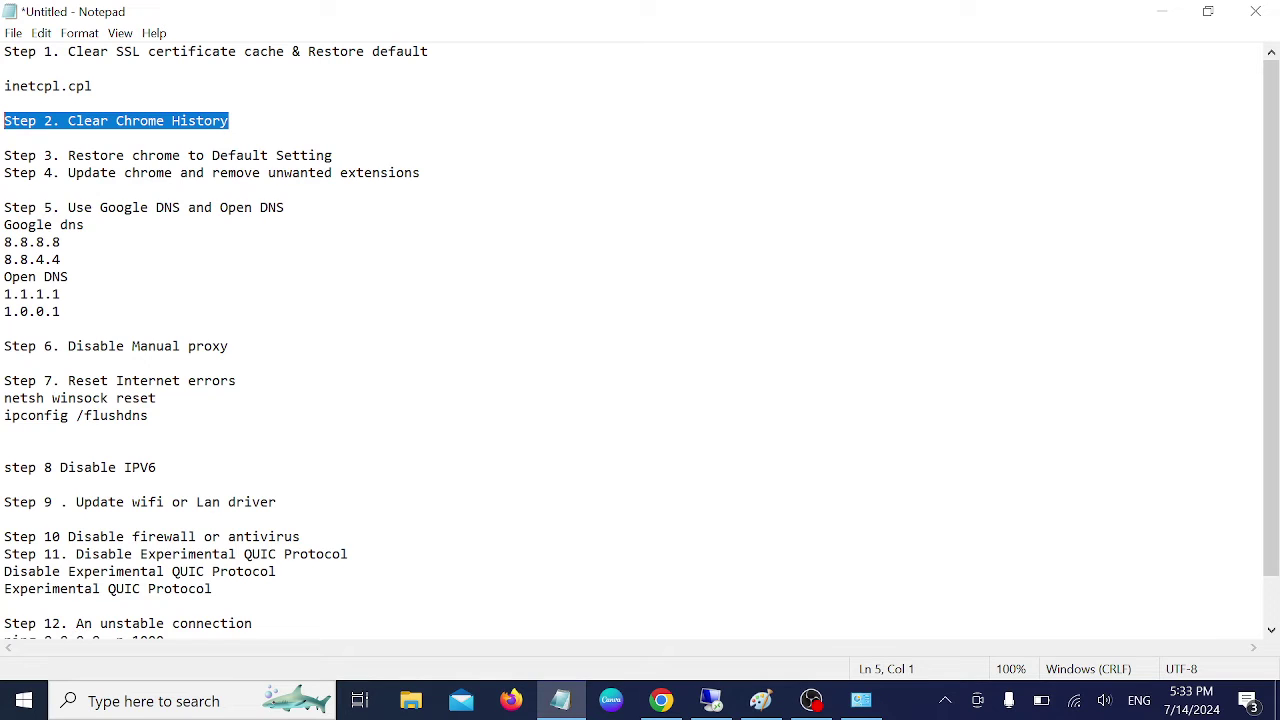
drag(68, 155, 332, 155)
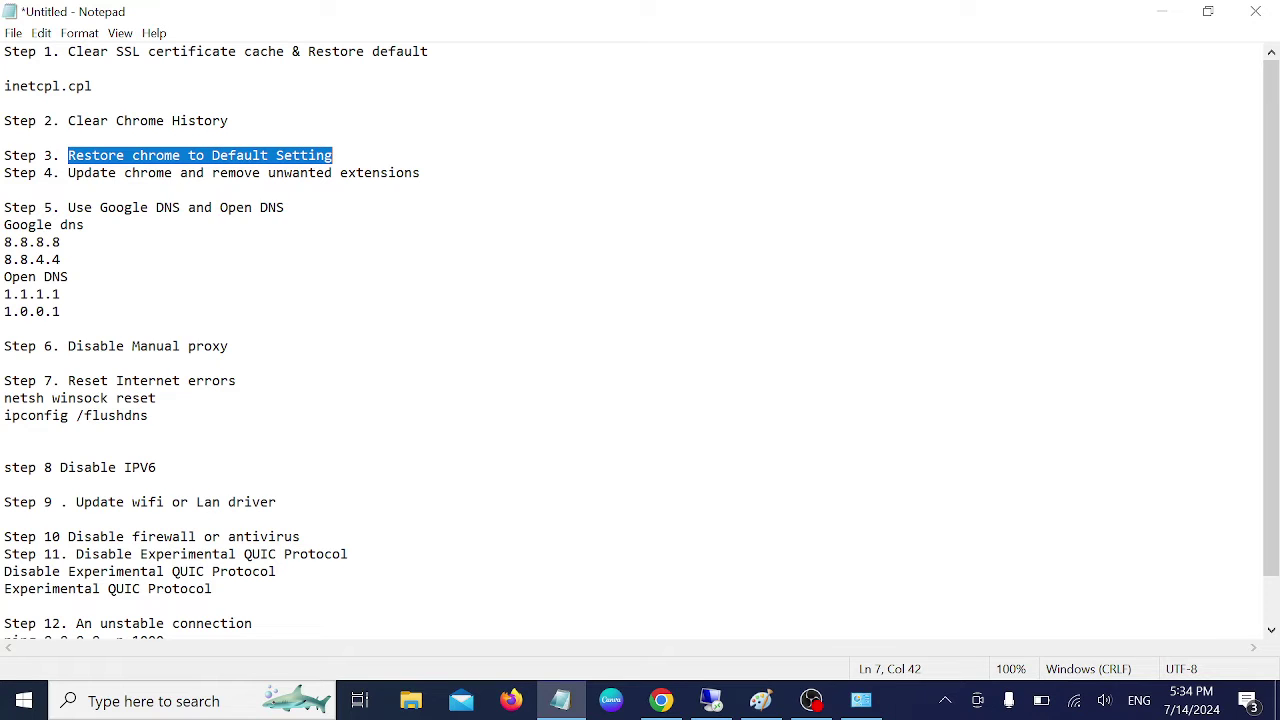
click(661, 700)
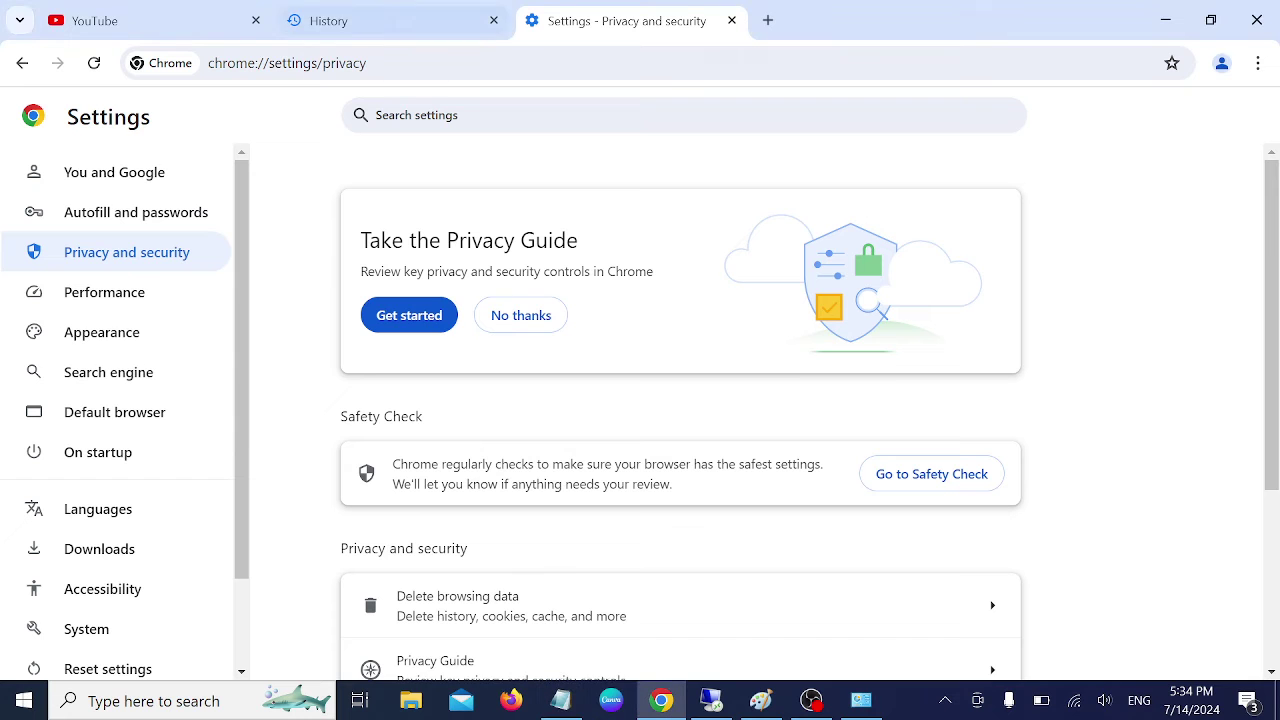
Open the confirmation for restoring Chrome settings to their original defaults, examine its listed effects and cancel it.
scroll(174, 420, down, 2)
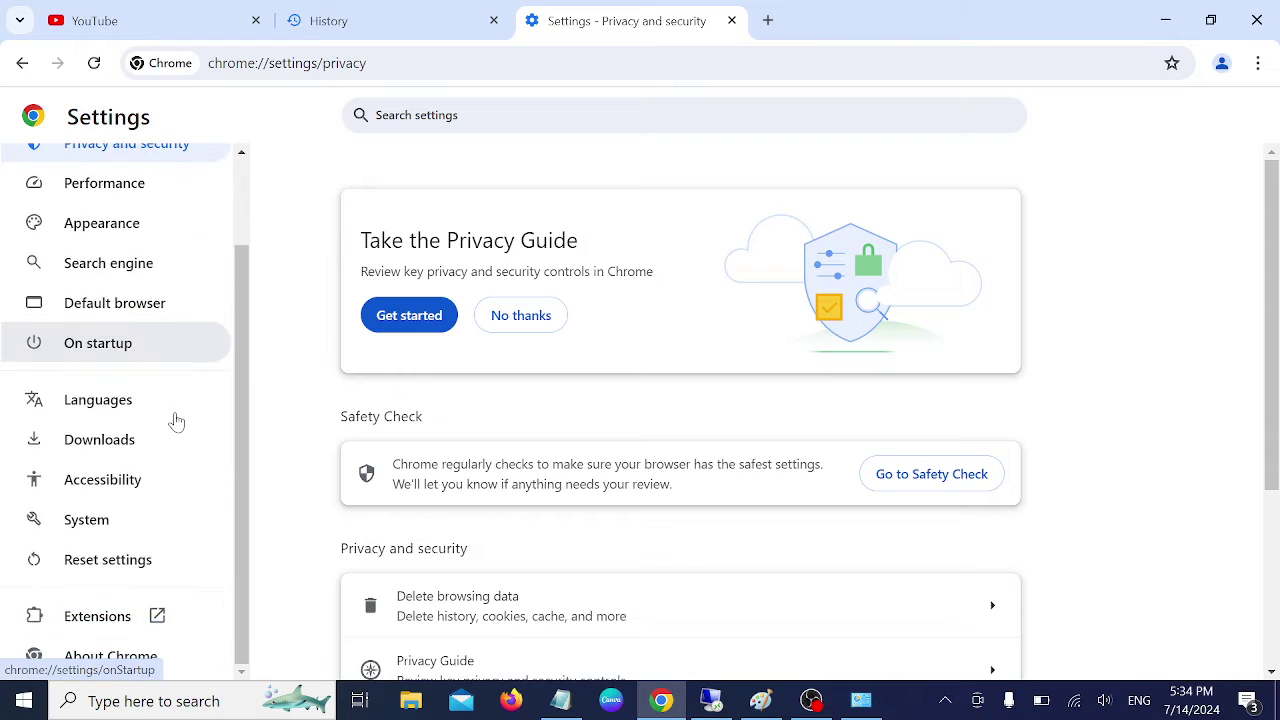
click(126, 560)
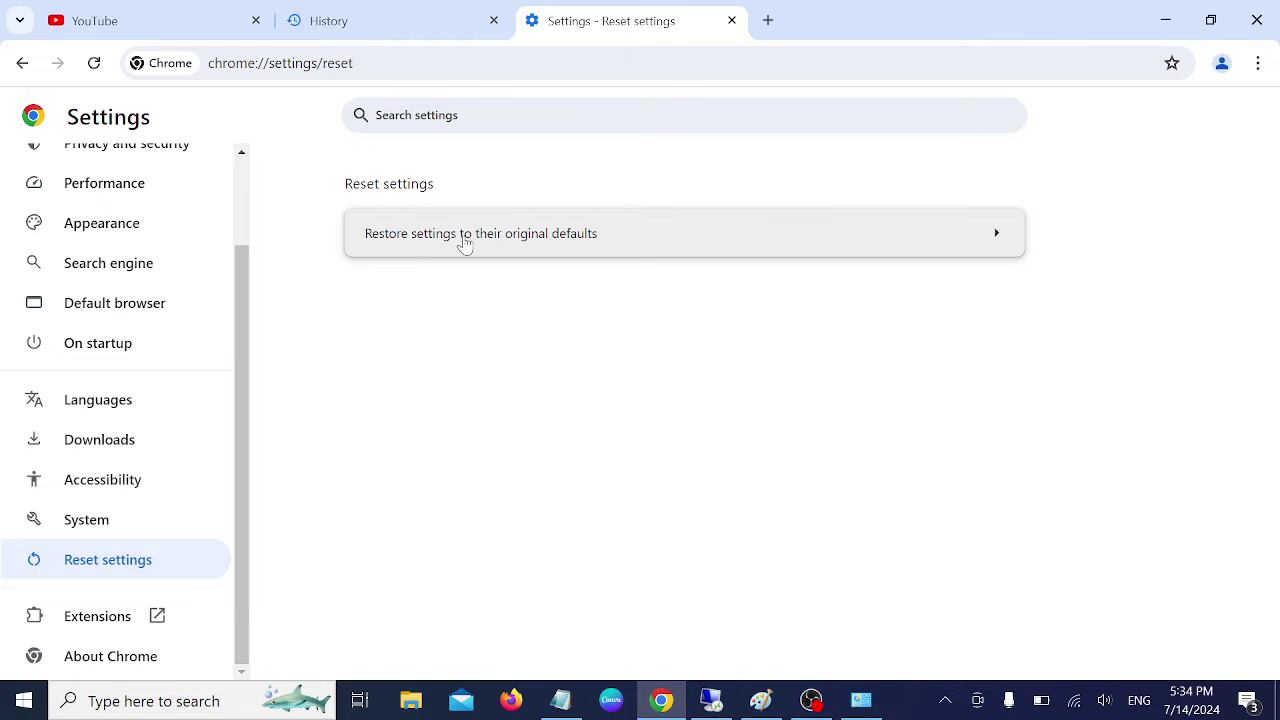
click(505, 242)
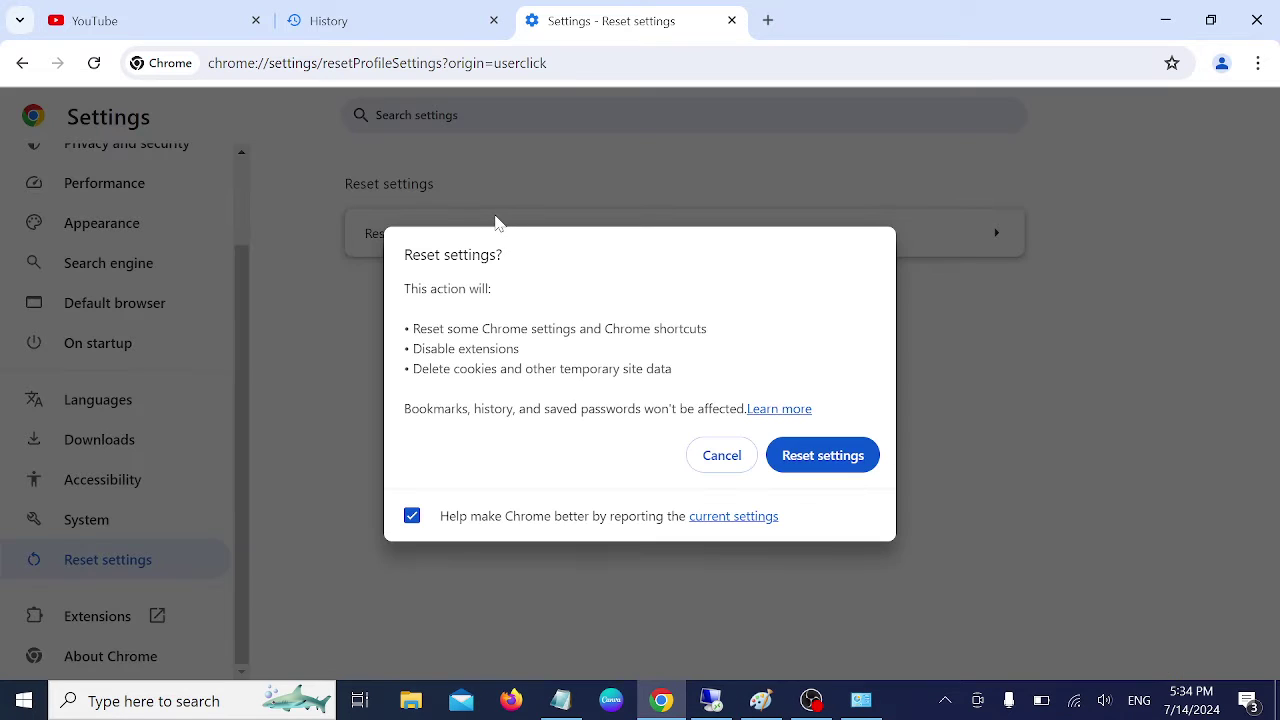
click(825, 463)
drag(430, 348, 665, 368)
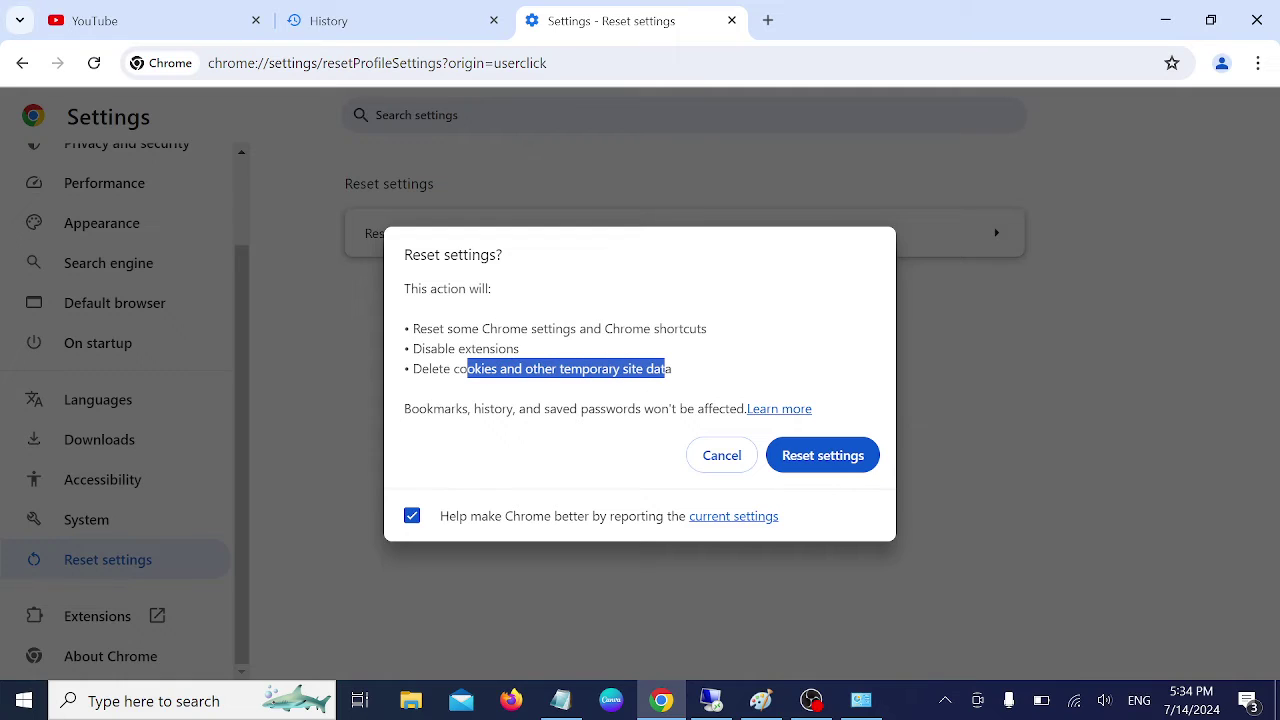
drag(411, 328, 712, 330)
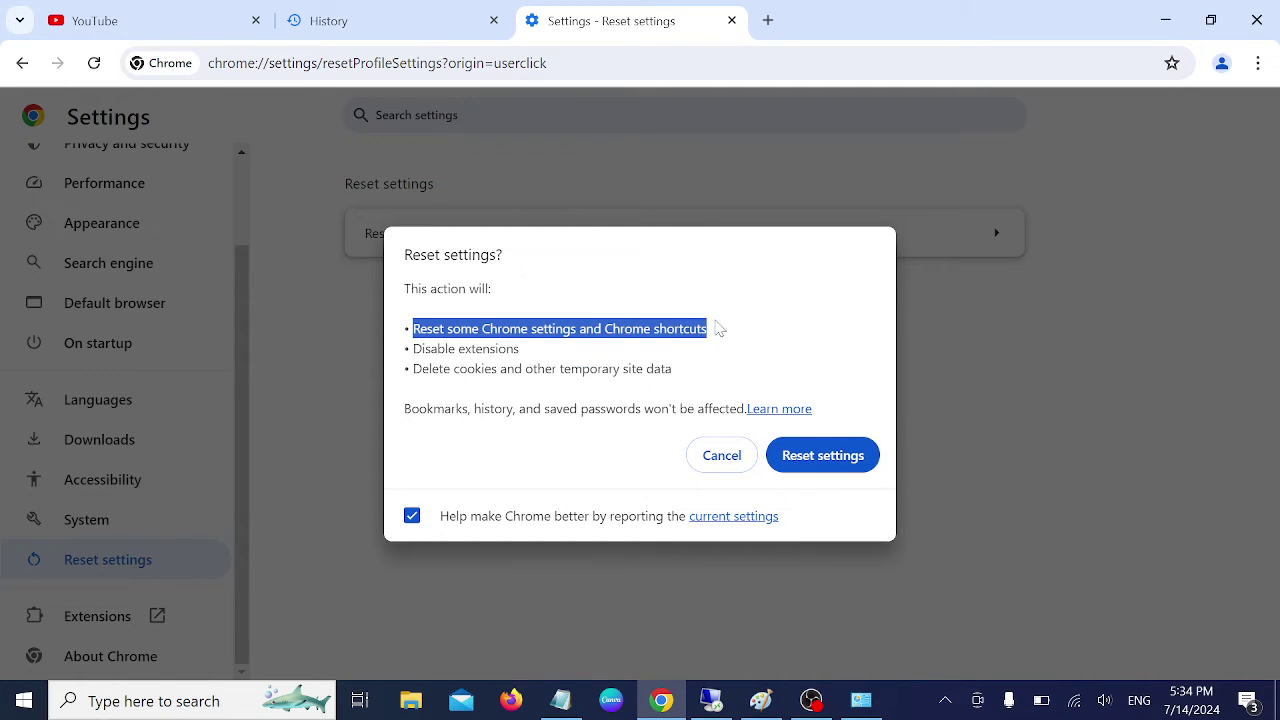
drag(419, 408, 712, 408)
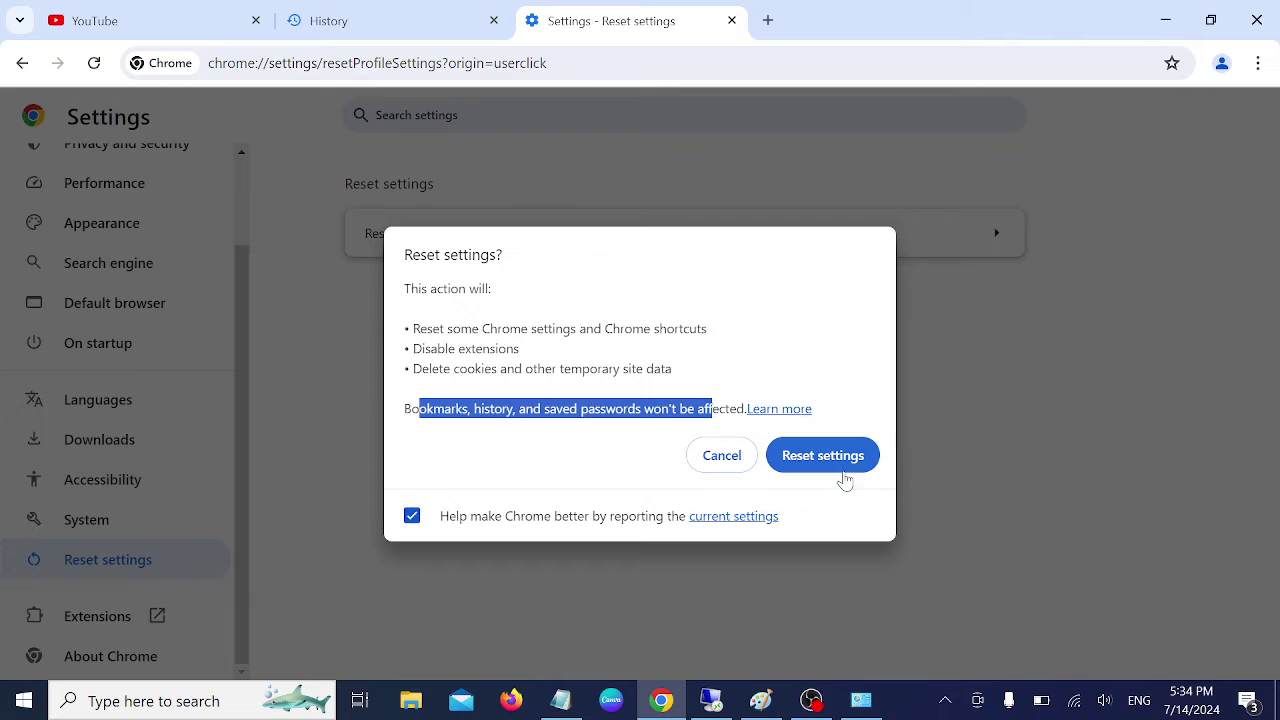
click(728, 462)
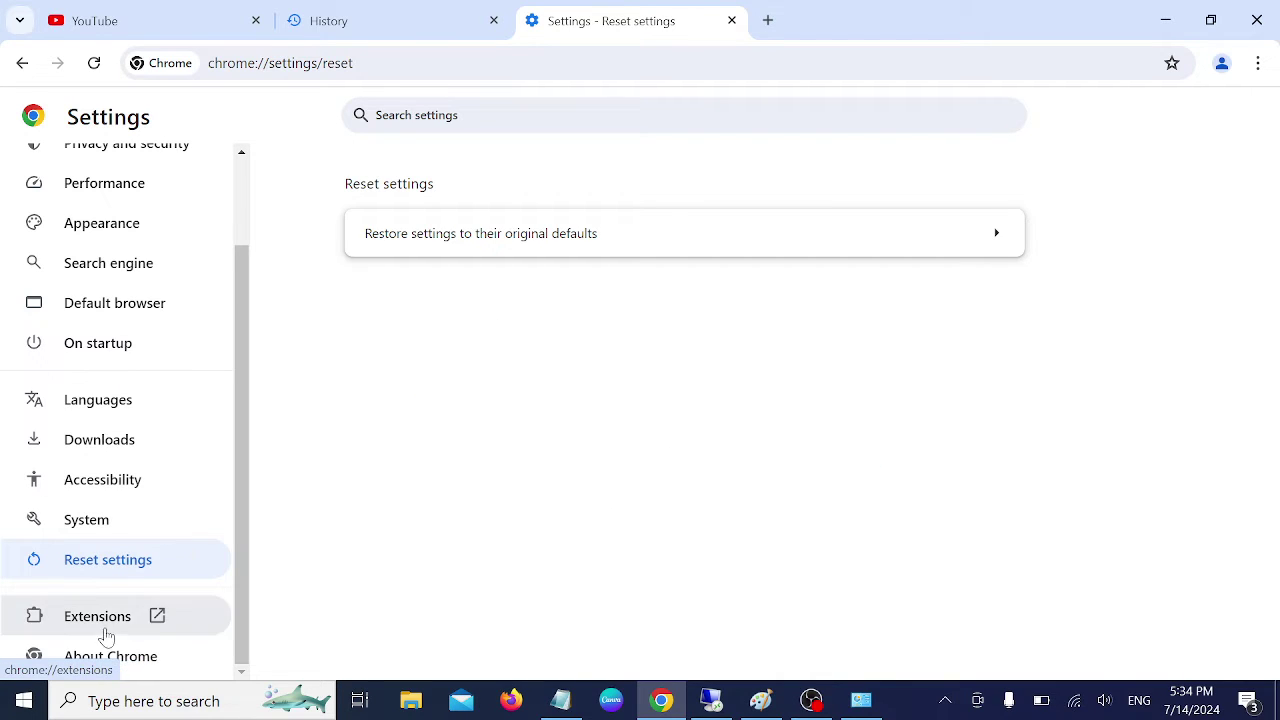
Check for updates on the About Chrome page and close the browser after viewing the YouTube tab.
click(101, 660)
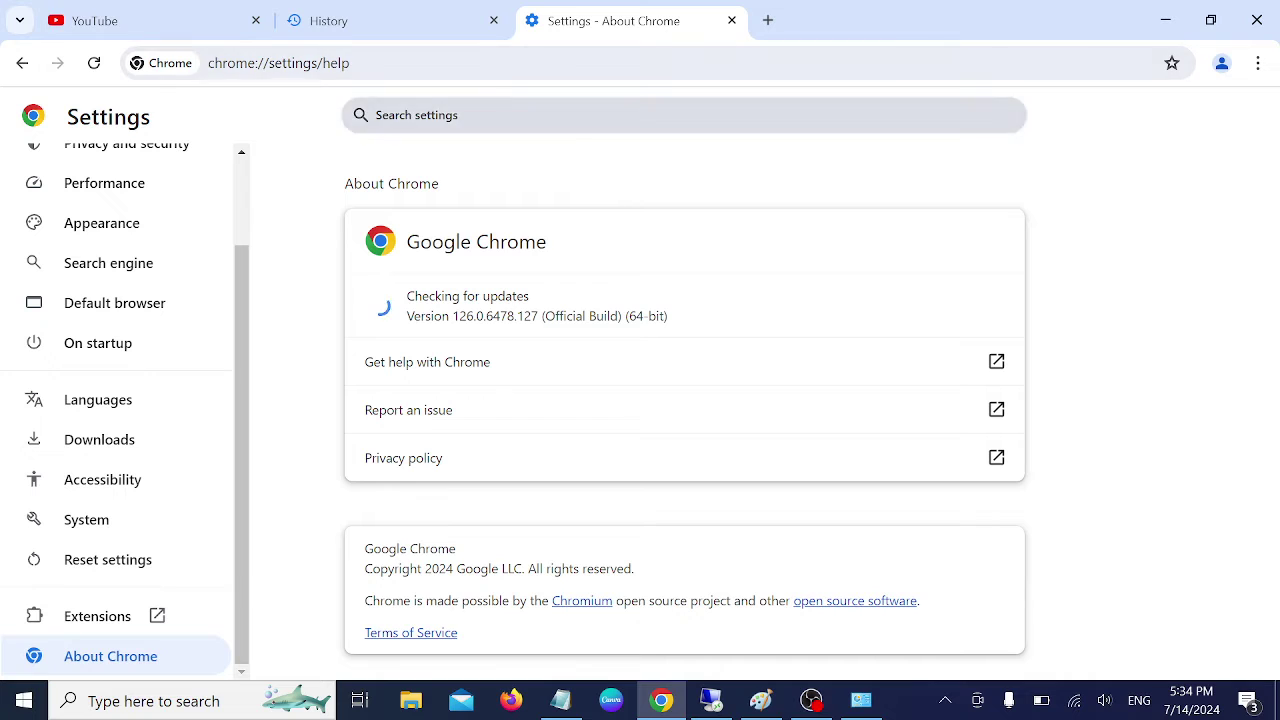
click(195, 33)
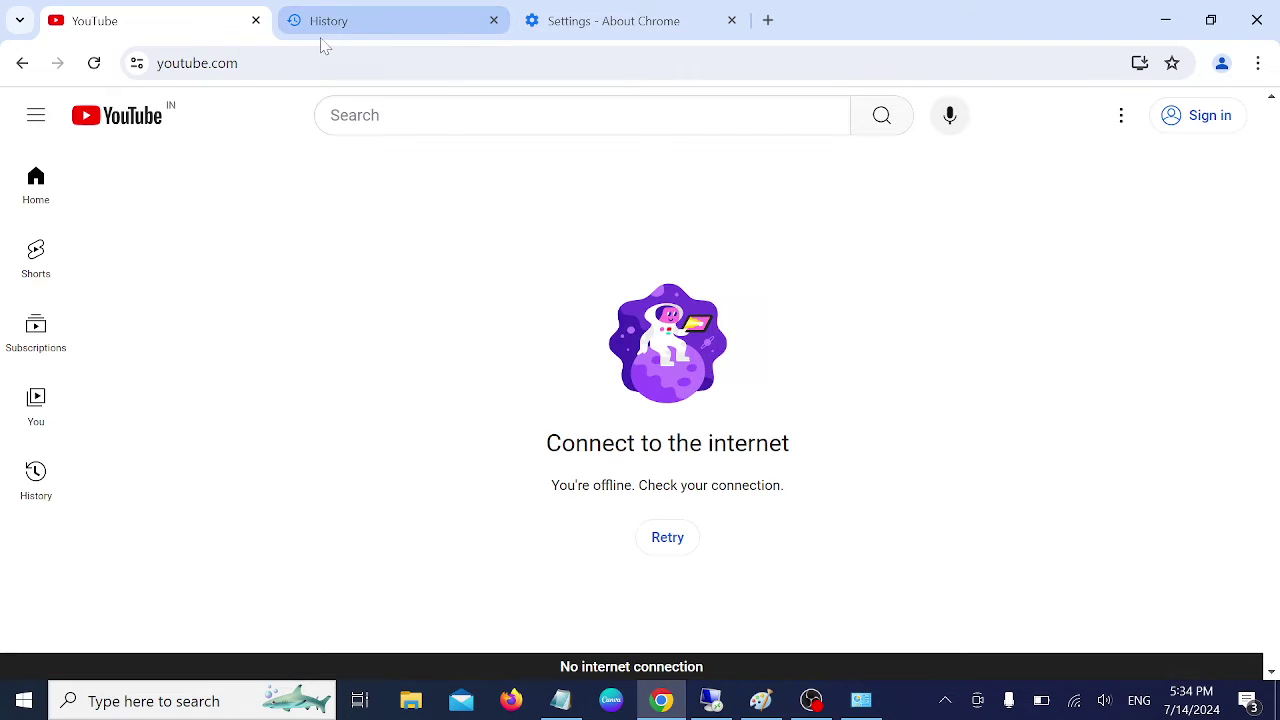
click(1257, 20)
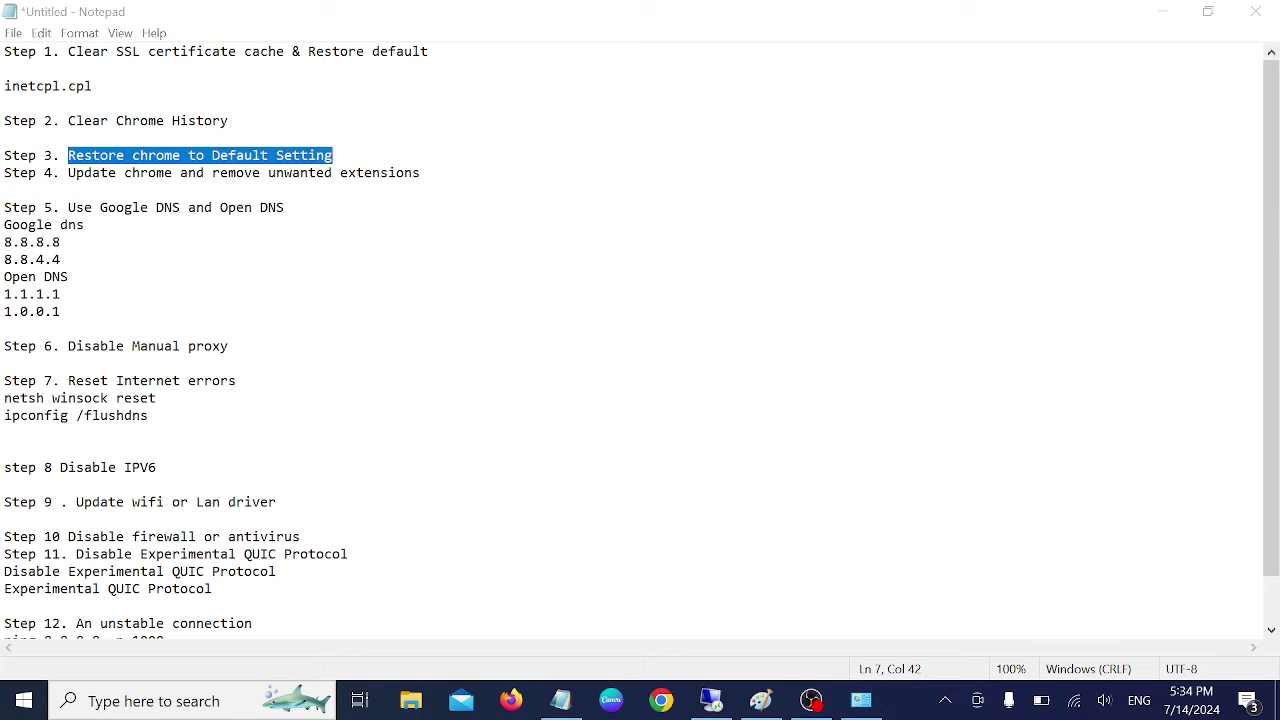
Highlight the Notepad line "Step 4. Update chrome and remove unwanted extensions" and open the extensions page in Chrome.
drag(68, 173, 4, 173)
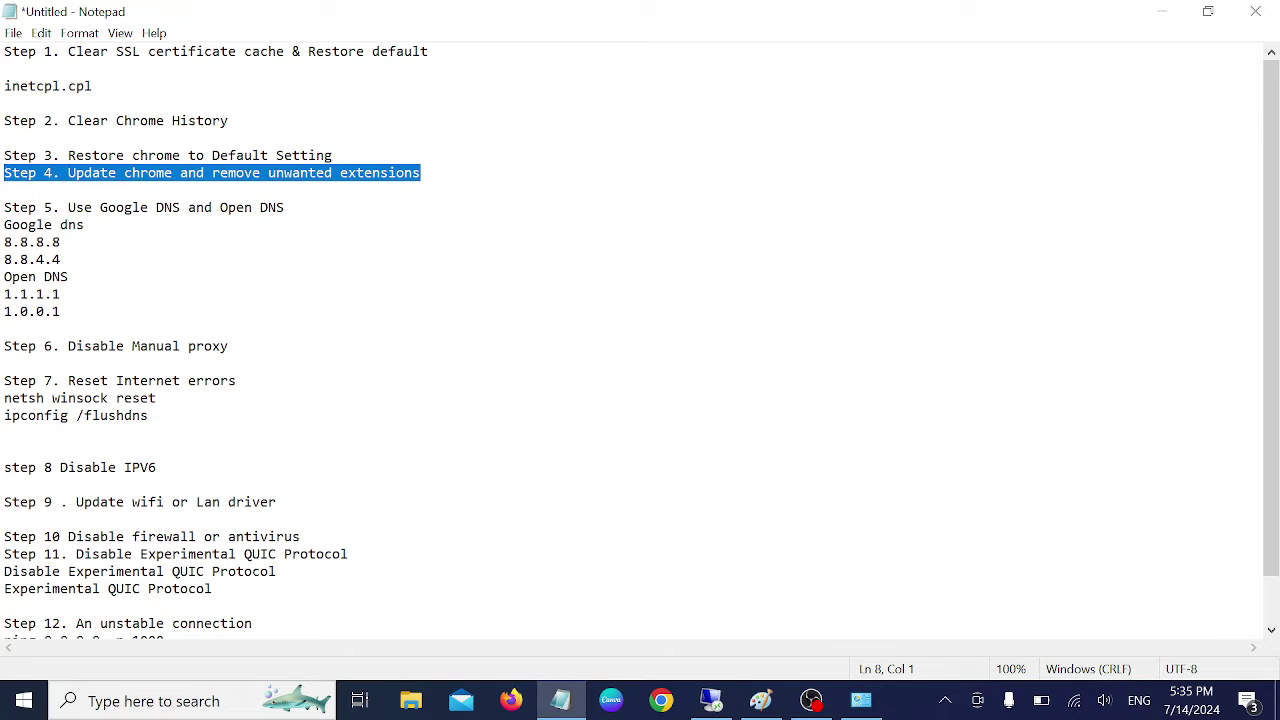
click(115, 173)
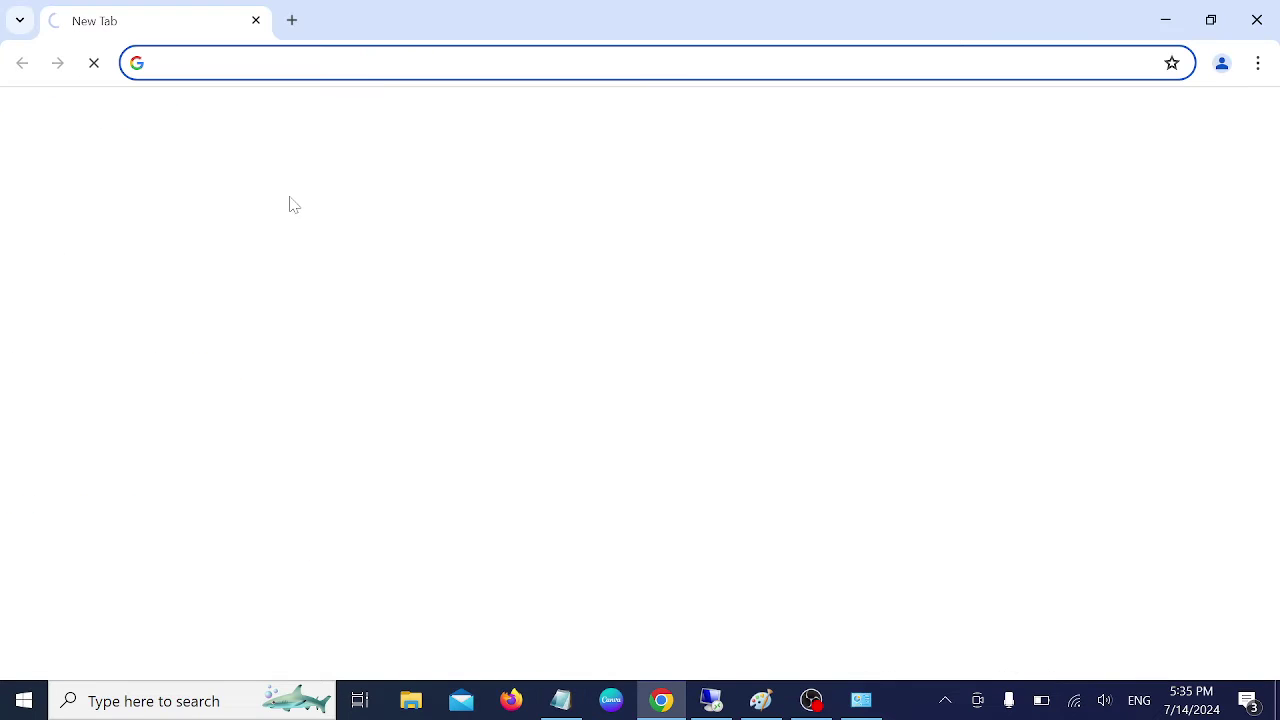
click(1257, 65)
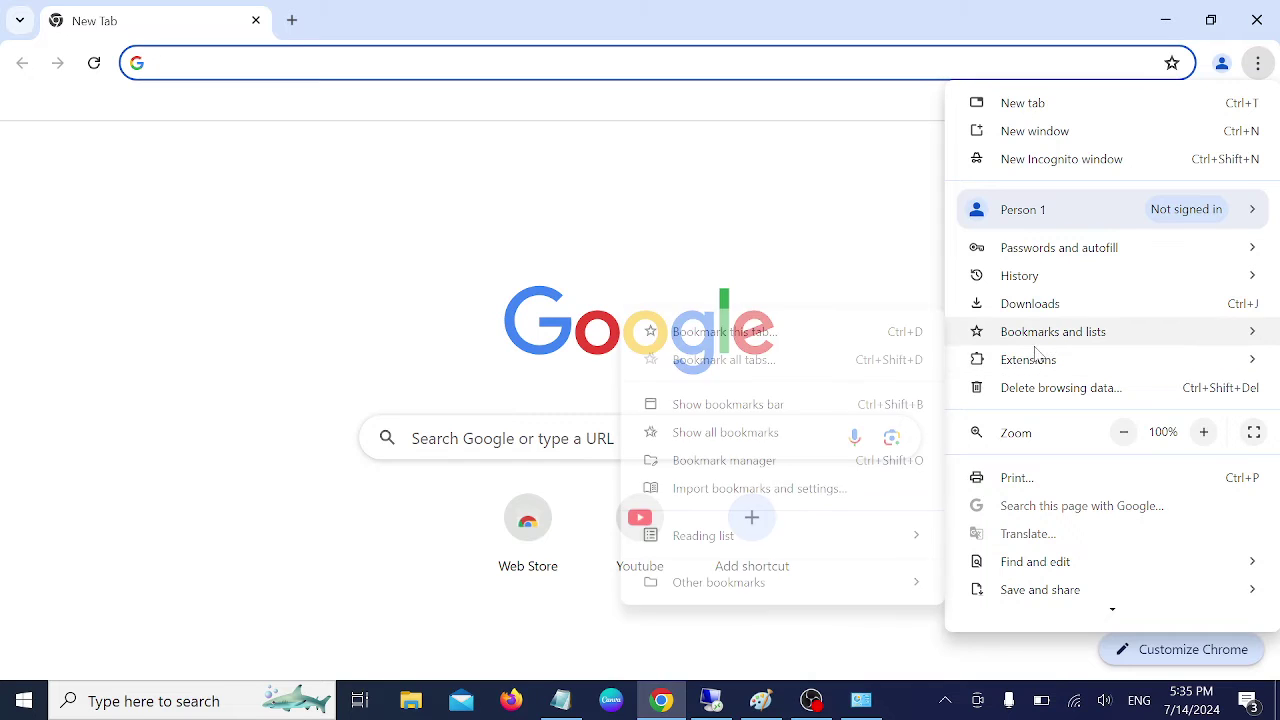
mouse_move(1028, 370)
click(850, 362)
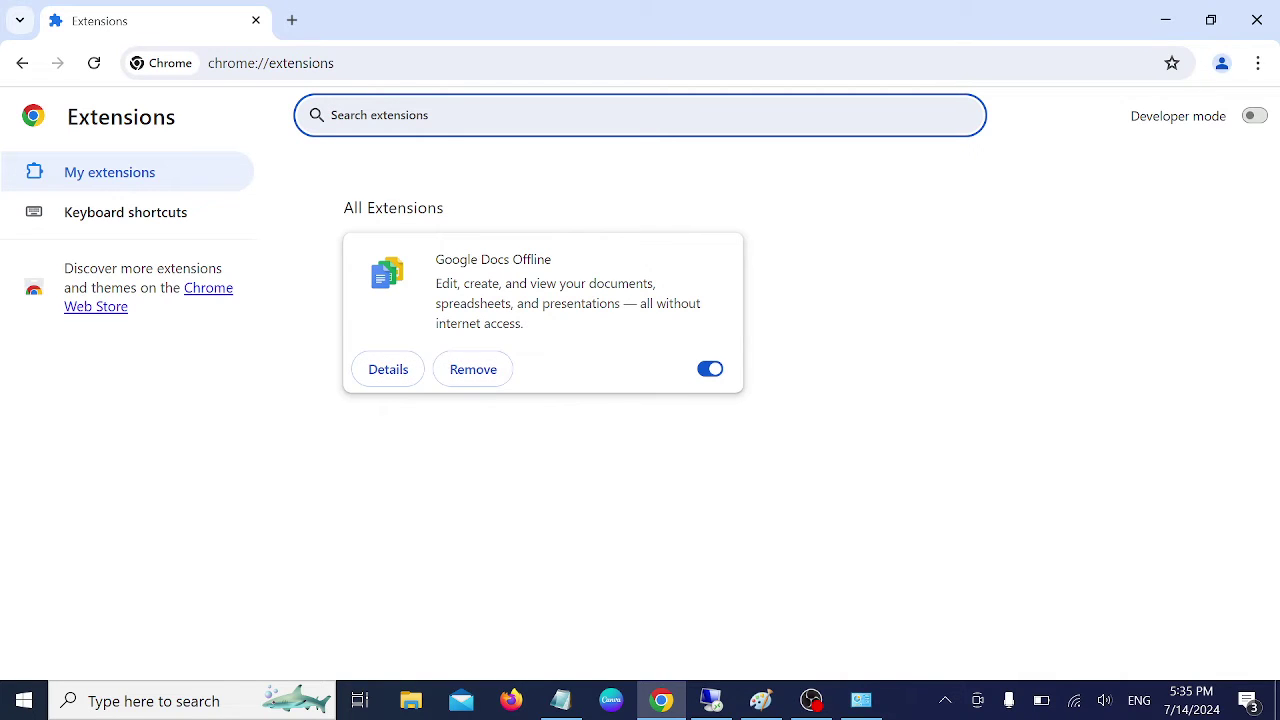
Remove the Google Docs Offline extension, confirming the removal, and close Chrome.
click(473, 373)
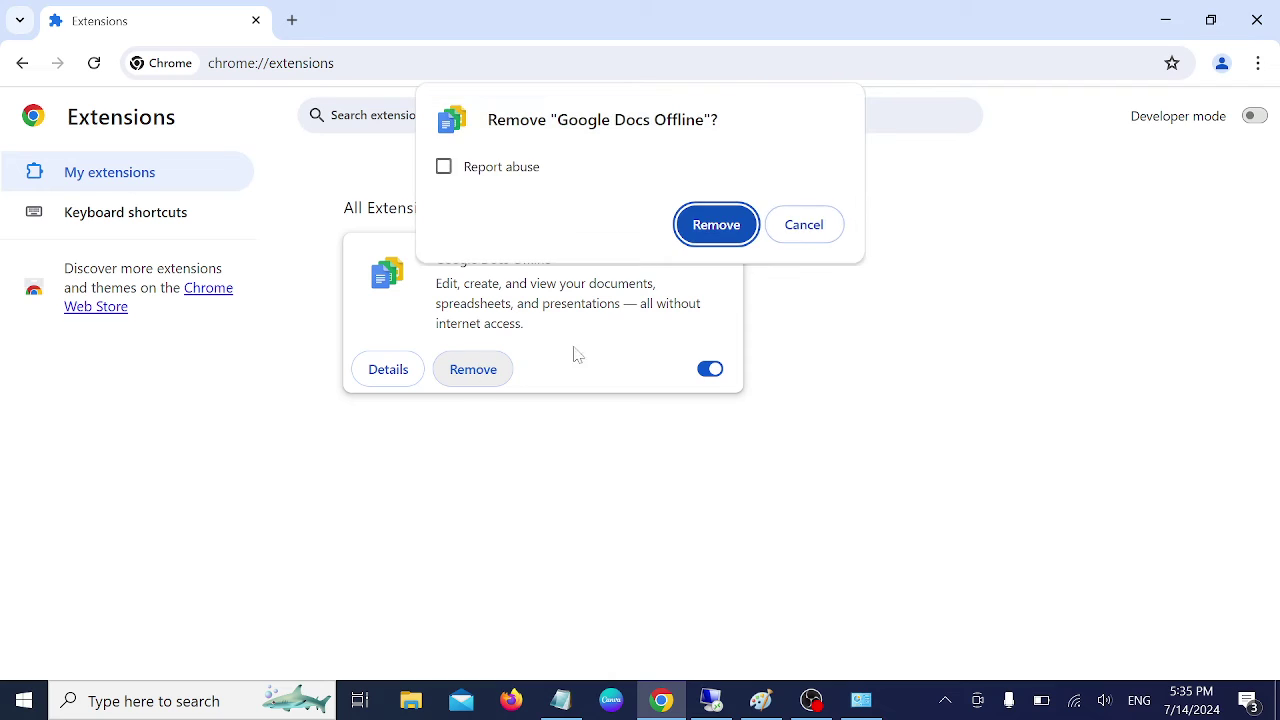
click(711, 233)
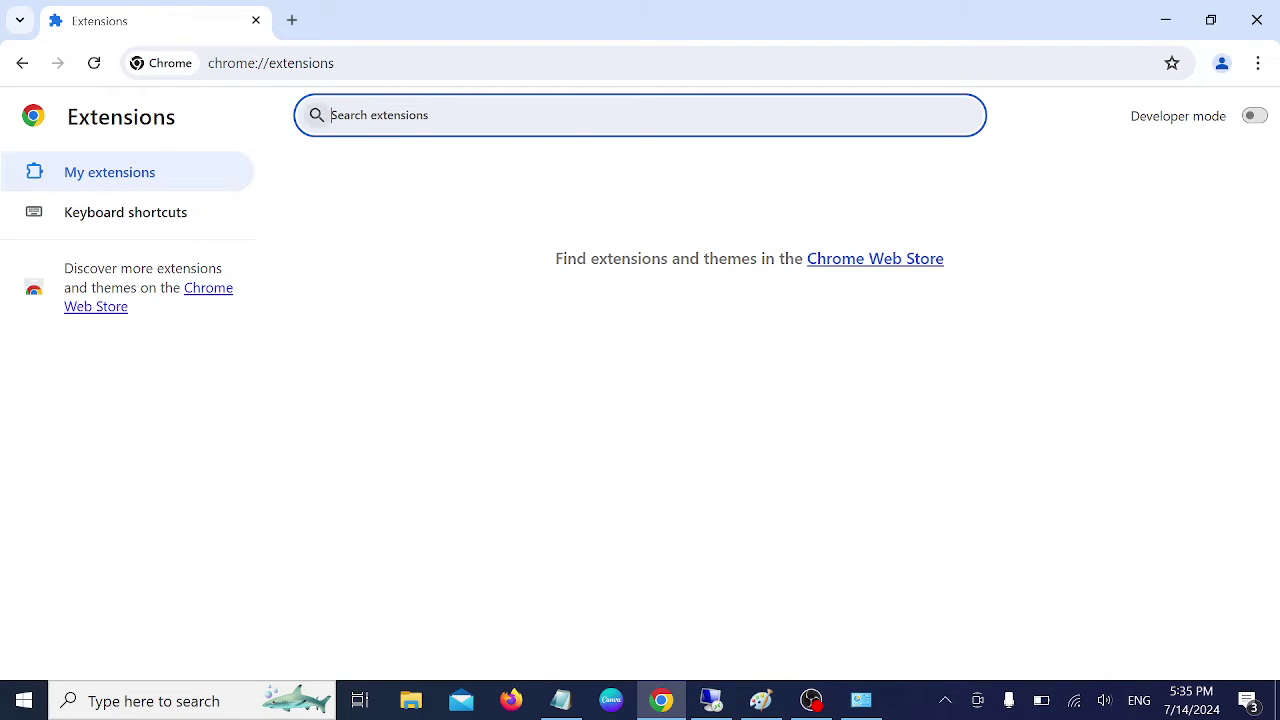
click(290, 28)
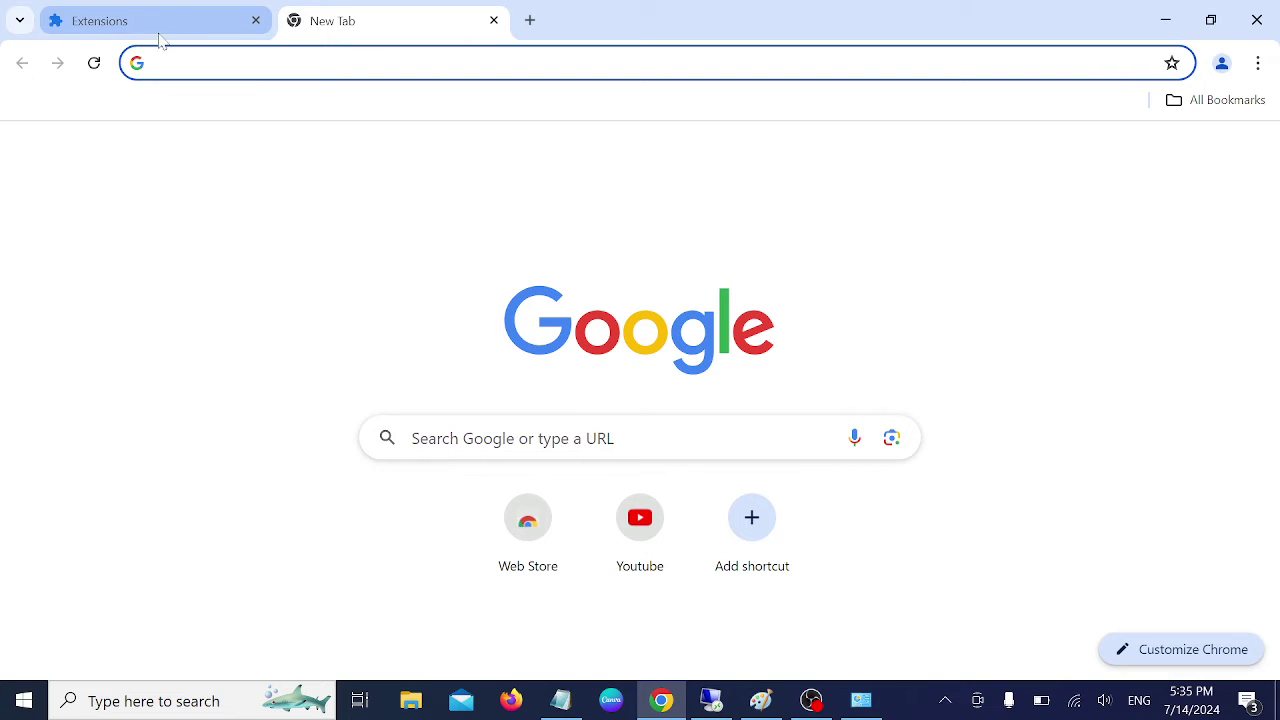
click(192, 19)
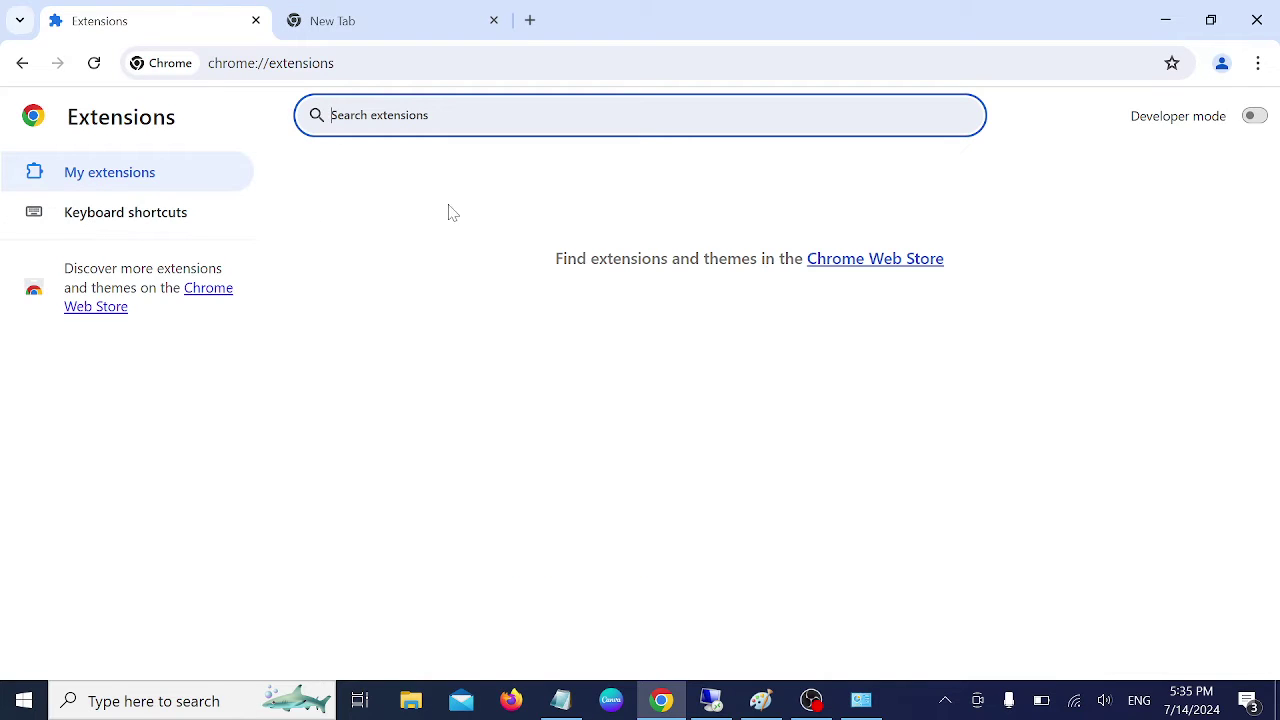
click(1257, 22)
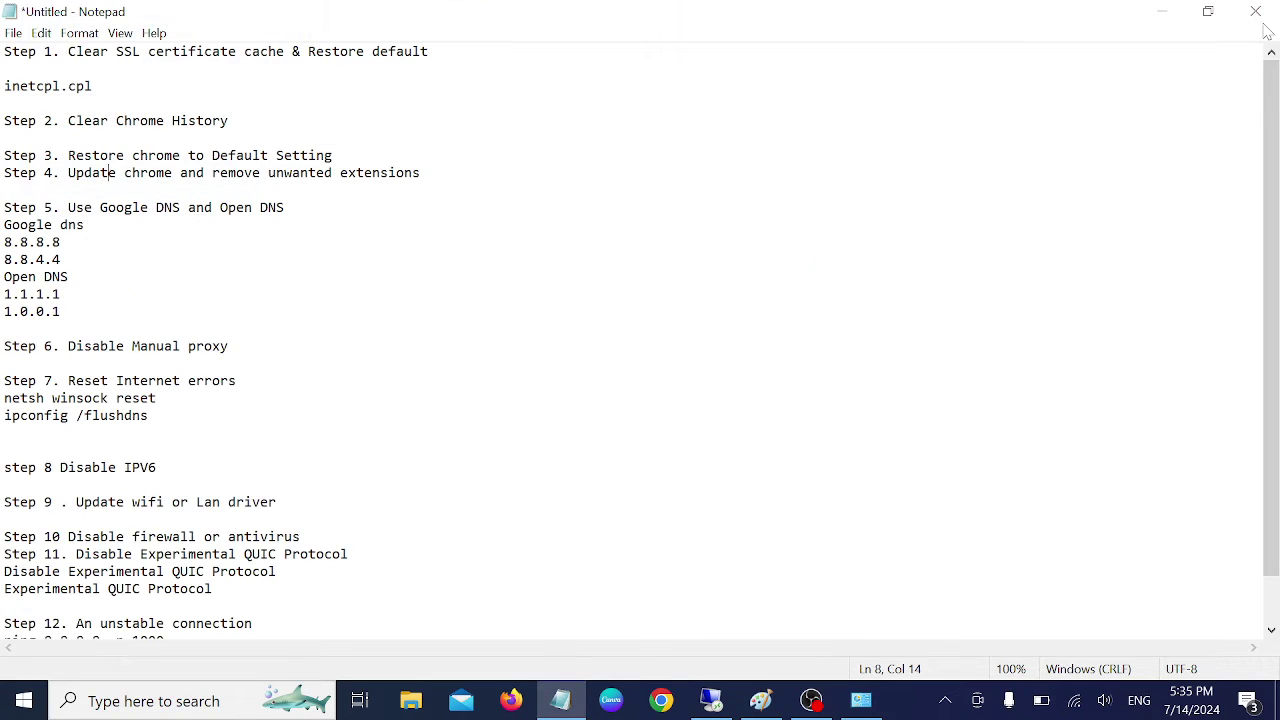
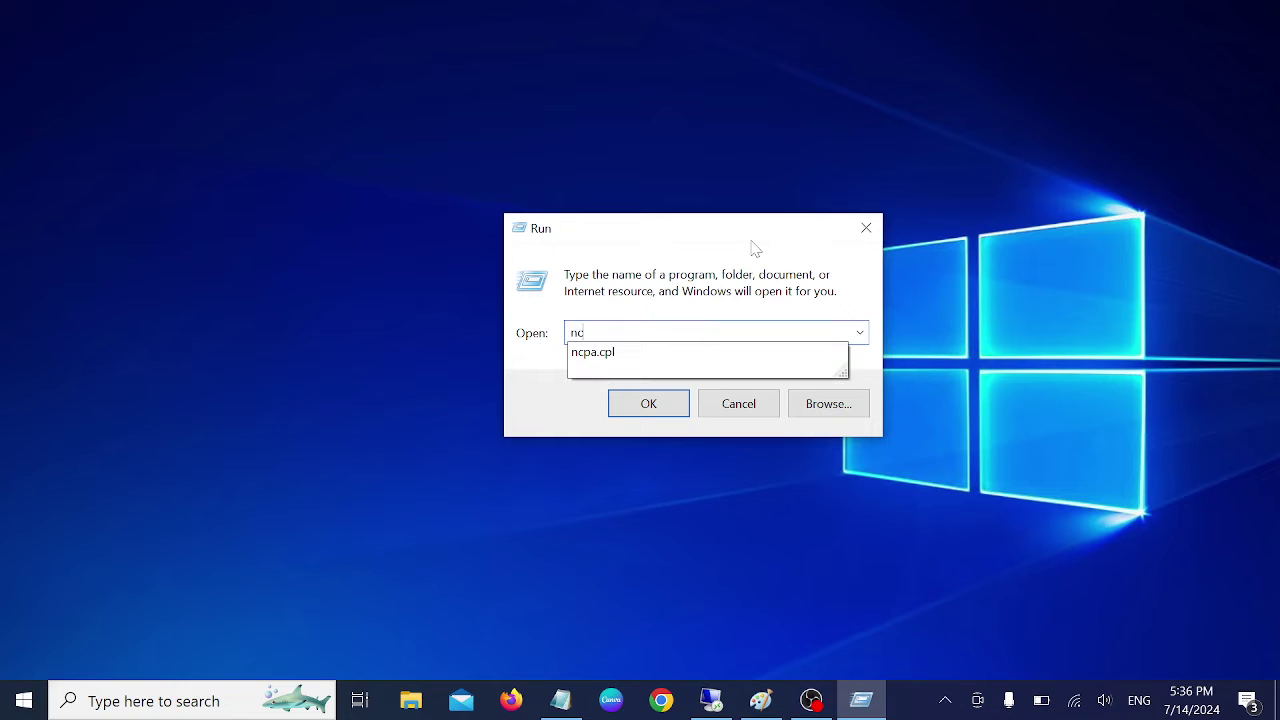
Open Network Connections with ncpa.cpl and open the Internet Protocol Version 4 (TCP/IPv4) properties of the Wi-Fi adapter.
text(pa.cpl)
key(Return)
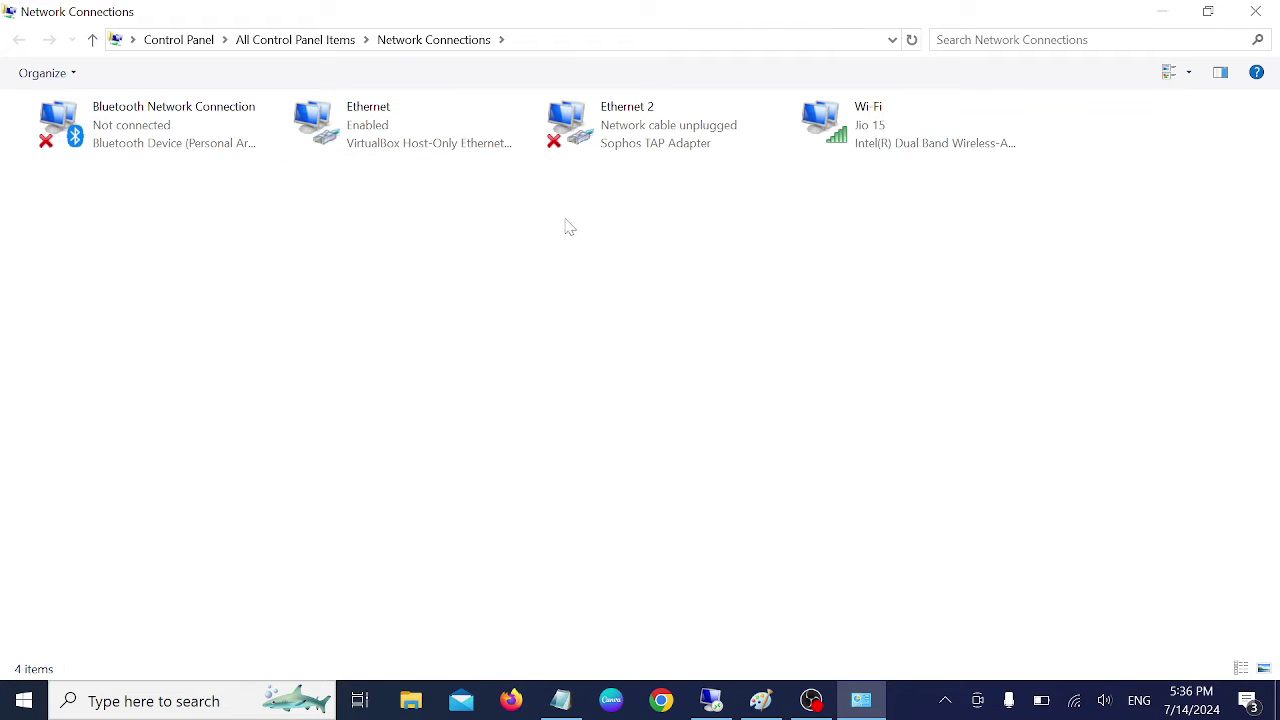
click(864, 147)
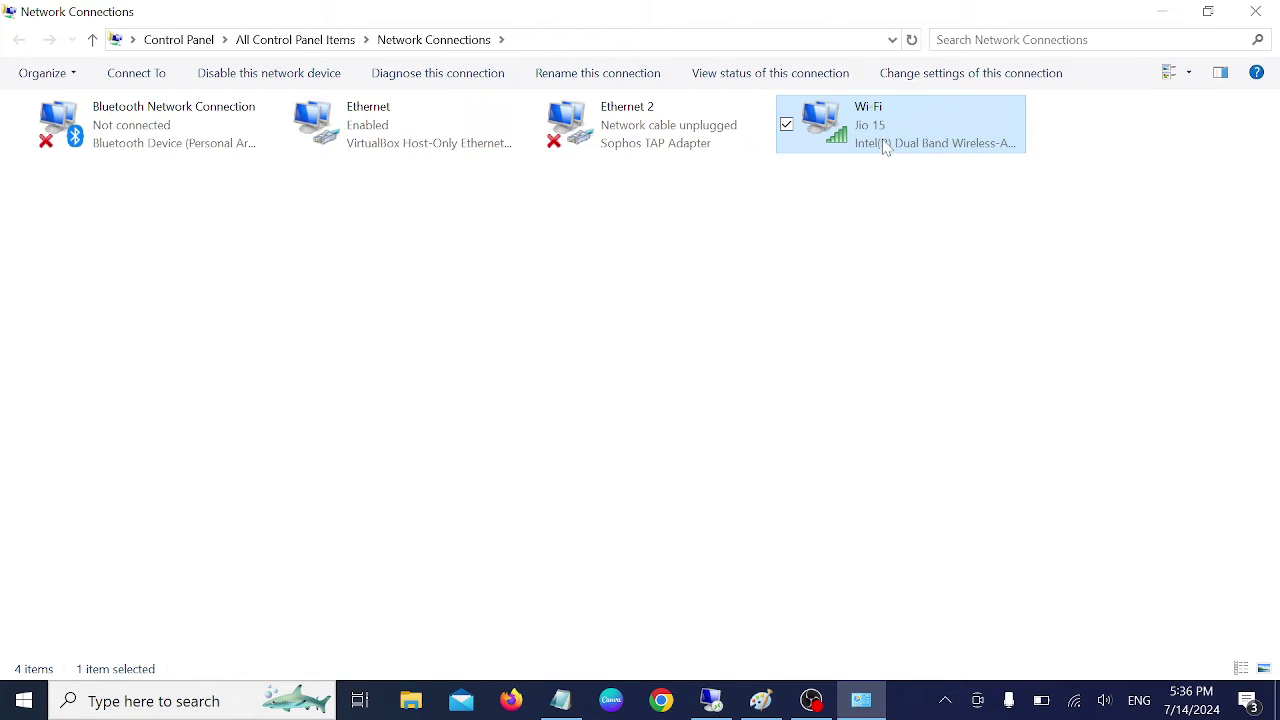
right_click(872, 145)
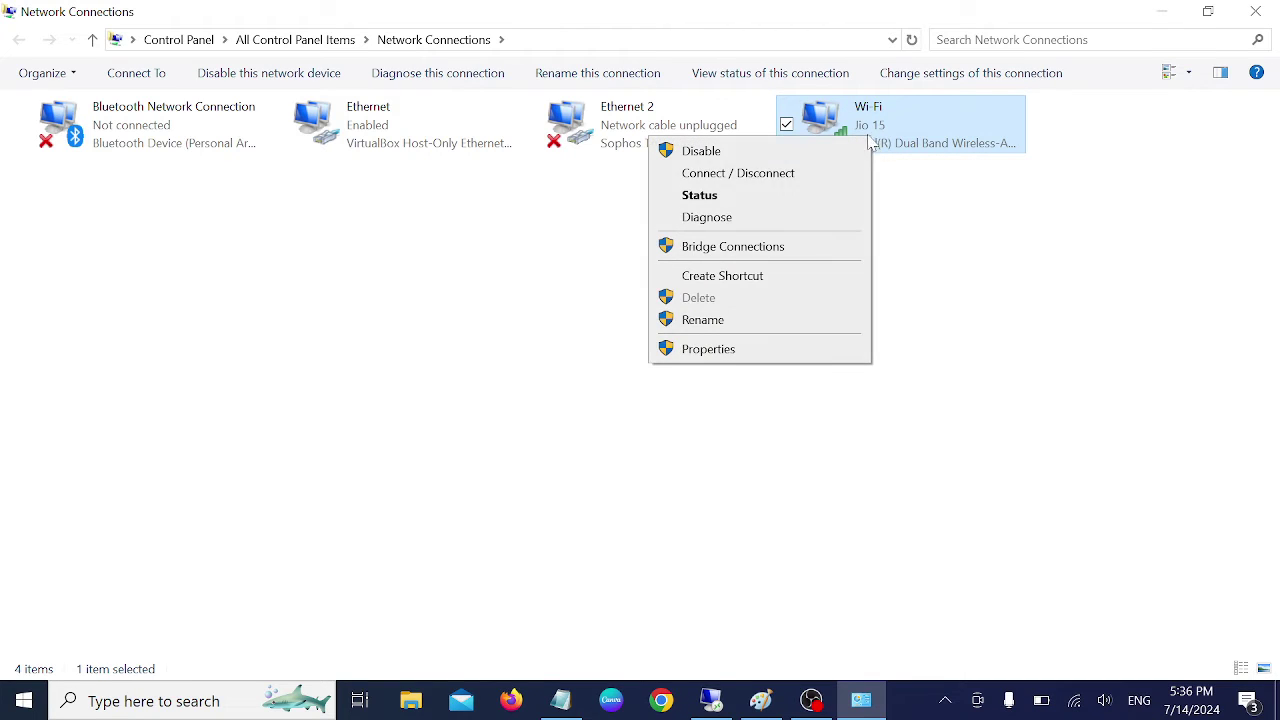
click(740, 348)
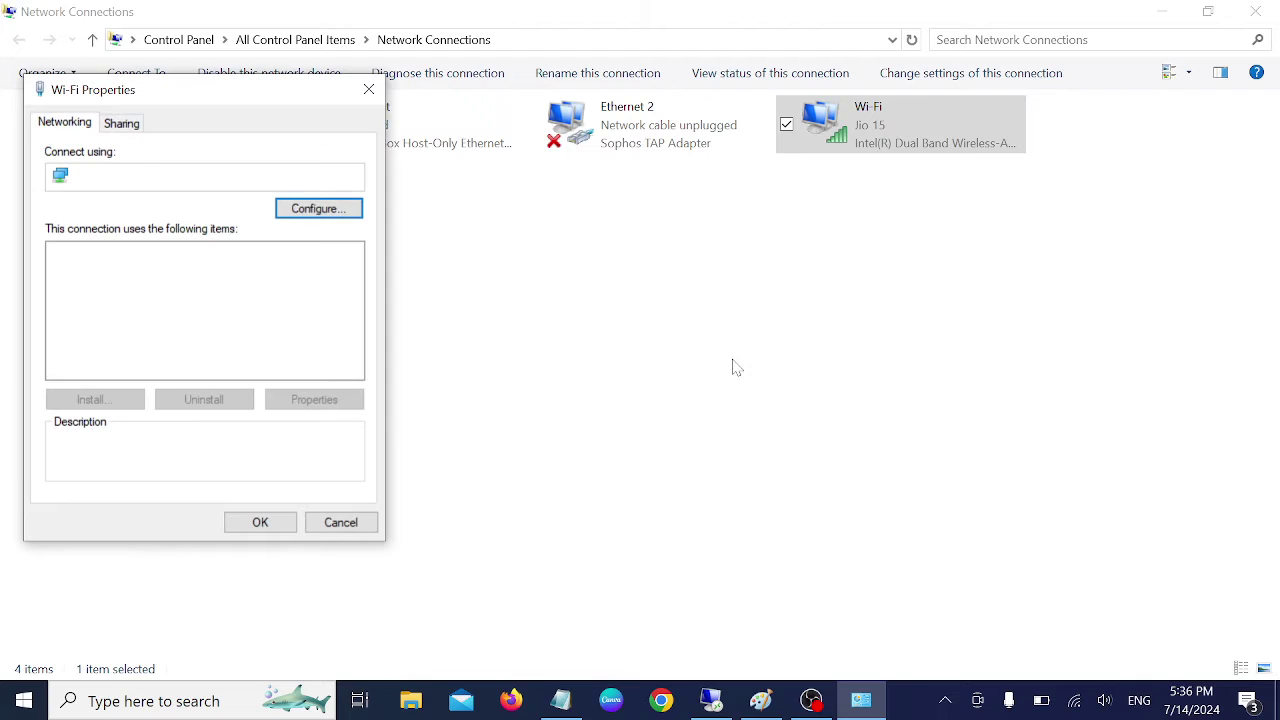
click(224, 320)
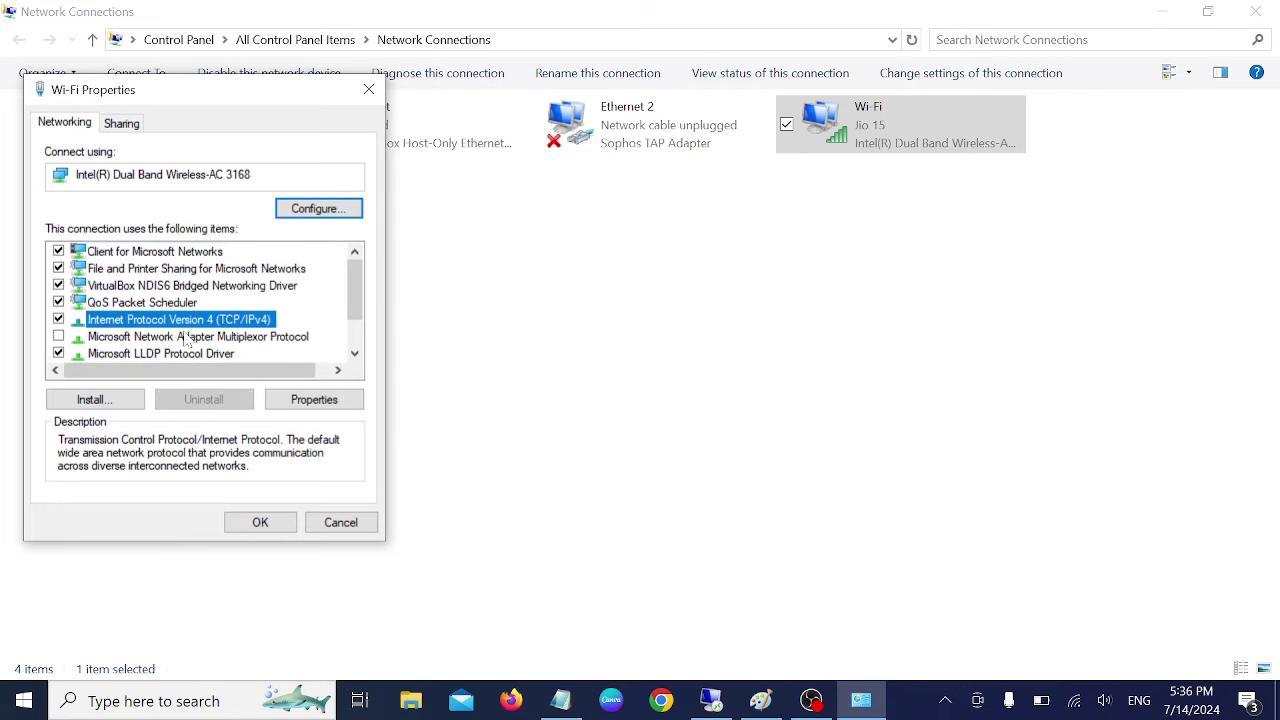
click(310, 401)
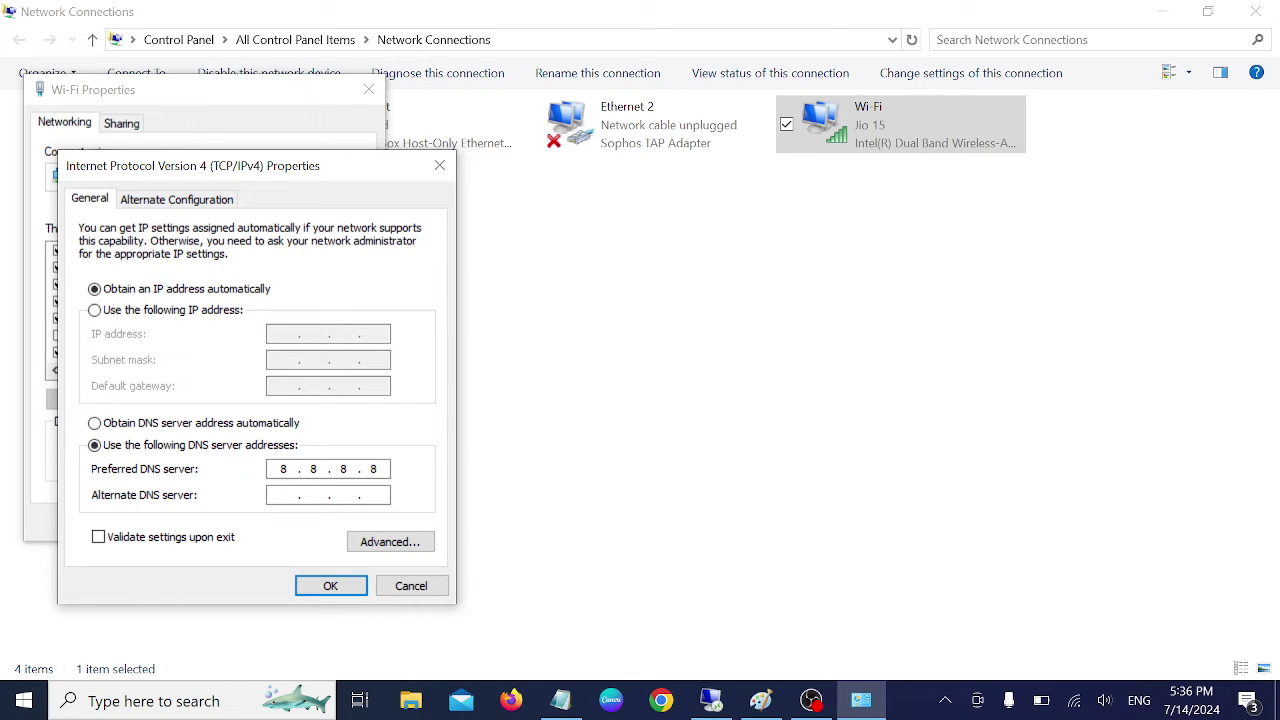
Set the preferred DNS server to 8.8.8.8 and the alternate to 8.8.4.4, apply the settings and close Network Connections.
key(BackSpace)
key(BackSpace)
key(BackSpace)
key(BackSpace)
text(8.8.8.8)
click(285, 495)
text(8 . 8 . 4 . 4)
click(333, 588)
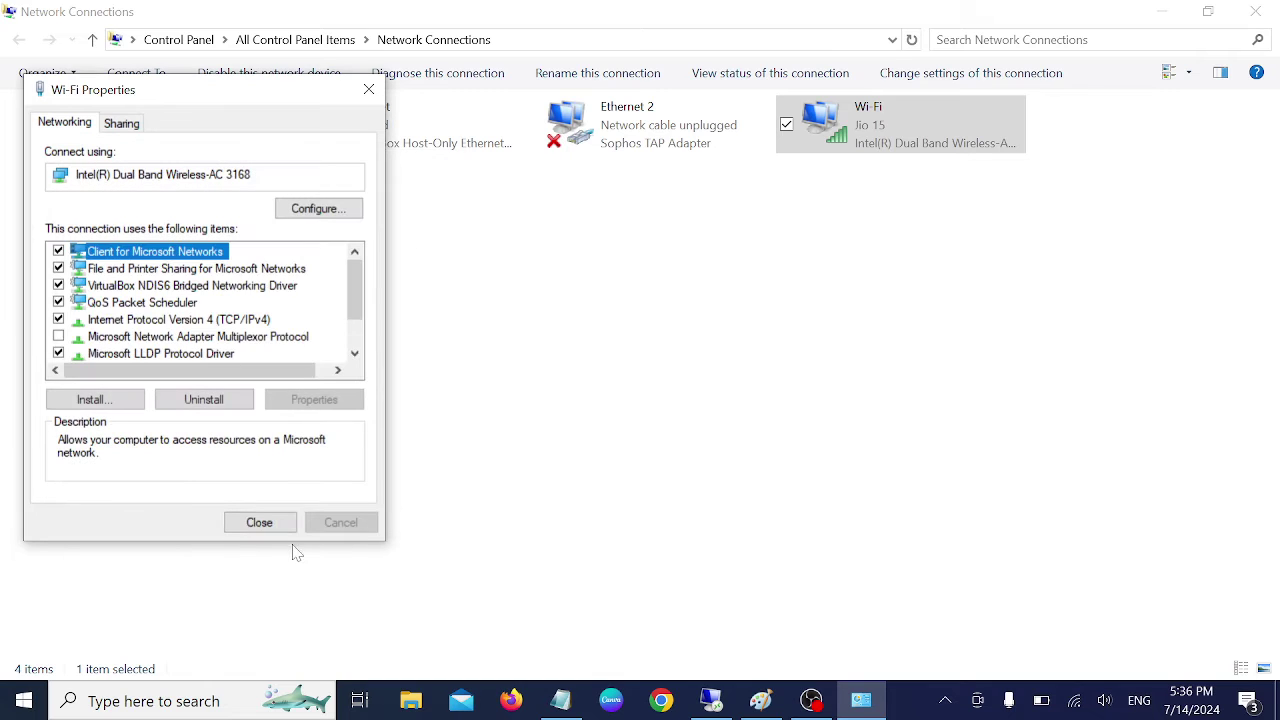
click(259, 523)
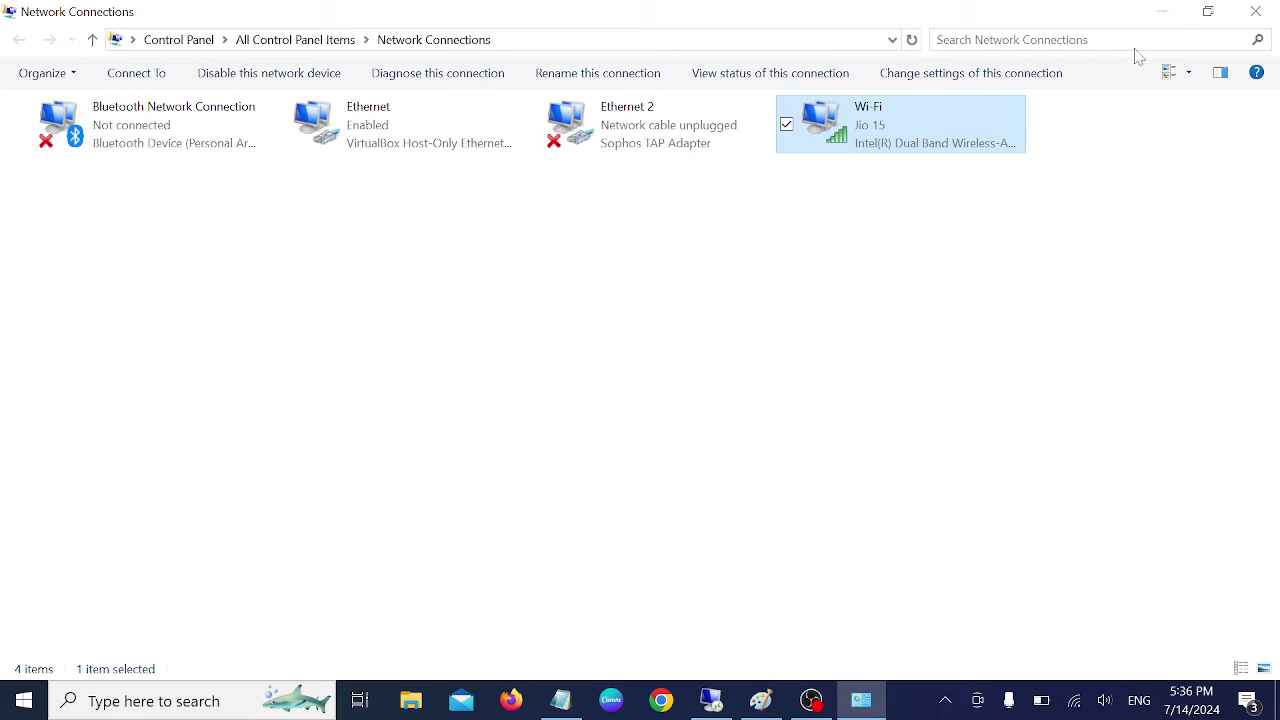
click(1255, 12)
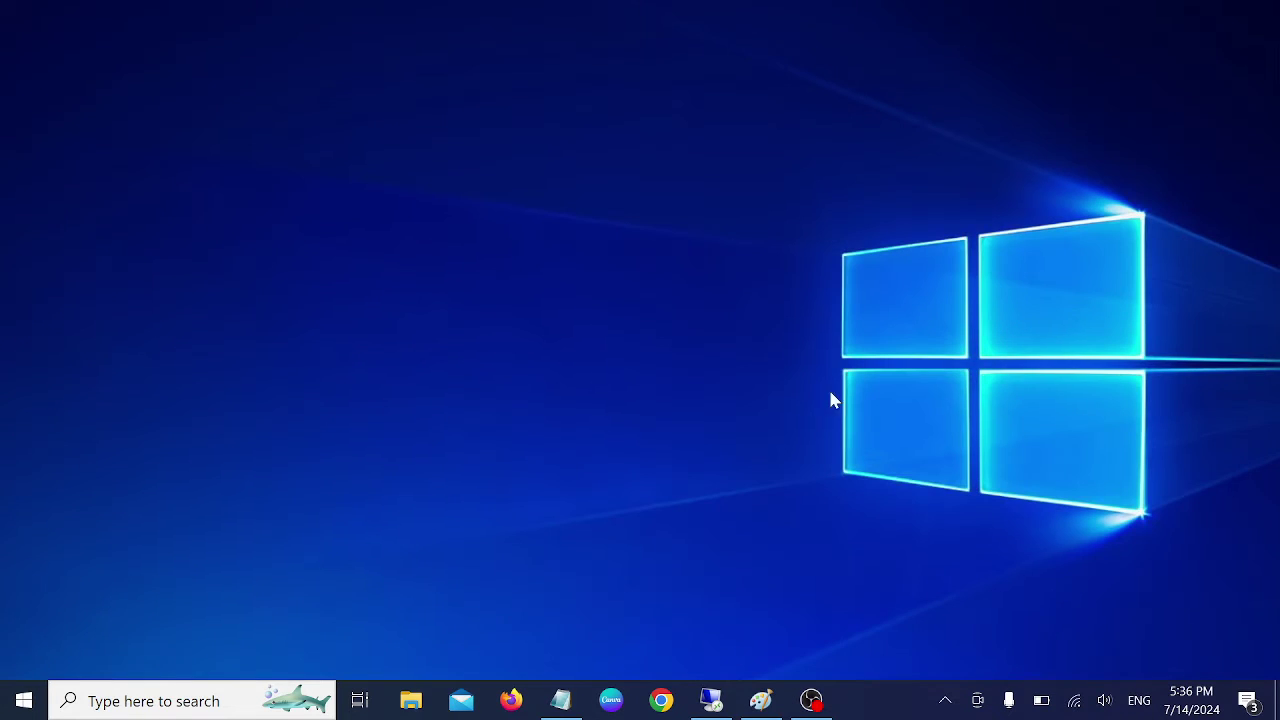
Open Chrome and search for "this site can't be reached in windows" to test the connection.
click(661, 700)
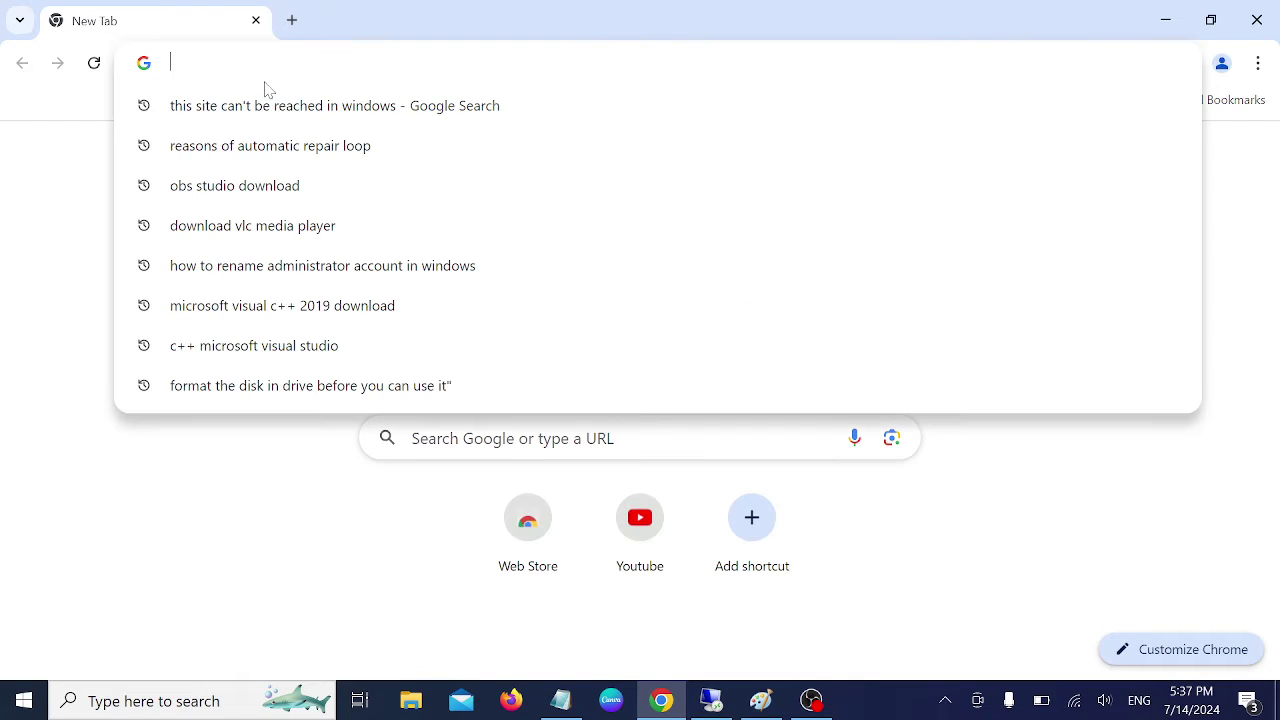
text(ou)
key(Escape)
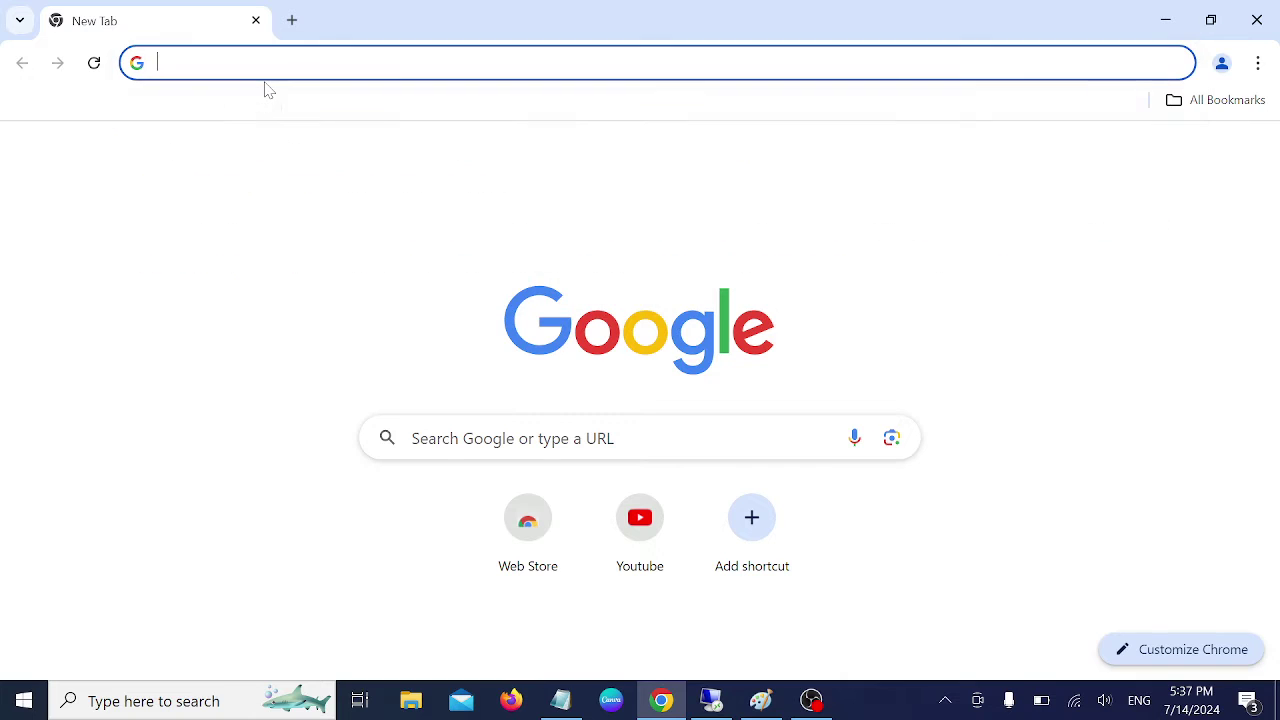
text(th)
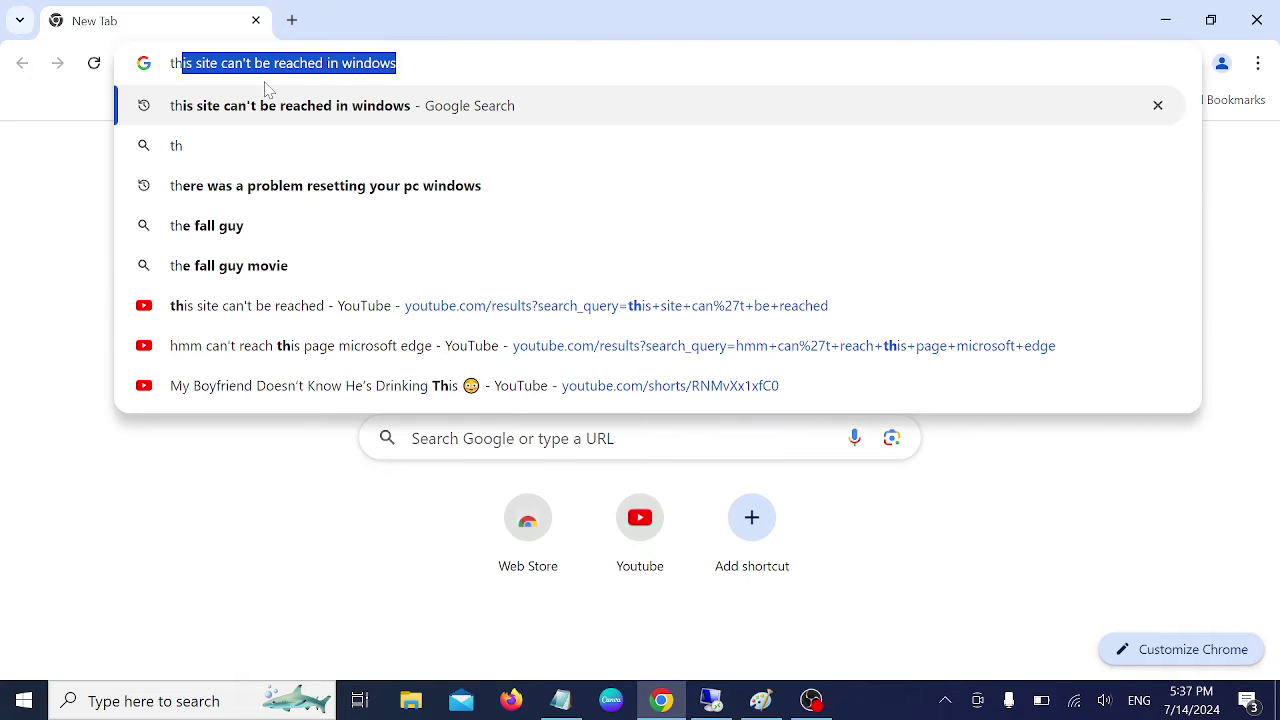
key(Return)
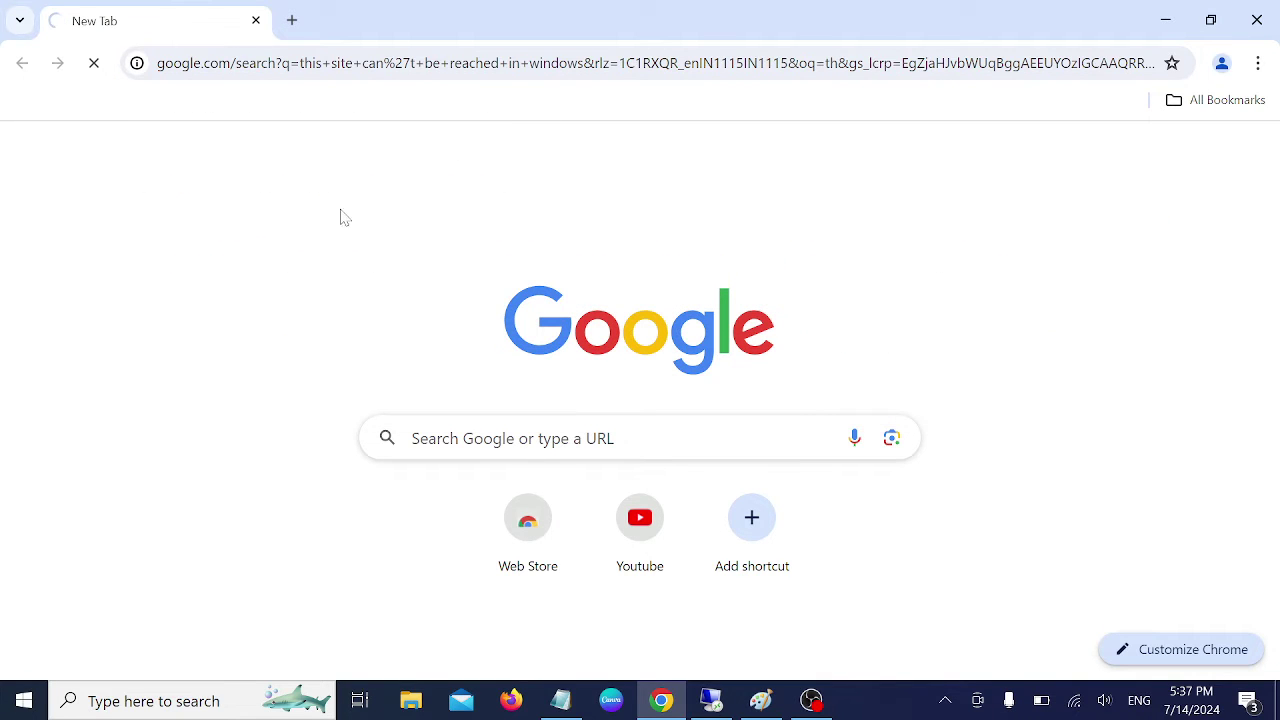
In Notepad, highlight the Open DNS addresses 1.1.1.1 and 1.0.0.1, the whole DNS list, and the line "Step 6. Disable Manual proxy".
click(561, 700)
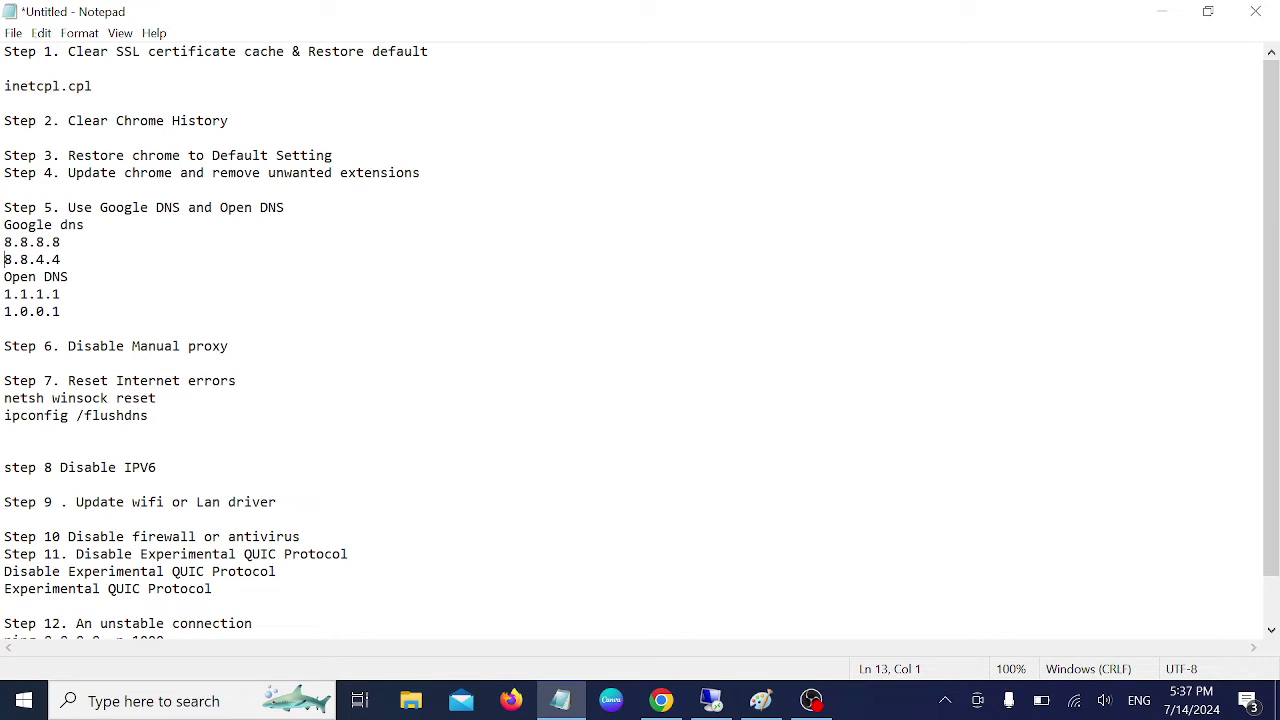
drag(60, 311, 4, 294)
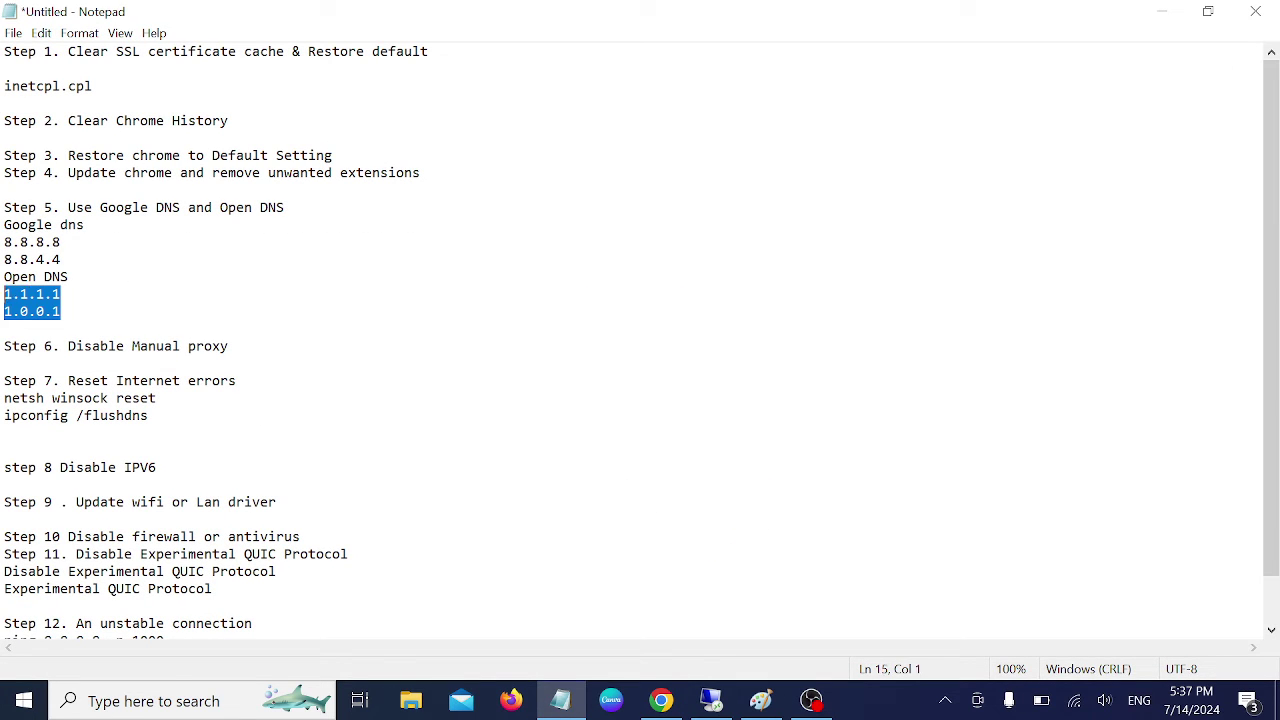
click(61, 294)
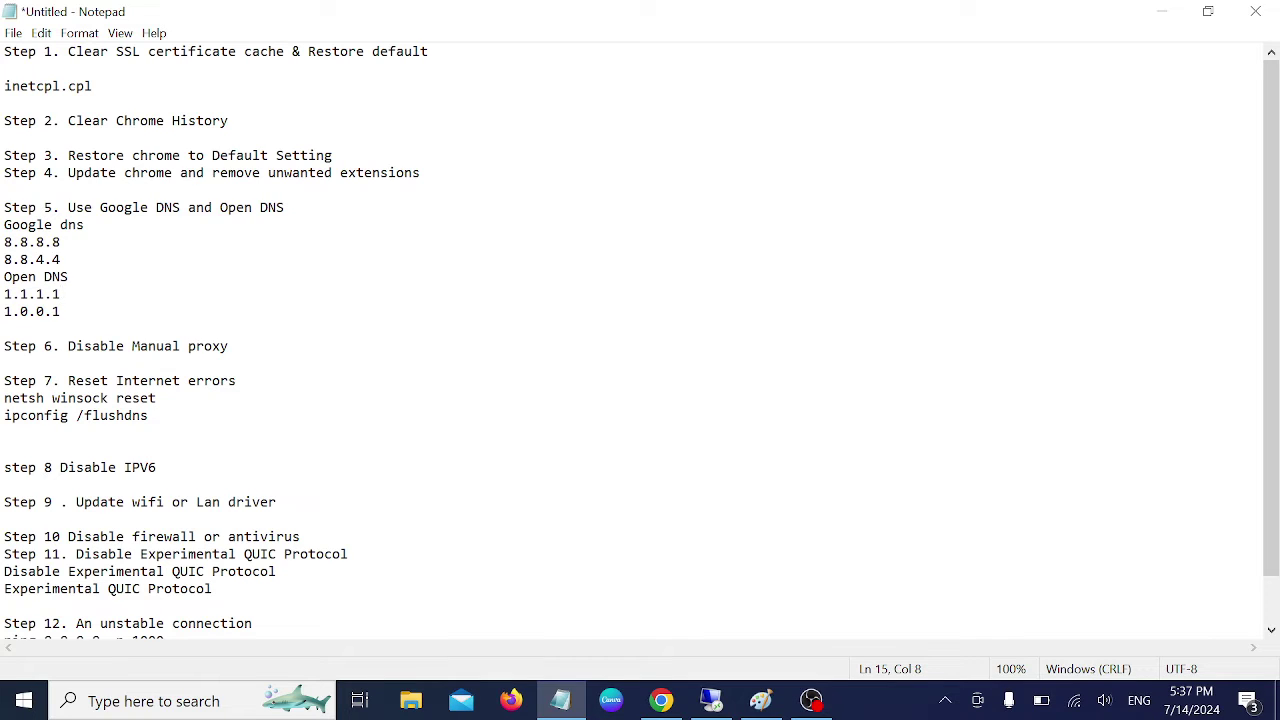
click(4, 328)
drag(4, 328, 61, 311)
drag(61, 311, 20, 225)
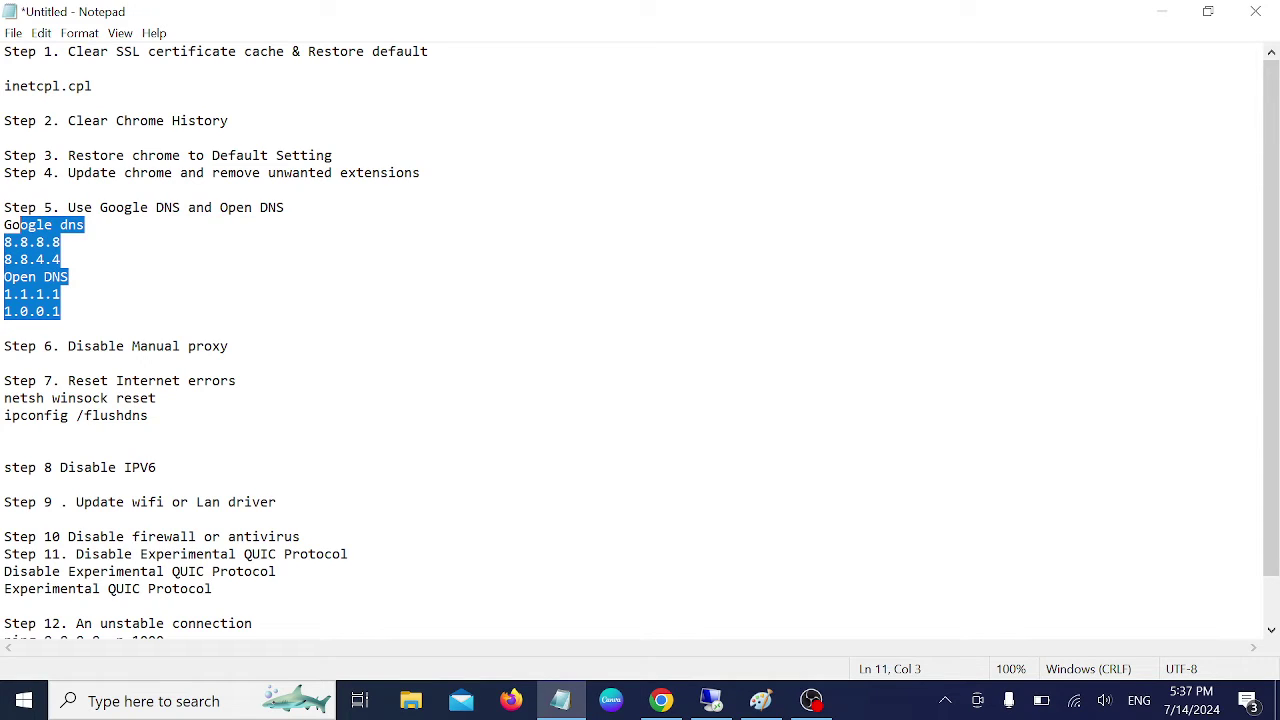
mouse_move(4, 346)
mouse_down()
mouse_move(44, 346)
mouse_move(4, 363)
mouse_move(4, 346)
mouse_up()
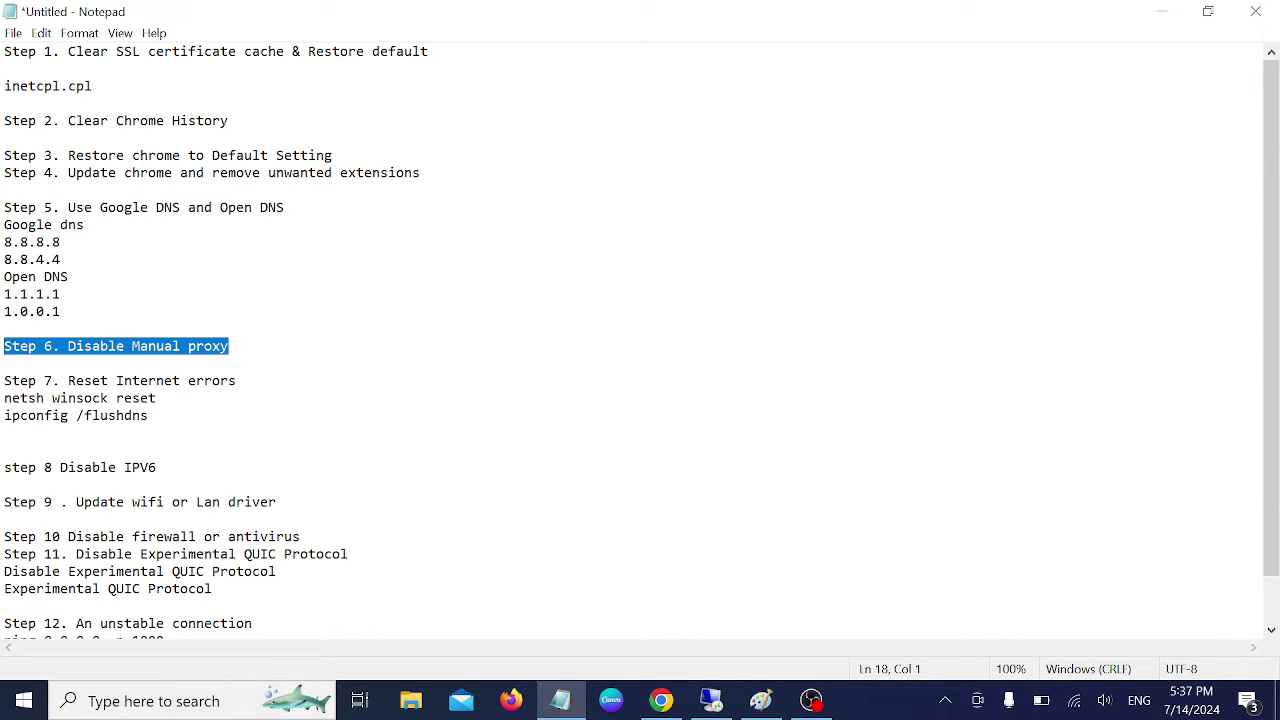
Check the search page in Chrome, leave the browser and open Internet Options from Control Panel.
click(661, 700)
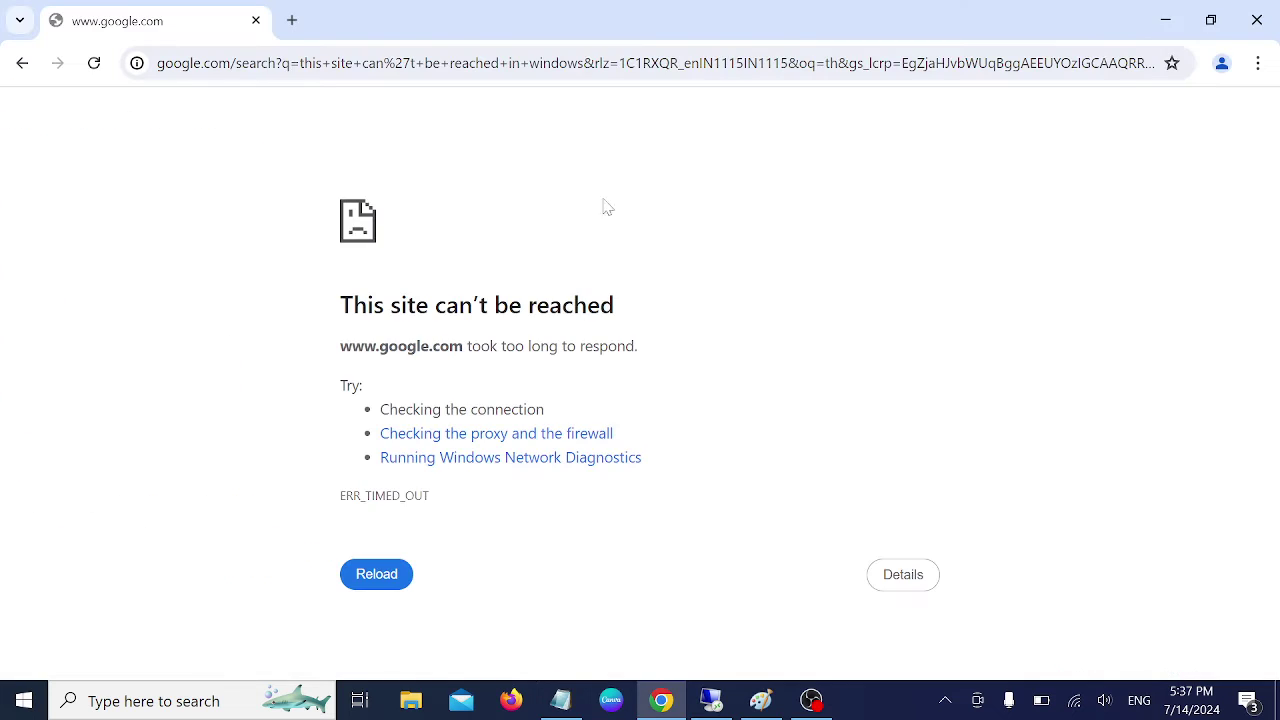
click(1186, 31)
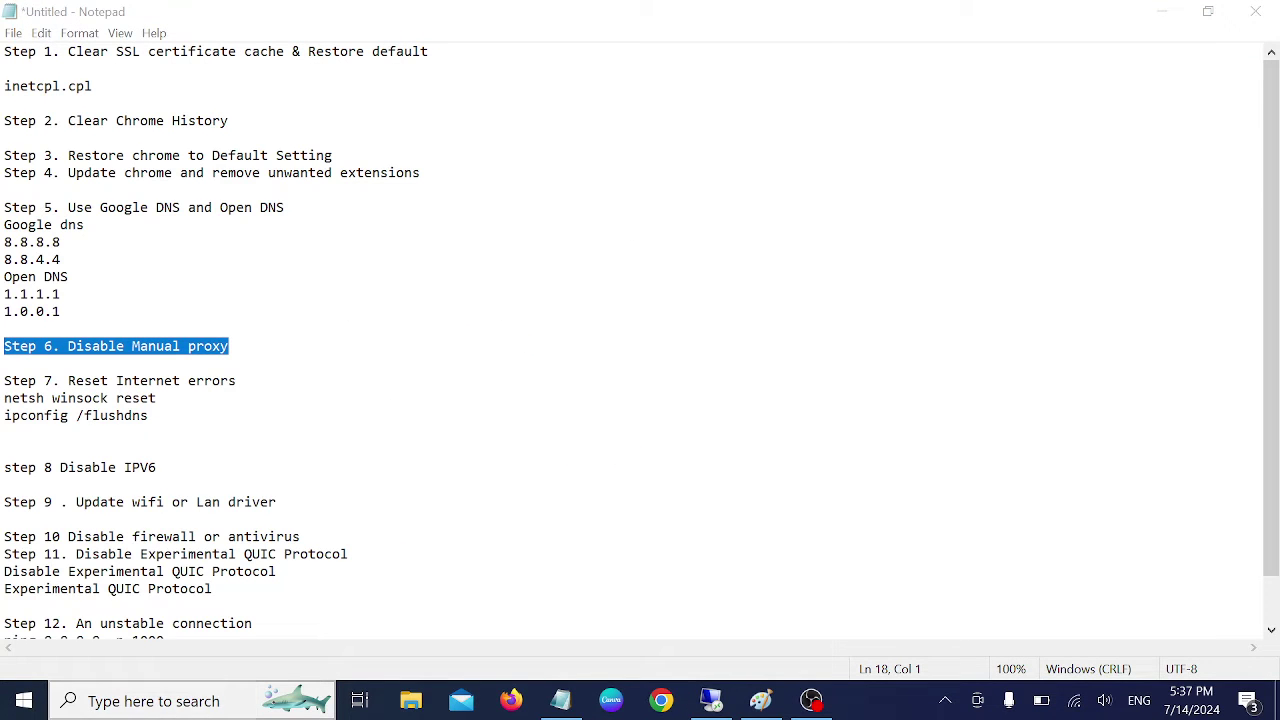
click(180, 705)
text(cont)
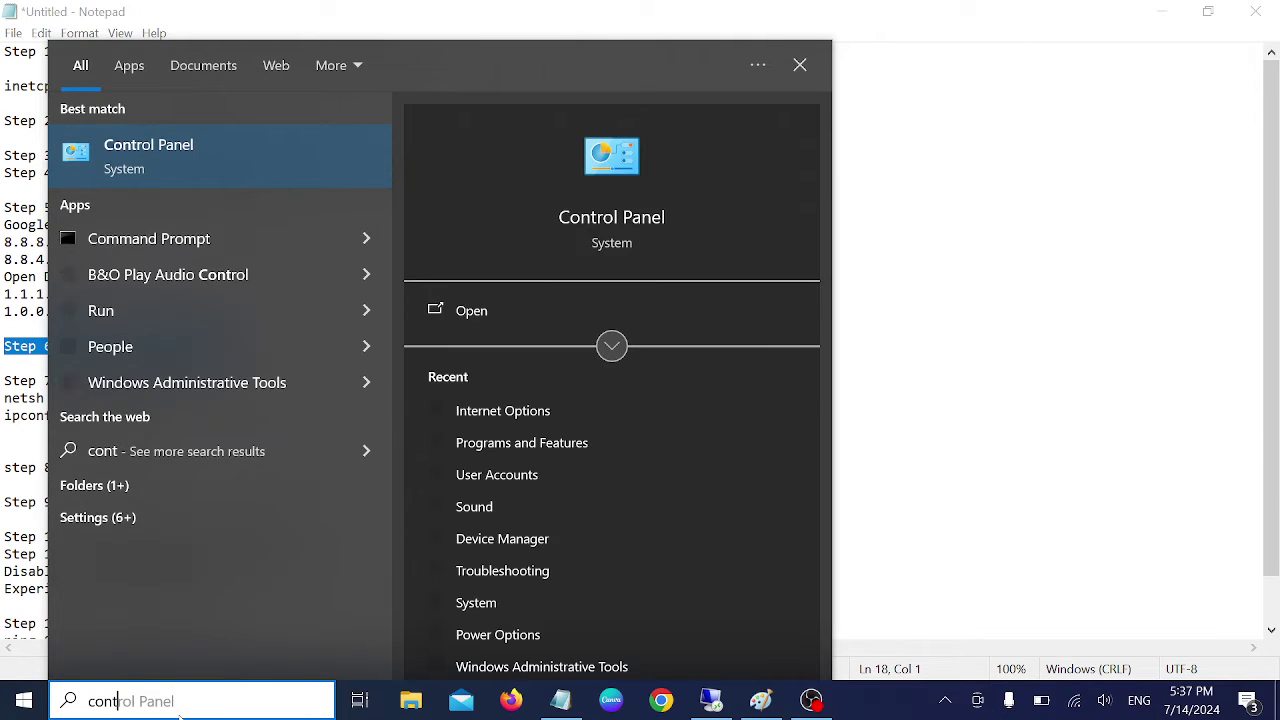
key(Return)
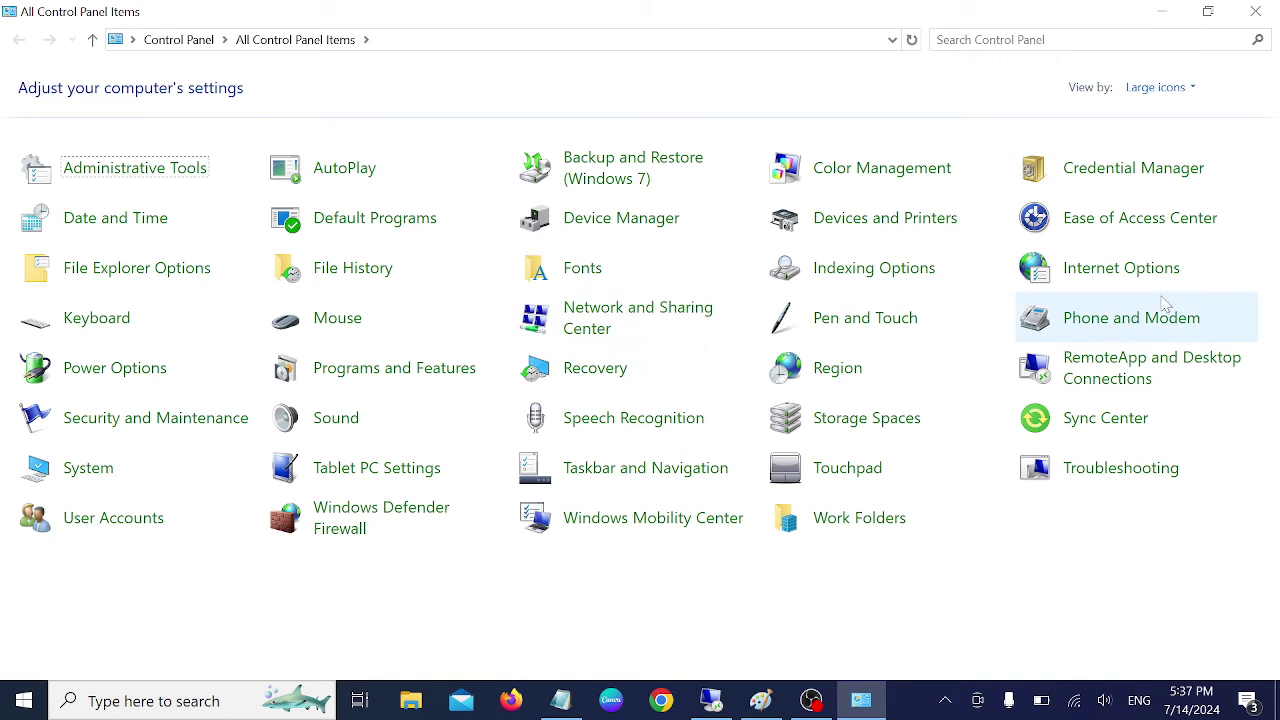
click(1120, 270)
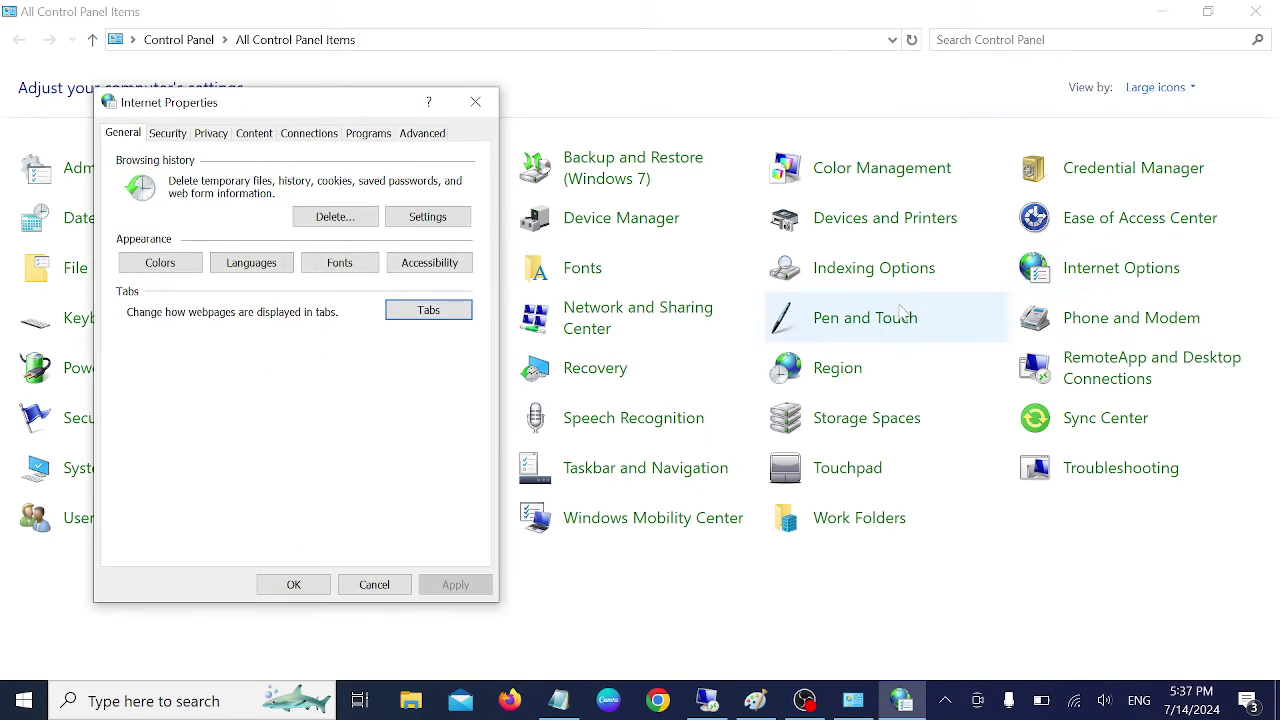
Turn off the proxy server for the LAN in the connection's LAN settings, confirm both dialogs and close Control Panel.
click(424, 140)
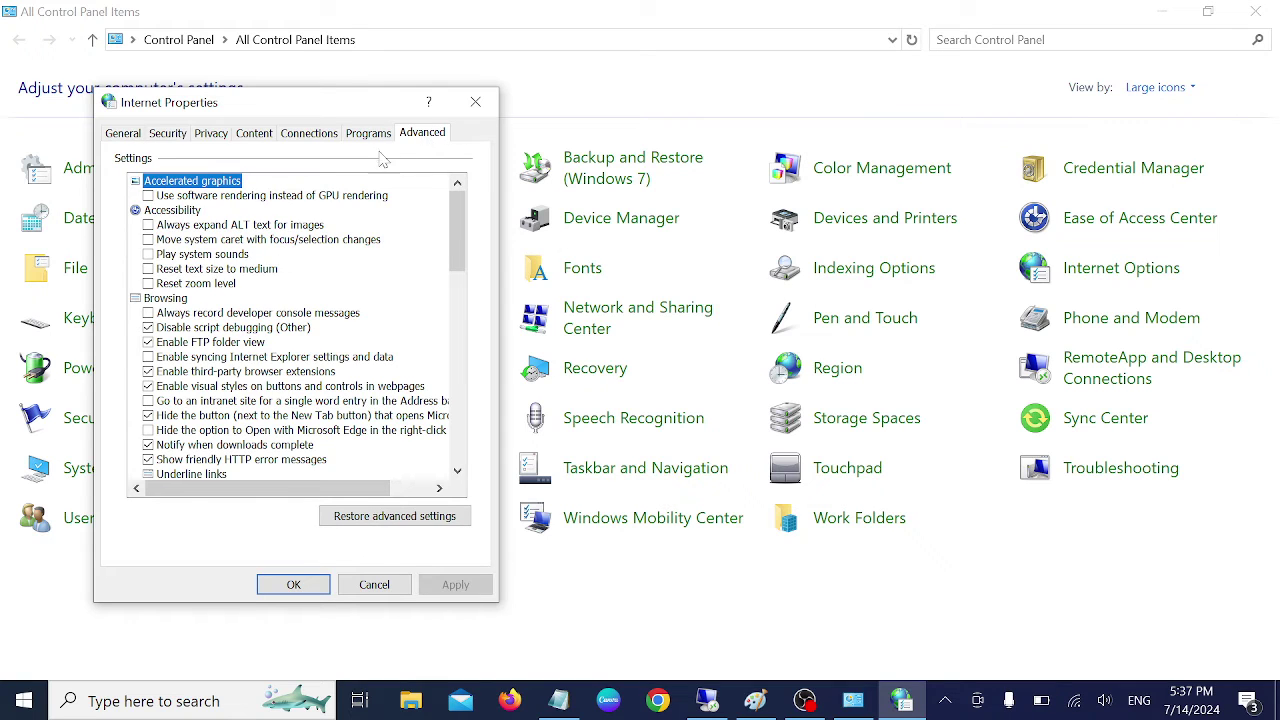
click(320, 143)
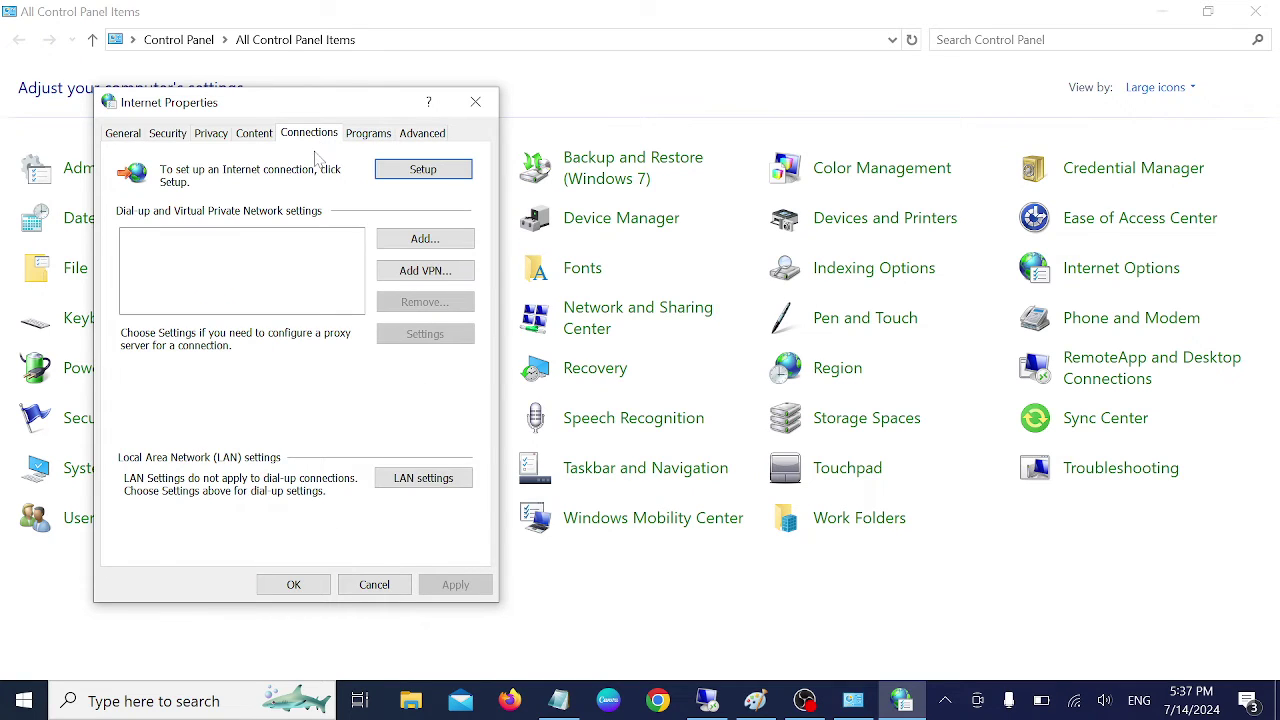
click(424, 478)
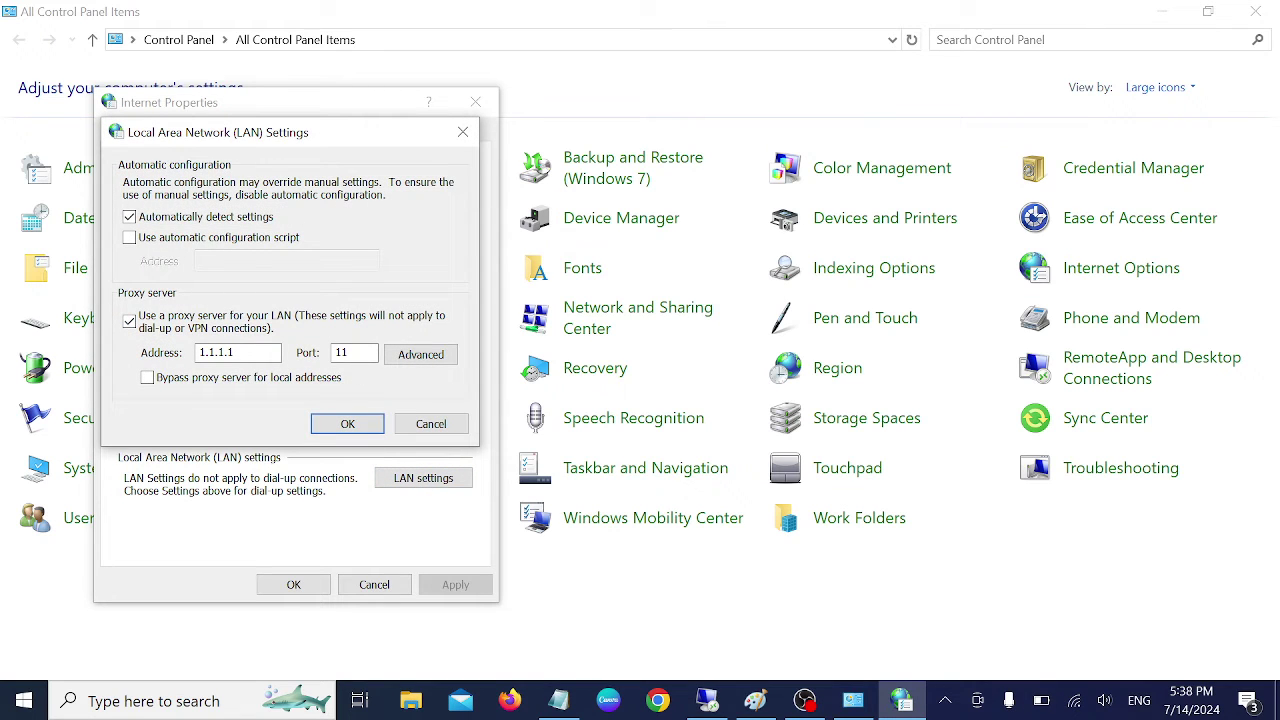
click(129, 321)
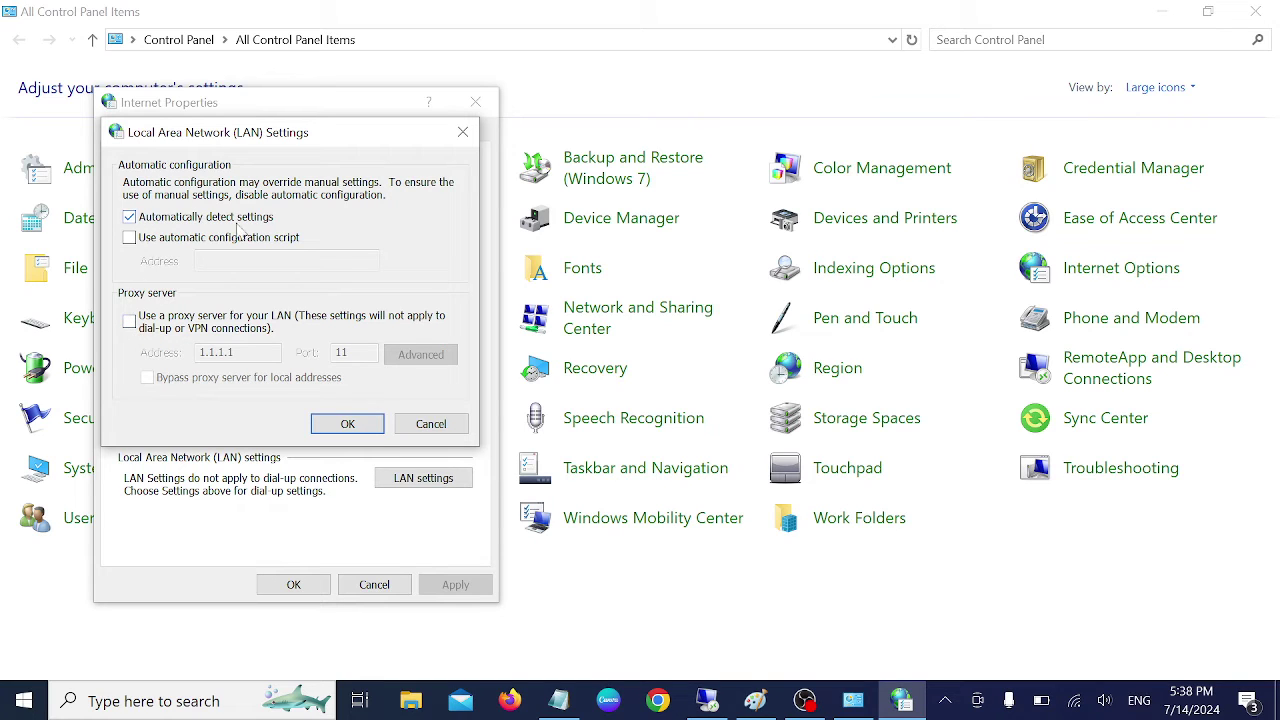
click(327, 426)
click(294, 585)
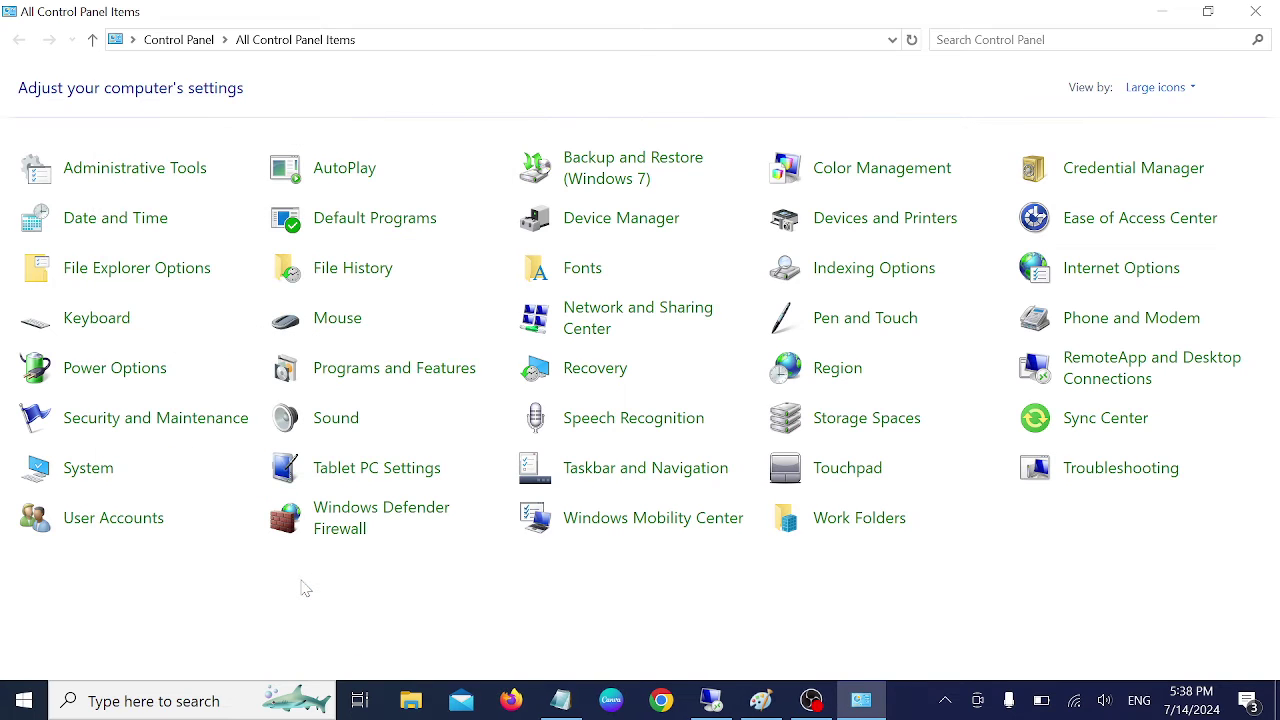
click(1251, 10)
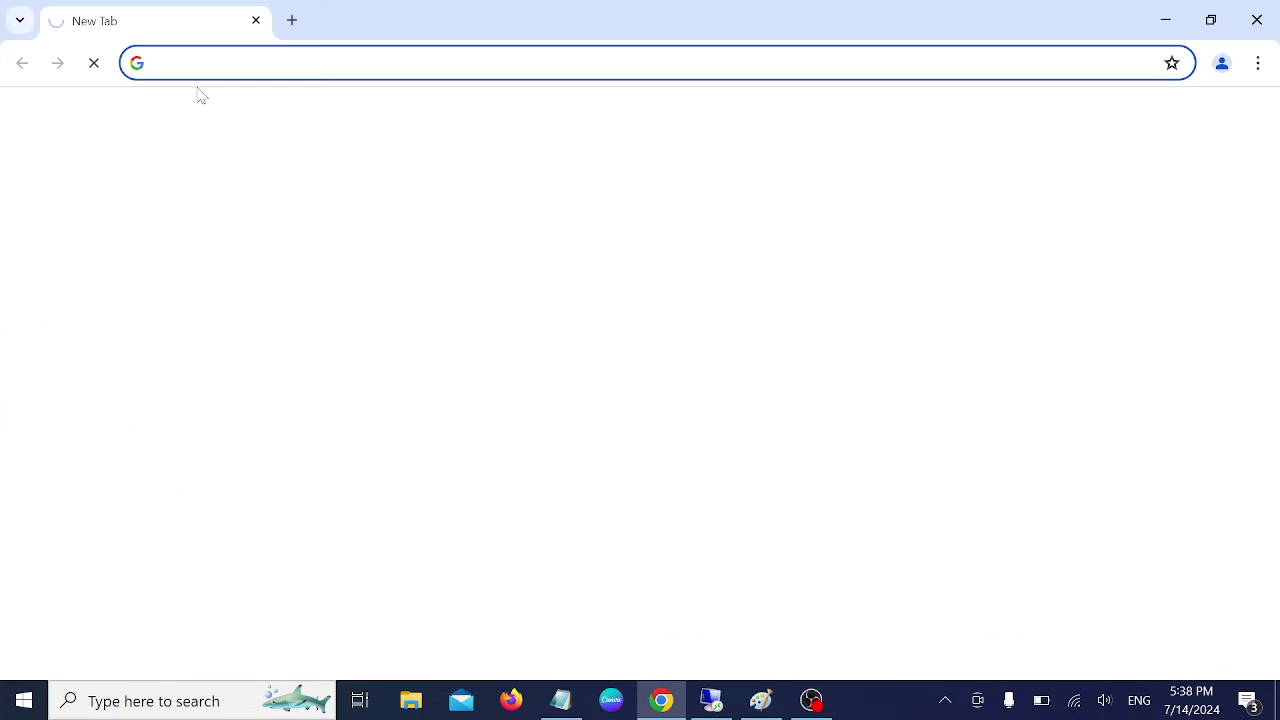
Retest Chrome by repeating the recent search "this site can't be reached in windows", look through the results and close the browser.
click(226, 111)
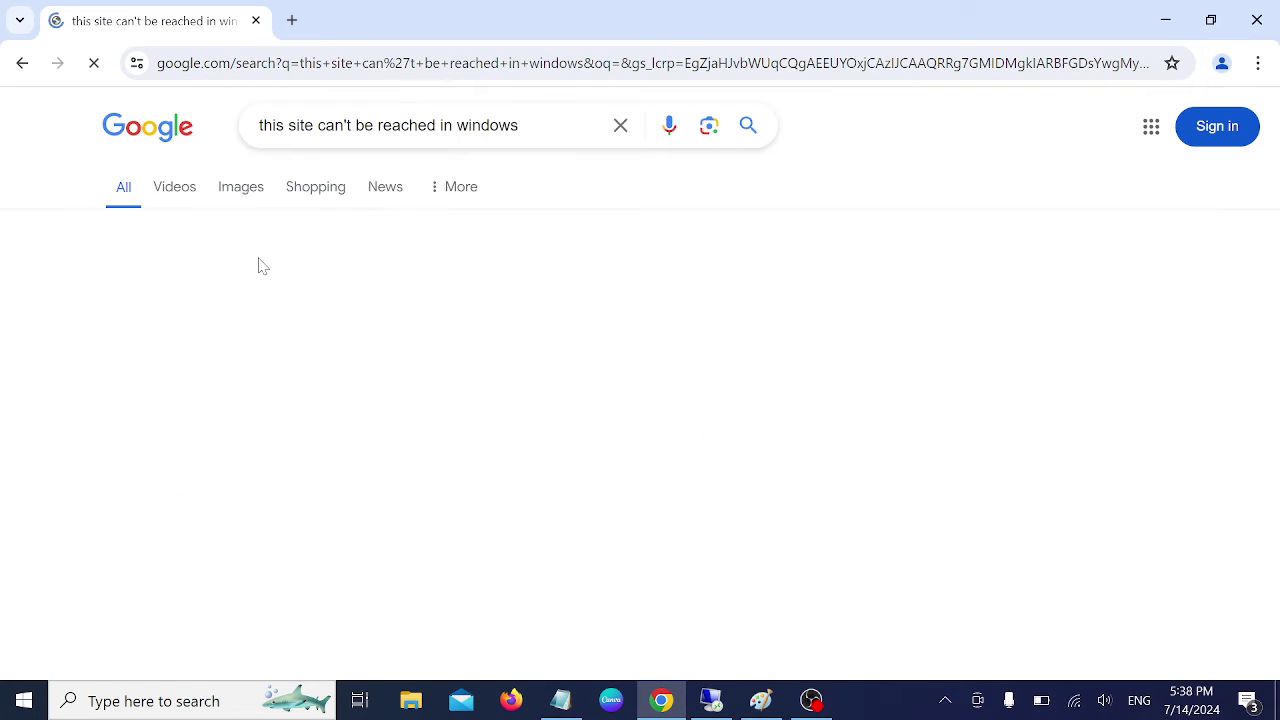
scroll(343, 285, down, 15)
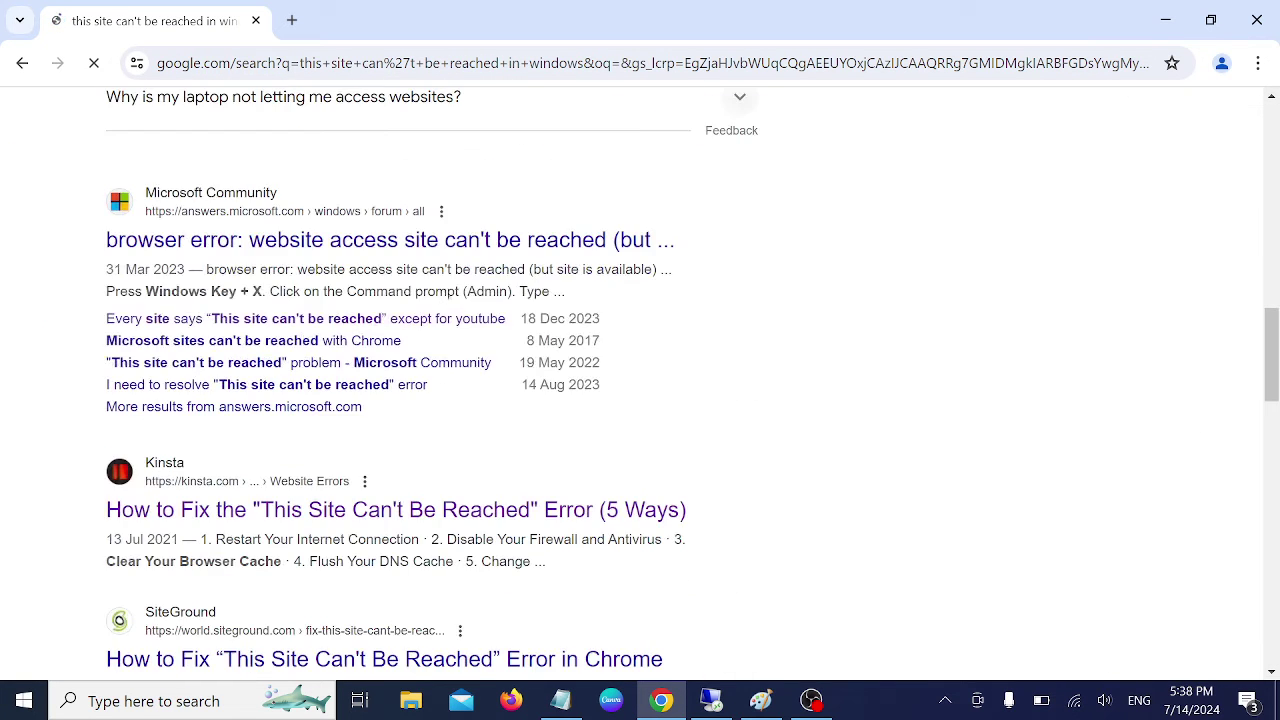
scroll(250, 280, down, 2)
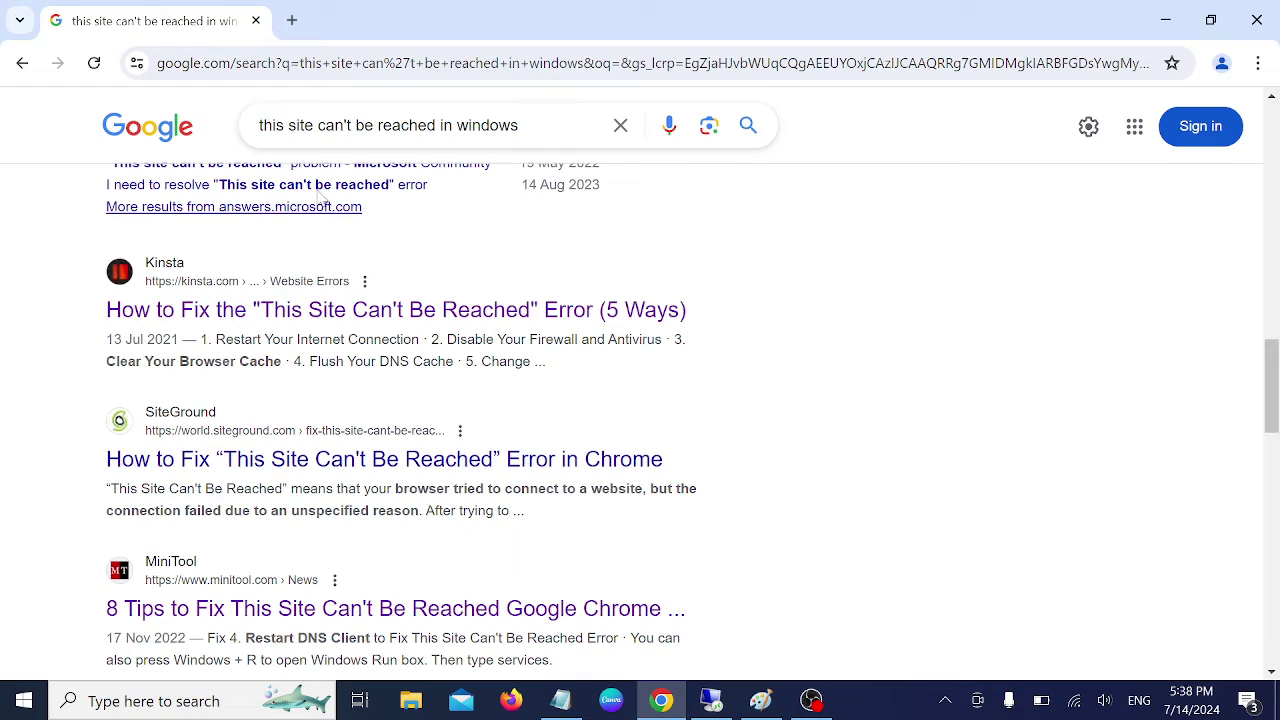
click(1258, 22)
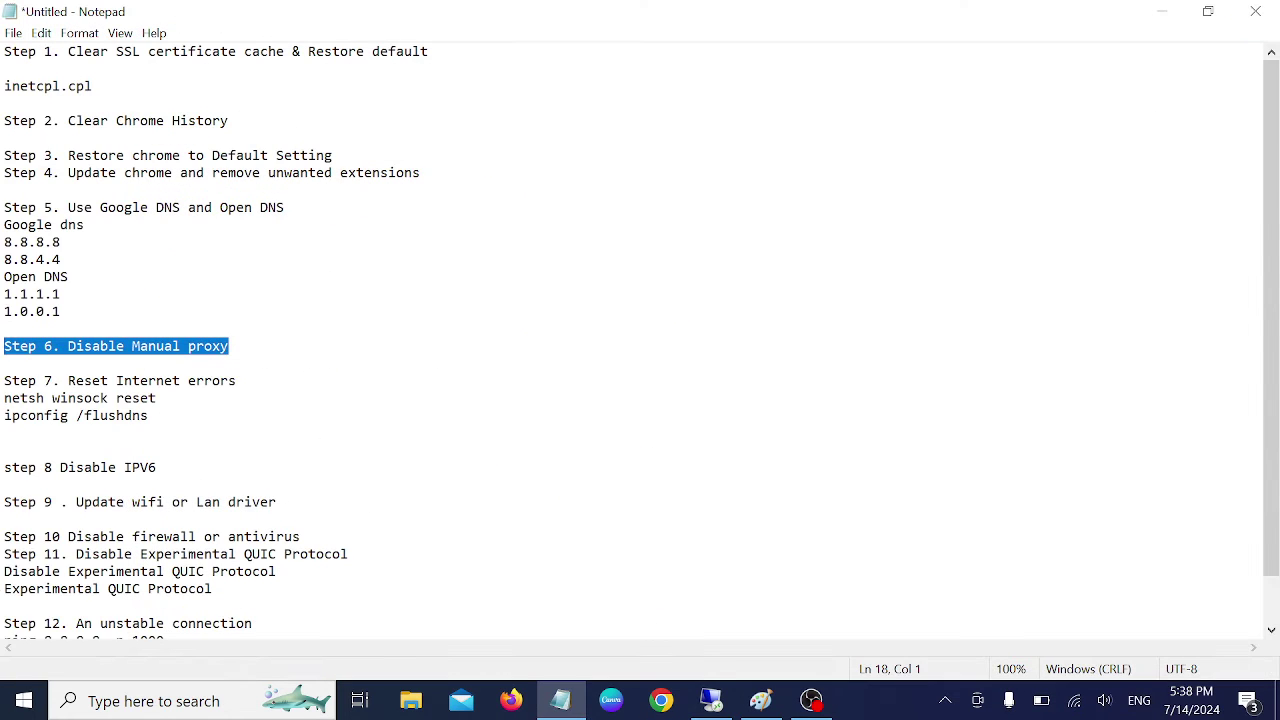
In Notepad, highlight parts of the Step 6 proxy line and the line "Step 7. Reset Internet errors".
click(228, 346)
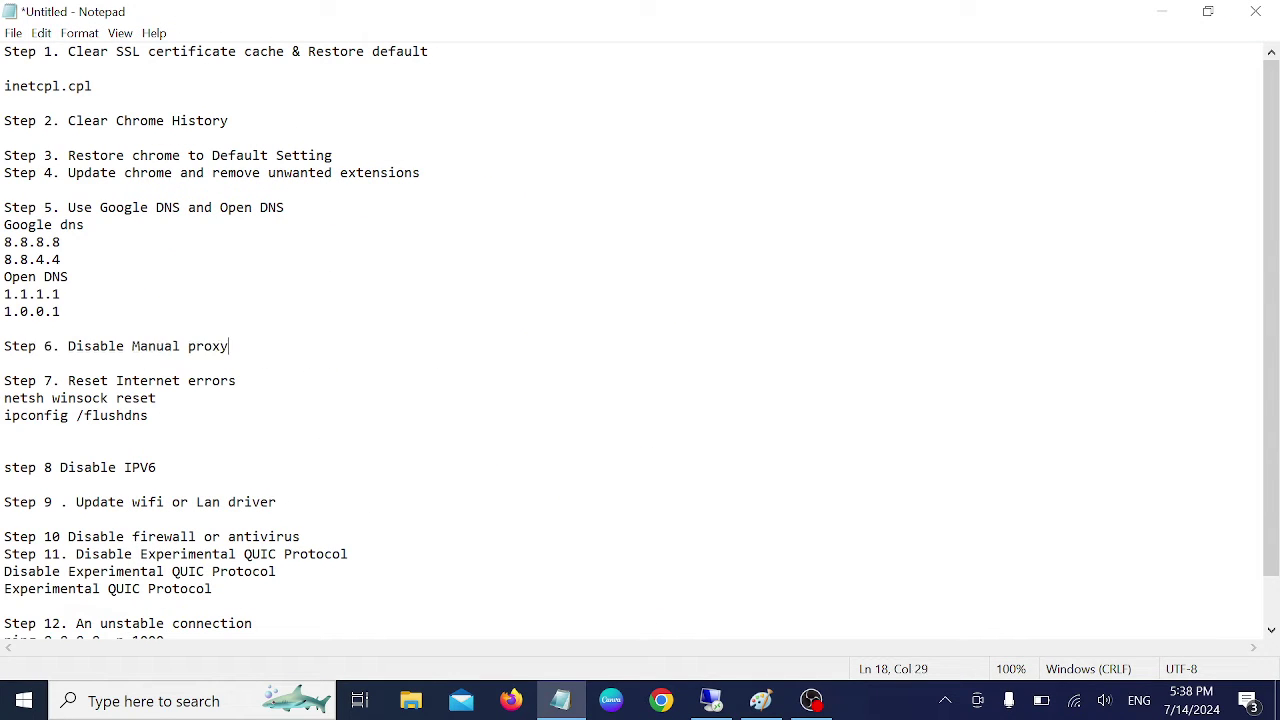
drag(96, 346, 54, 346)
click(181, 346)
drag(68, 346, 204, 346)
click(229, 346)
drag(12, 381, 236, 381)
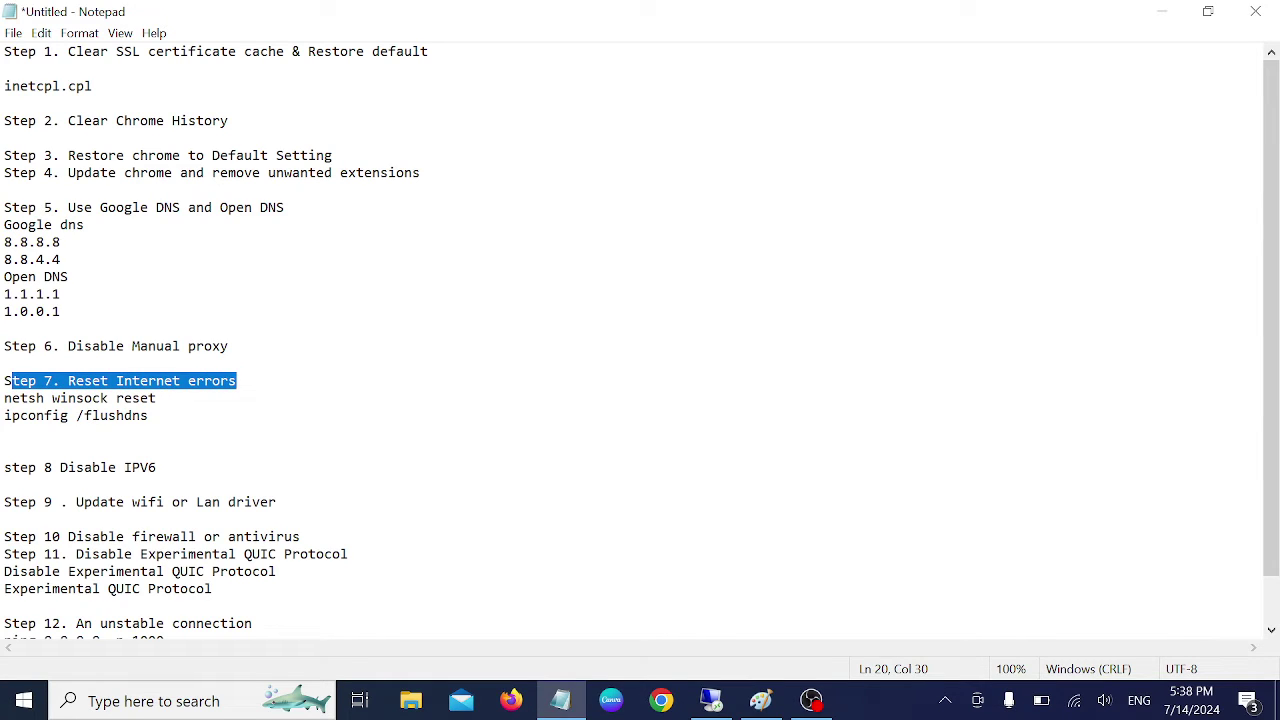
Highlight the lines "netsh winsock reset" and "ipconfig /flushdns" in Notepad, then search for cmd and open Command Prompt as administrator.
click(237, 381)
drag(149, 415, 4, 398)
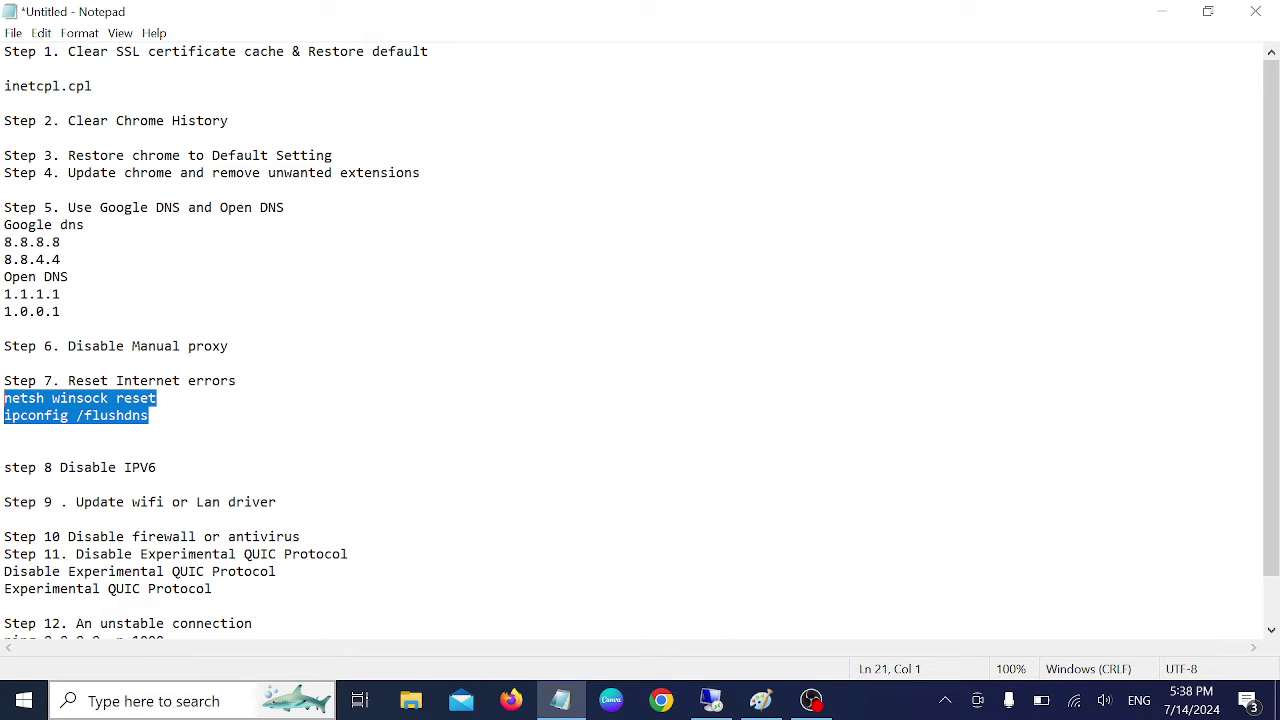
click(205, 700)
text(cmd)
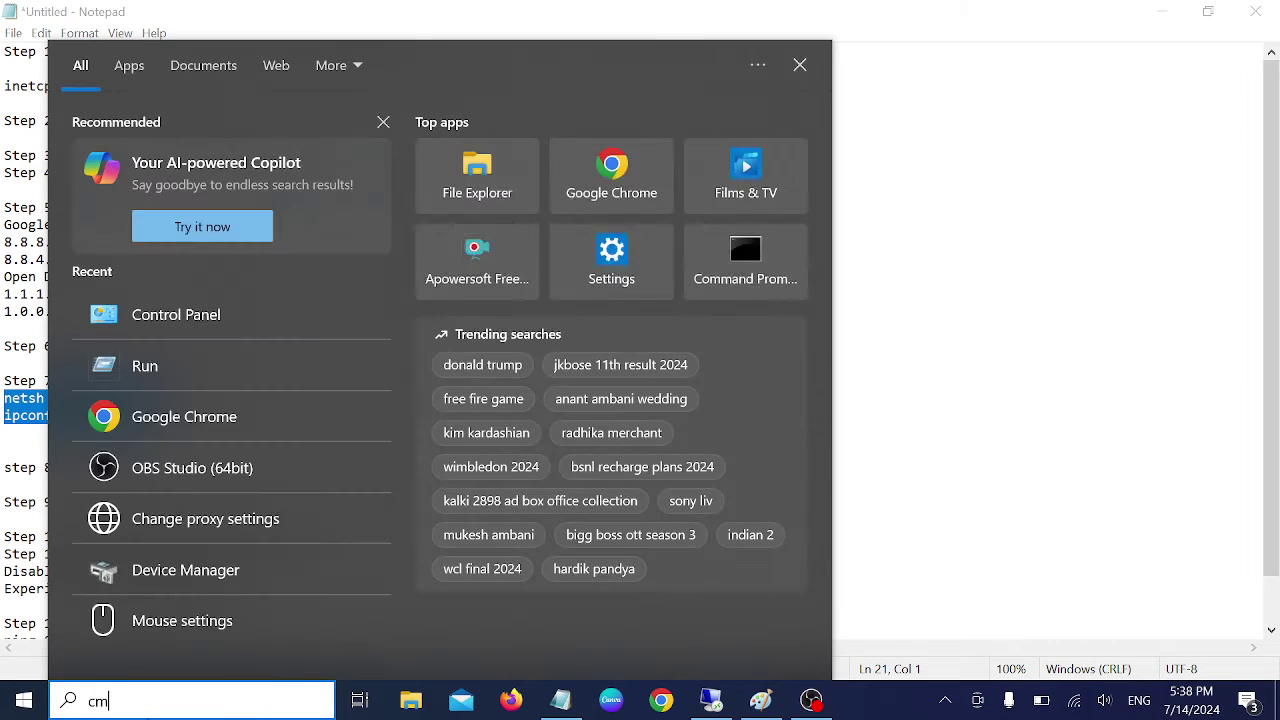
click(534, 353)
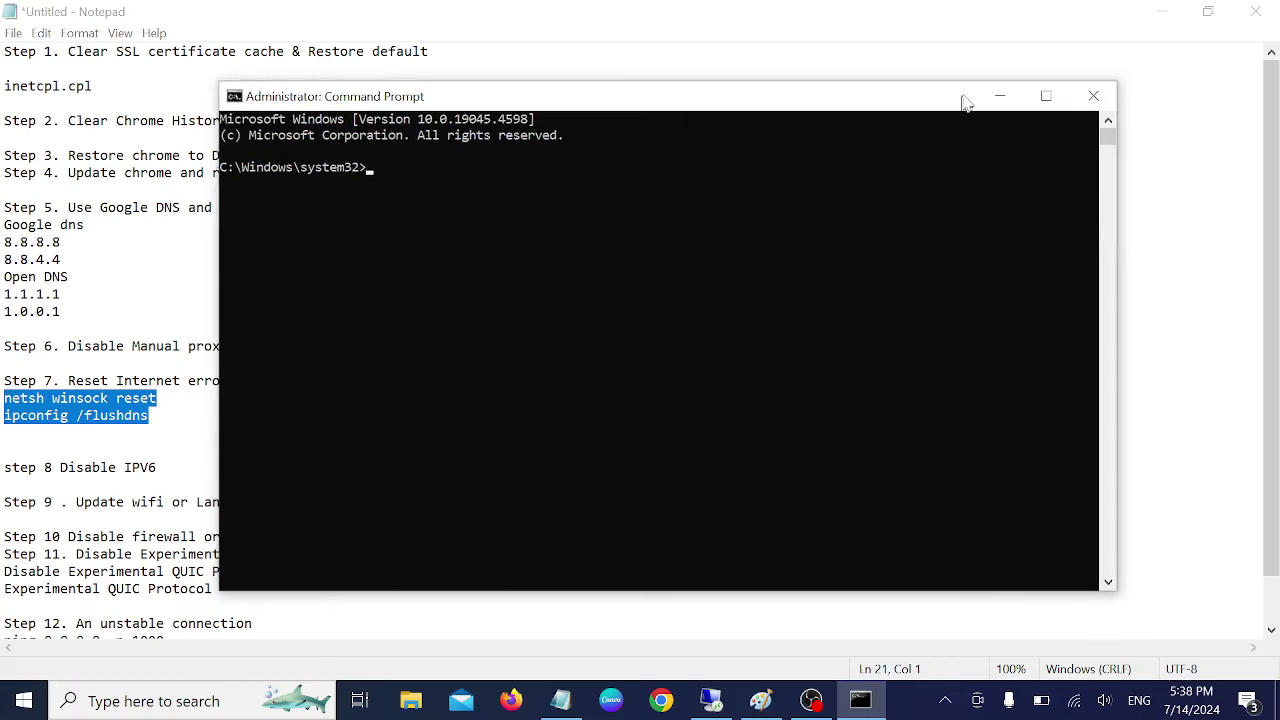
Reset the Winsock catalog by running "netsh winsock reset" at the administrator prompt.
click(419, 172)
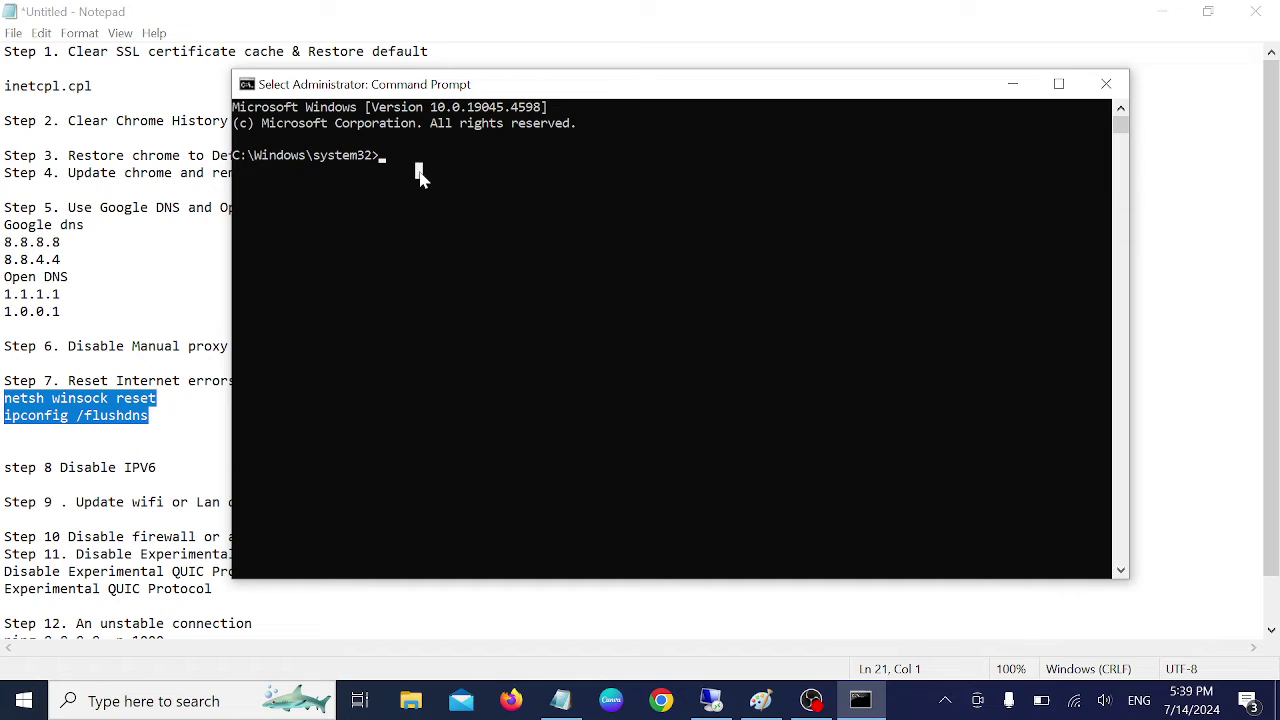
text(nets)
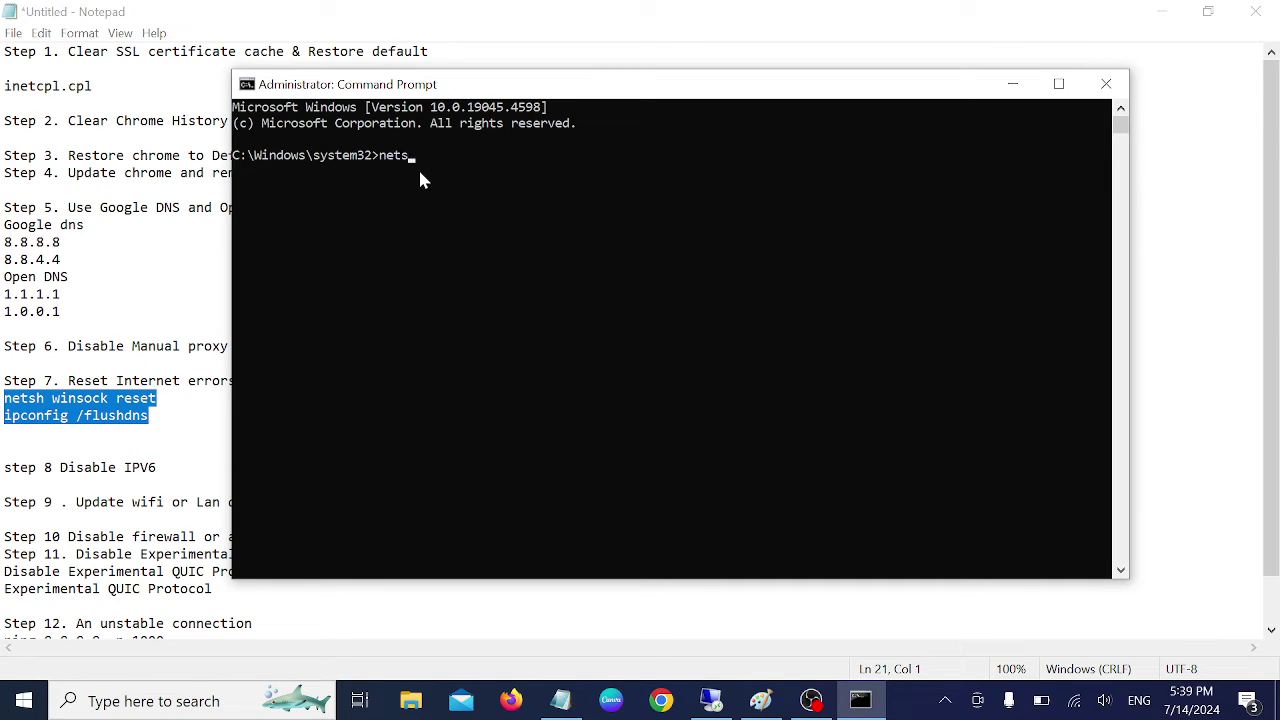
text(h winsock reset)
key(Return)
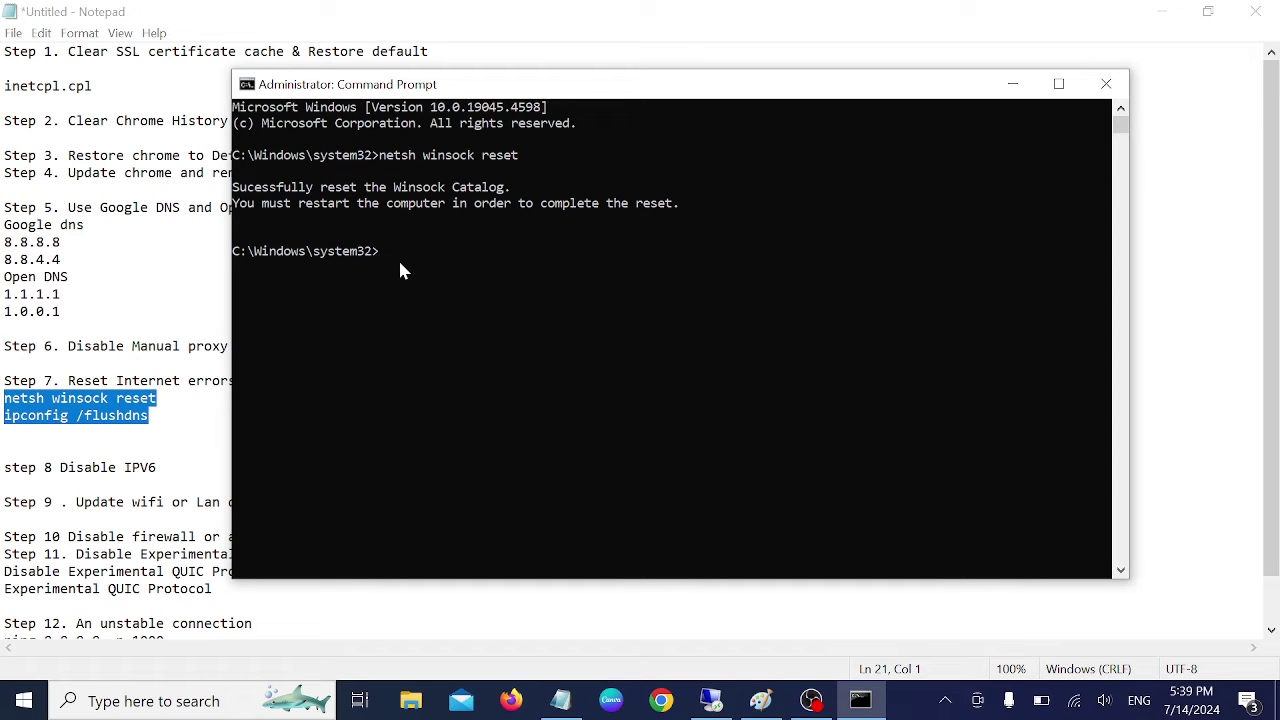
Flush the DNS resolver cache with "ipconfig /flushdns", highlight the output of both commands and minimize Command Prompt.
text(ipconfig /flushdns)
key(Return)
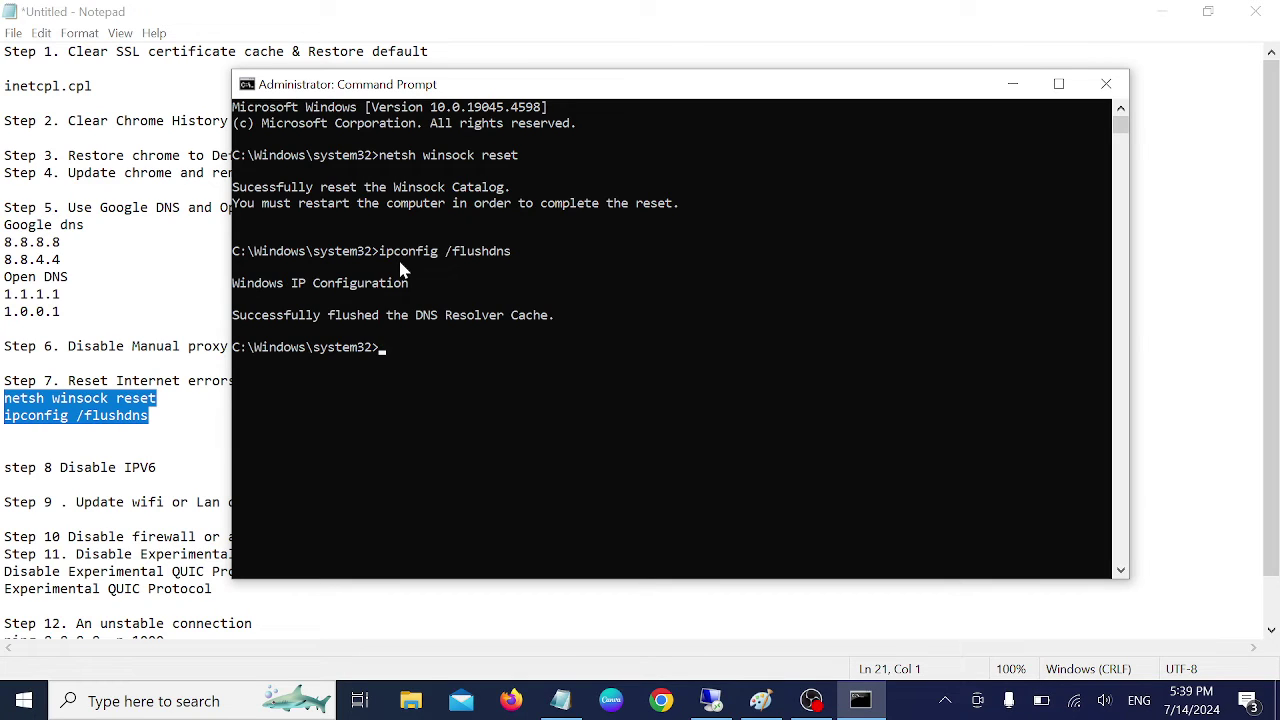
click(557, 316)
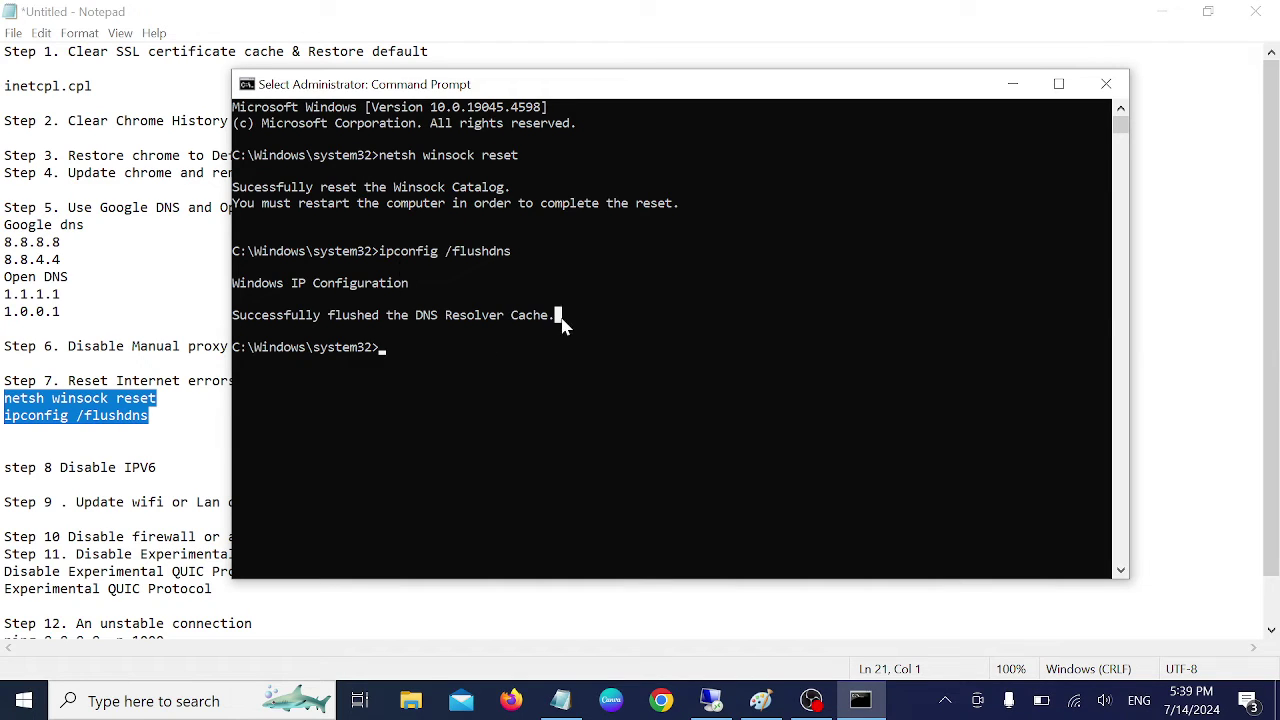
drag(562, 323, 230, 158)
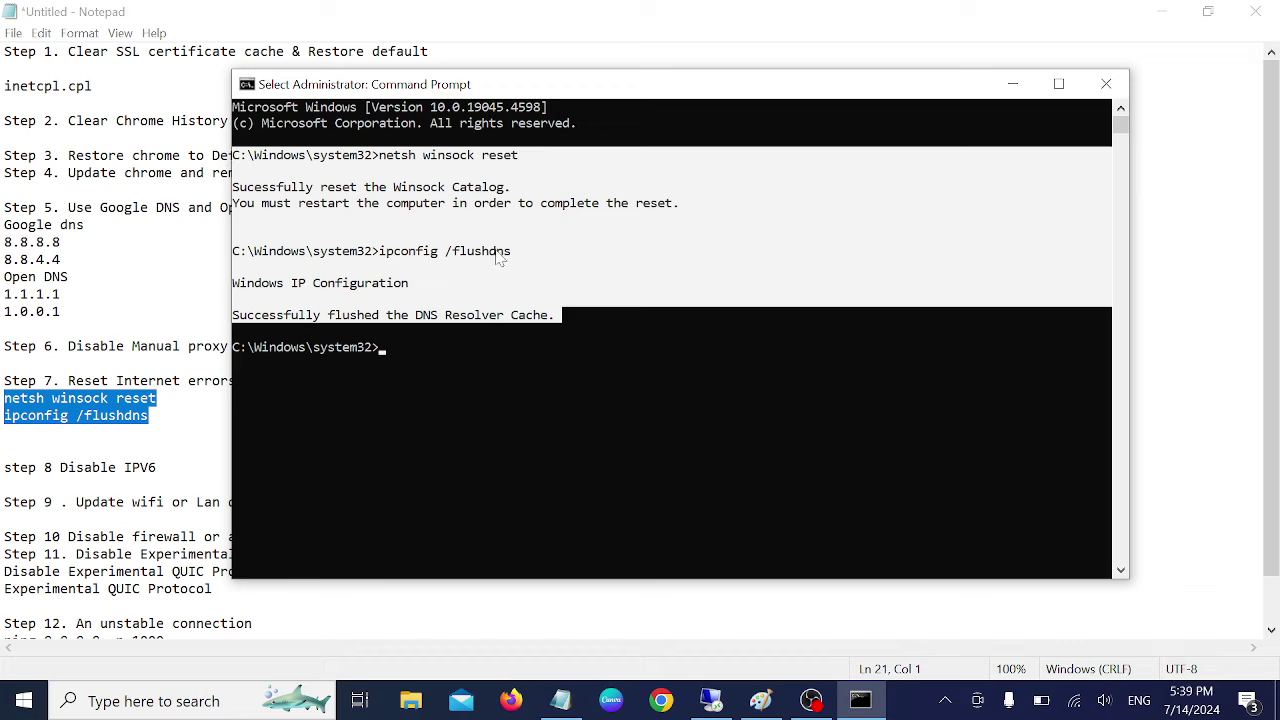
click(1012, 84)
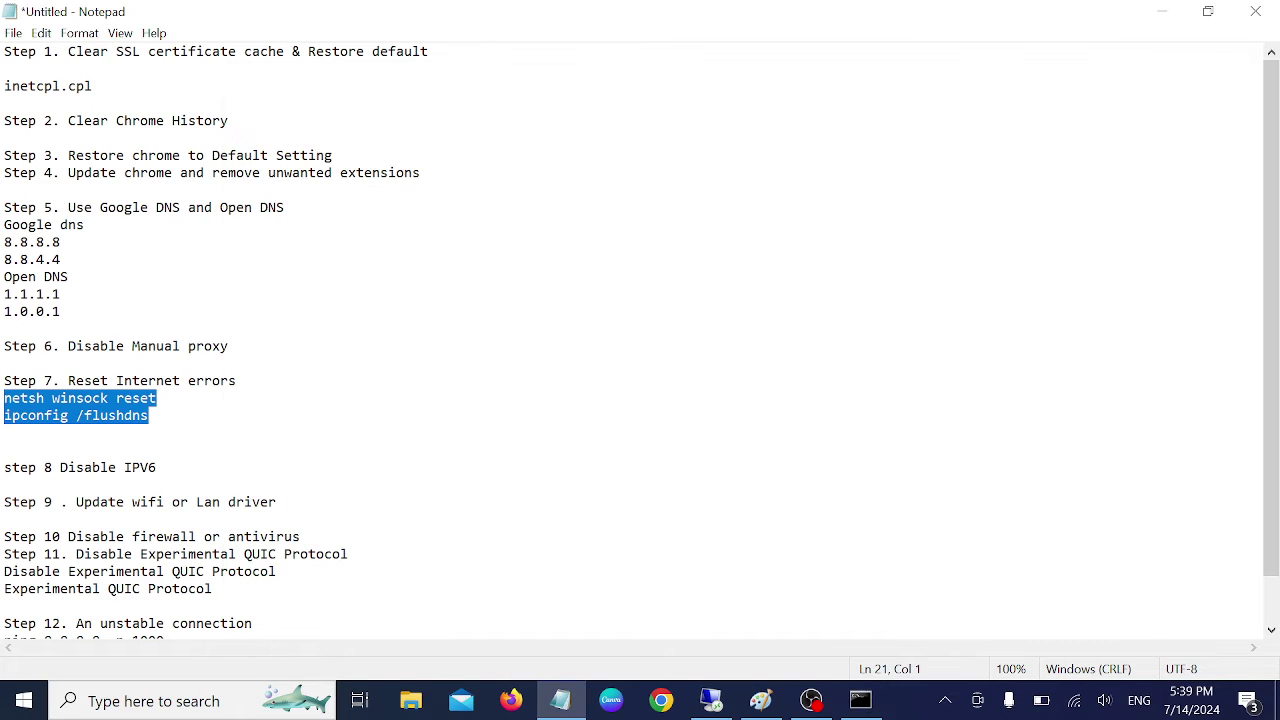
In Notepad, highlight the line "step 8 Disable IPV6".
click(5, 432)
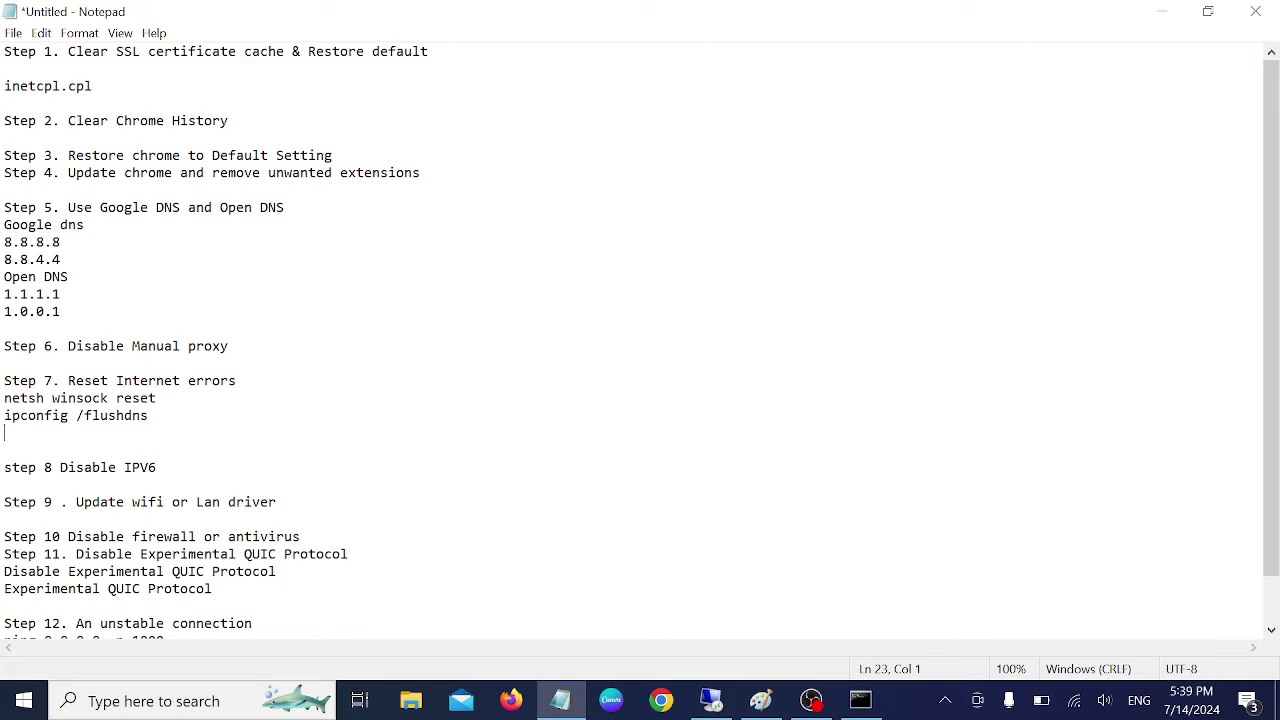
scroll(640, 342, down, 1)
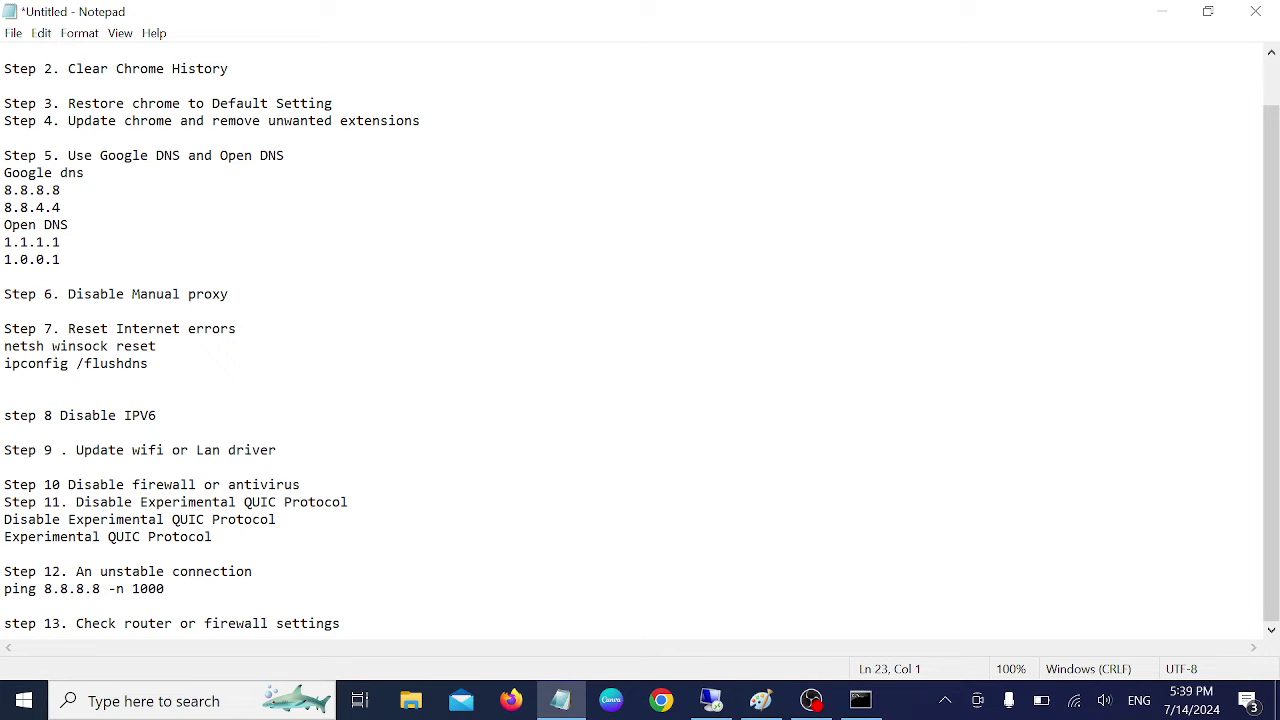
key(Down)
key(Down)
key(shift+Right)
key(shift+Right)
key(shift+Right)
key(shift+Right)
key(shift+Right)
key(shift+Right)
key(shift+Right)
key(shift+Right)
key(shift+Right)
key(shift+Right)
key(shift+Right)
key(shift+Right)
key(shift+Right)
key(shift+Right)
key(shift+Right)
key(shift+Right)
key(shift+Right)
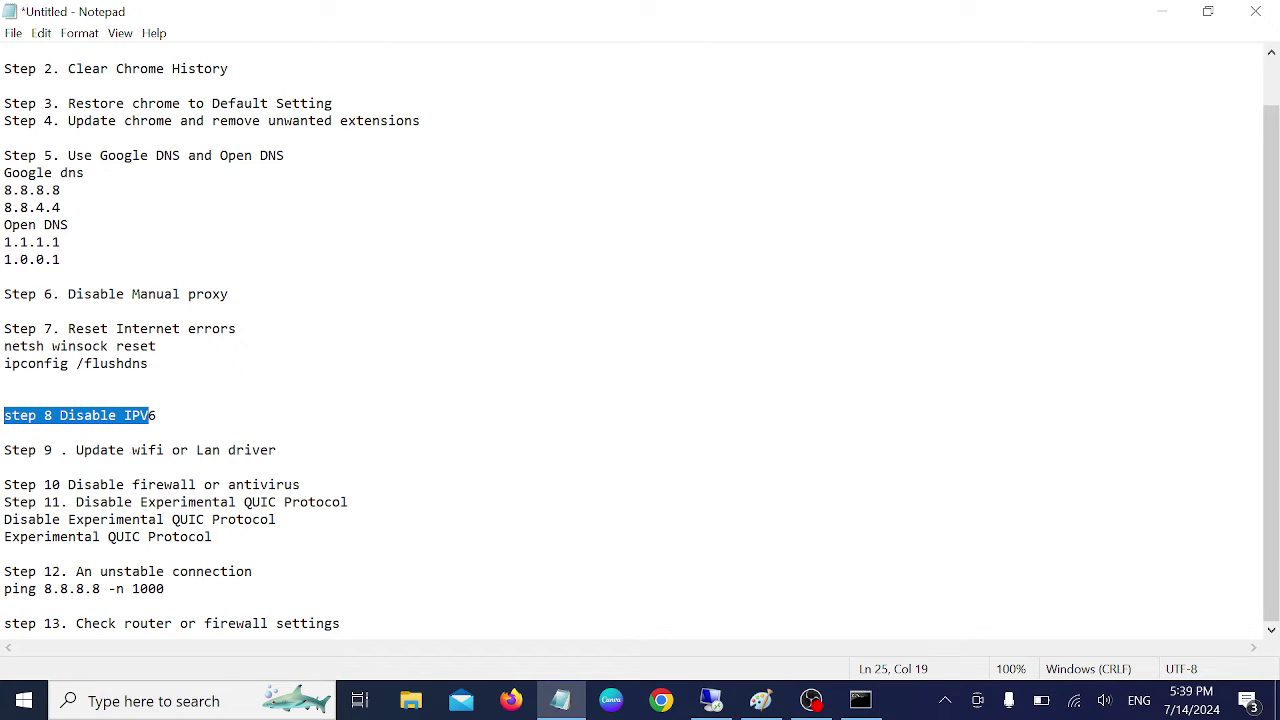
key(Down)
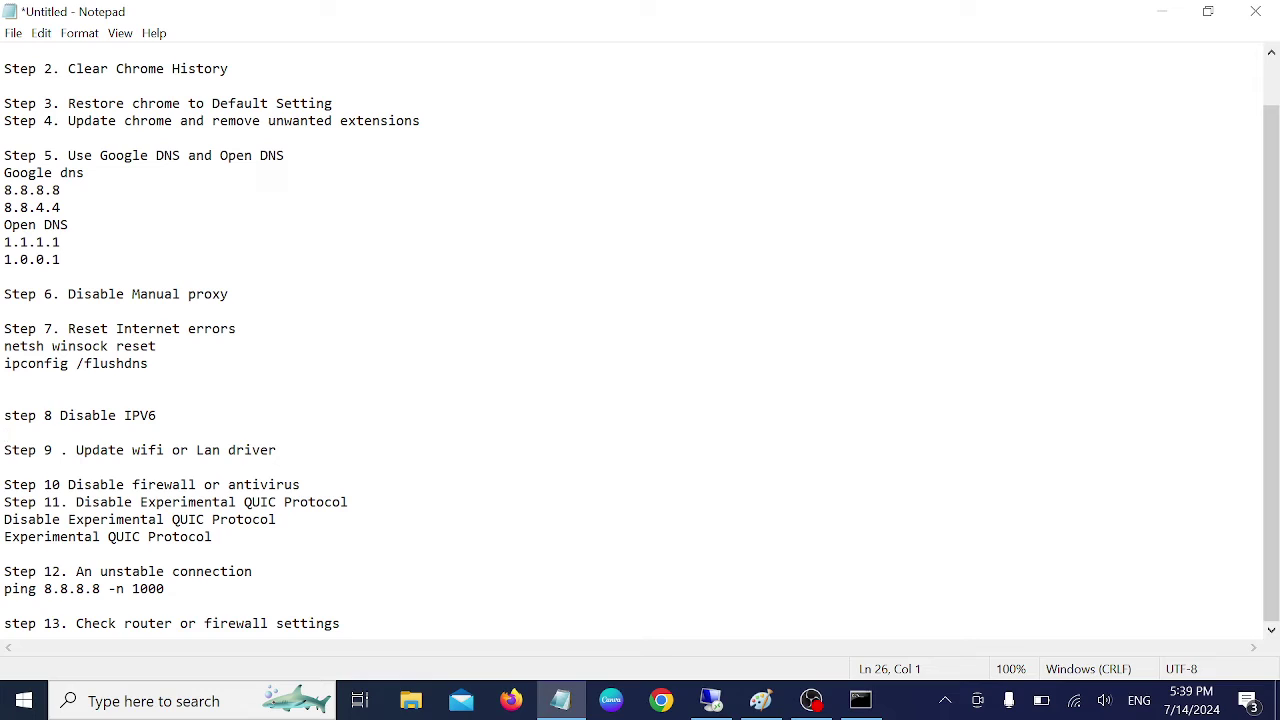
key(shift+Left)
key(shift+Left)
key(shift+Left)
key(shift+Left)
key(shift+Left)
key(shift+Left)
key(shift+Left)
key(shift+Left)
key(shift+Left)
key(shift+Left)
key(shift+Left)
key(shift+Left)
key(shift+Left)
key(shift+Left)
key(shift+Left)
key(shift+Left)
key(shift+Left)
key(shift+Left)
key(shift+Left)
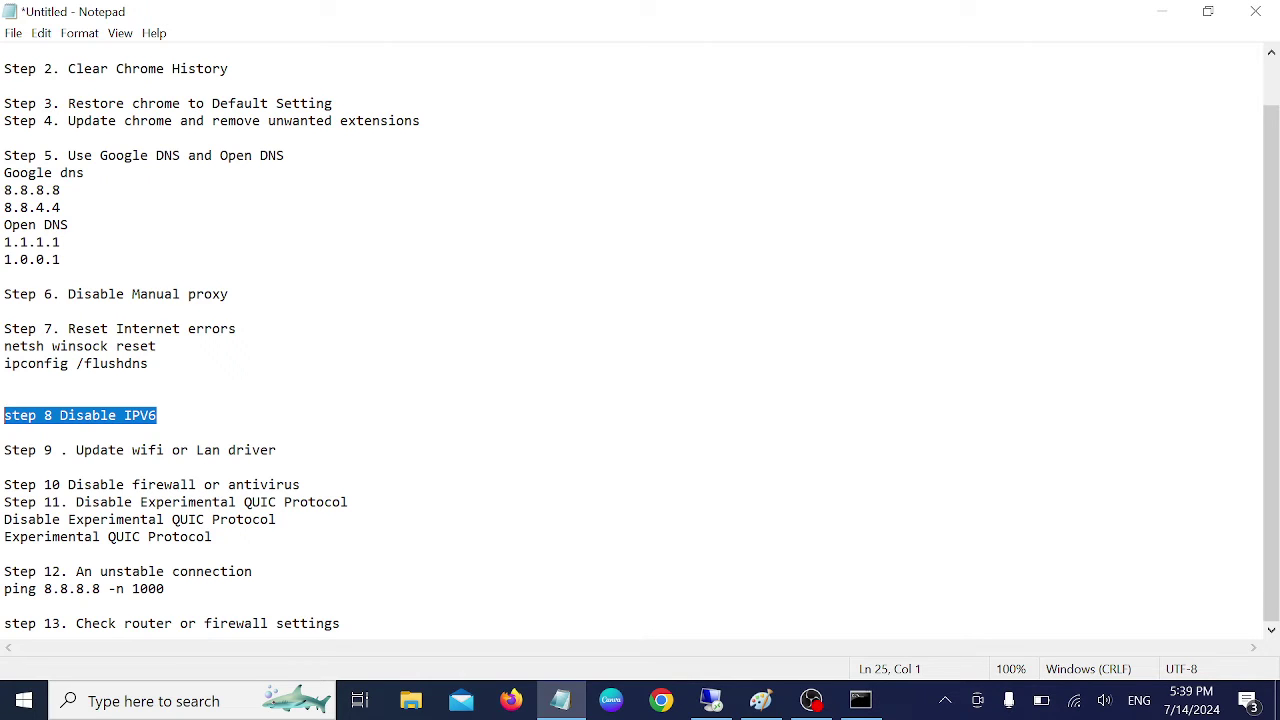
Minimize Notepad, refresh the desktop and open Network Connections by running ncpa.cpl.
click(1161, 11)
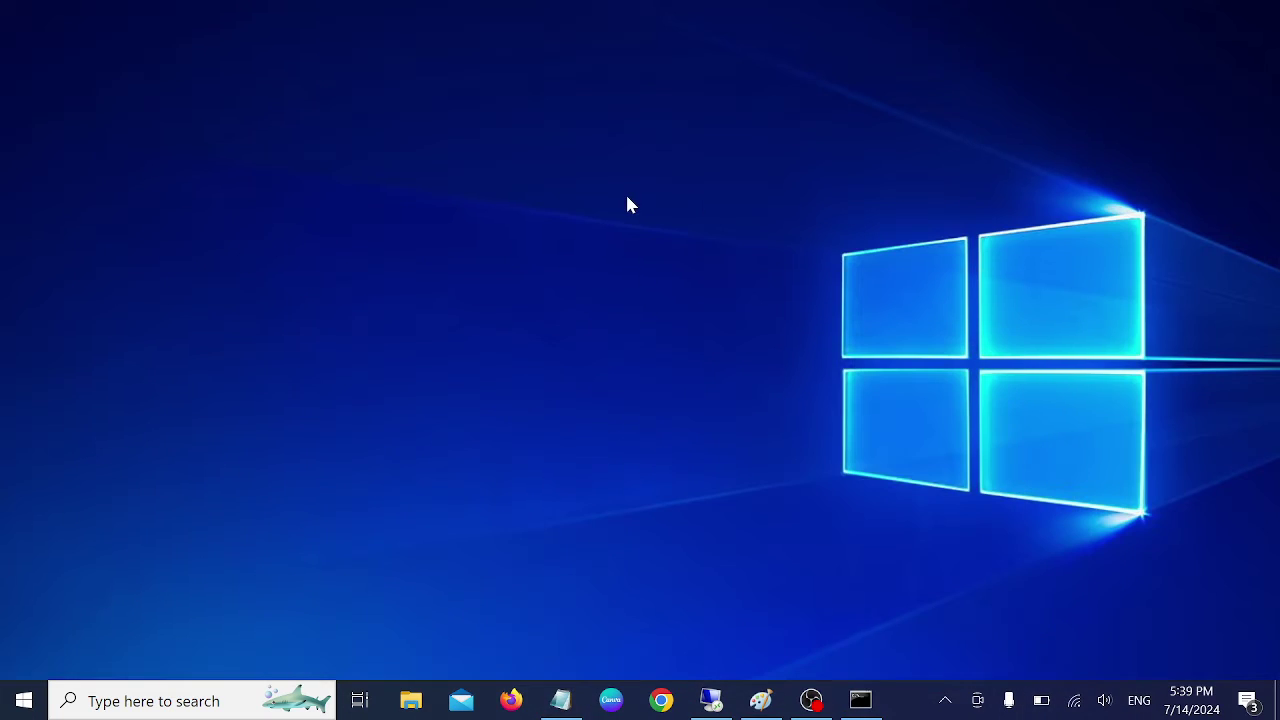
right_click(625, 194)
click(538, 257)
right_click(561, 245)
click(434, 308)
key(super+r)
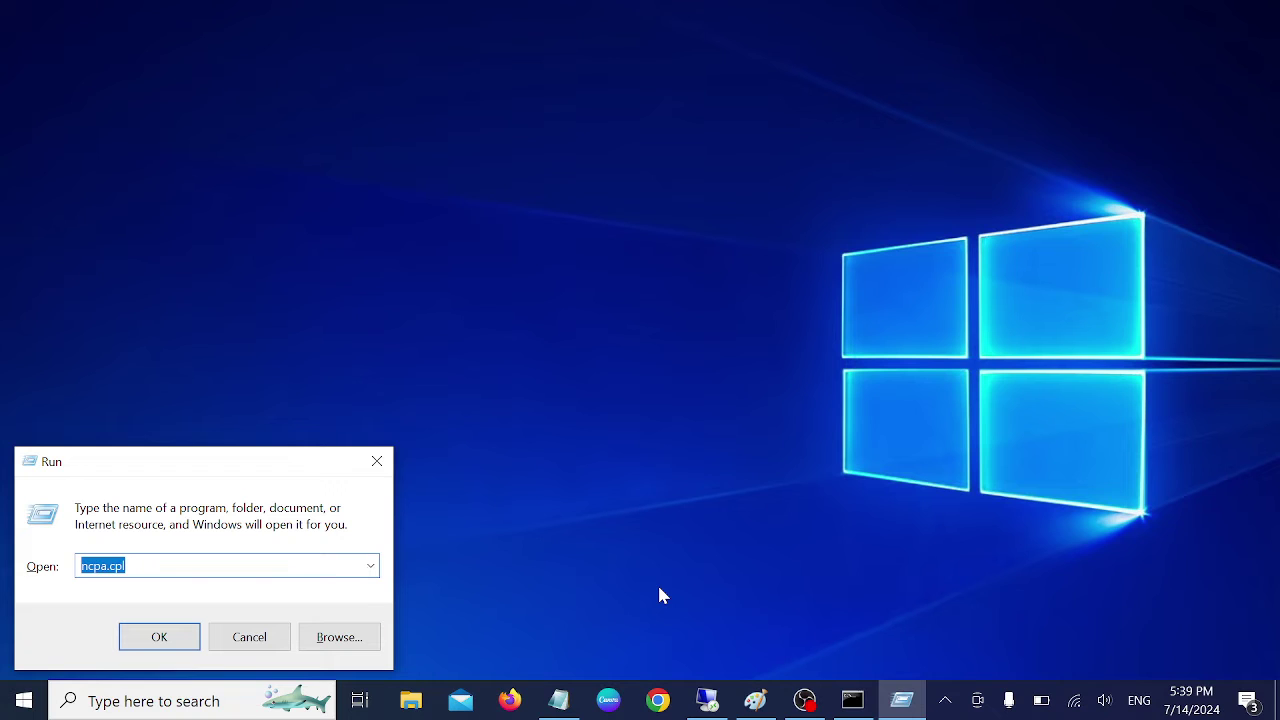
click(173, 628)
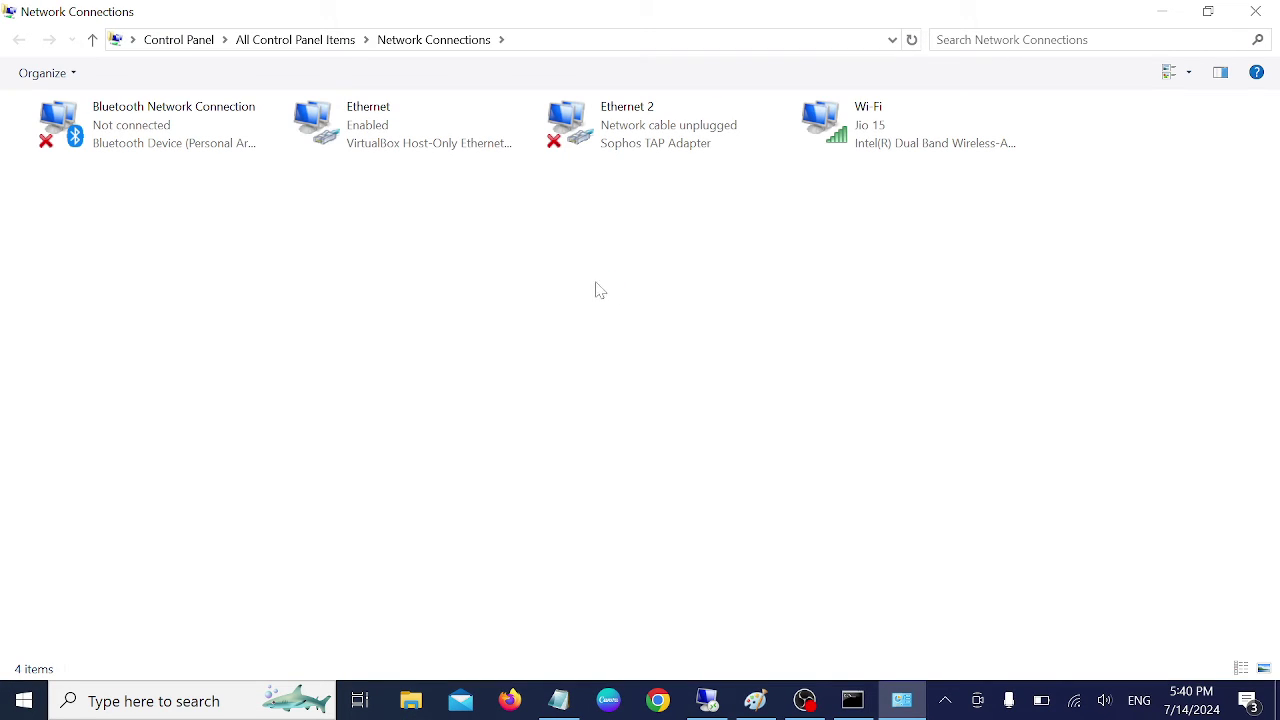
Disable Internet Protocol Version 6 (TCP/IPv6) in the Wi-Fi adapter's properties and confirm the dialog.
click(896, 144)
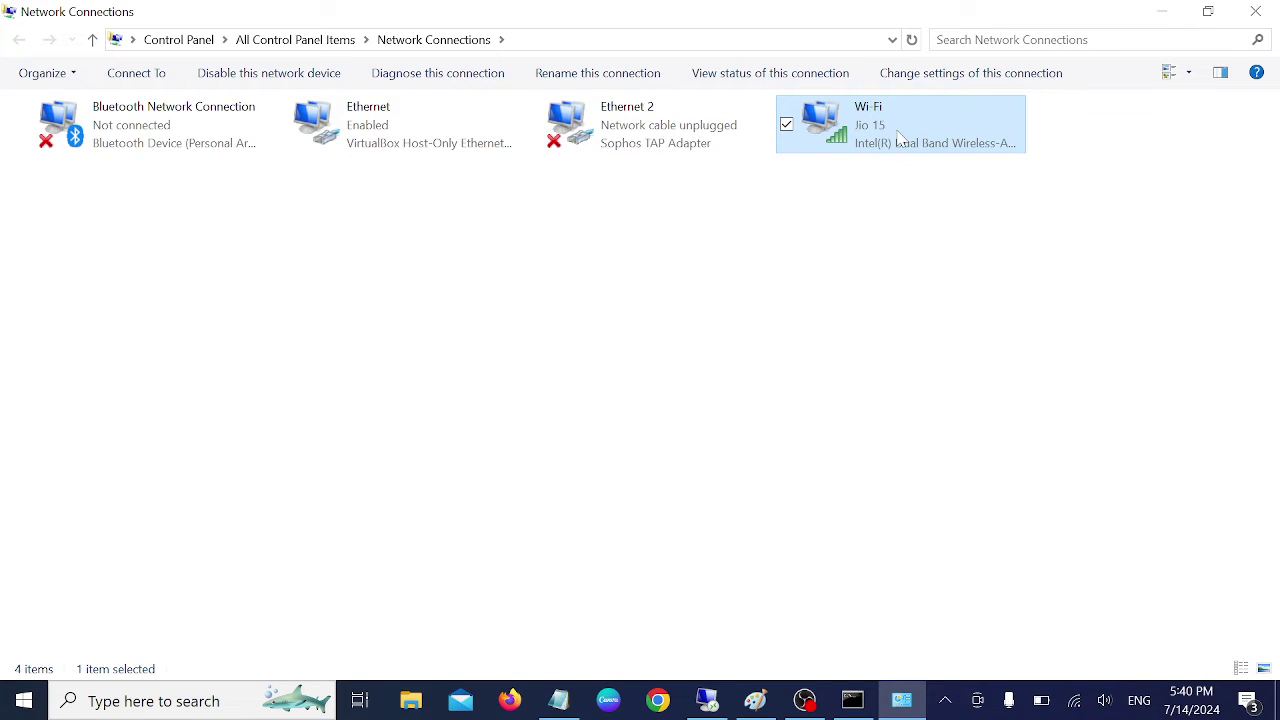
right_click(898, 136)
click(758, 348)
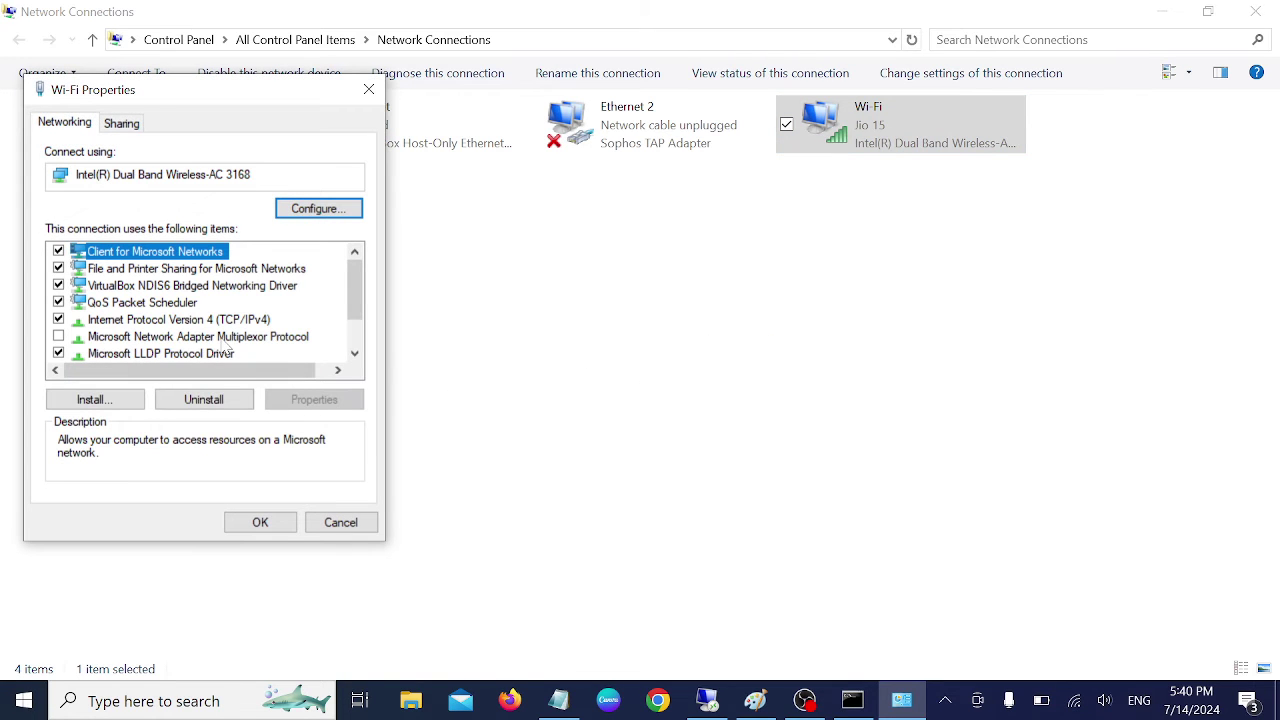
scroll(228, 348, down, 1)
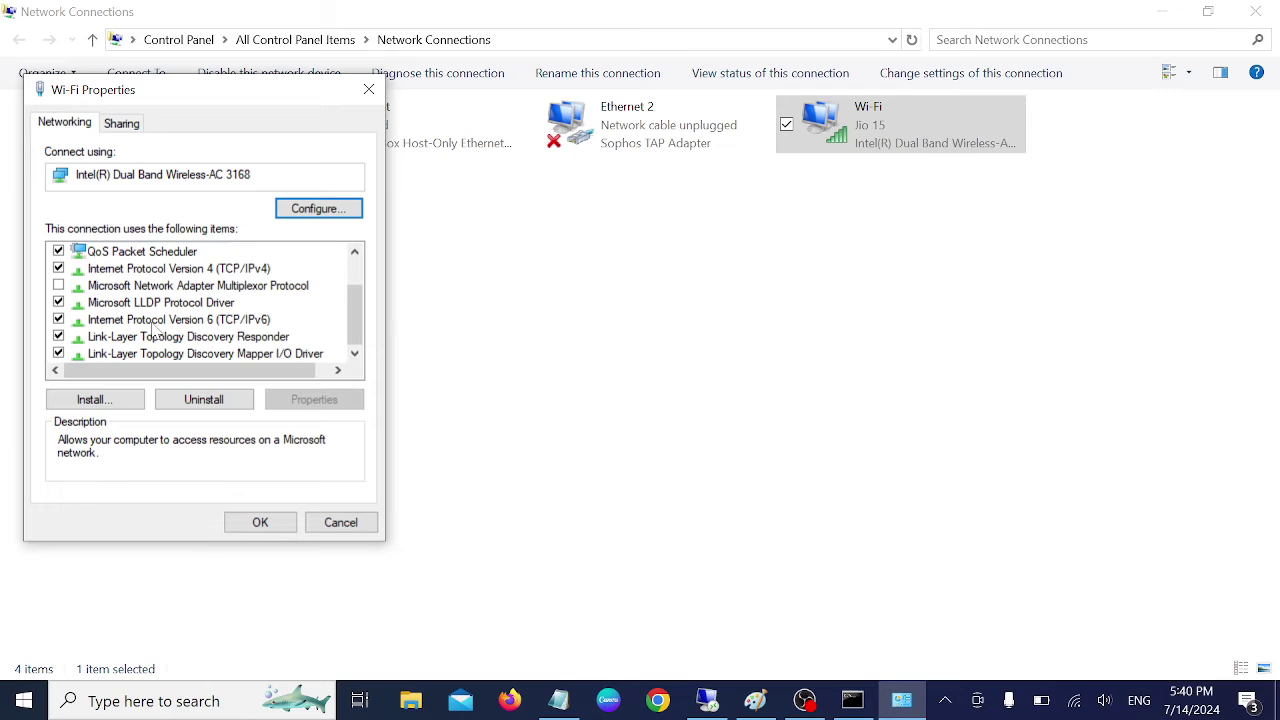
click(58, 320)
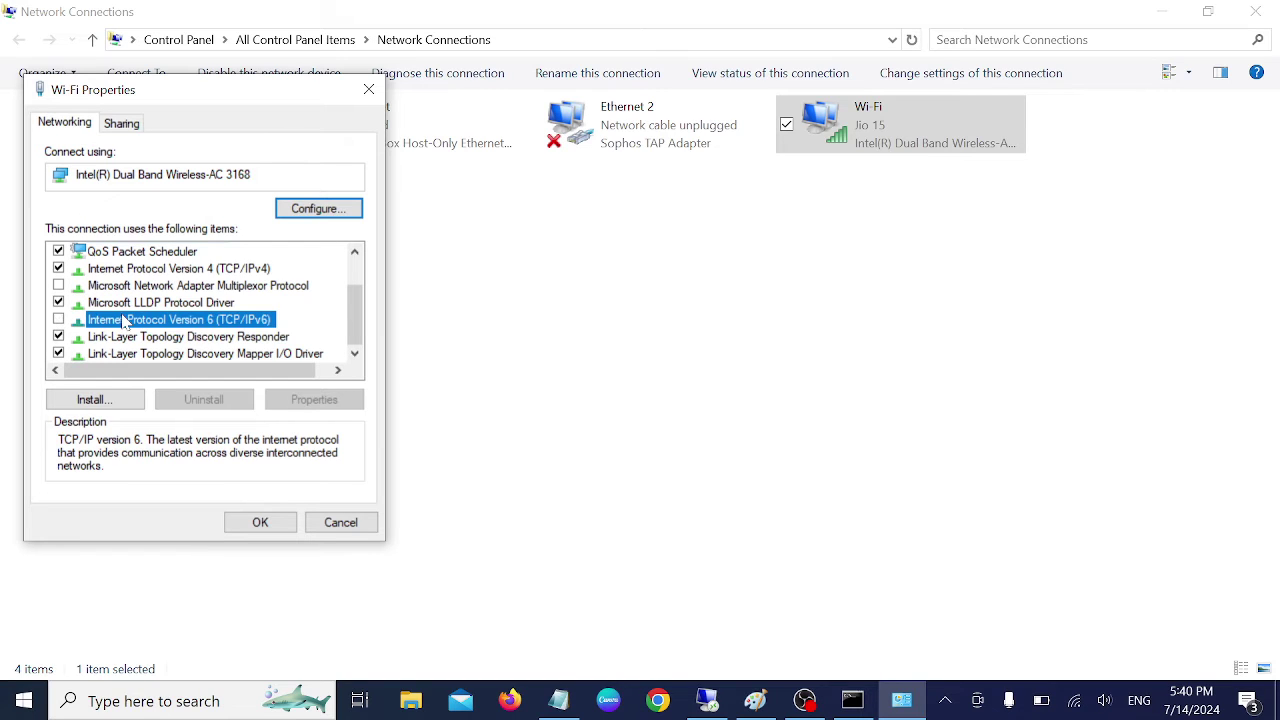
click(275, 525)
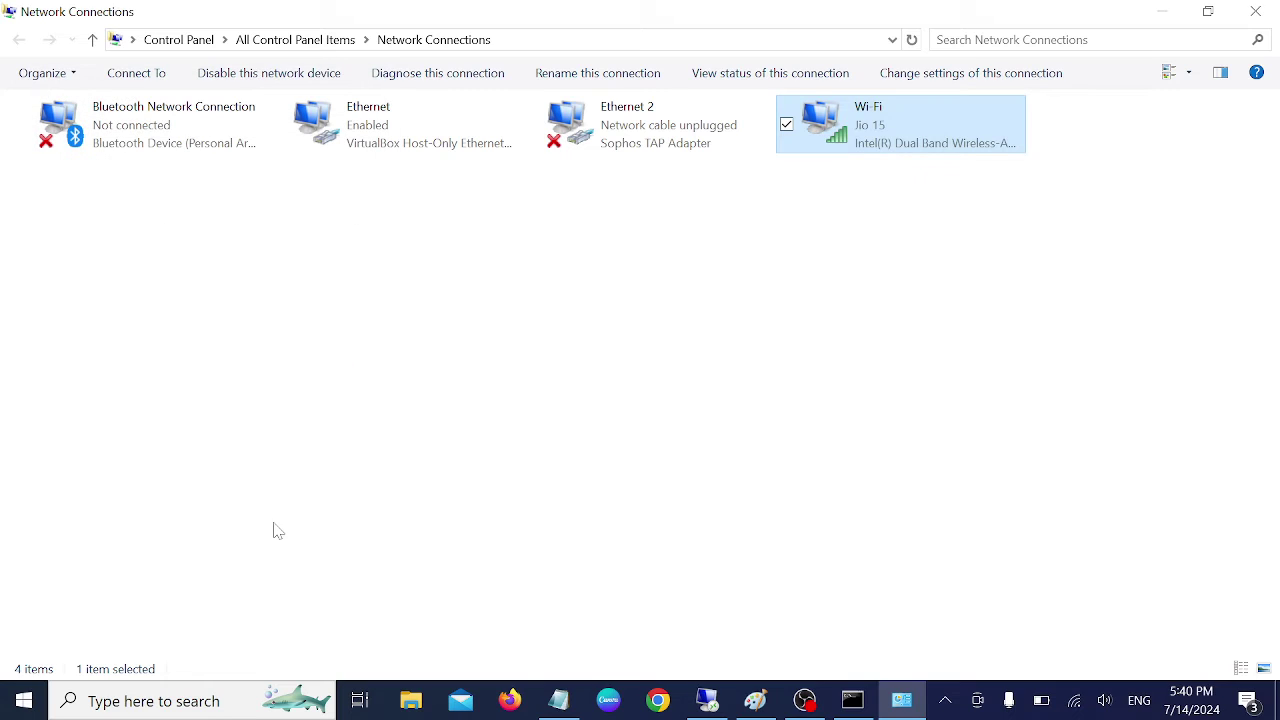
Restart the Wi-Fi adapter by disabling and re-enabling it, refreshing the list of connections before and in between.
right_click(820, 284)
click(680, 356)
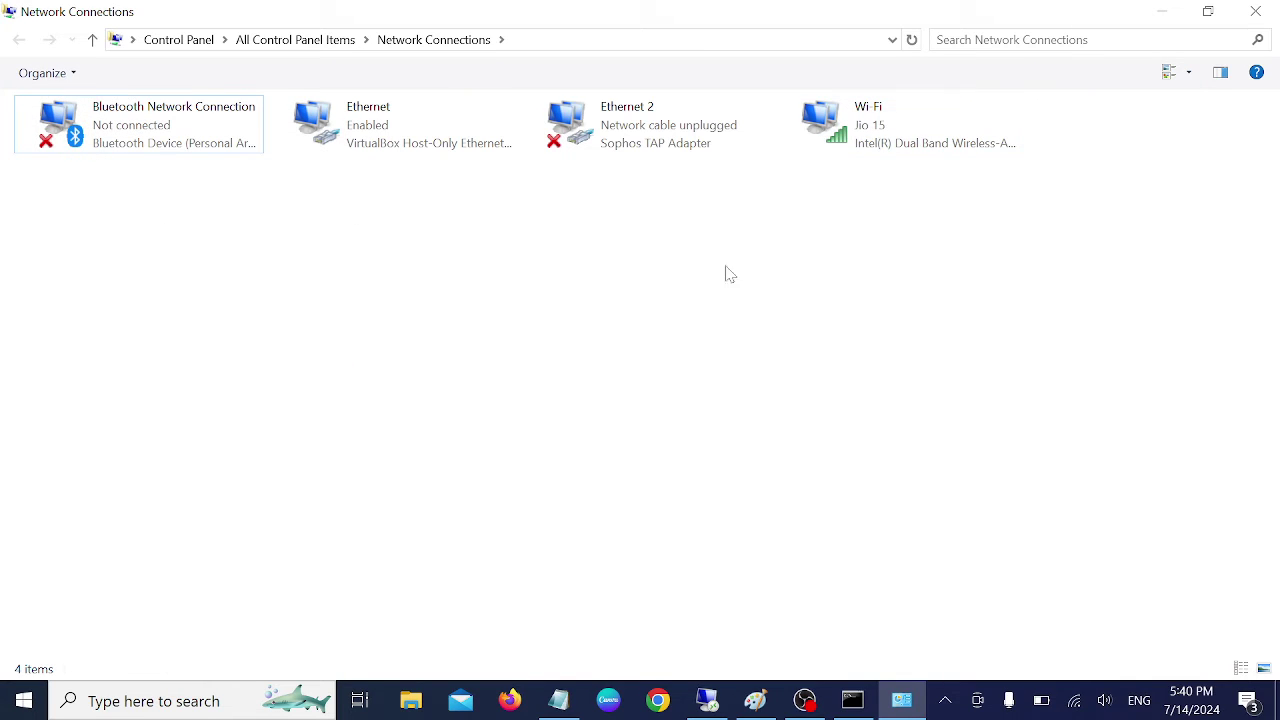
click(929, 134)
right_click(925, 123)
click(760, 138)
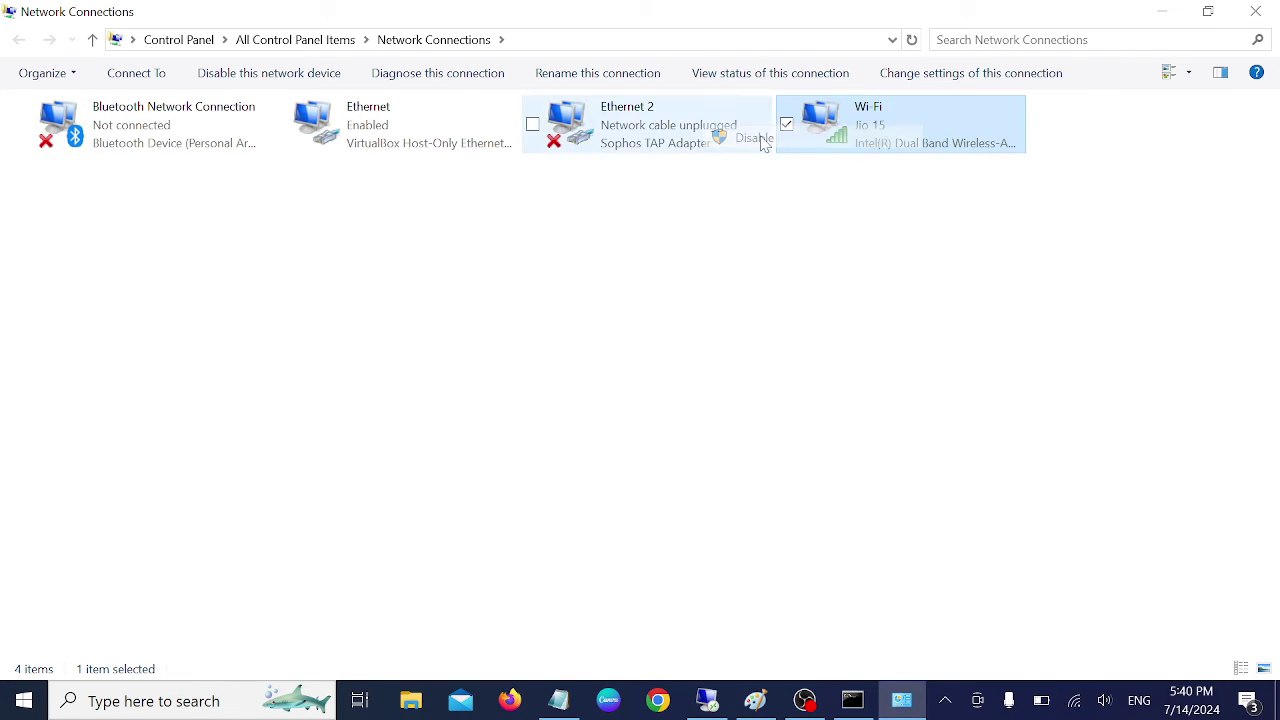
right_click(800, 271)
click(683, 343)
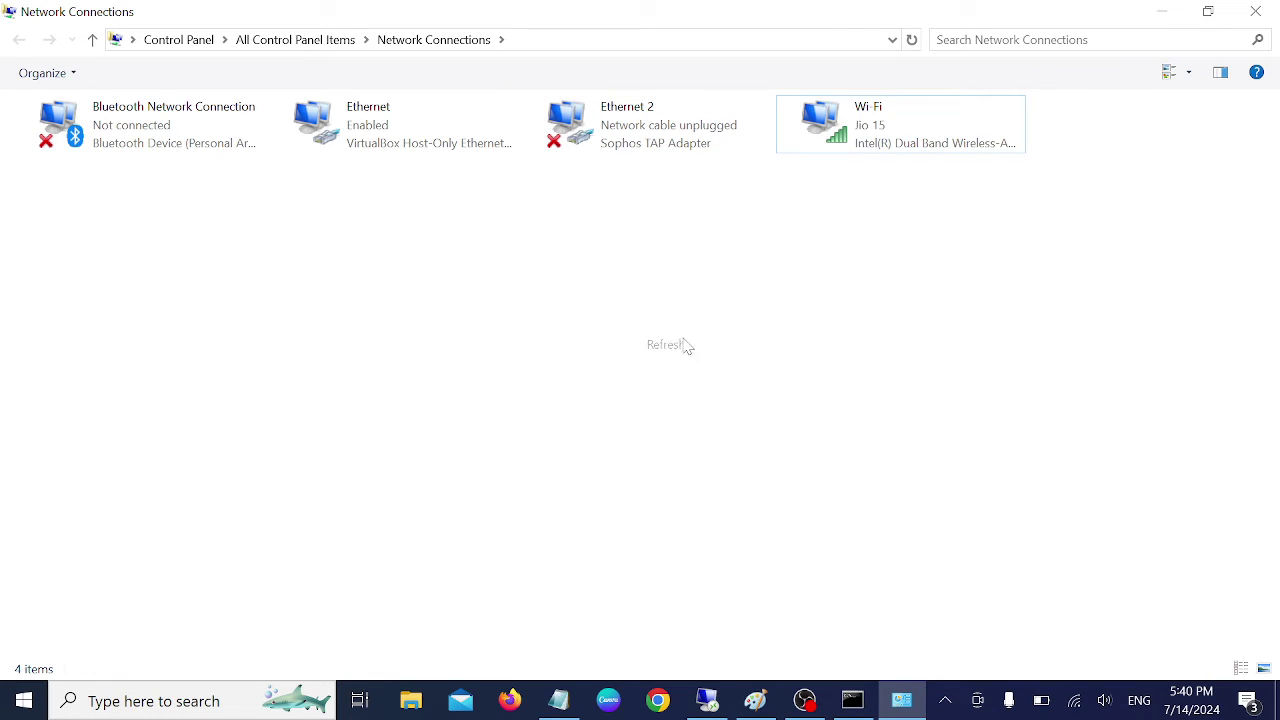
right_click(868, 134)
click(756, 142)
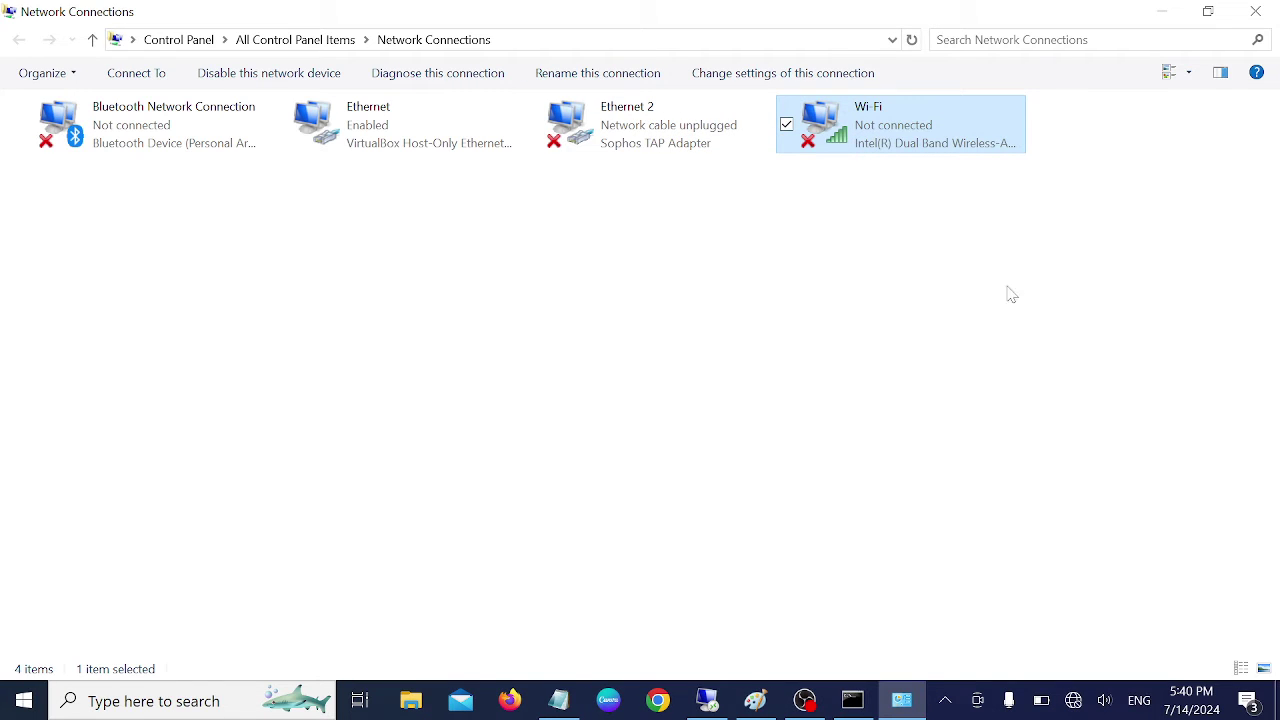
Connect to the Jio Wi-Fi network with automatic connection turned on, refresh the connections list and close Network Connections.
click(1073, 700)
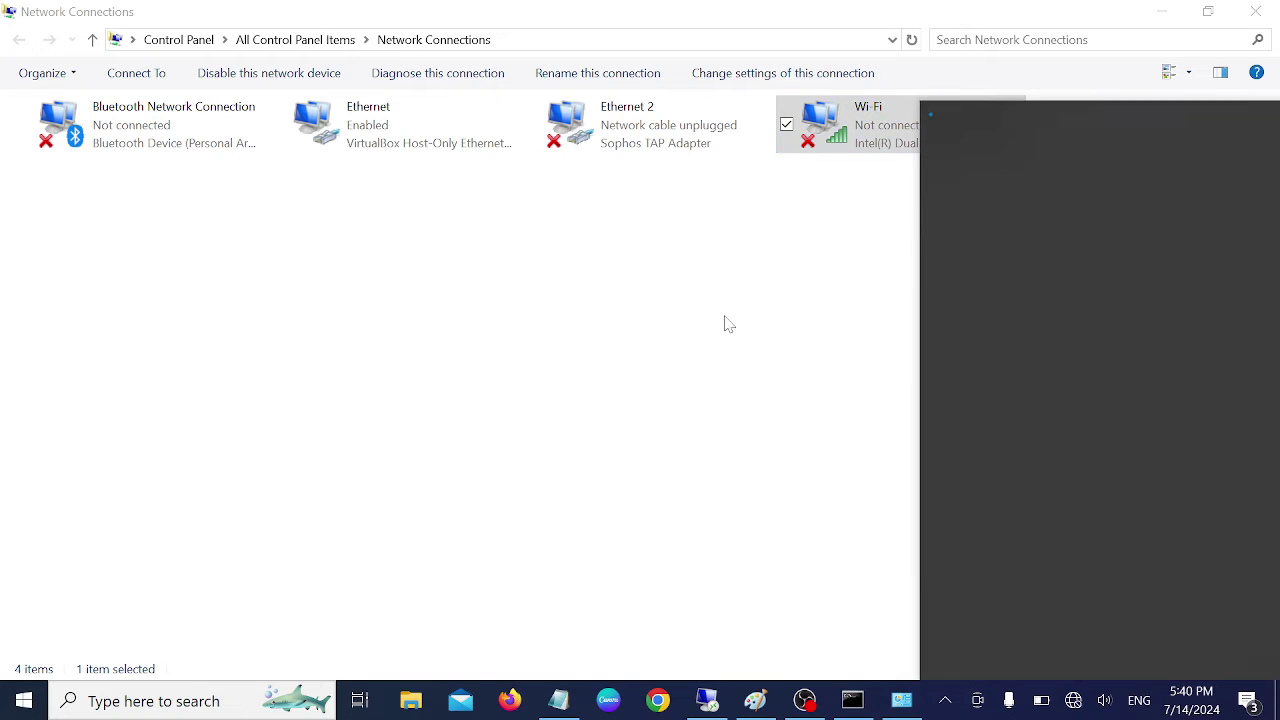
click(1016, 141)
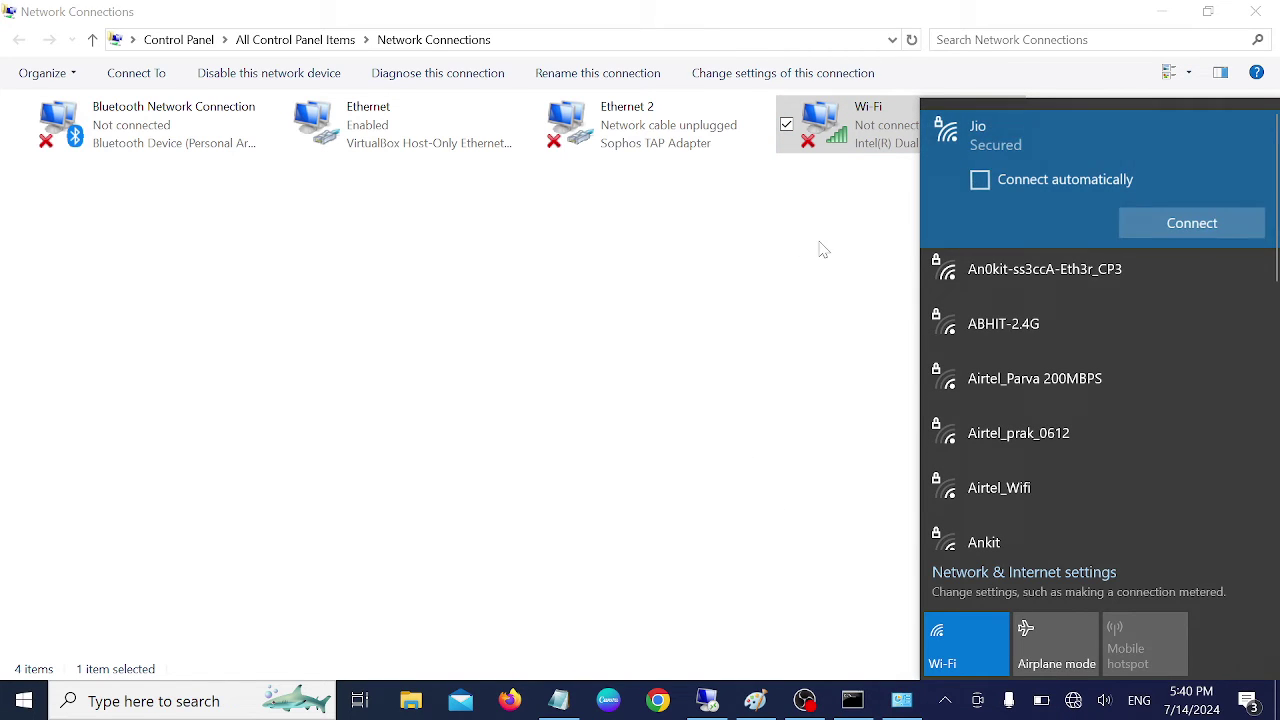
click(978, 182)
click(1193, 225)
click(808, 187)
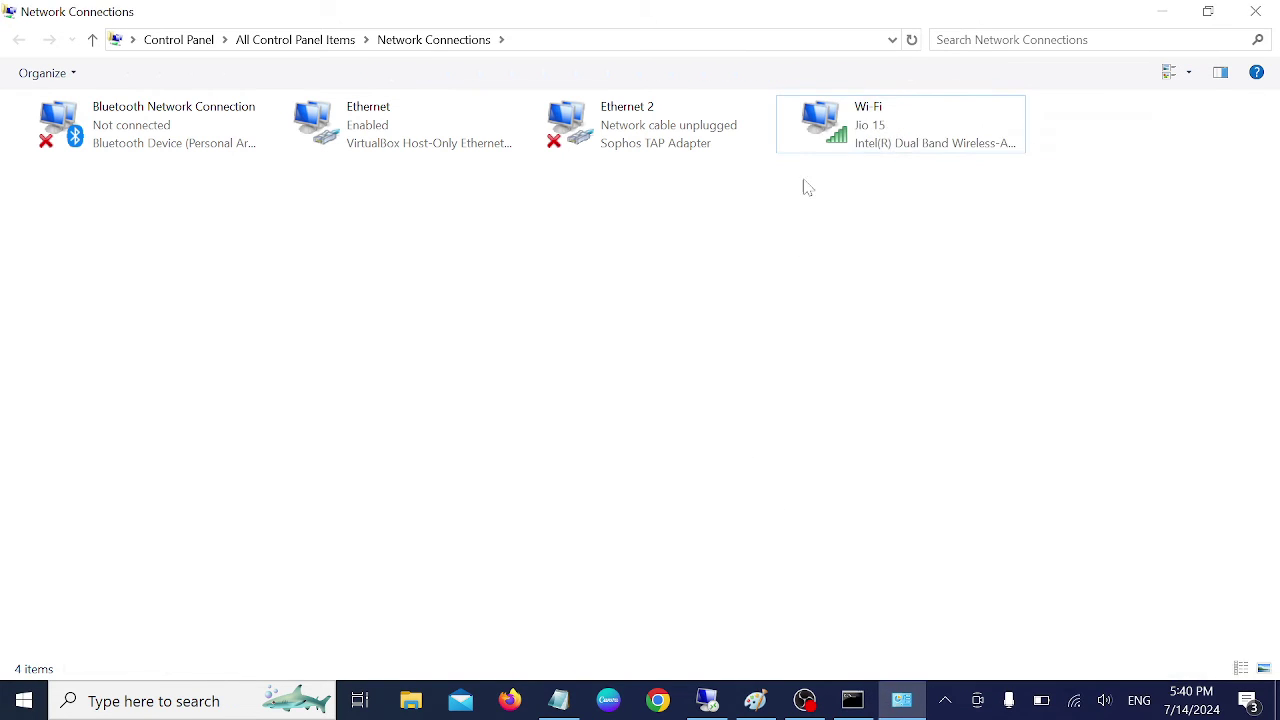
right_click(737, 288)
click(614, 367)
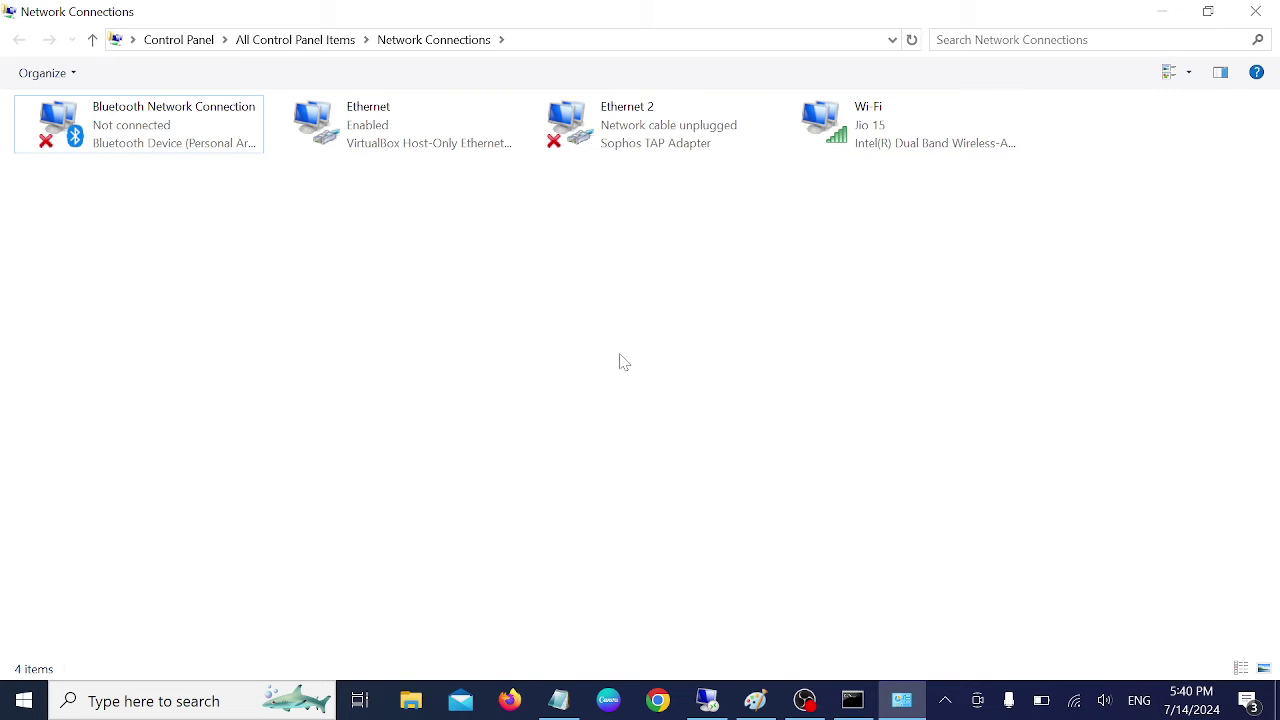
click(1256, 11)
Bring up the Notepad notes and highlight the whole "Step 9 . Update wifi or Lan driver" line.
click(561, 699)
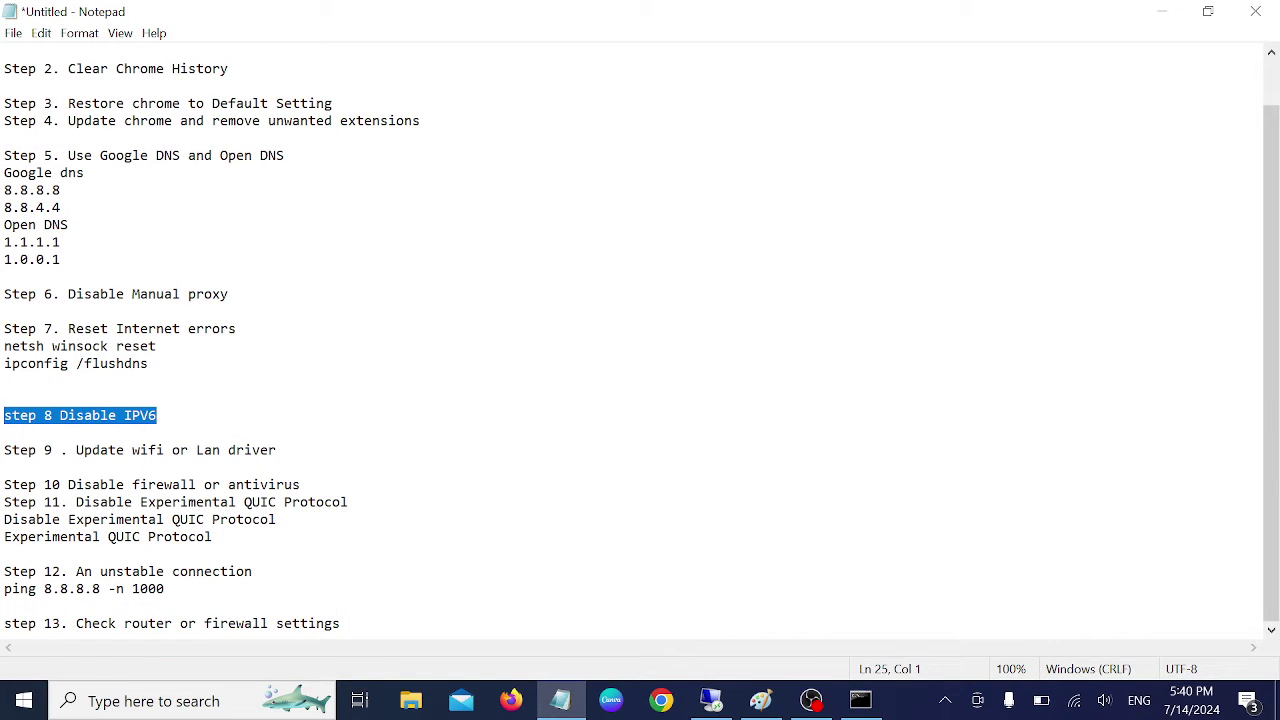
drag(68, 450, 277, 450)
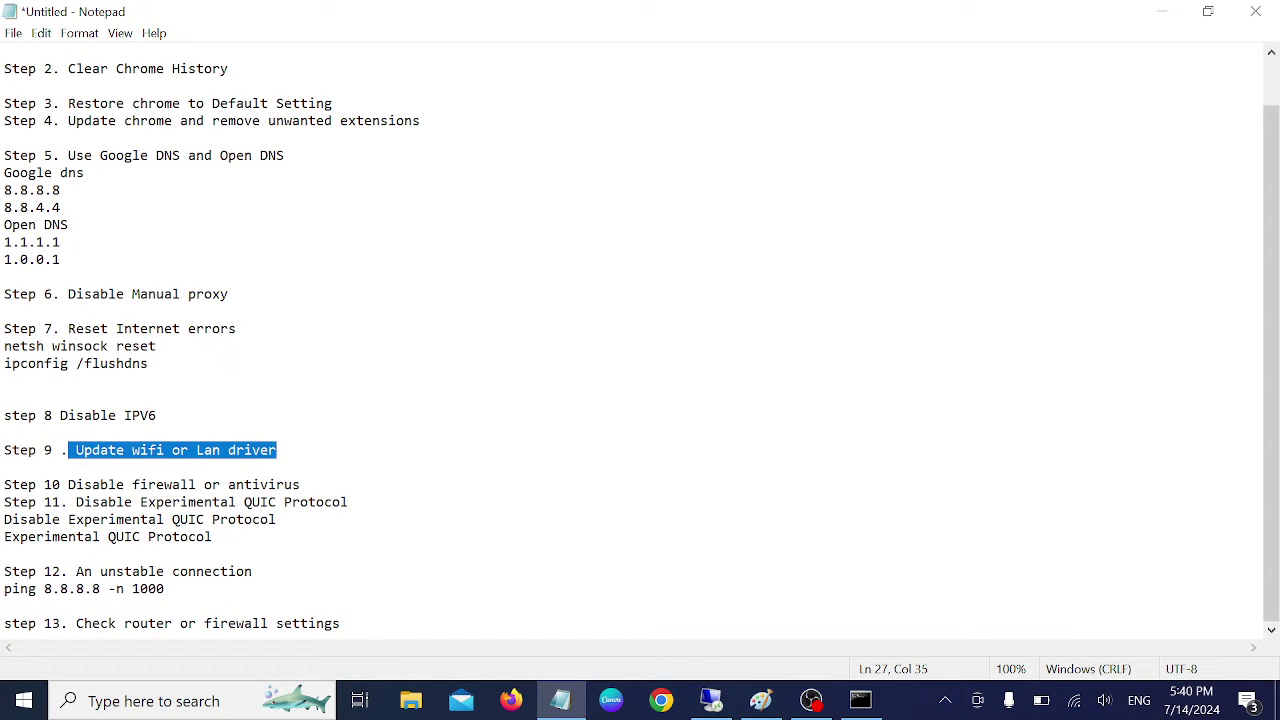
click(277, 450)
key(shift+Up)
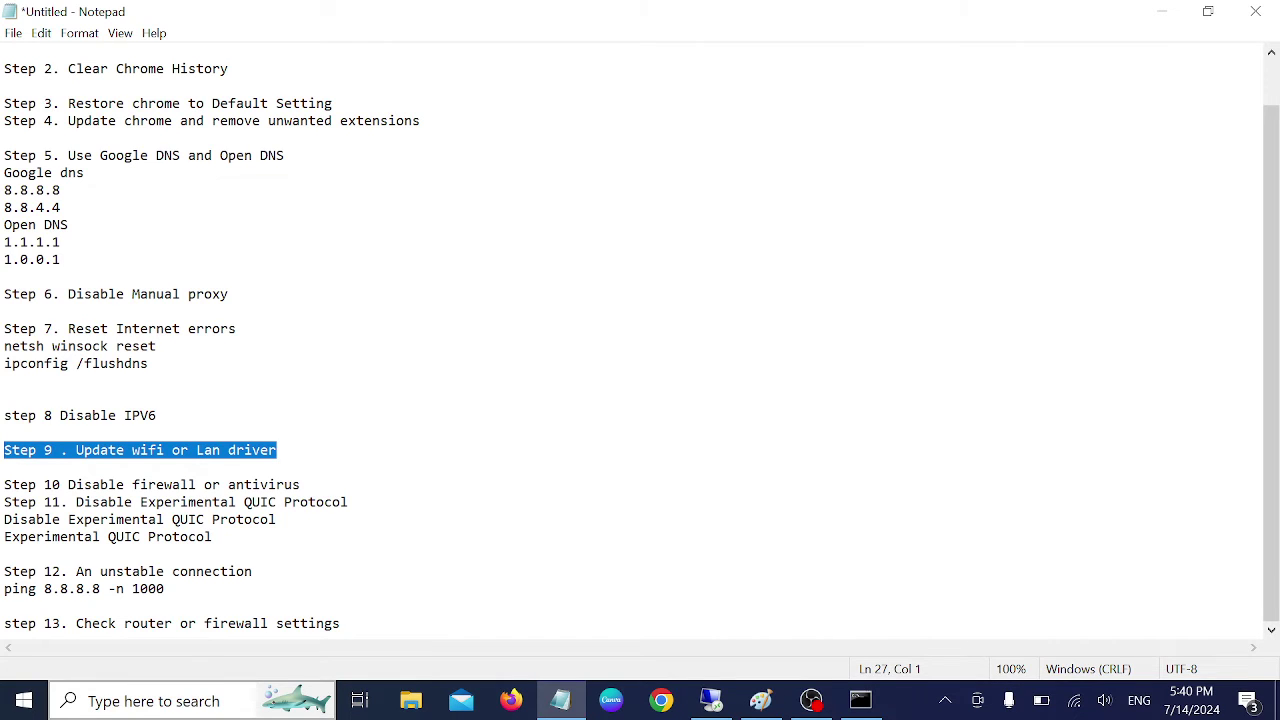
Find Device Manager through the Windows search and open it.
click(124, 702)
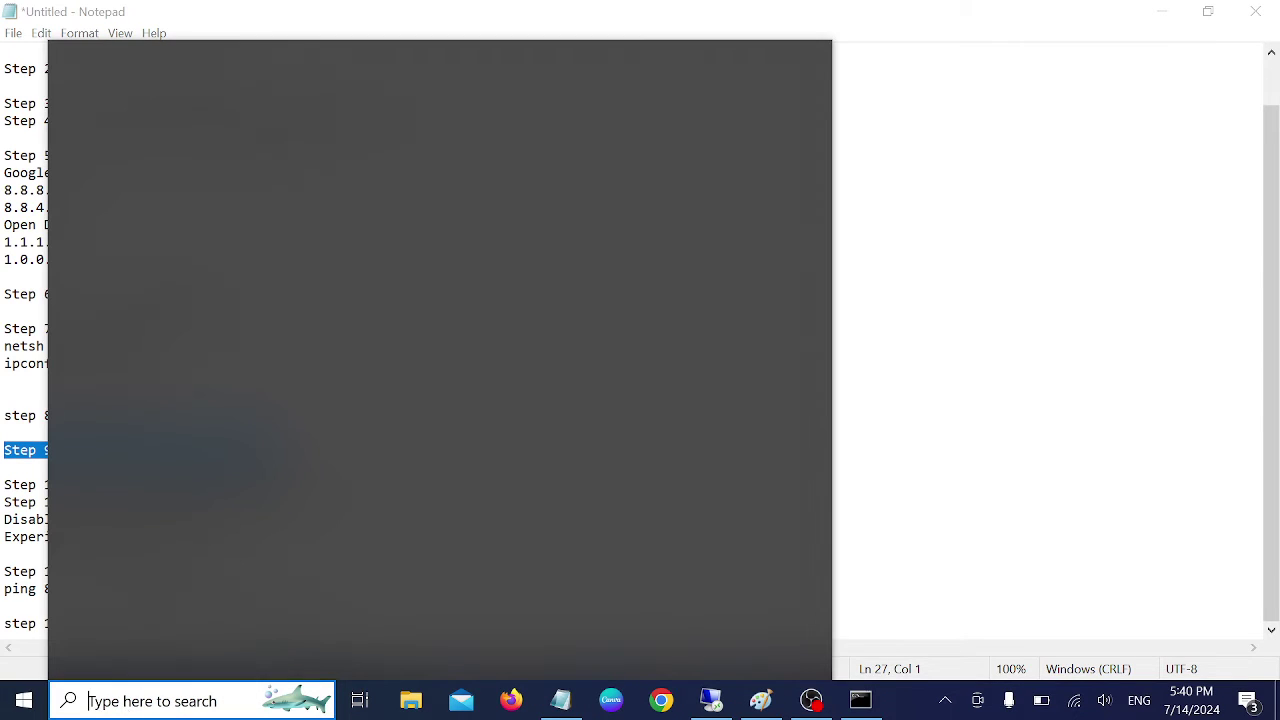
text(deivci)
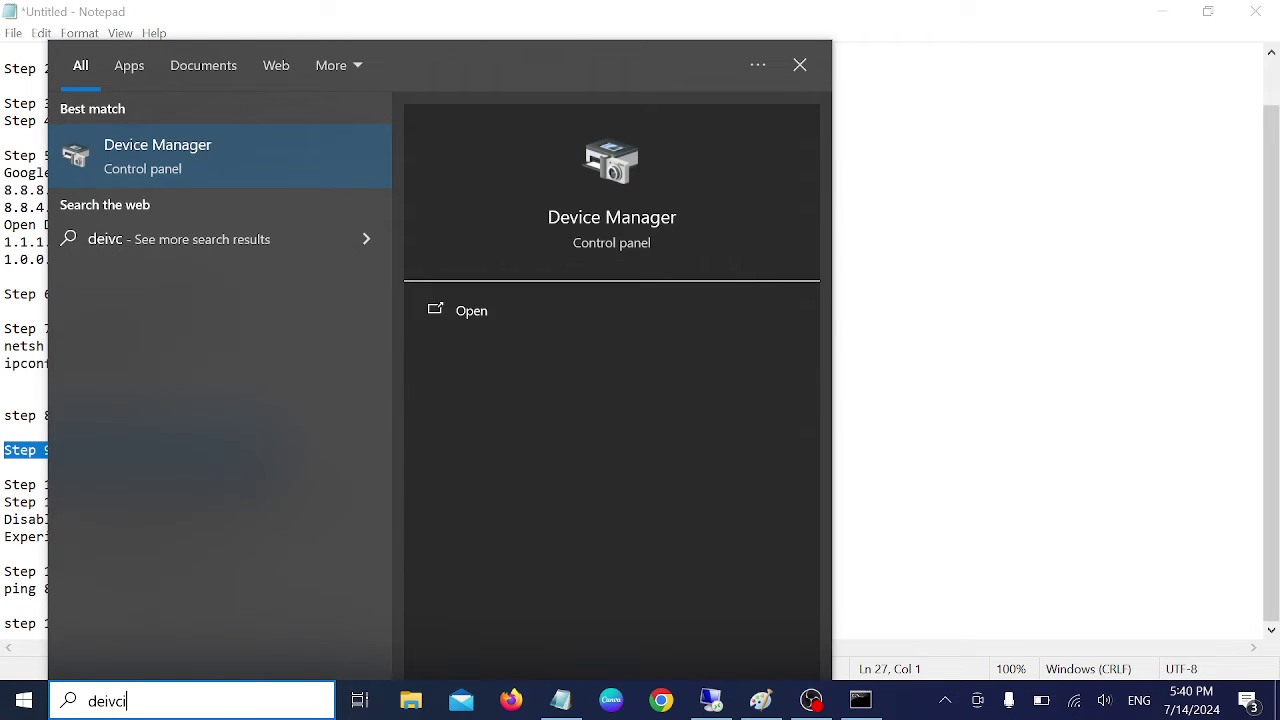
key(BackSpace)
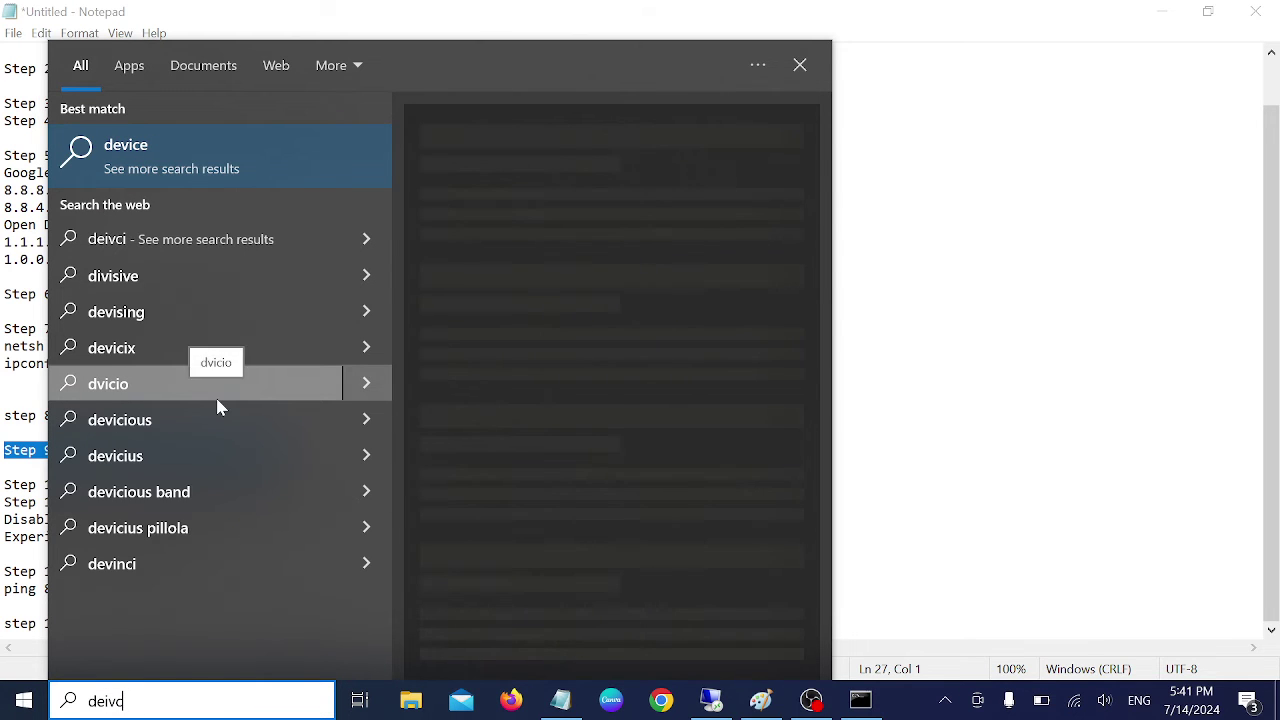
key(BackSpace)
key(BackSpace)
key(BackSpace)
text(vic)
click(194, 156)
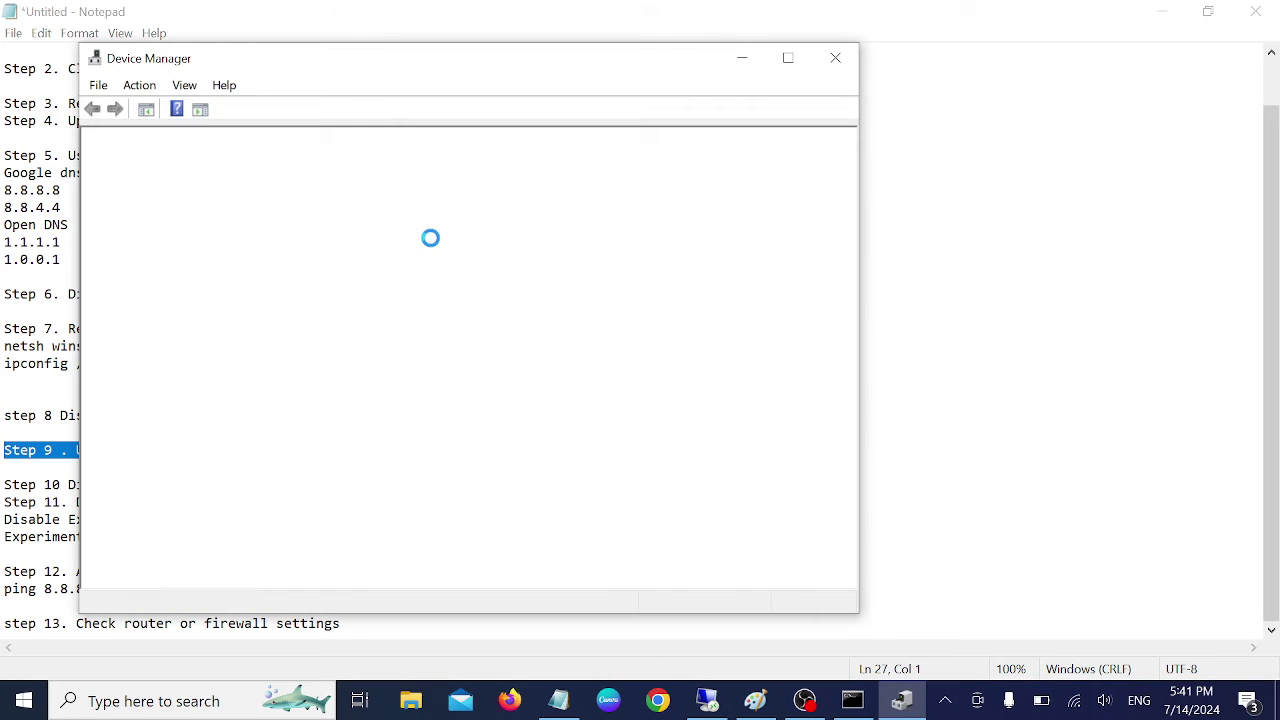
Minimize Notepad, expand the network adapters category in Device Manager and select Intel(R) Dual Band Wireless-AC 3168.
click(1160, 11)
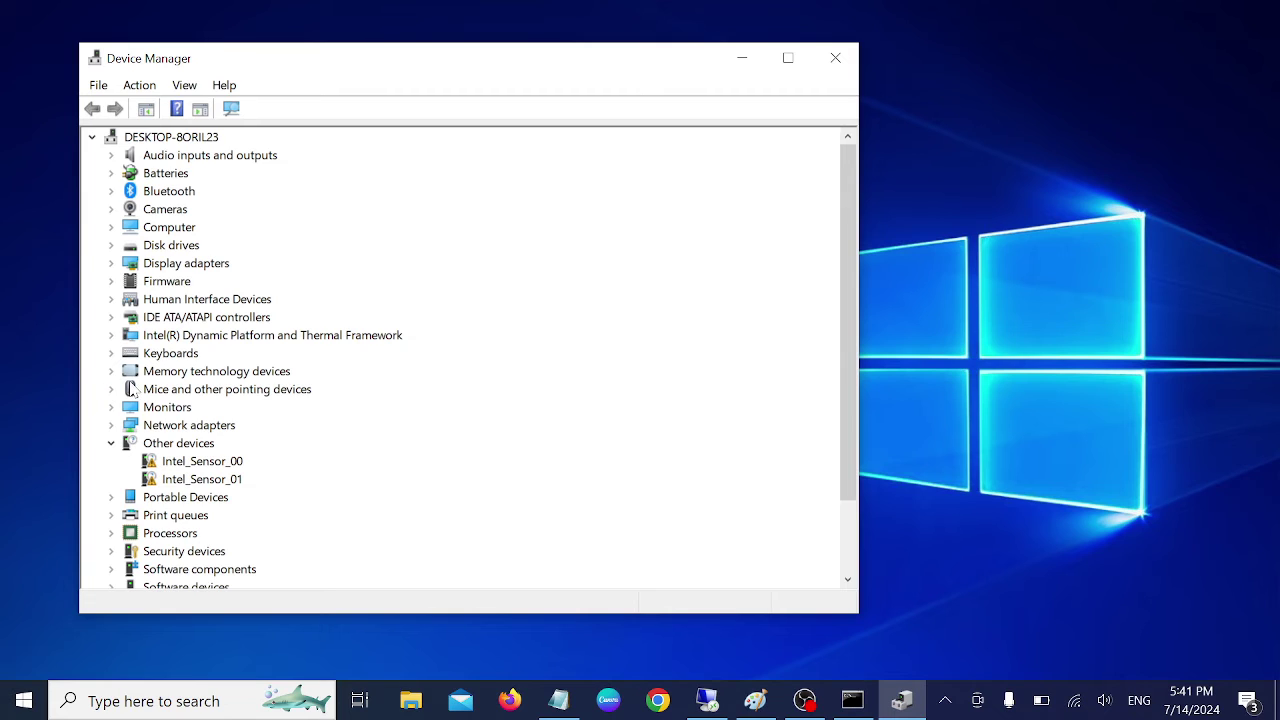
click(113, 426)
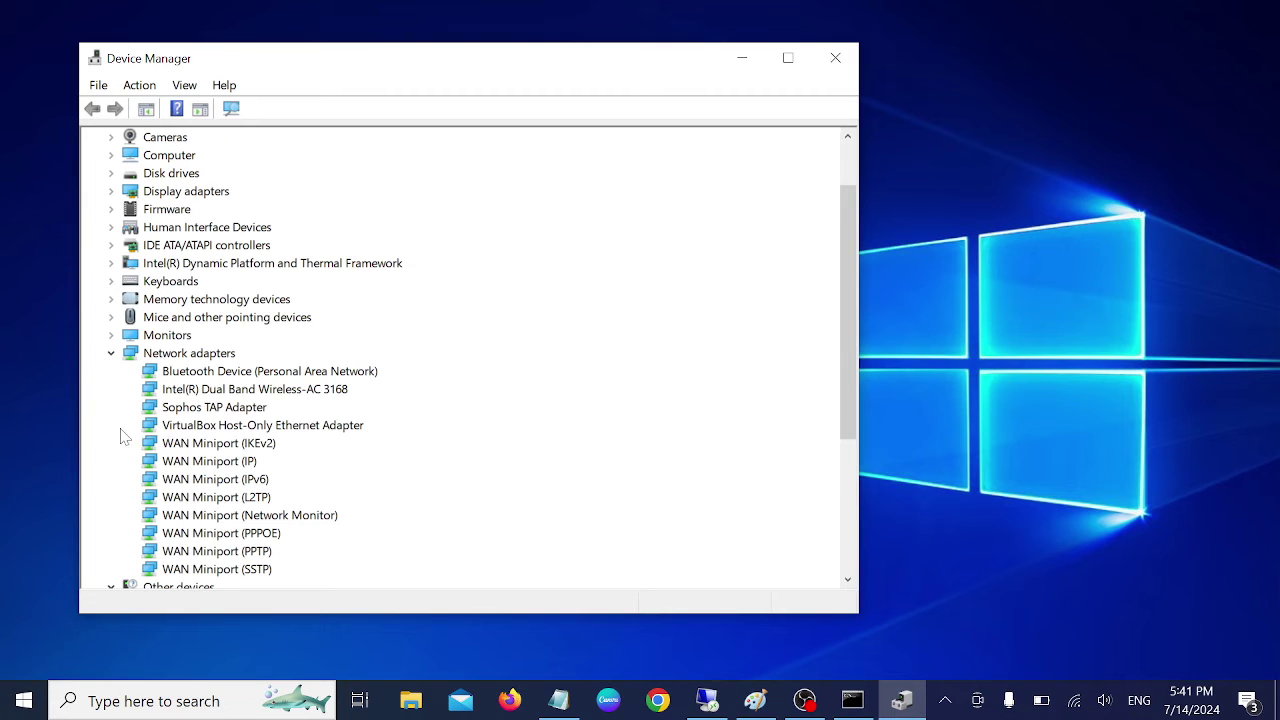
click(266, 392)
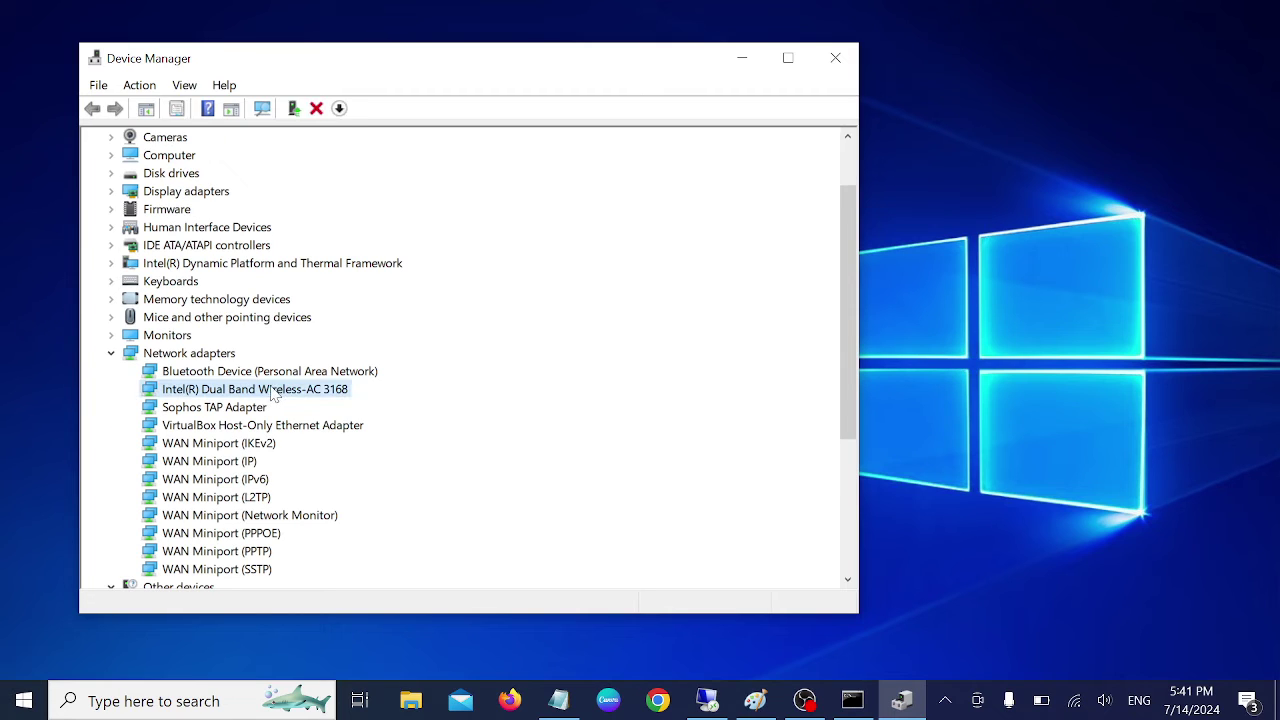
right_click(273, 394)
click(434, 333)
Run ncpa.cpl, place Network Connections beside Device Manager and match the Wi-Fi and Ethernet connections to their listed adapters.
key(super+r)
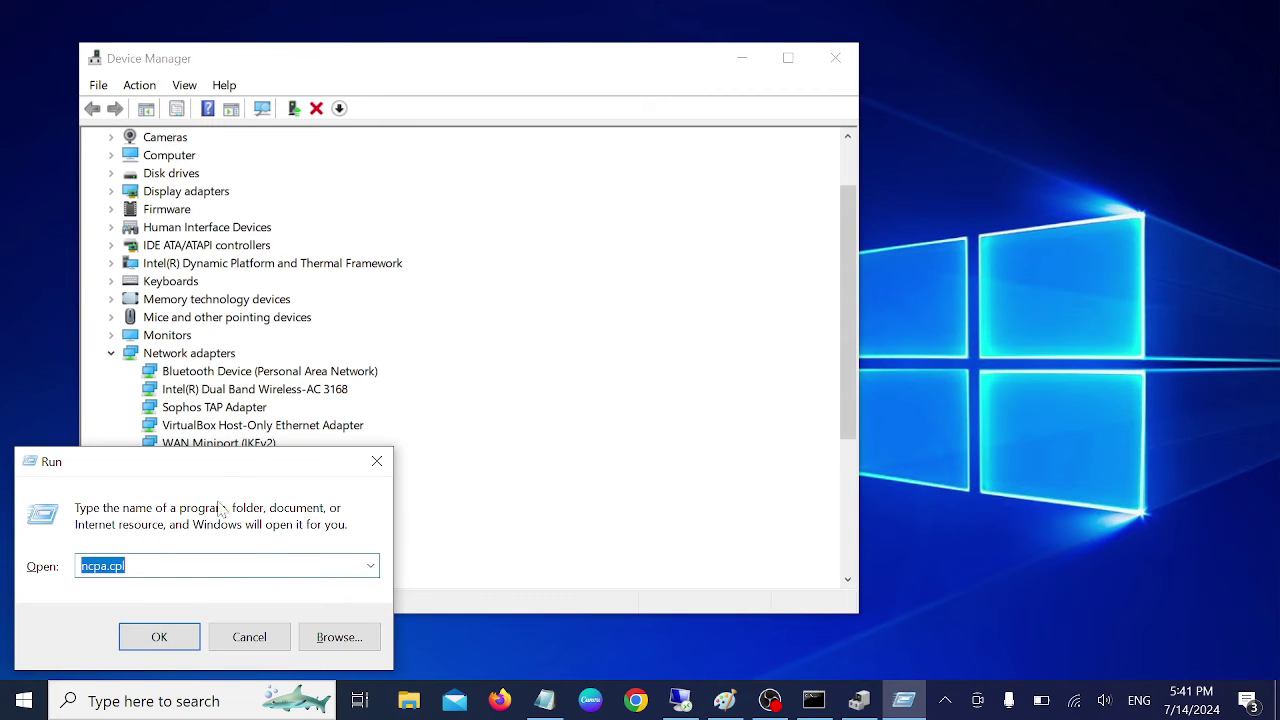
click(160, 637)
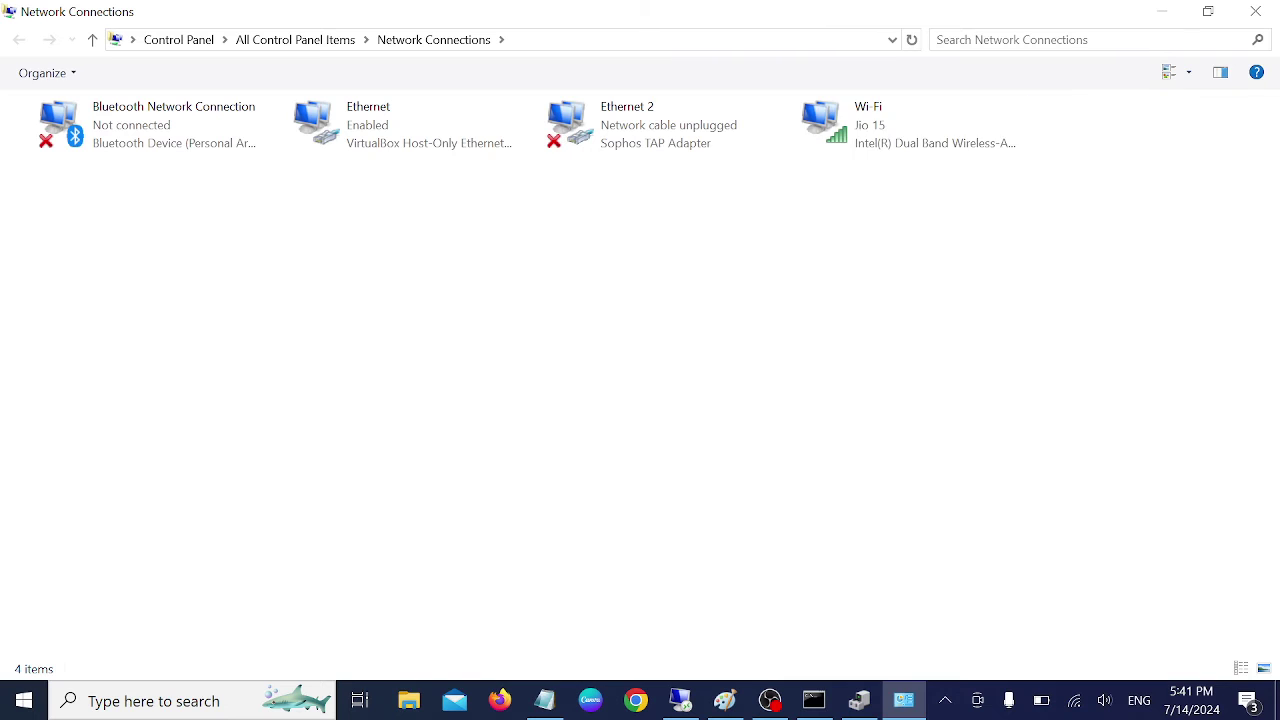
click(1206, 15)
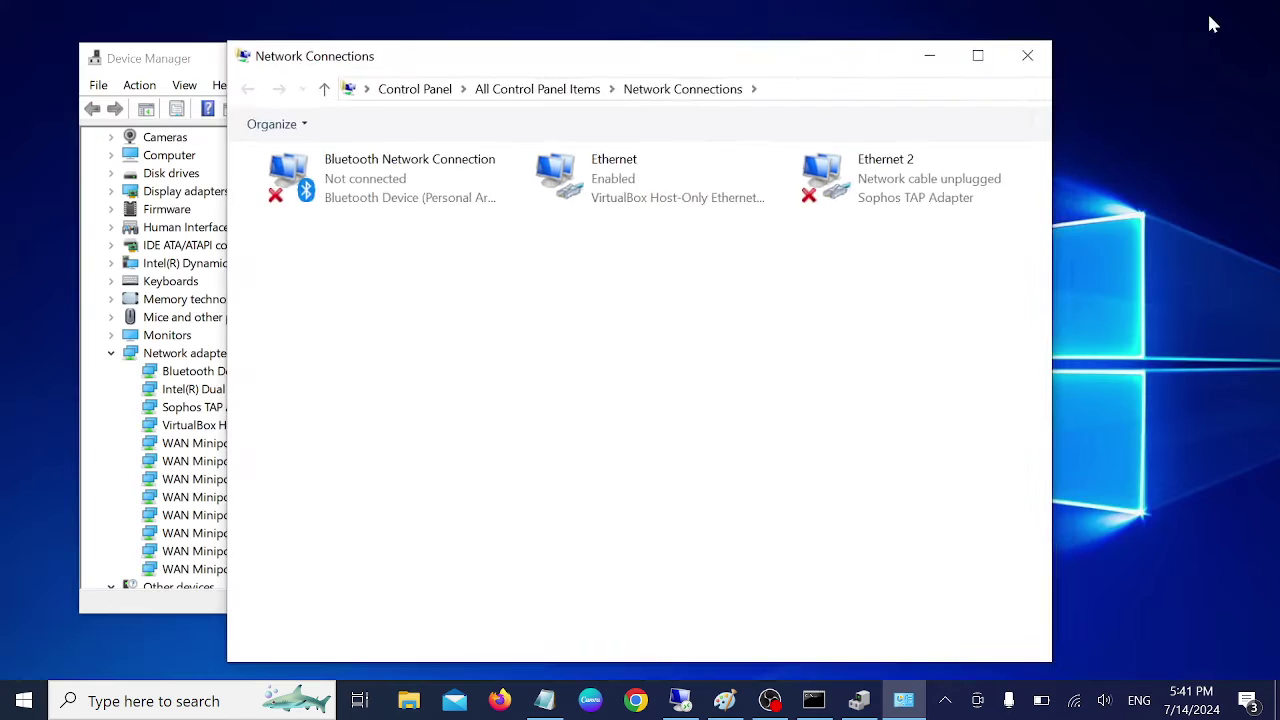
drag(820, 94, 1052, 128)
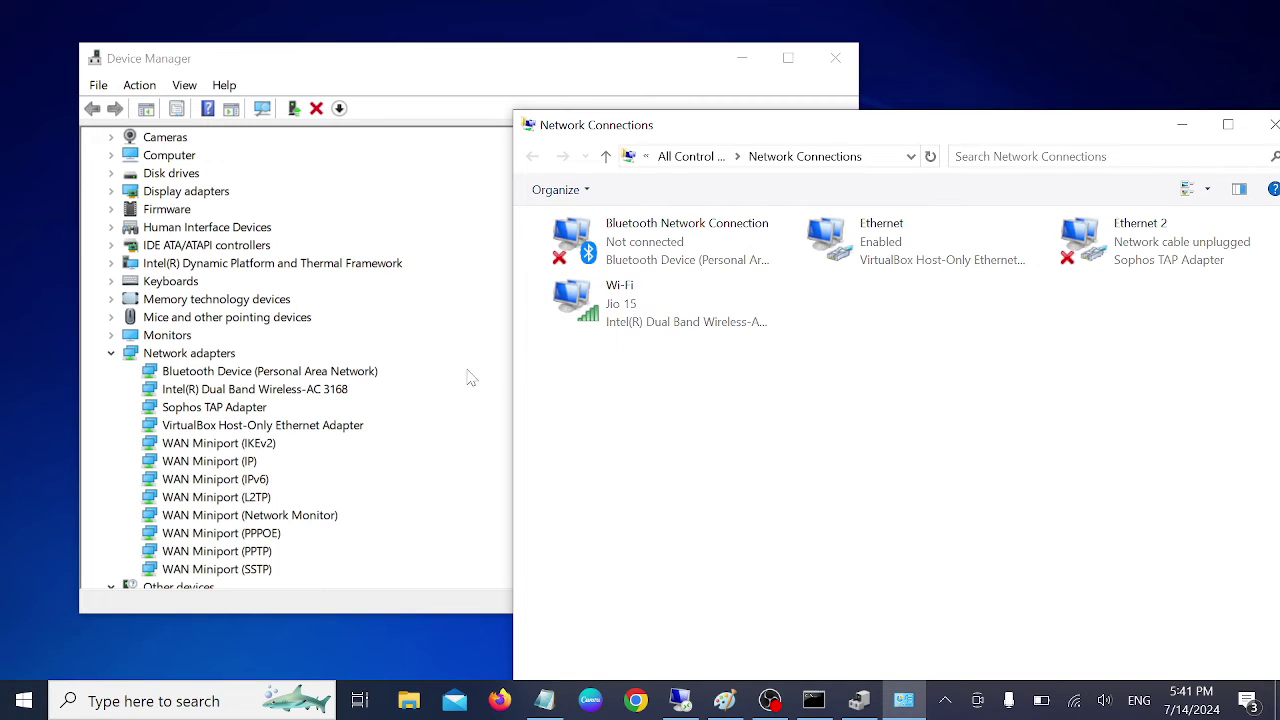
click(338, 395)
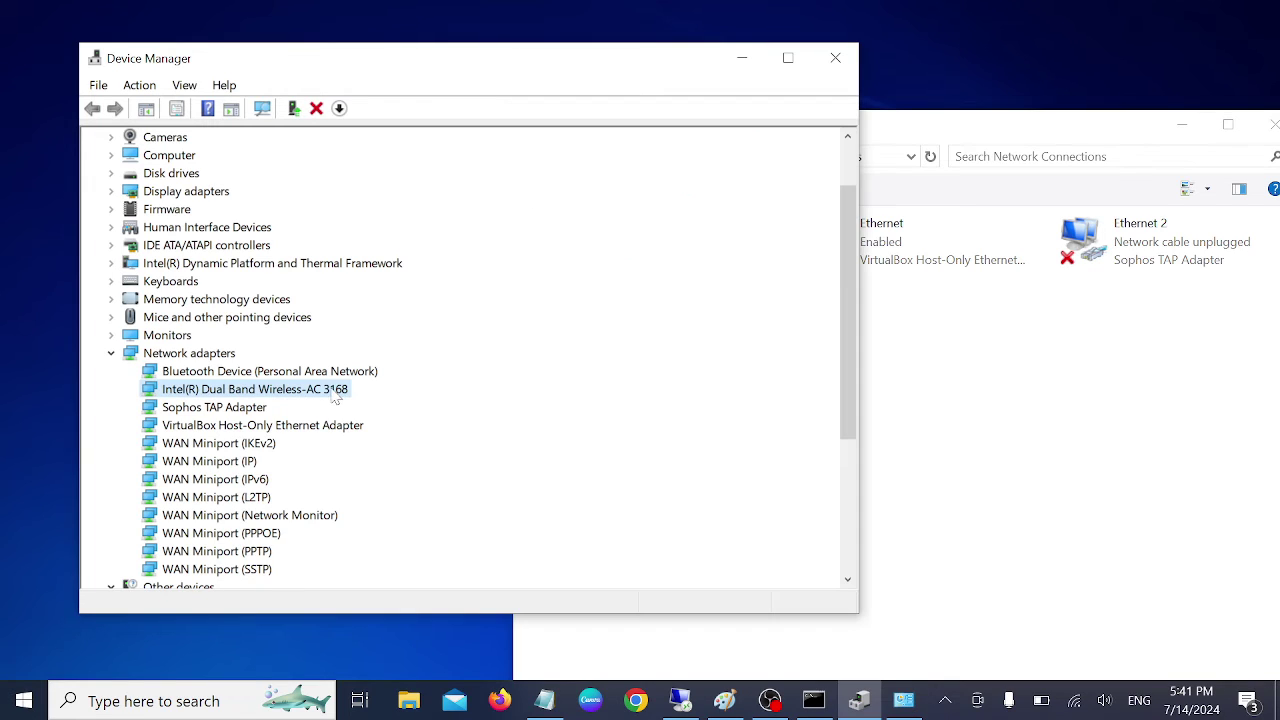
click(280, 430)
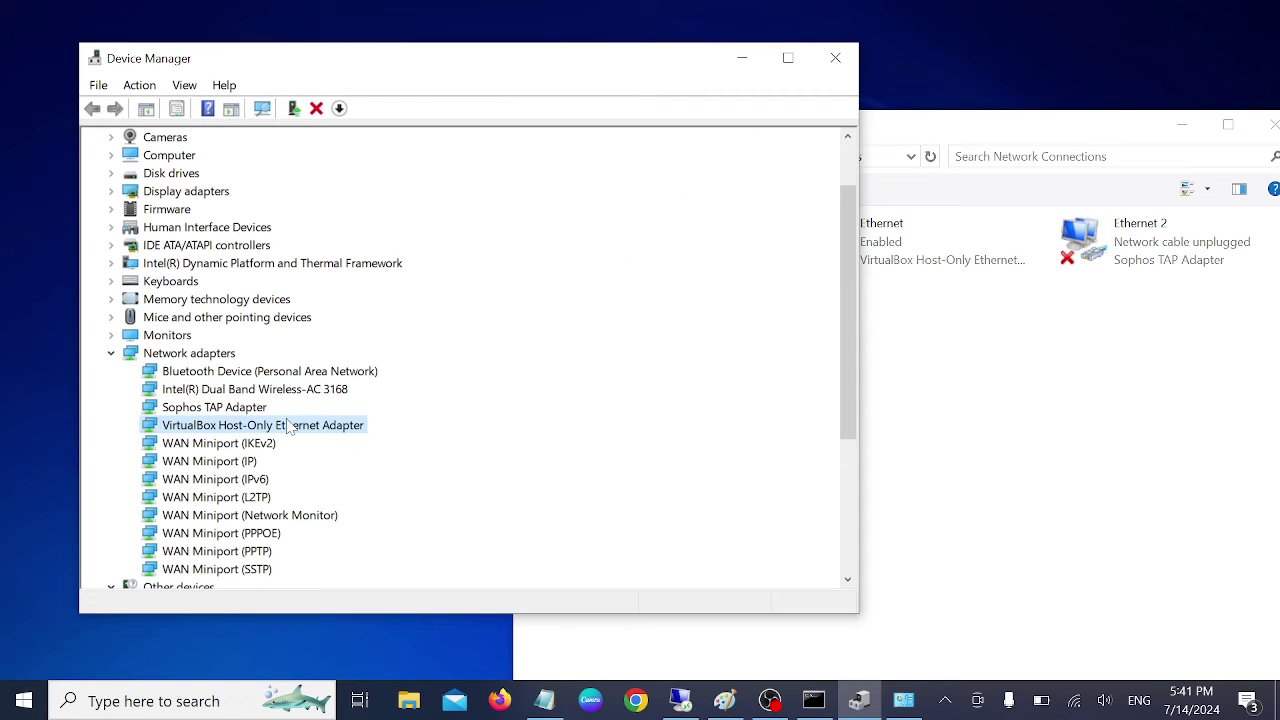
click(296, 391)
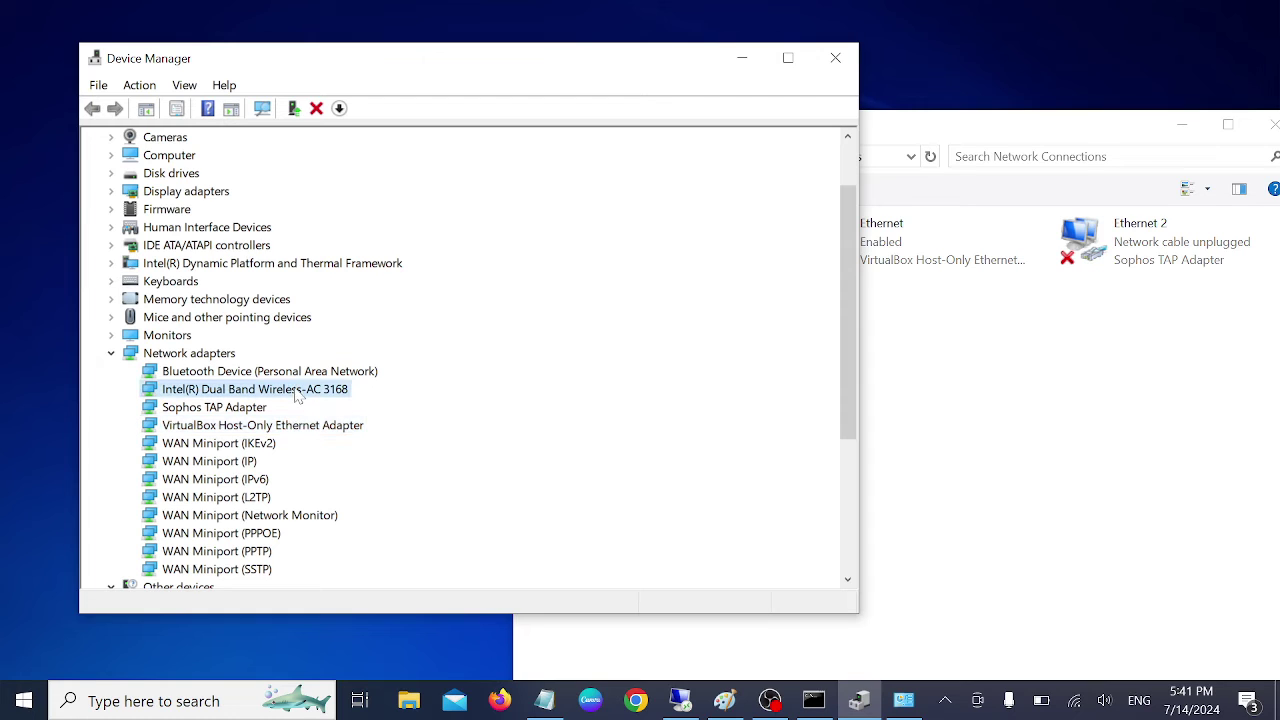
Minimize the Network Connections window and maximize Device Manager.
drag(1092, 124, 1025, 121)
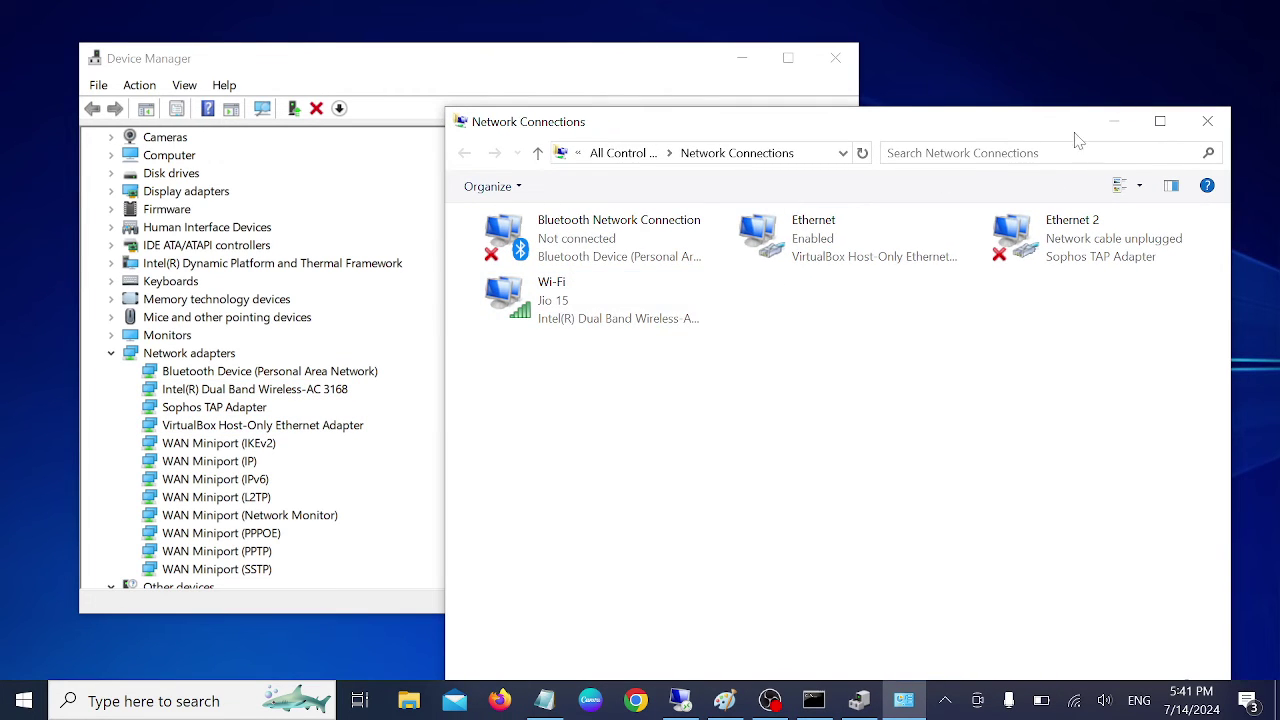
click(1113, 121)
click(788, 58)
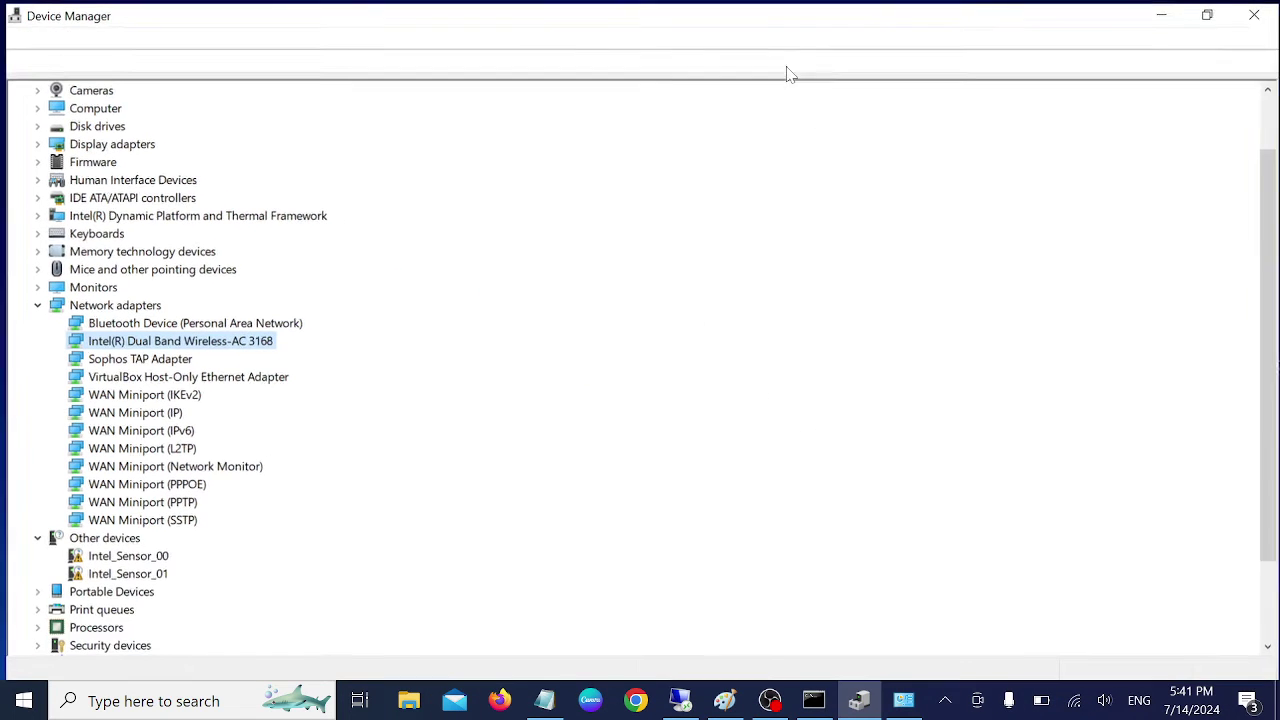
Update the Intel(R) Dual Band Wireless-AC 3168 driver with the automatic search and close the update wizard.
right_click(212, 347)
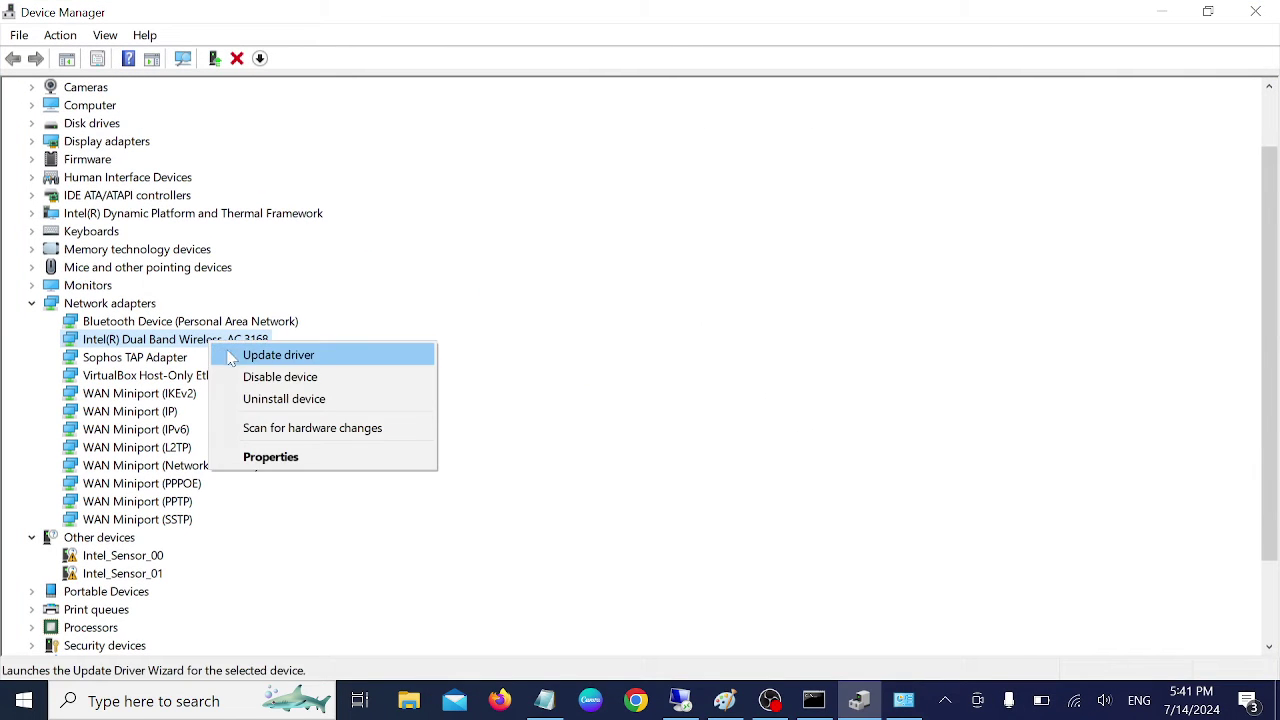
click(252, 356)
click(540, 324)
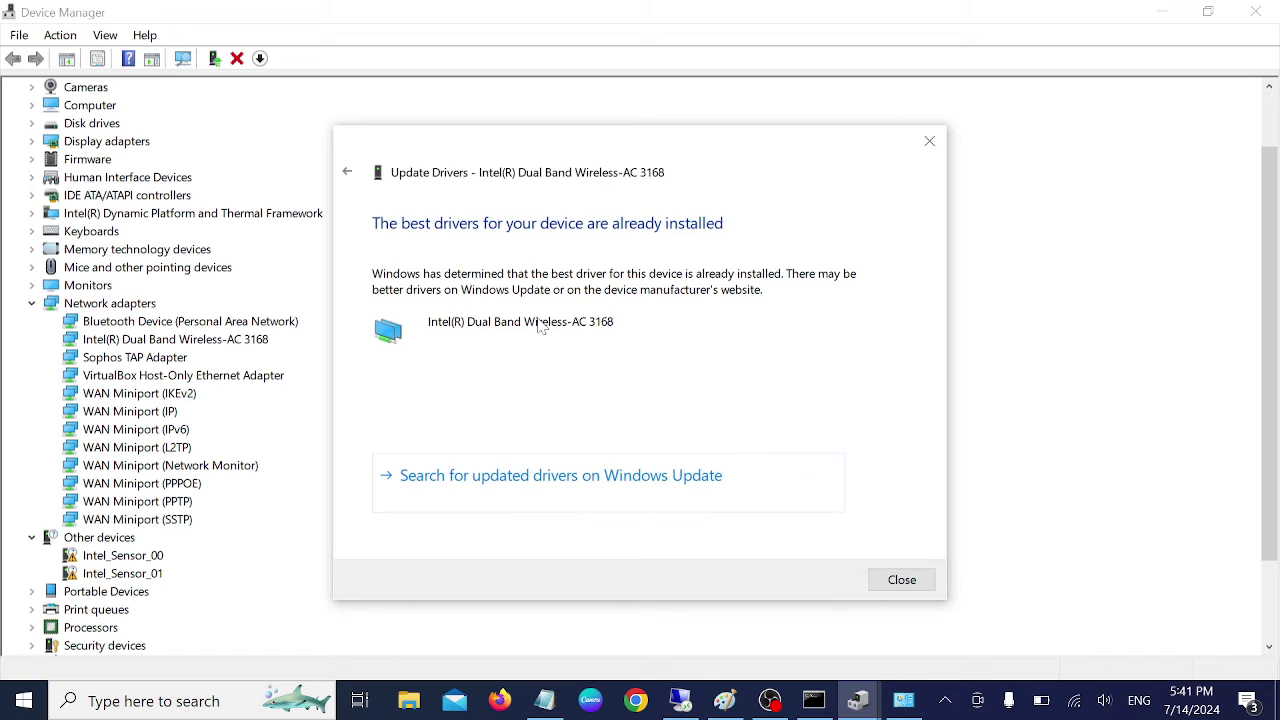
click(893, 581)
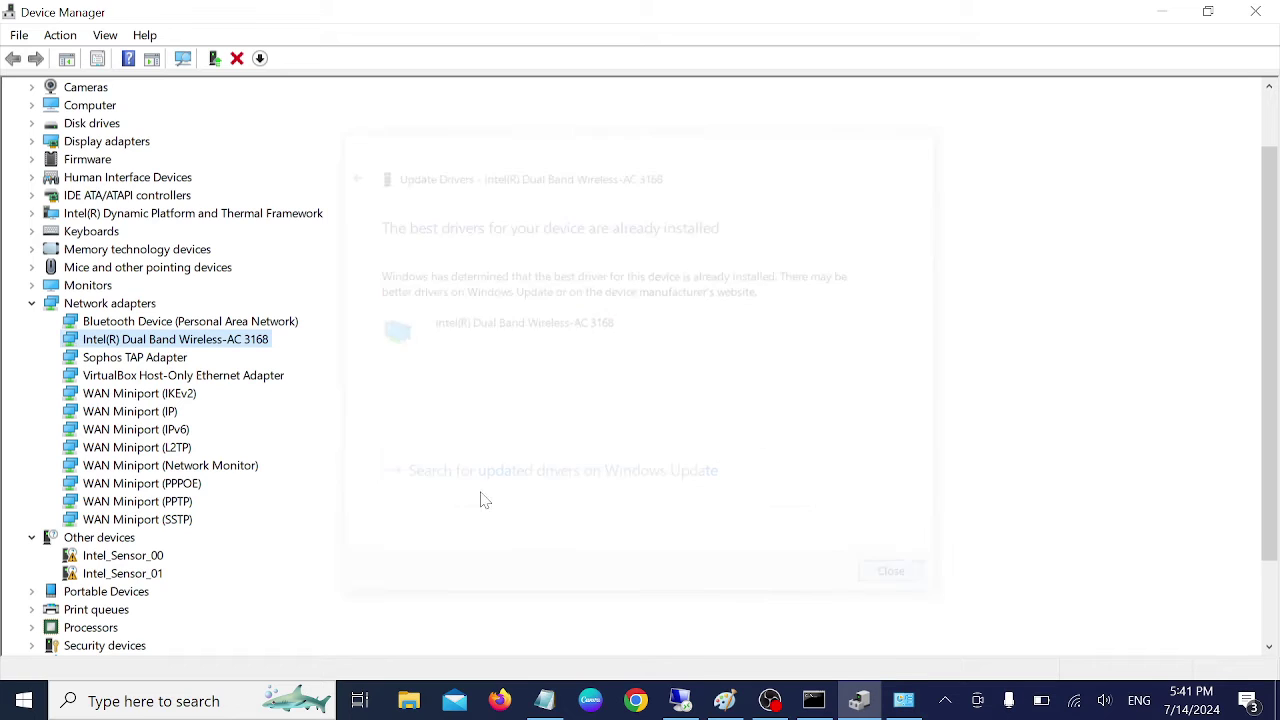
Try a manual driver update, choosing Intel(R) Dual Band Wireless-AC 3168 (Intel) from the drivers available on the computer, and cancel the wizard.
right_click(220, 339)
click(272, 352)
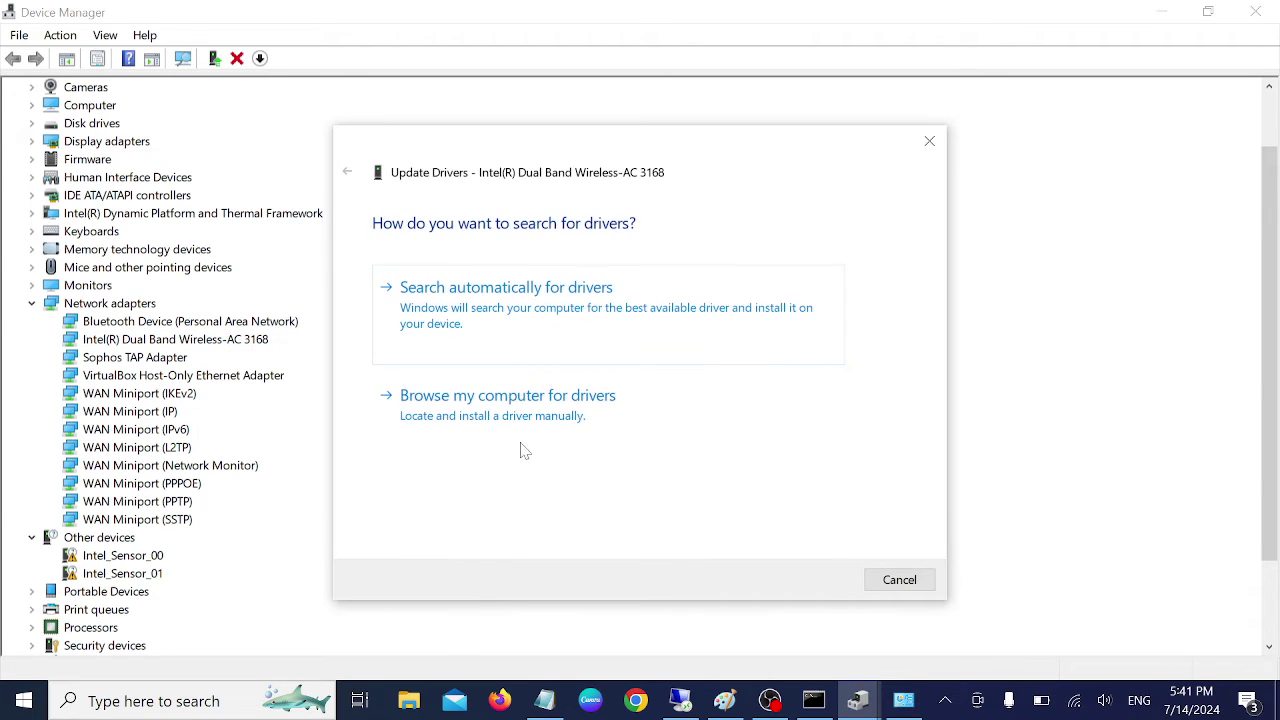
click(524, 428)
click(517, 462)
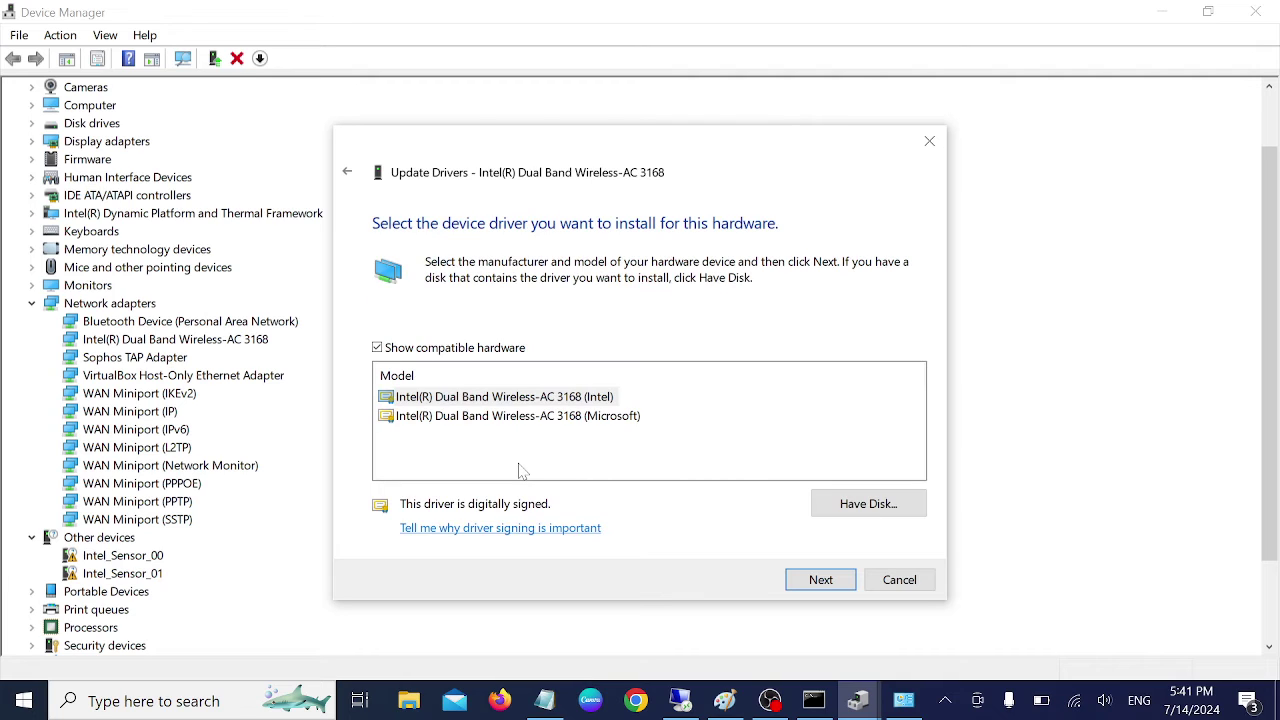
click(545, 398)
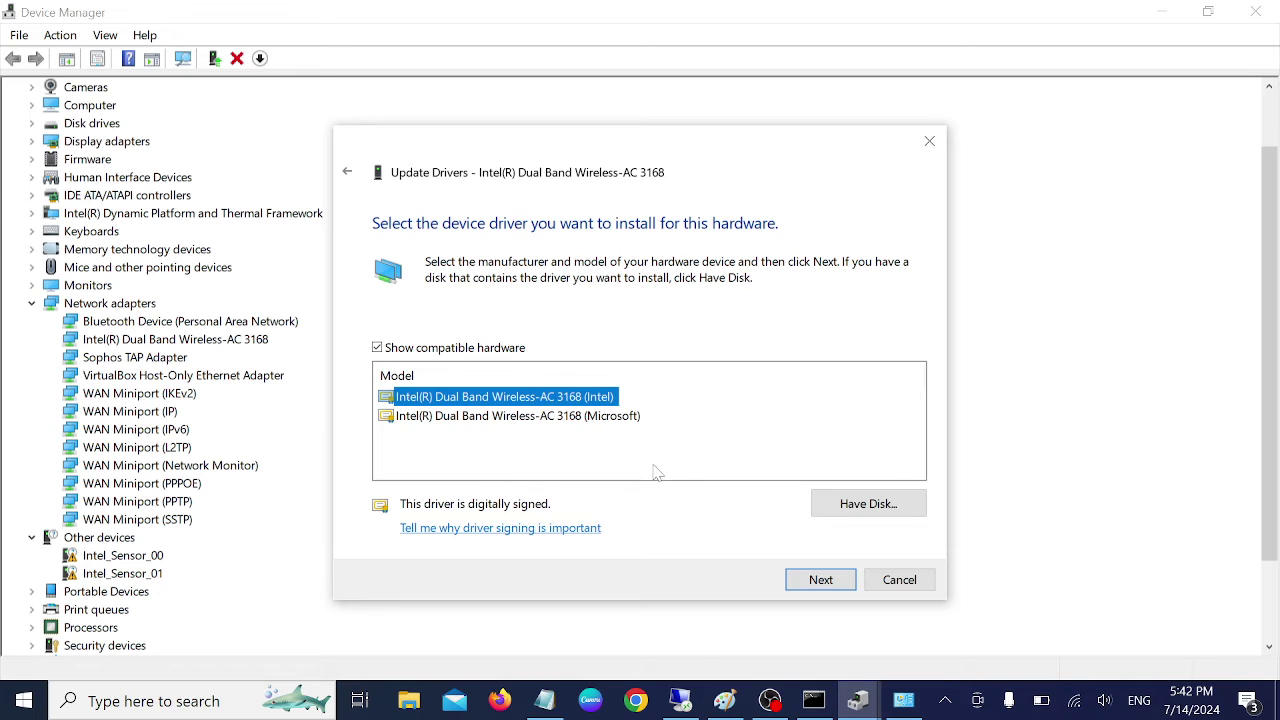
click(900, 580)
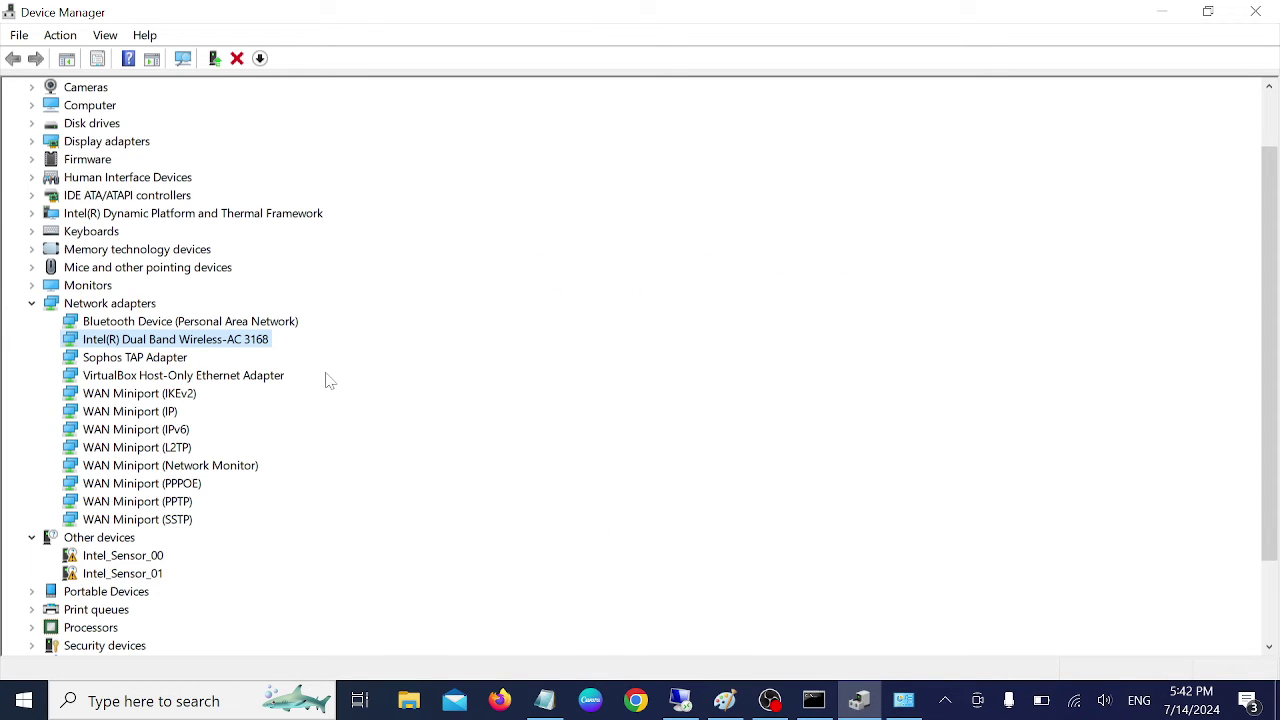
Close Device Manager and refresh the desktop.
click(1254, 14)
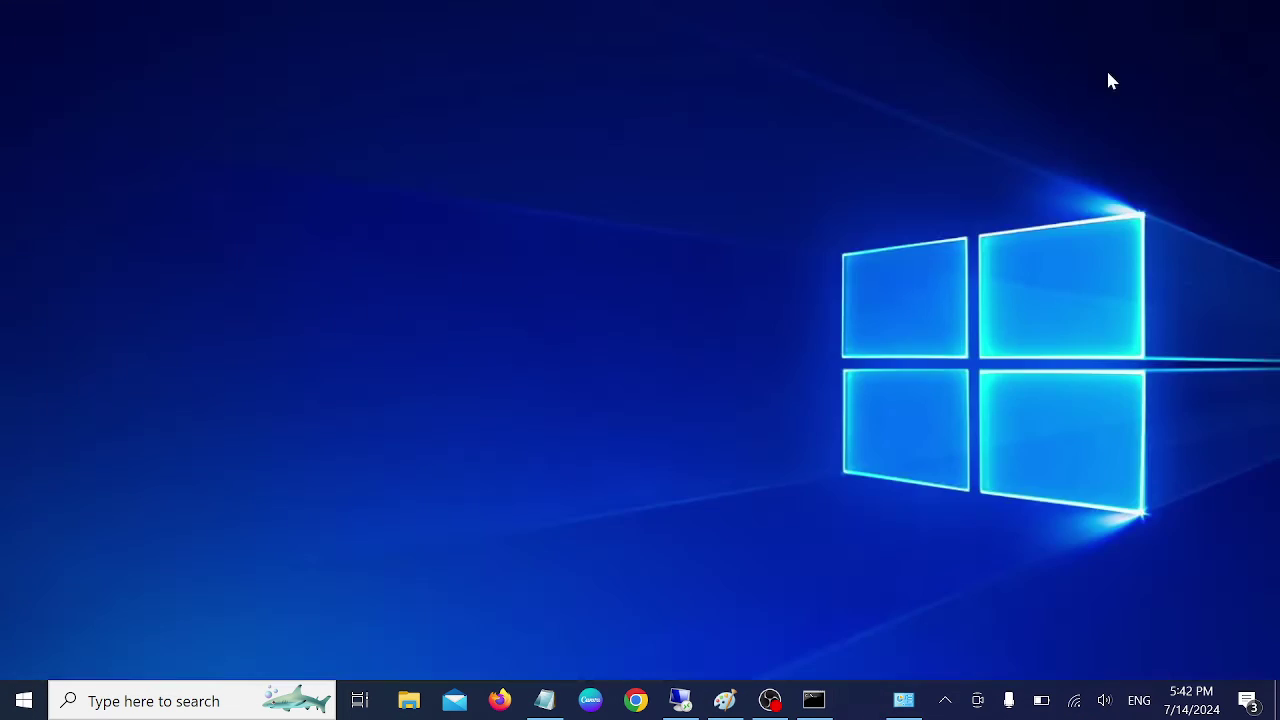
right_click(706, 168)
click(577, 233)
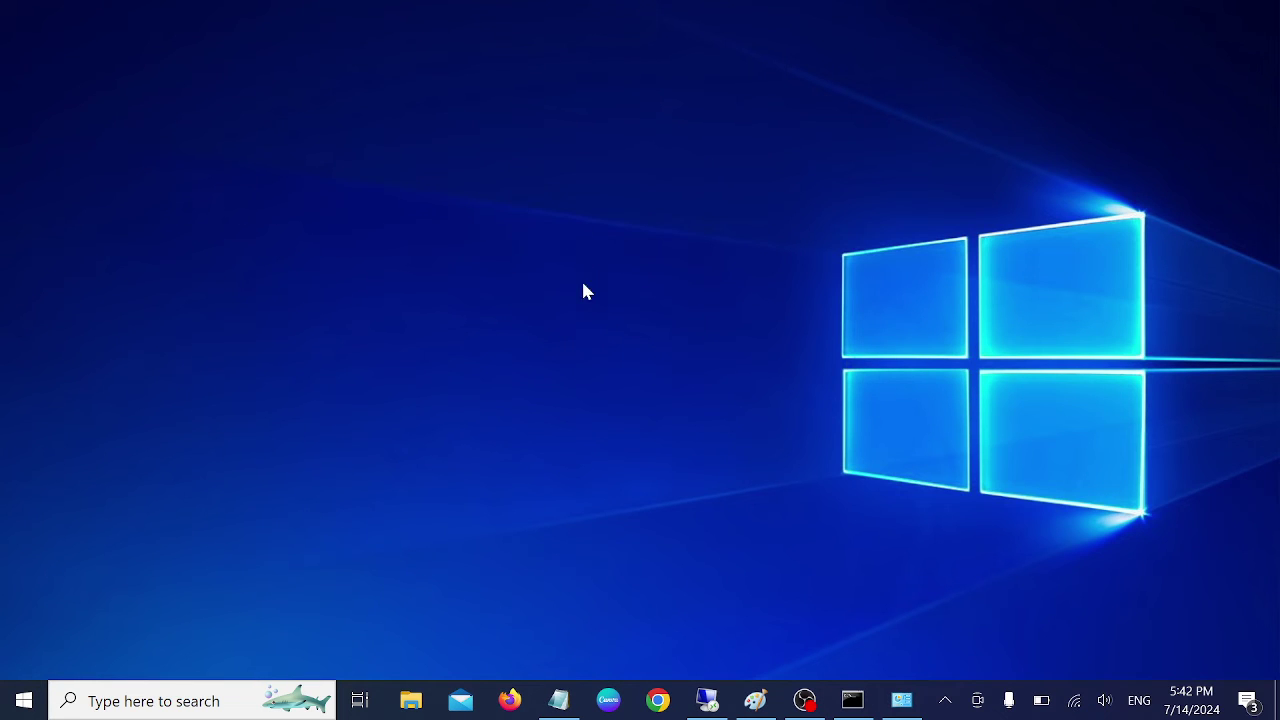
Insert a blank line below "Step 10 Disable firewall or antivirus" in the Notepad notes and highlight the Step 10 text.
click(560, 686)
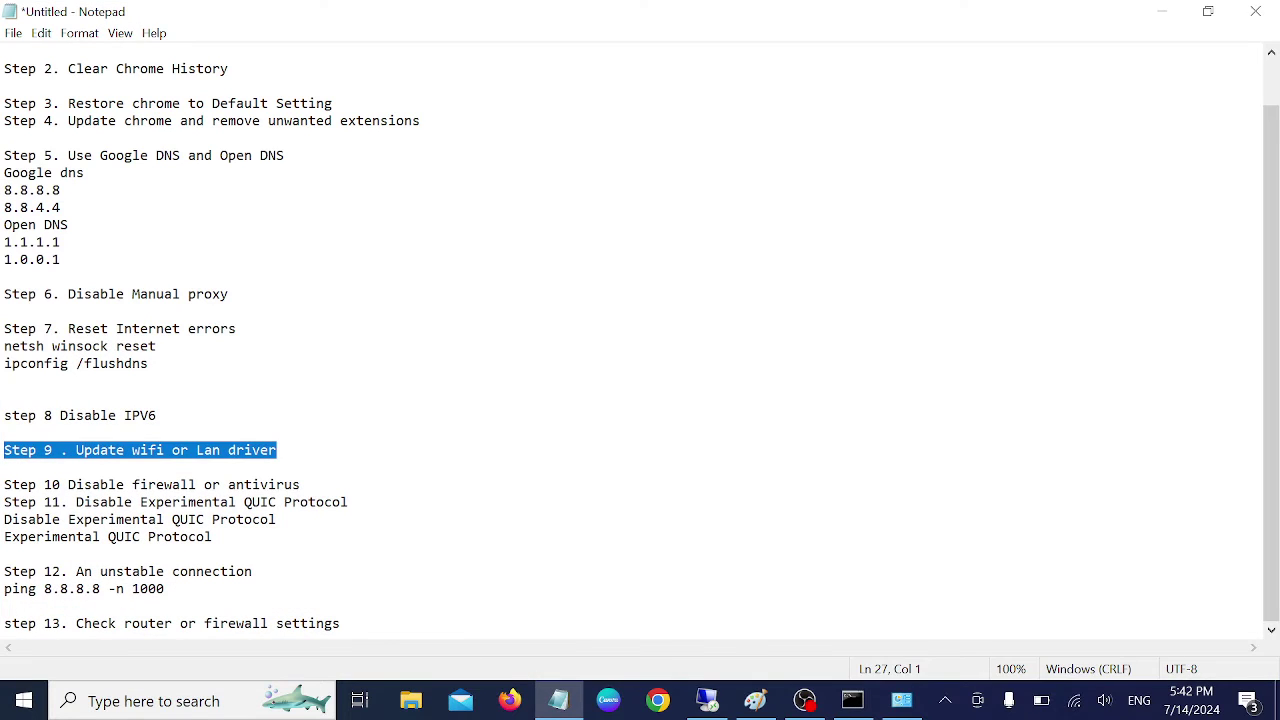
click(212, 484)
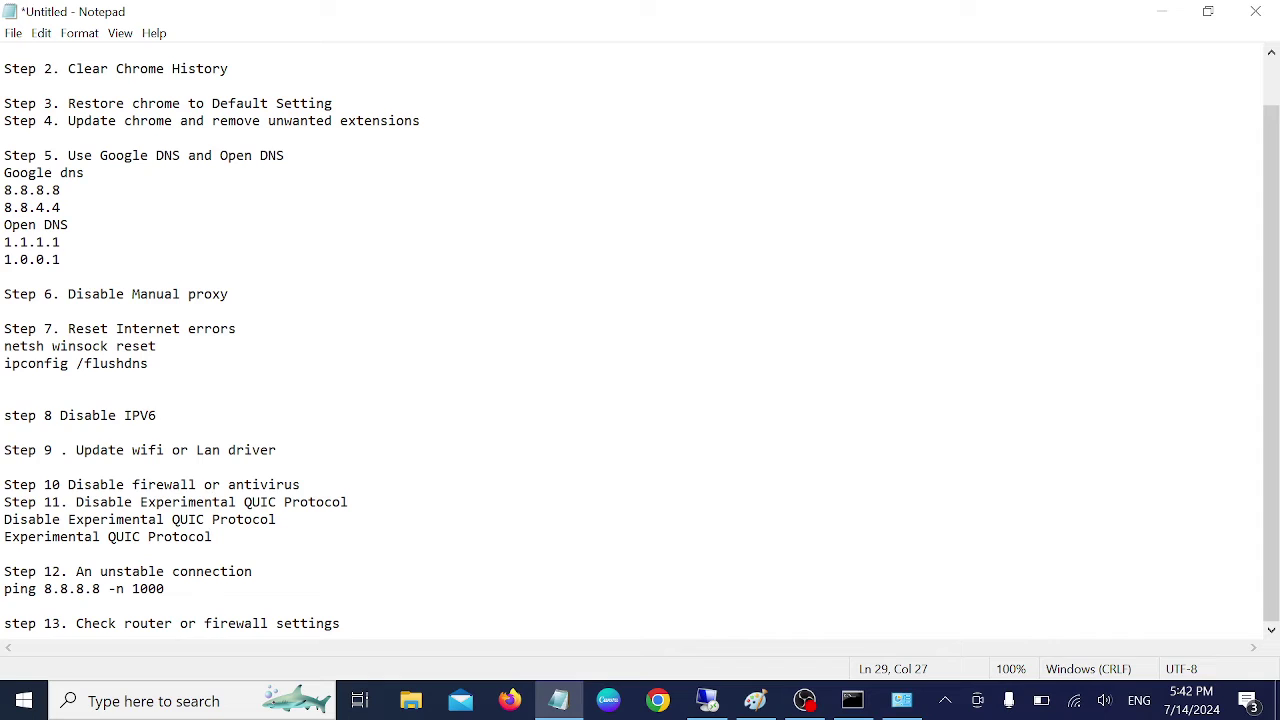
key(Return)
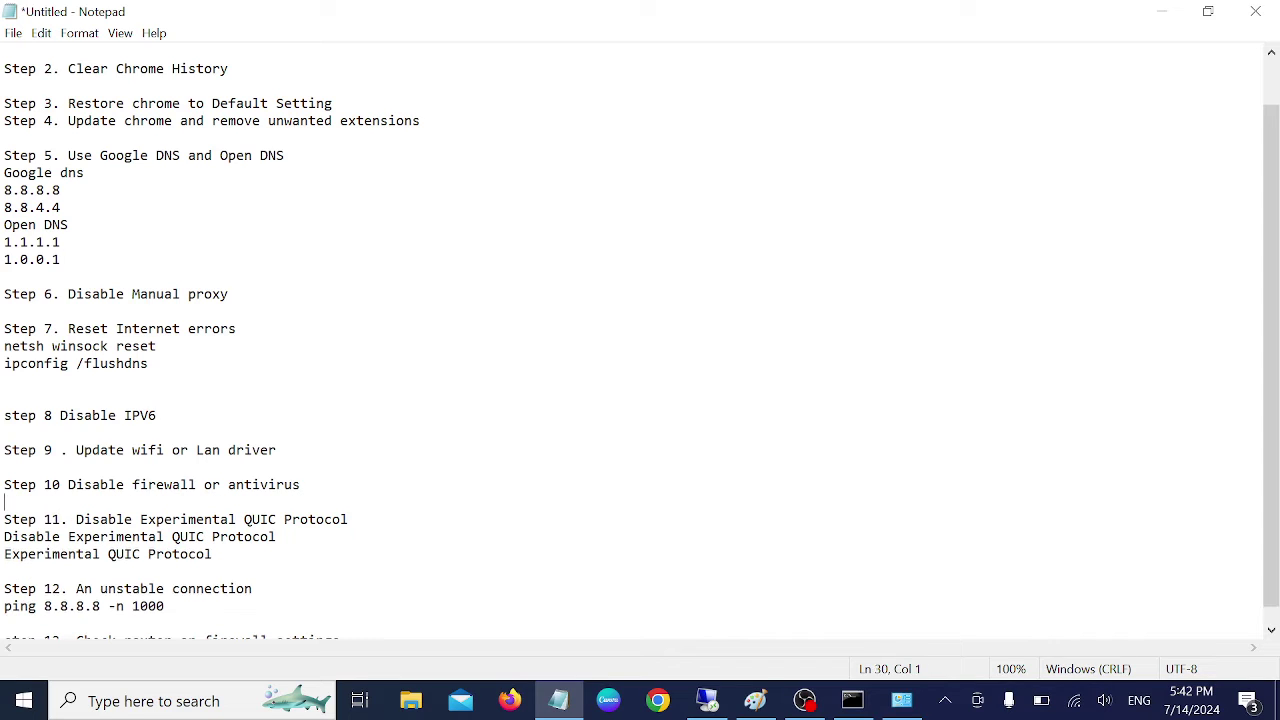
drag(68, 485, 4, 485)
click(277, 450)
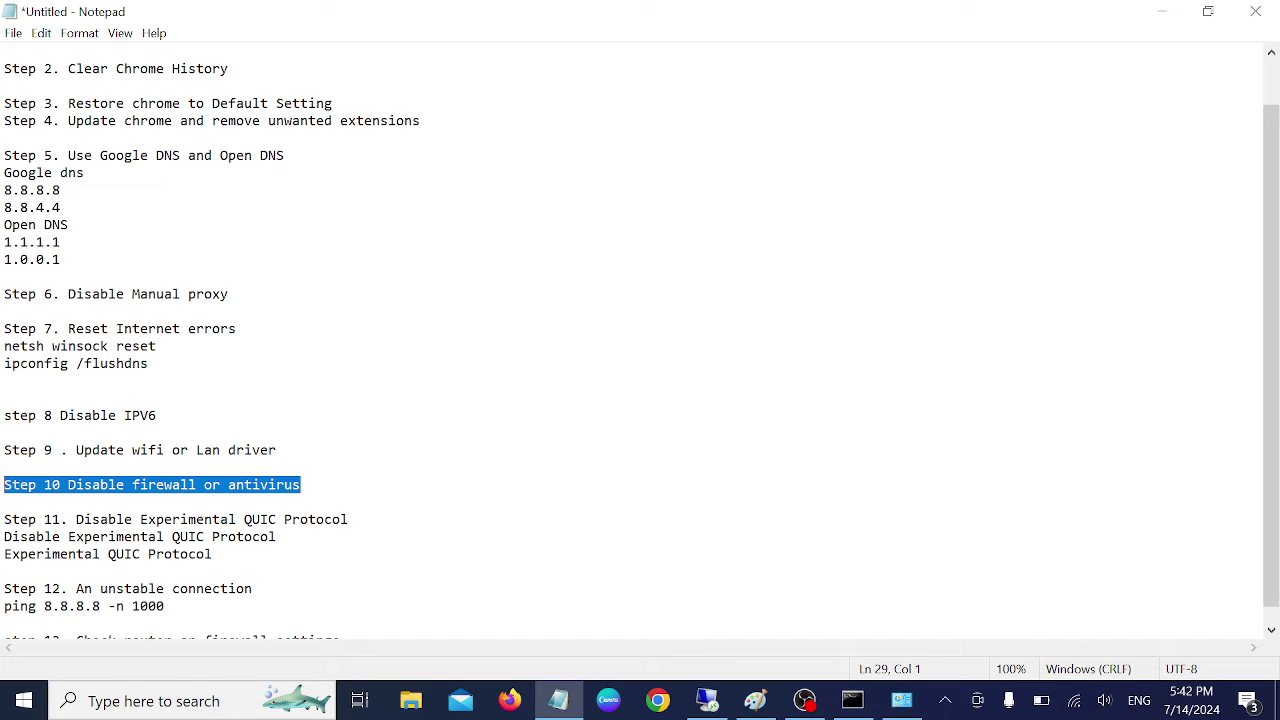
drag(148, 485, 156, 485)
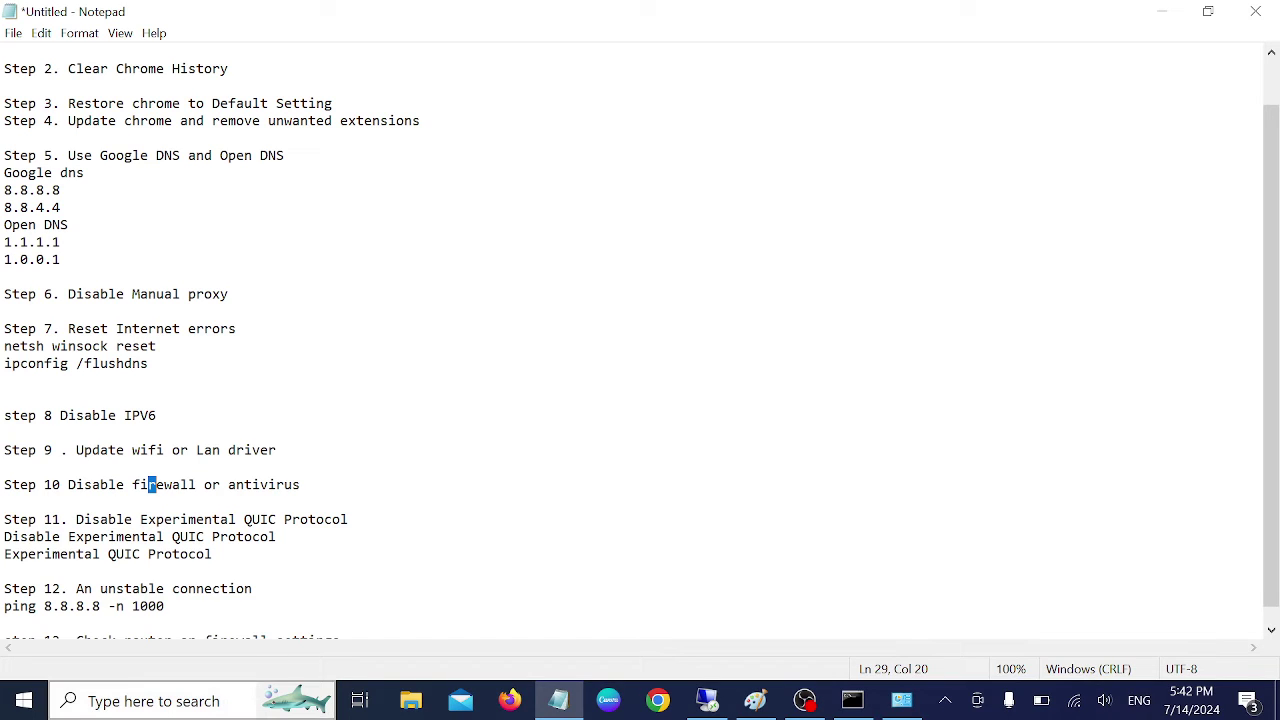
Minimize the notes and enter firewall.cpl in the Run dialog.
click(1161, 11)
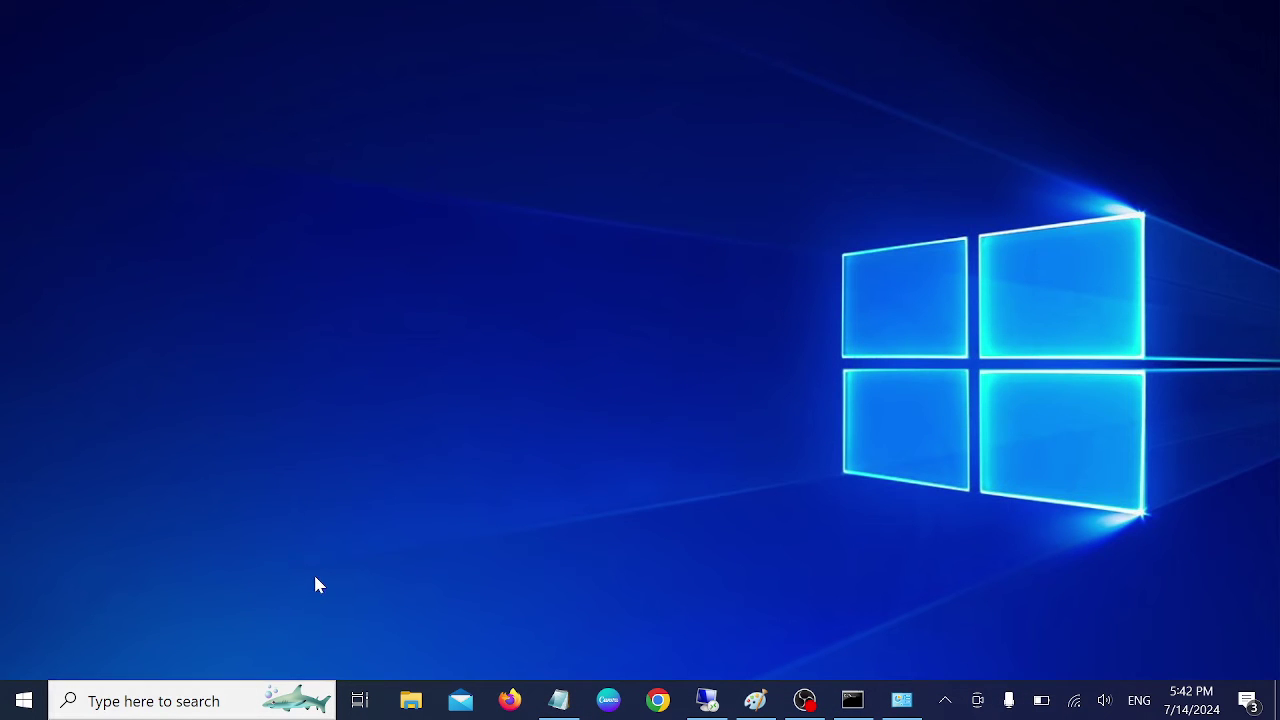
key(super+r)
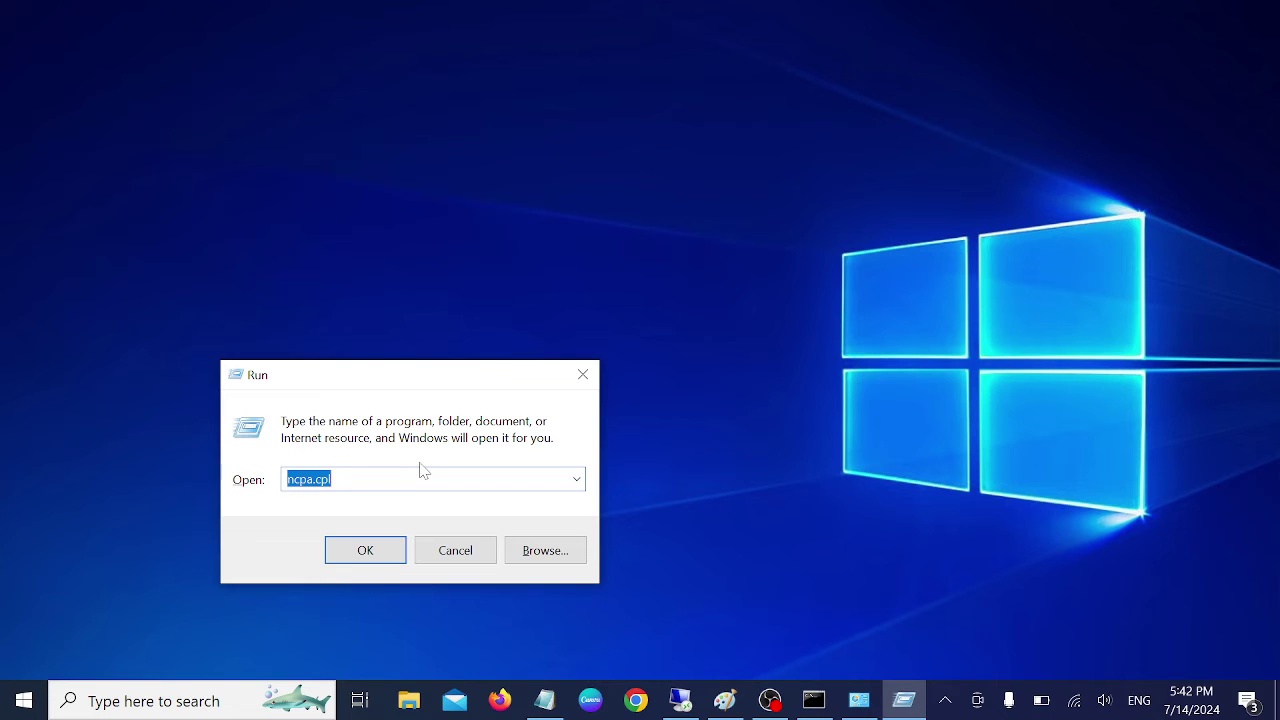
text(firewall)
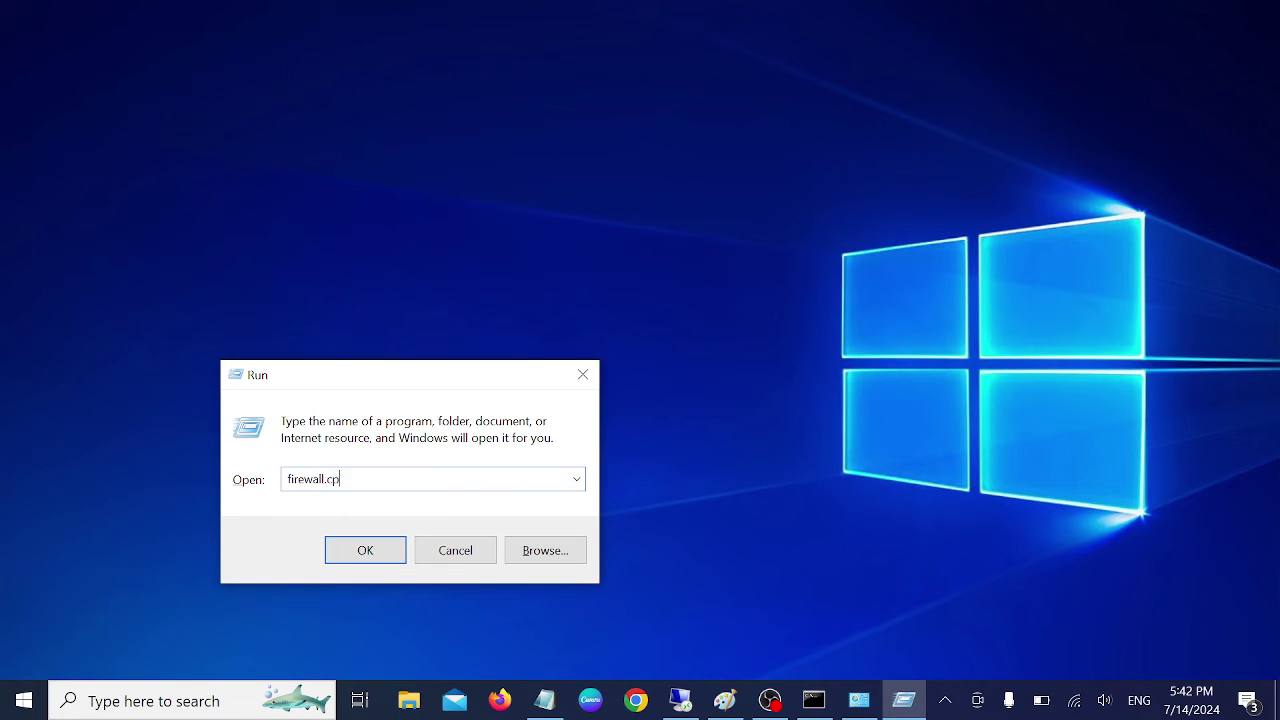
Search Windows for "firewall", open Windows Defender Firewall with Advanced Security, look through its rules and Monitoring sections, and close it.
click(232, 690)
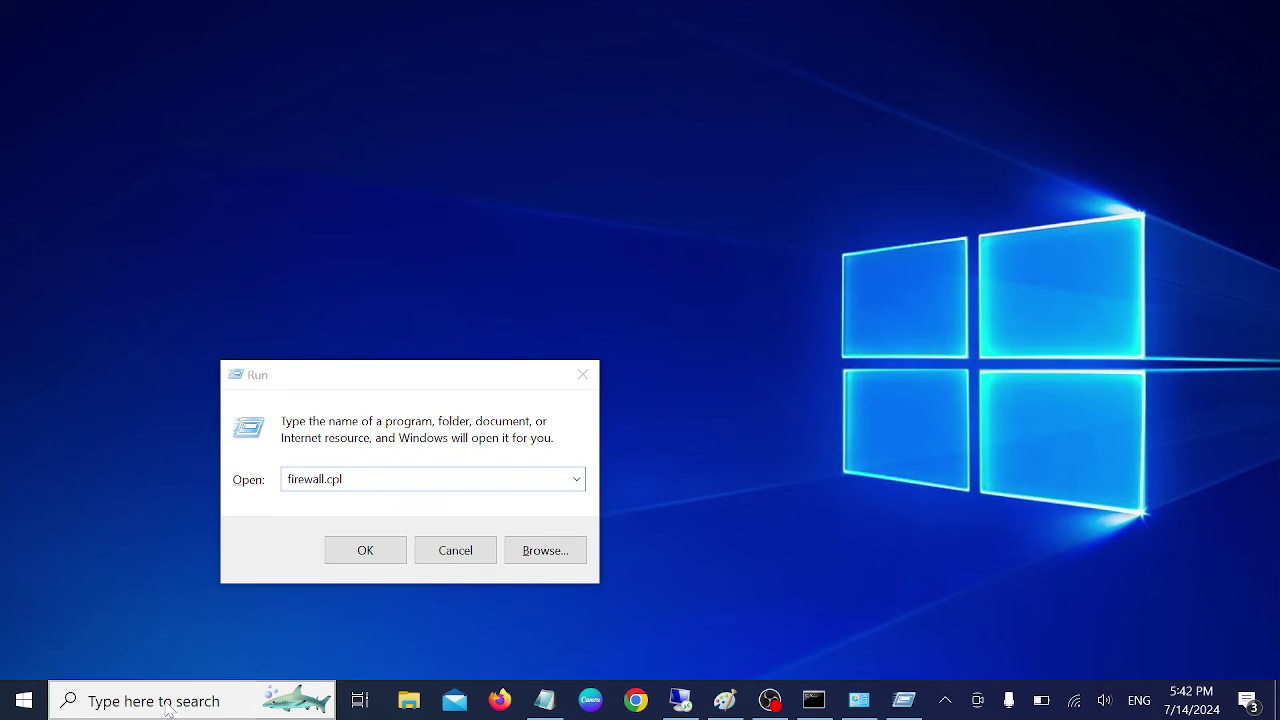
text(firewall)
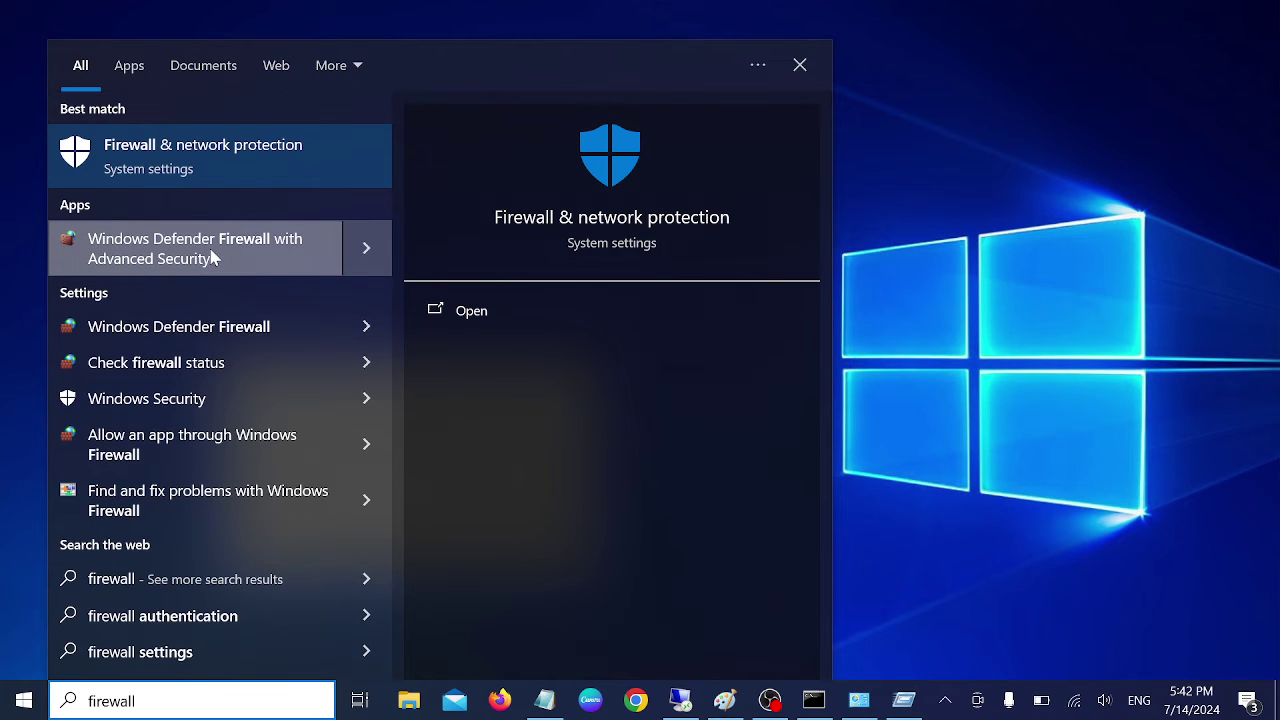
key(super+r)
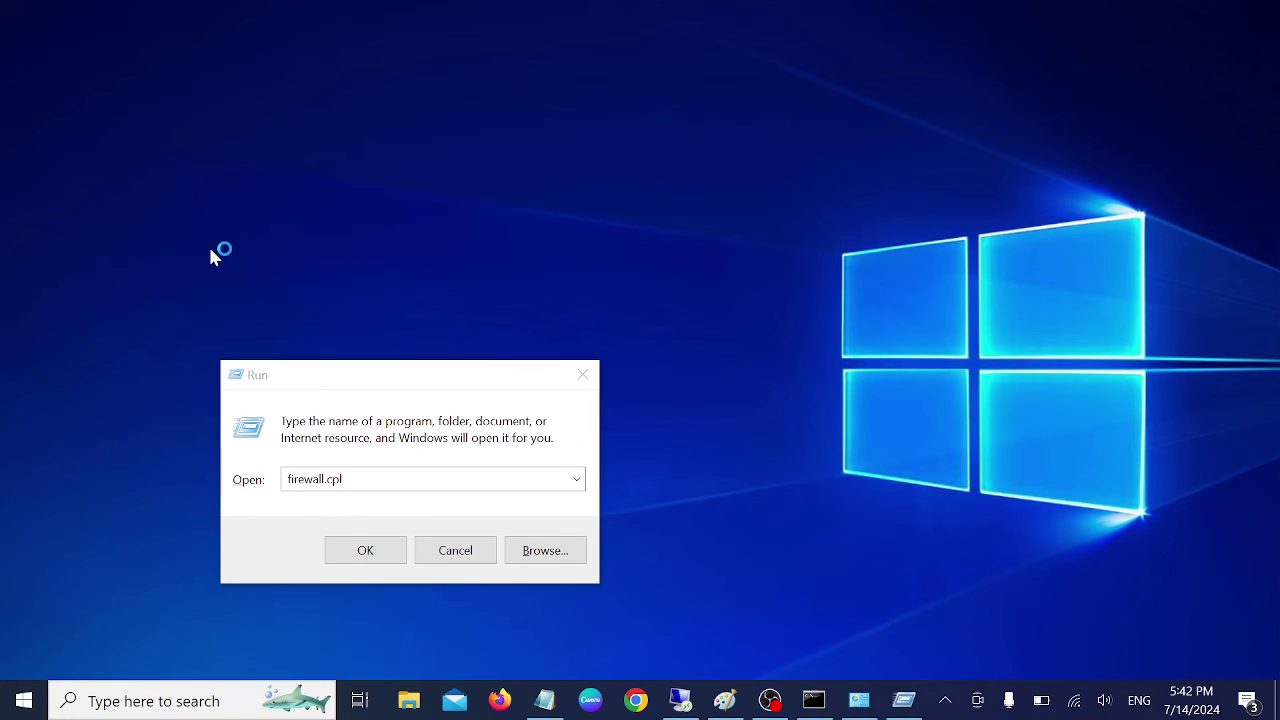
key(Return)
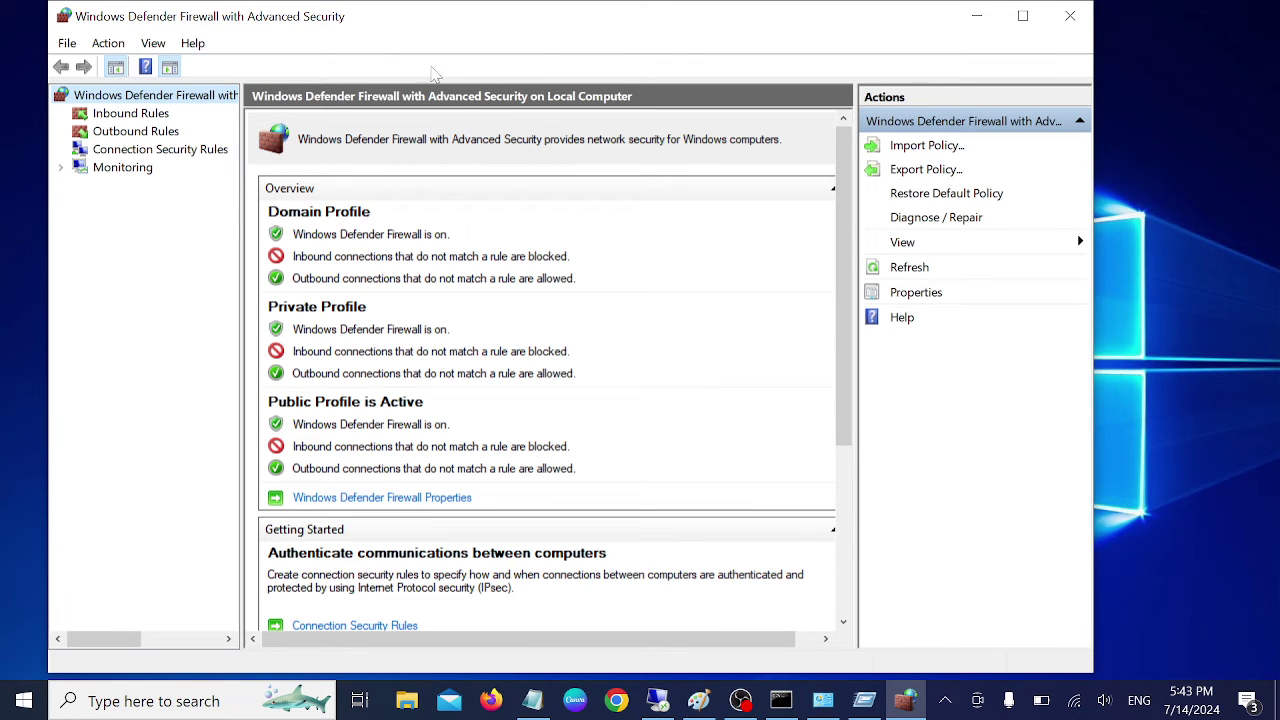
click(1022, 16)
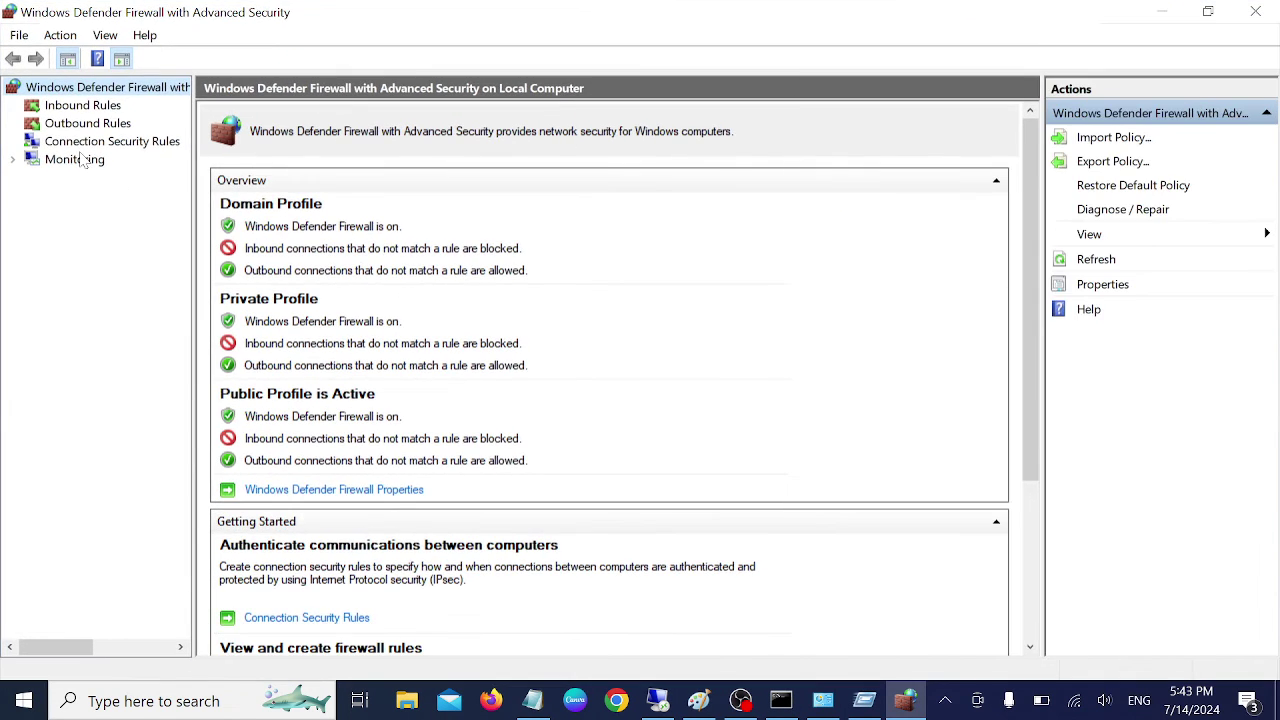
click(97, 143)
click(82, 160)
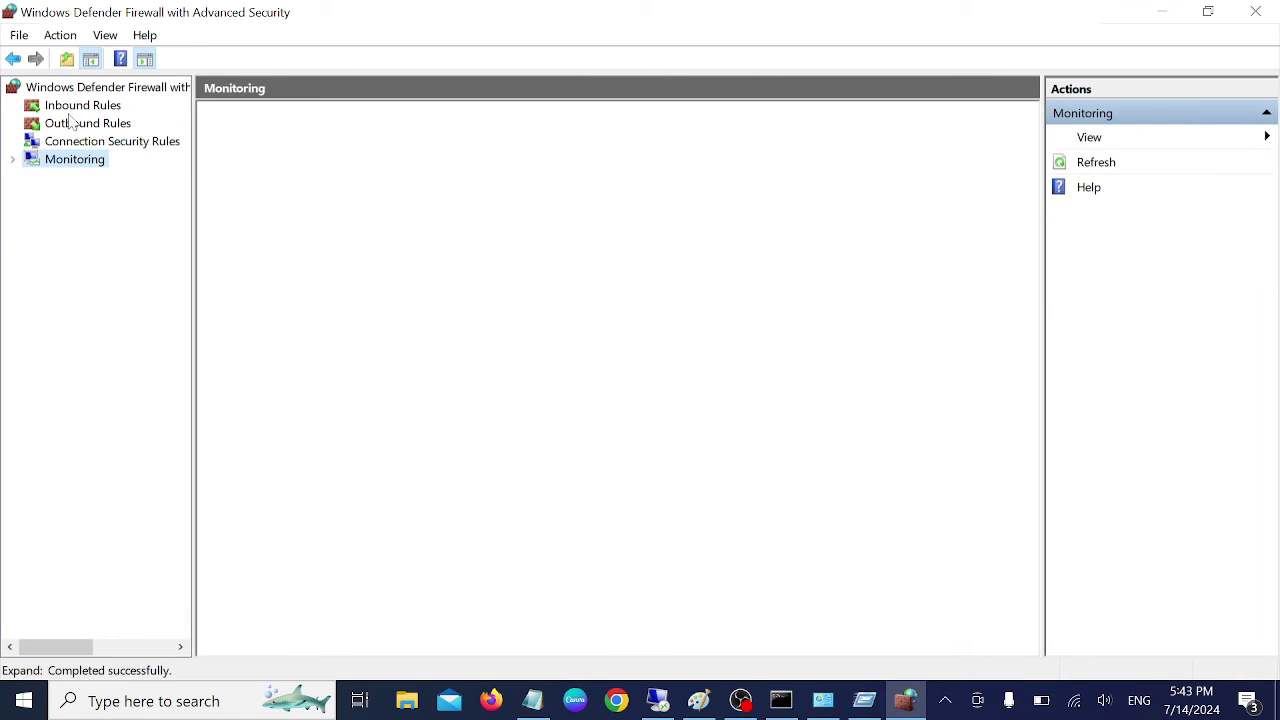
click(74, 106)
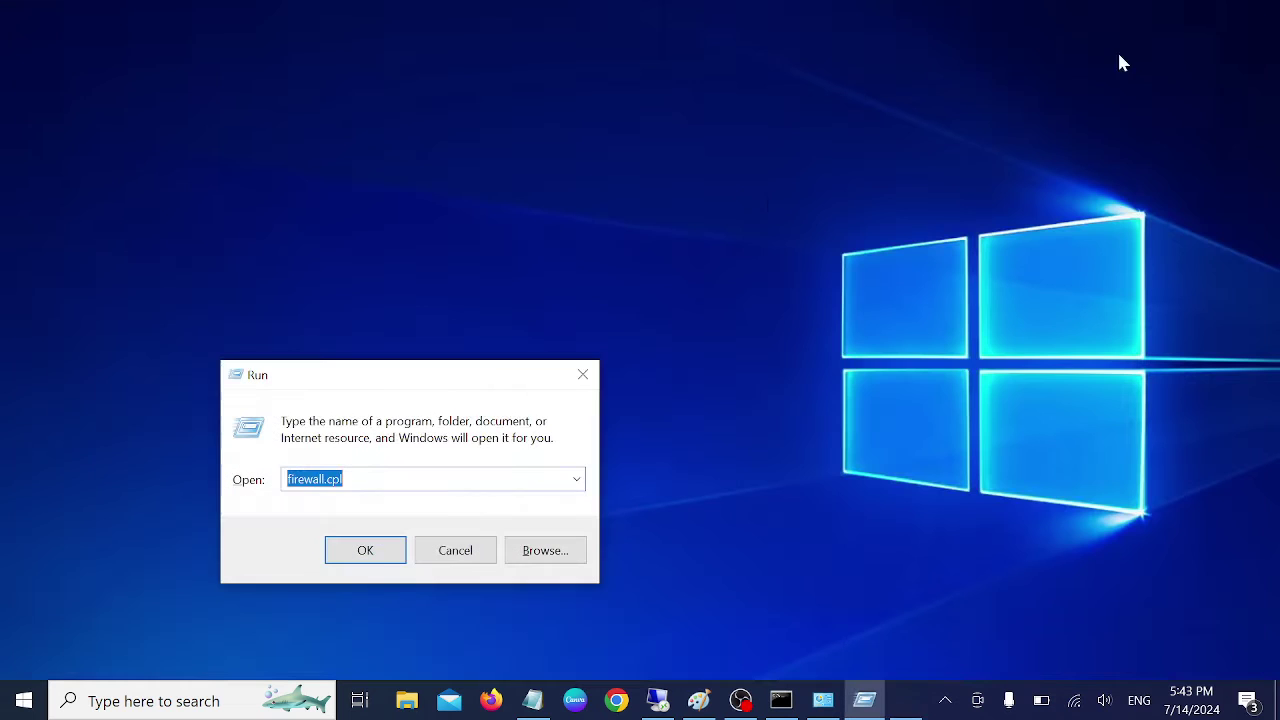
Run firewall.cpl, select turning off Windows Defender Firewall for private and public networks, and leave the Control Panel without applying.
click(380, 548)
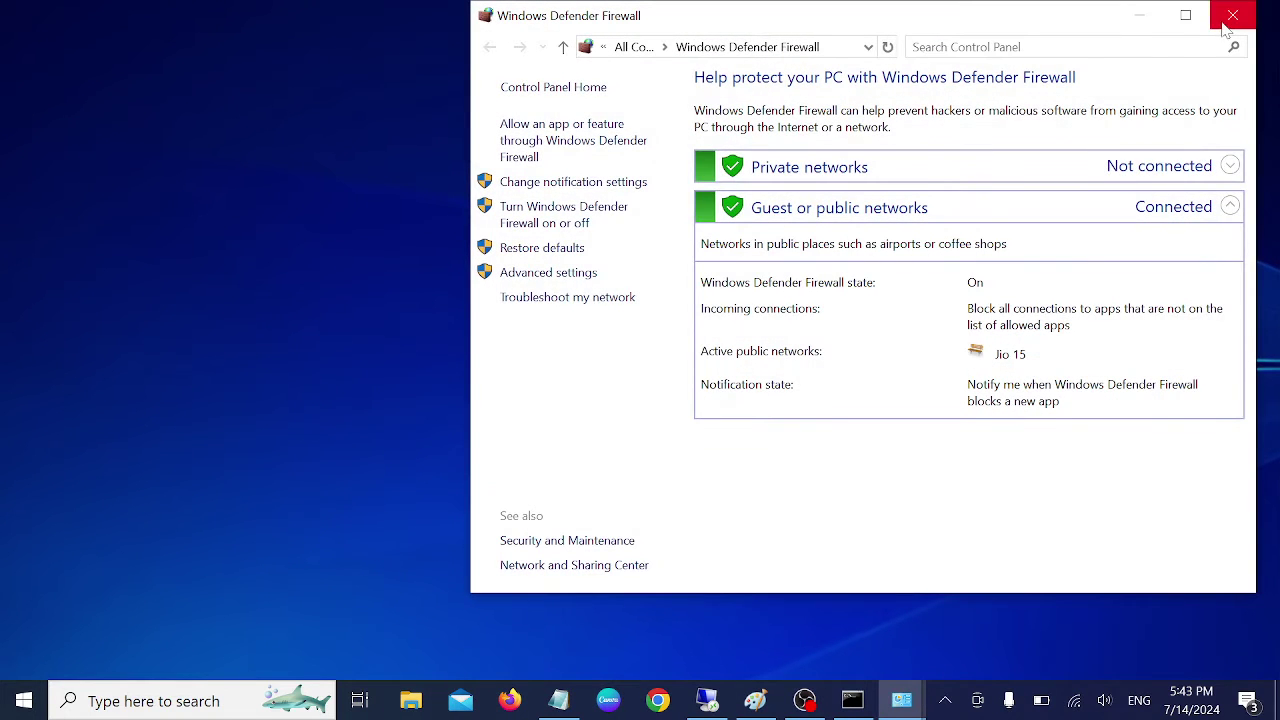
click(1183, 14)
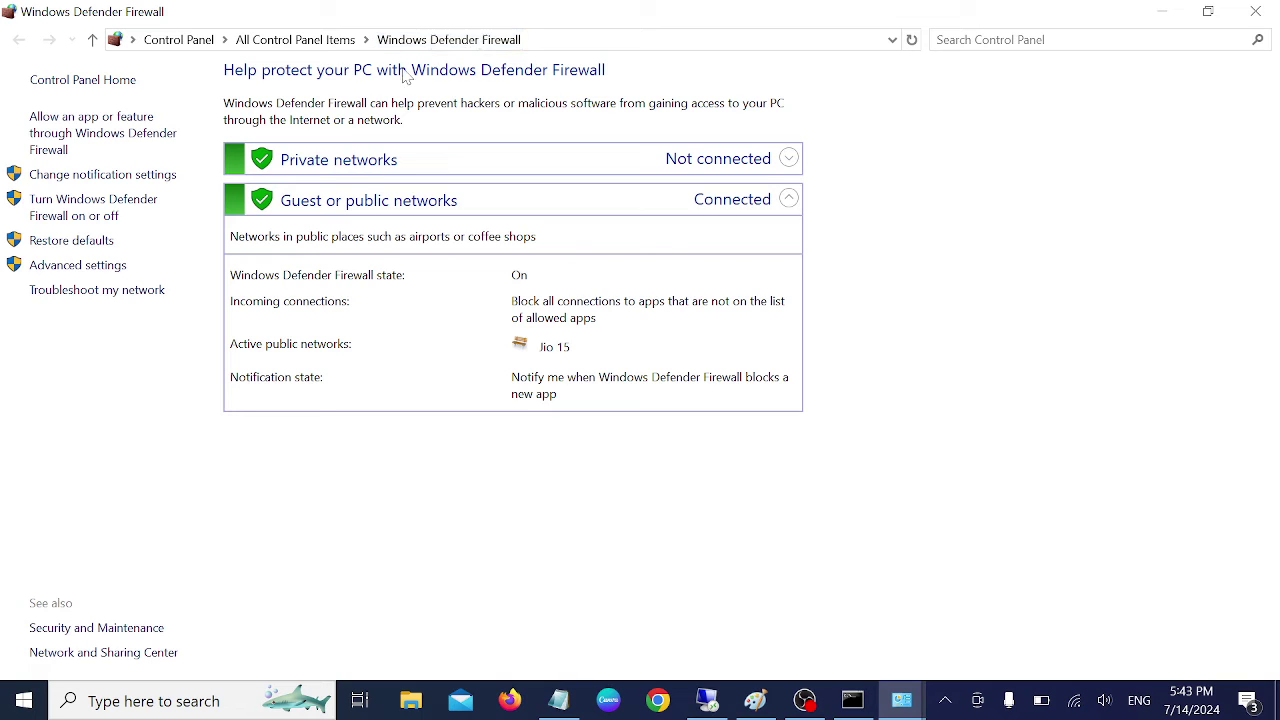
click(114, 215)
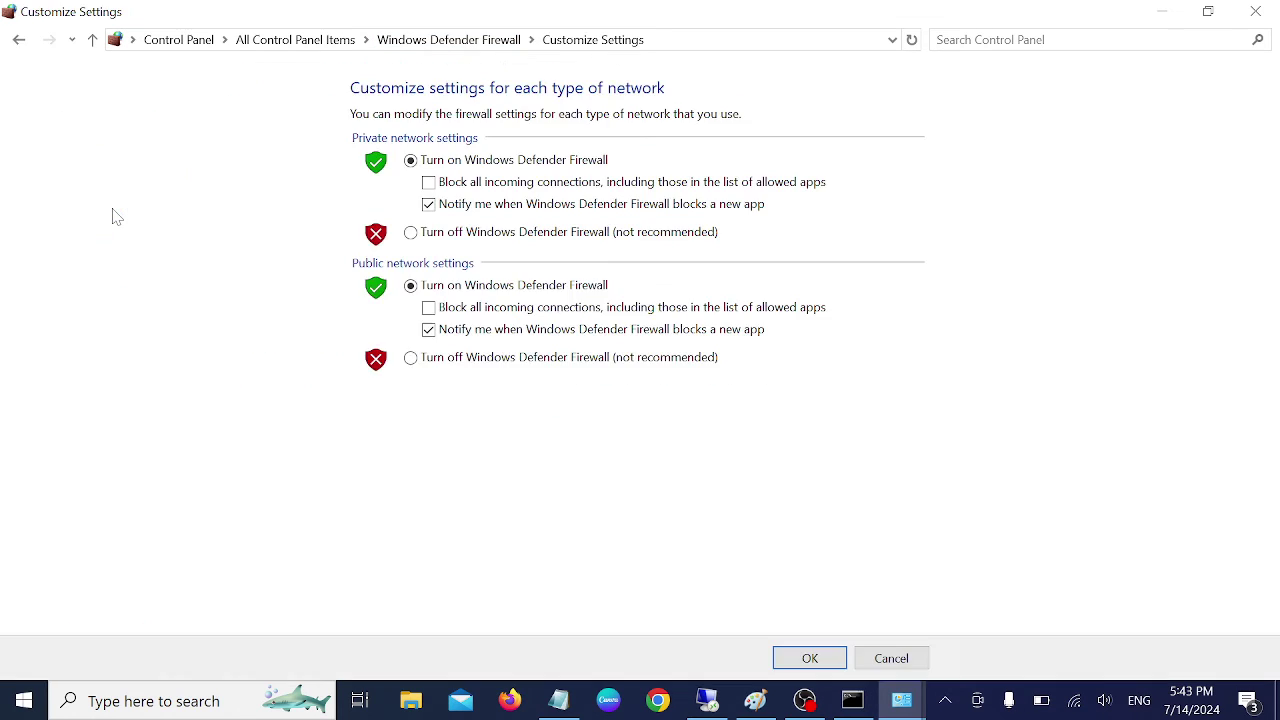
click(427, 238)
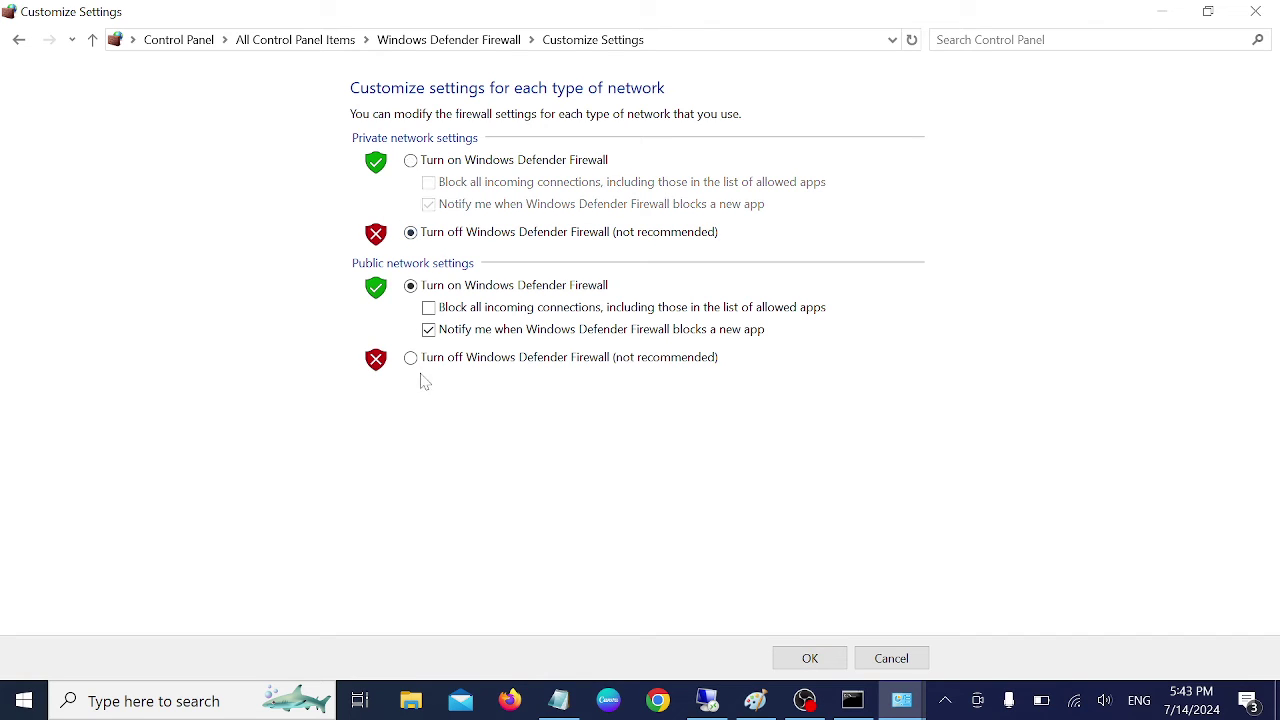
click(419, 361)
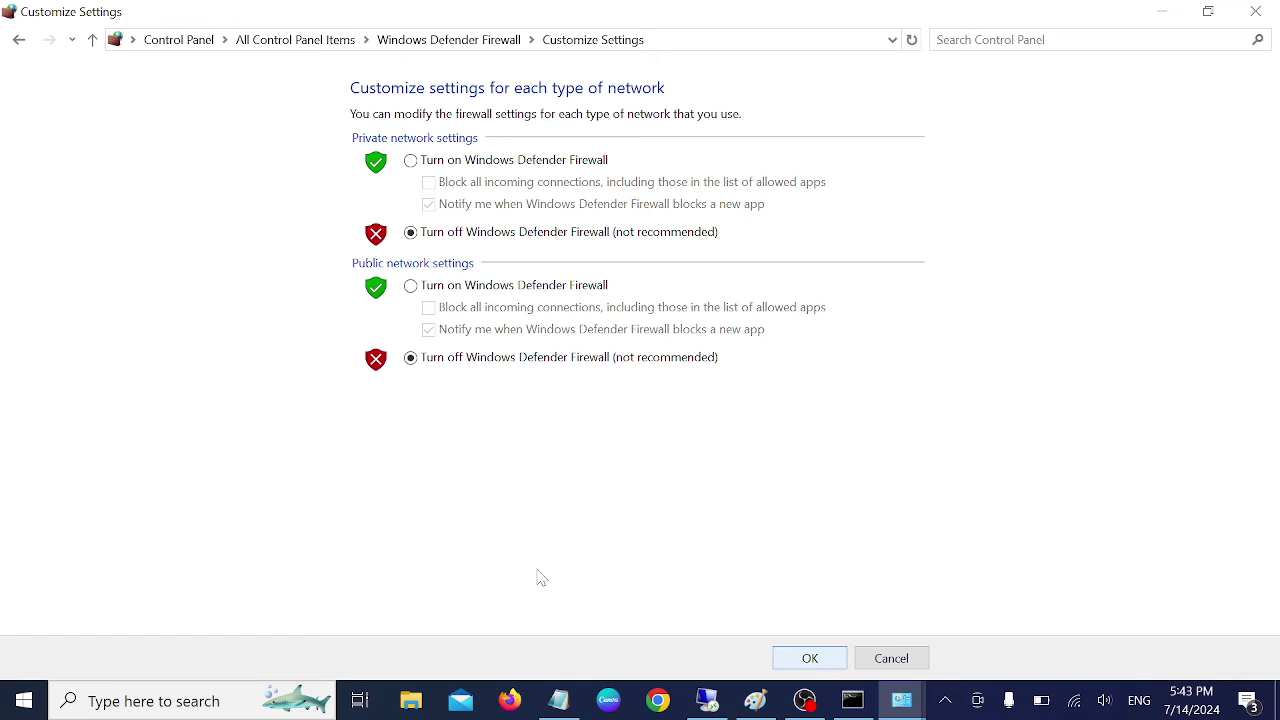
click(93, 41)
click(93, 41)
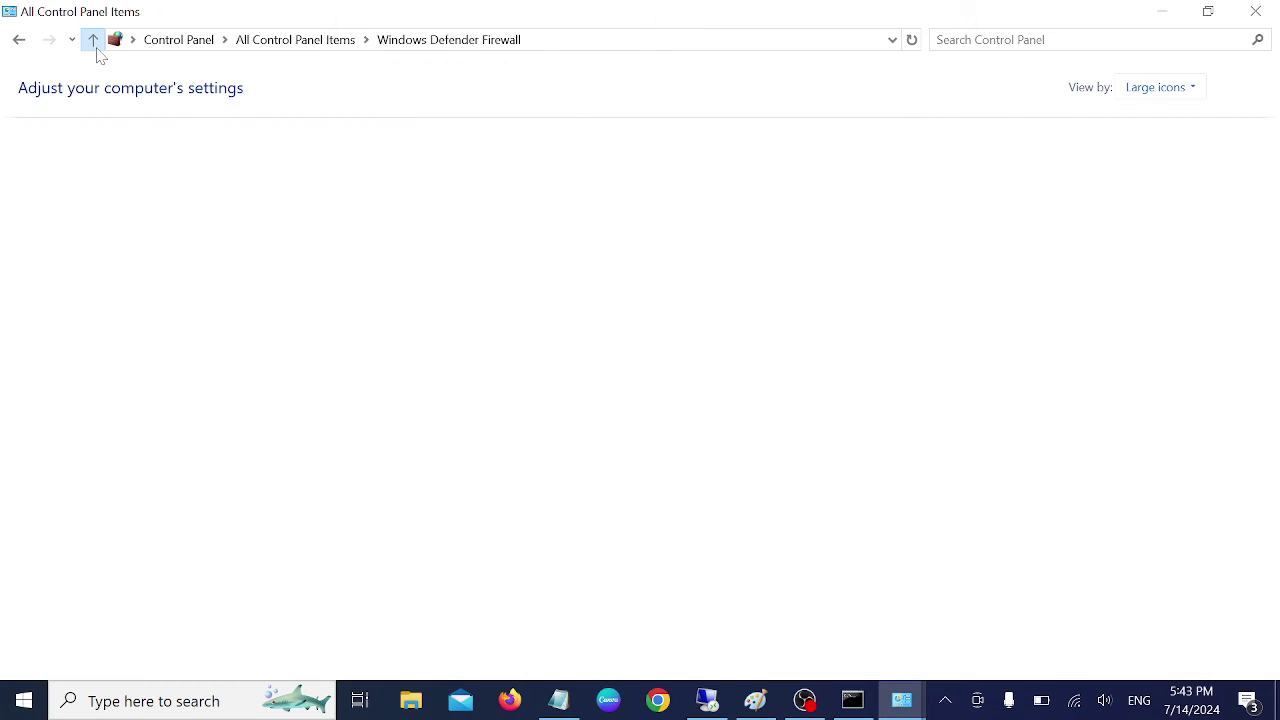
click(1262, 10)
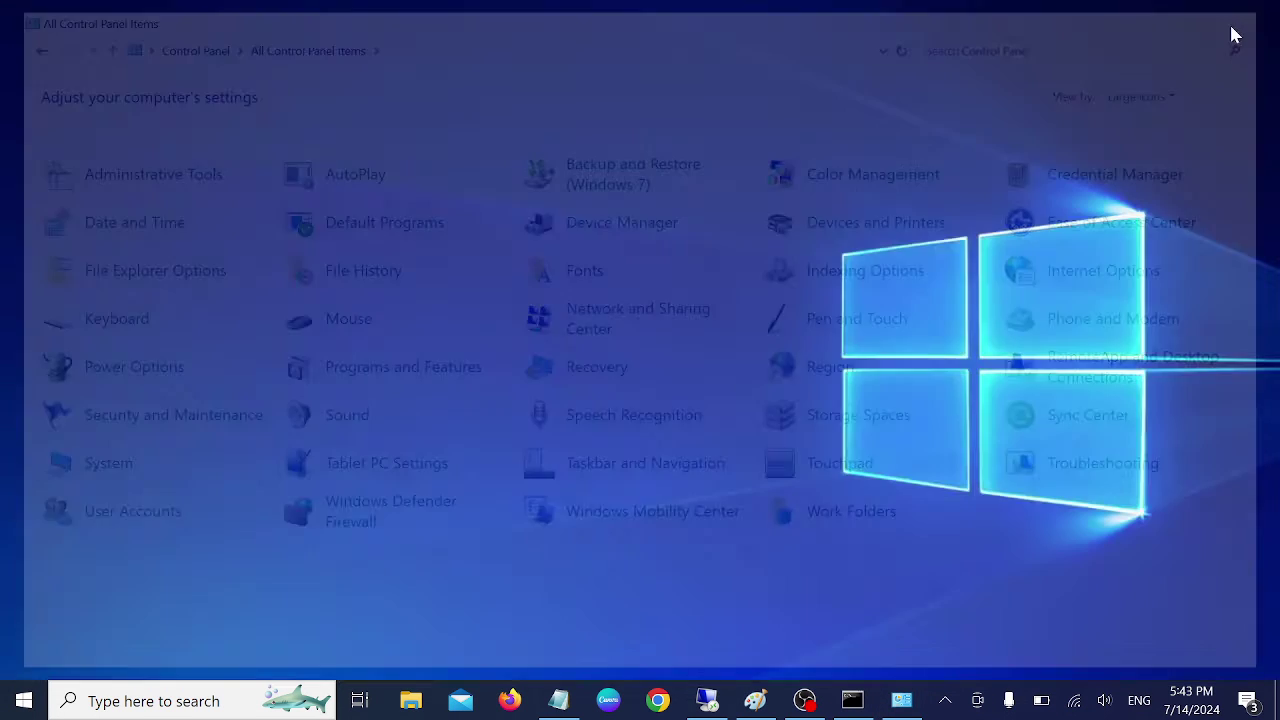
Open the Windows Security dashboard and go to the Virus & threat protection settings.
click(945, 700)
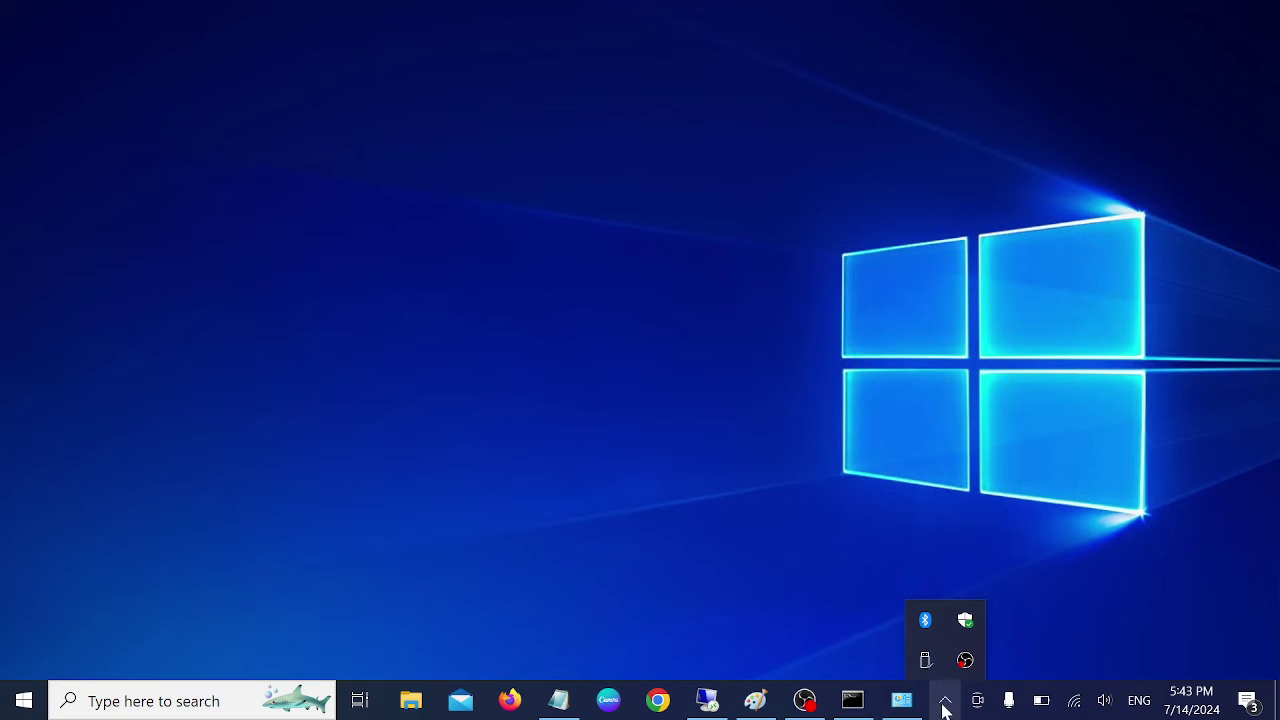
right_click(965, 620)
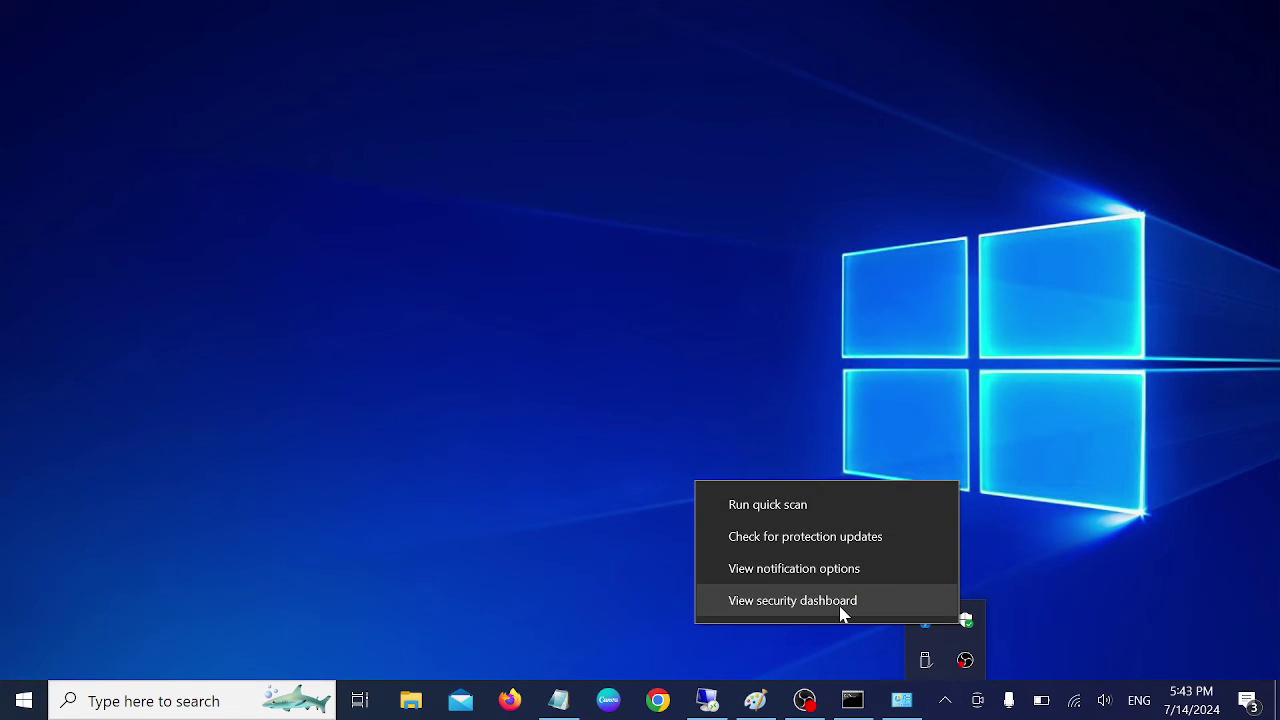
click(792, 600)
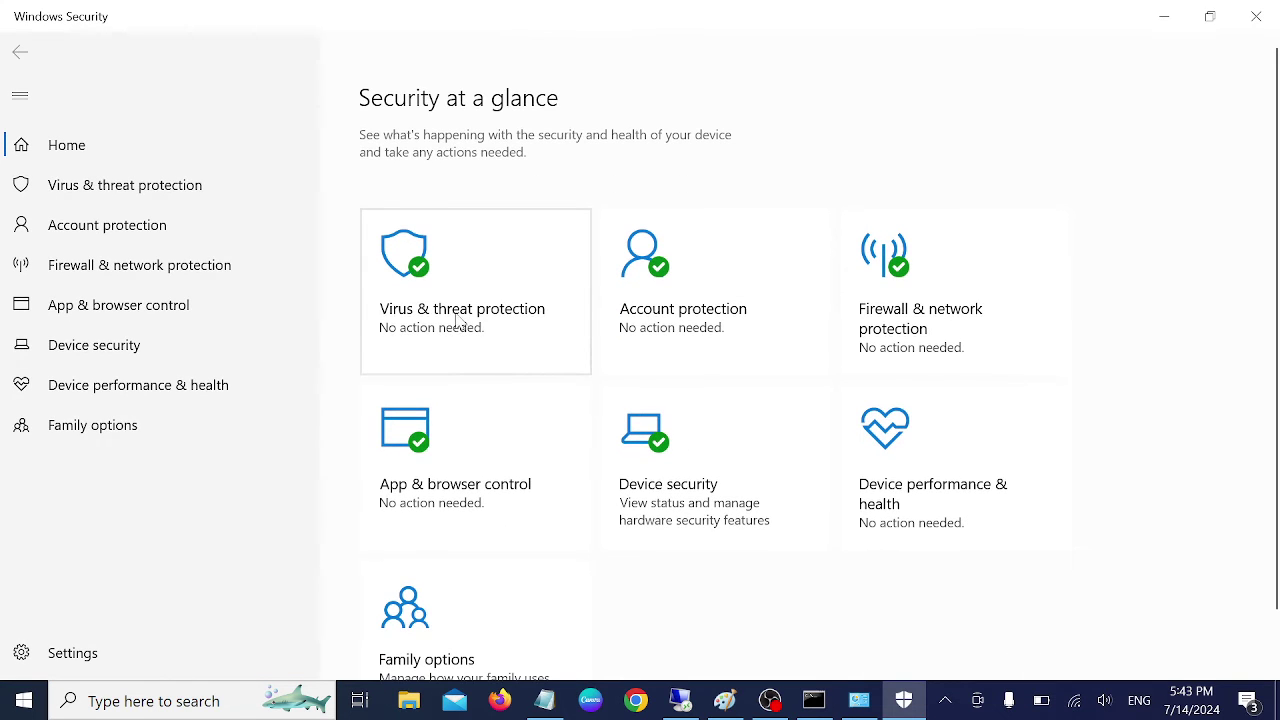
click(458, 318)
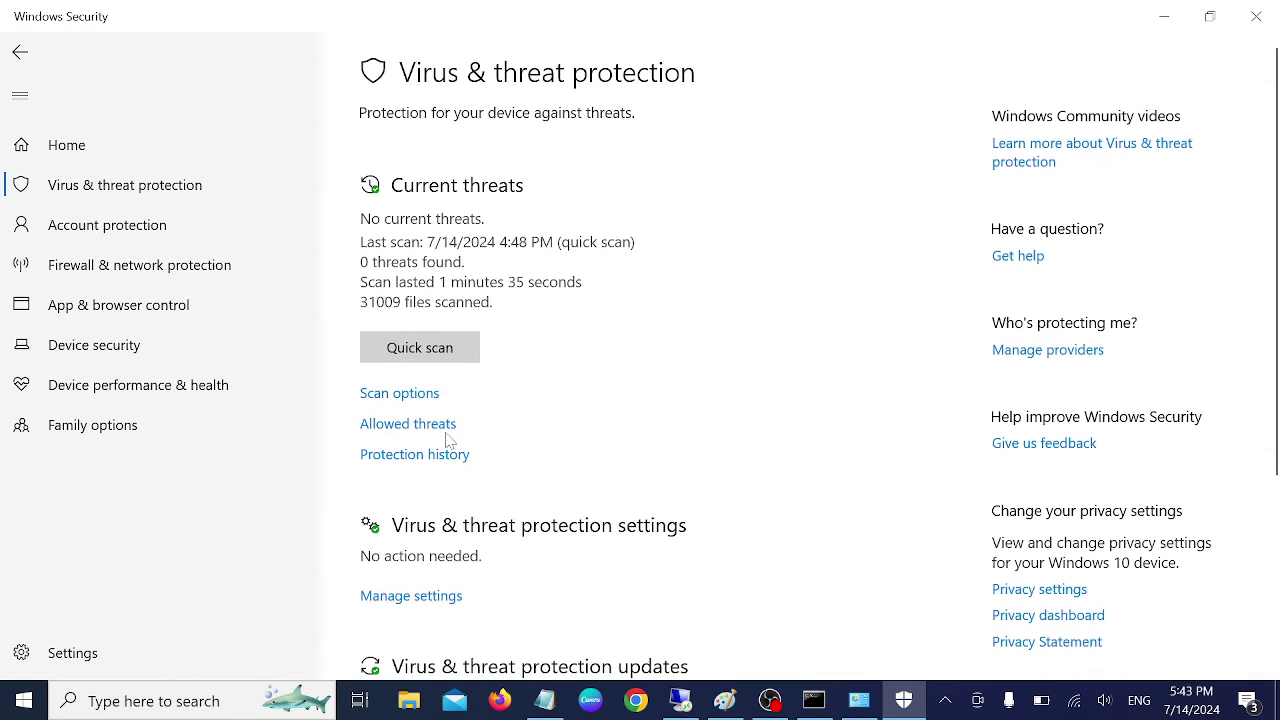
scroll(448, 440, down, 3)
scroll(420, 320, up, 2)
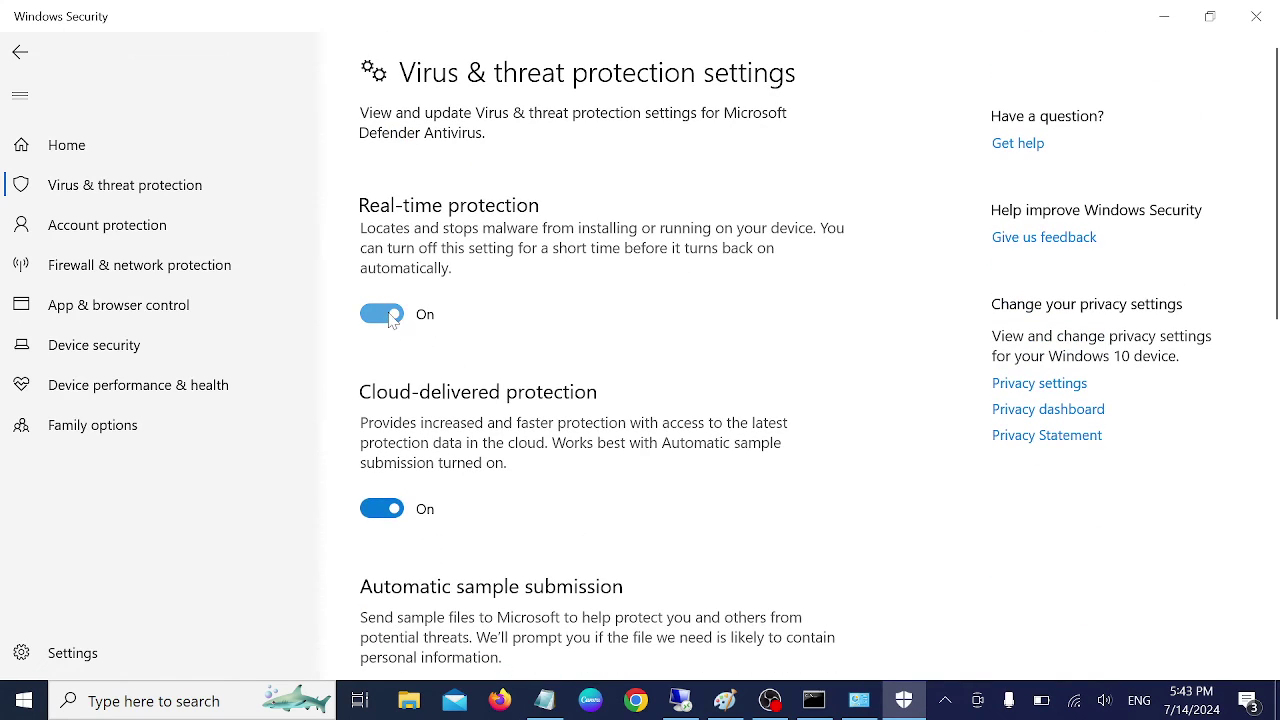
Turn off real-time protection, cloud-delivered protection, automatic sample submission and Tamper Protection.
click(390, 316)
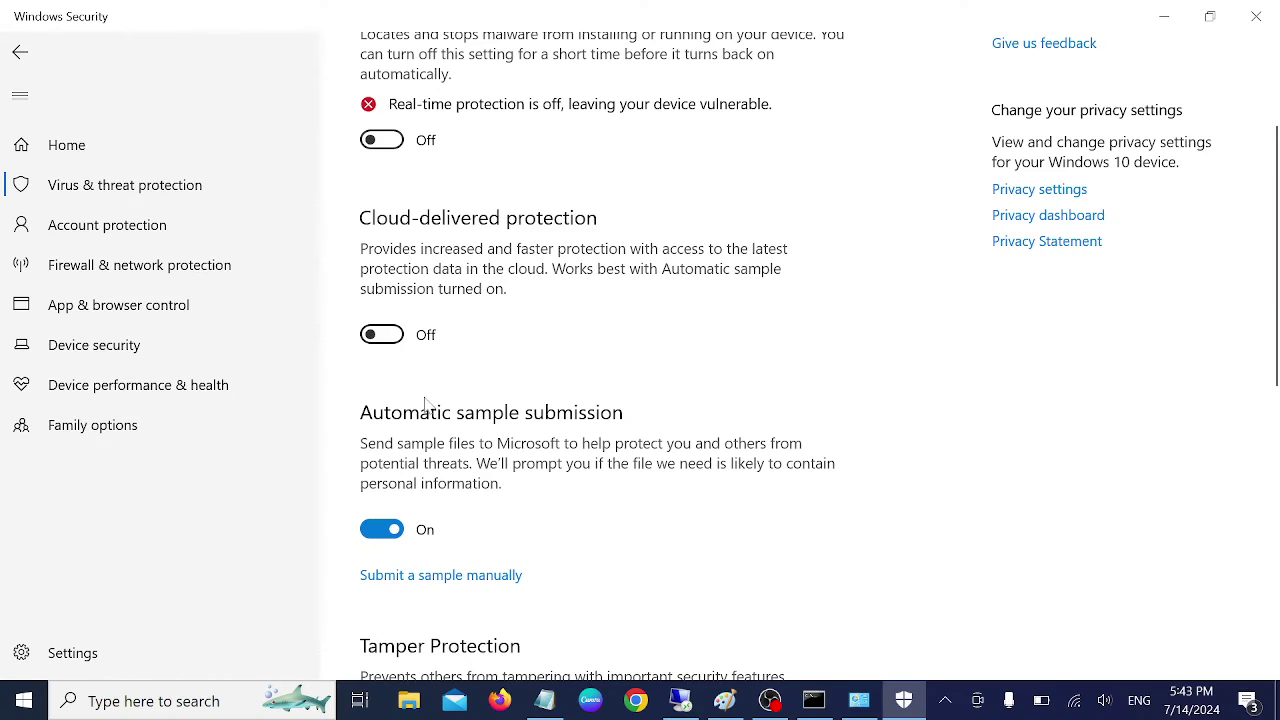
scroll(397, 337, down, 3)
click(381, 277)
click(381, 511)
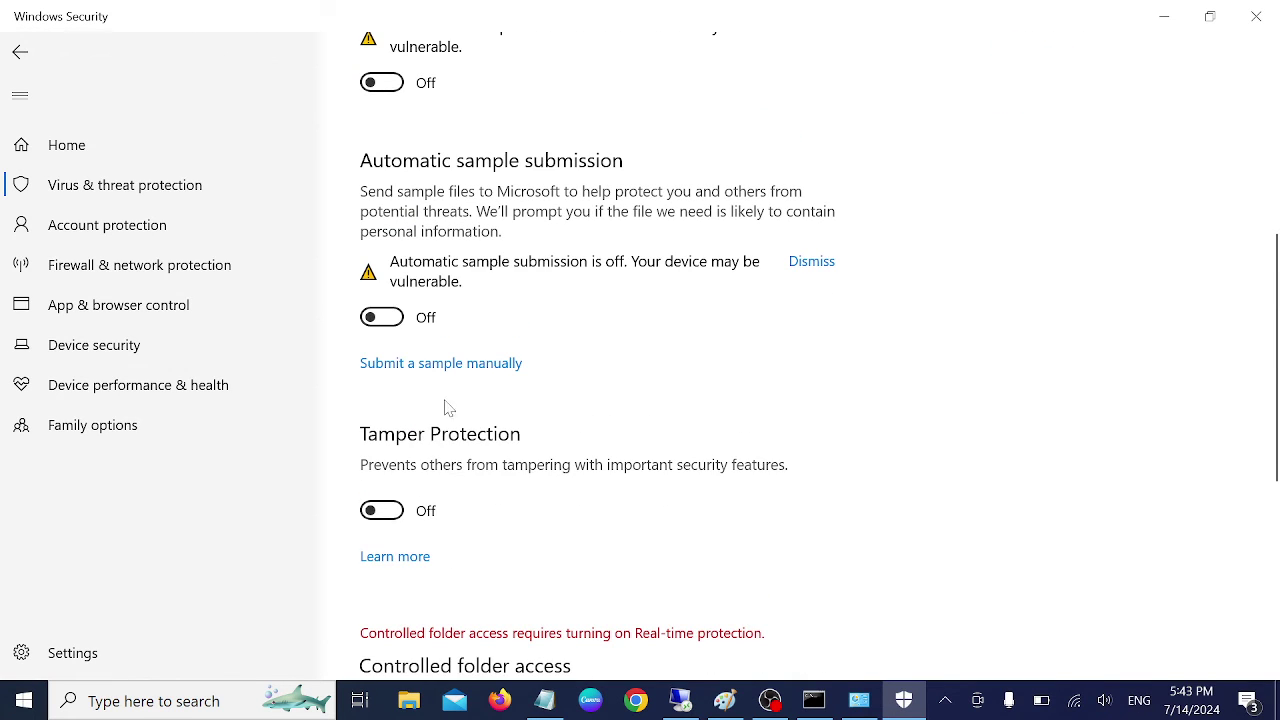
Turn Tamper Protection, automatic sample submission, cloud-delivered protection and real-time protection back on.
scroll(457, 431, down, 3)
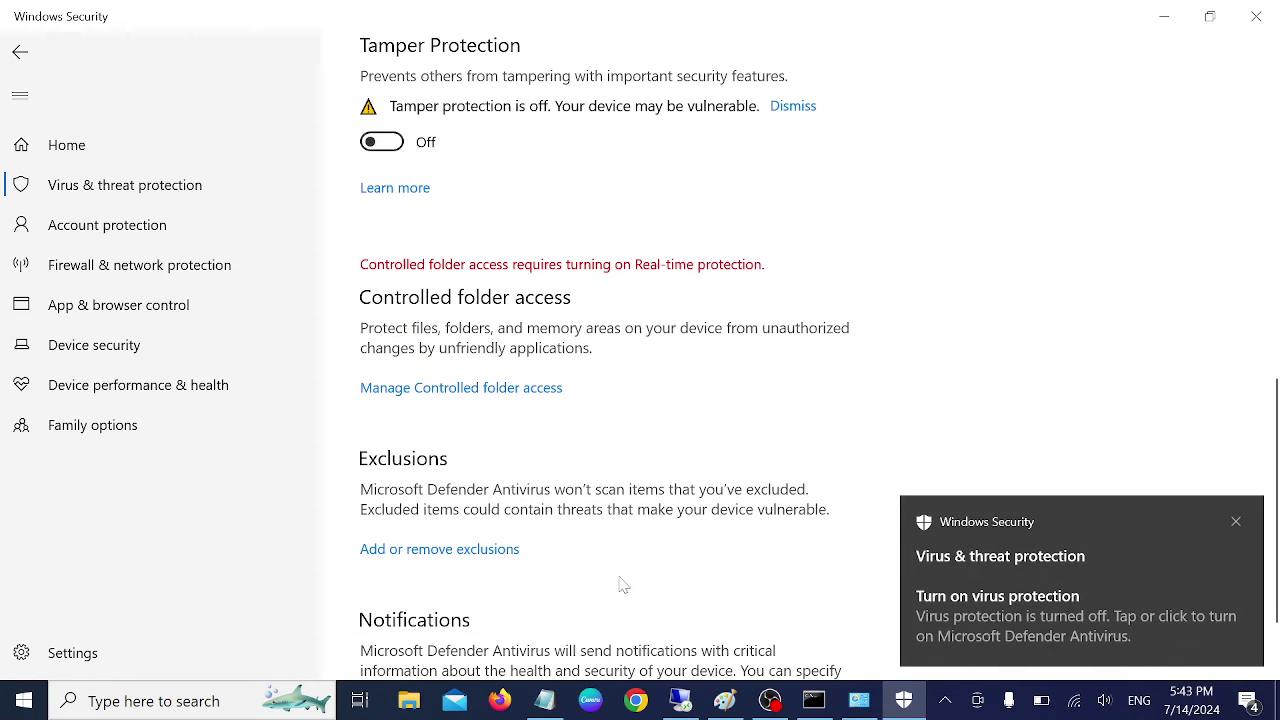
scroll(545, 510, up, 2)
scroll(545, 510, up, 1)
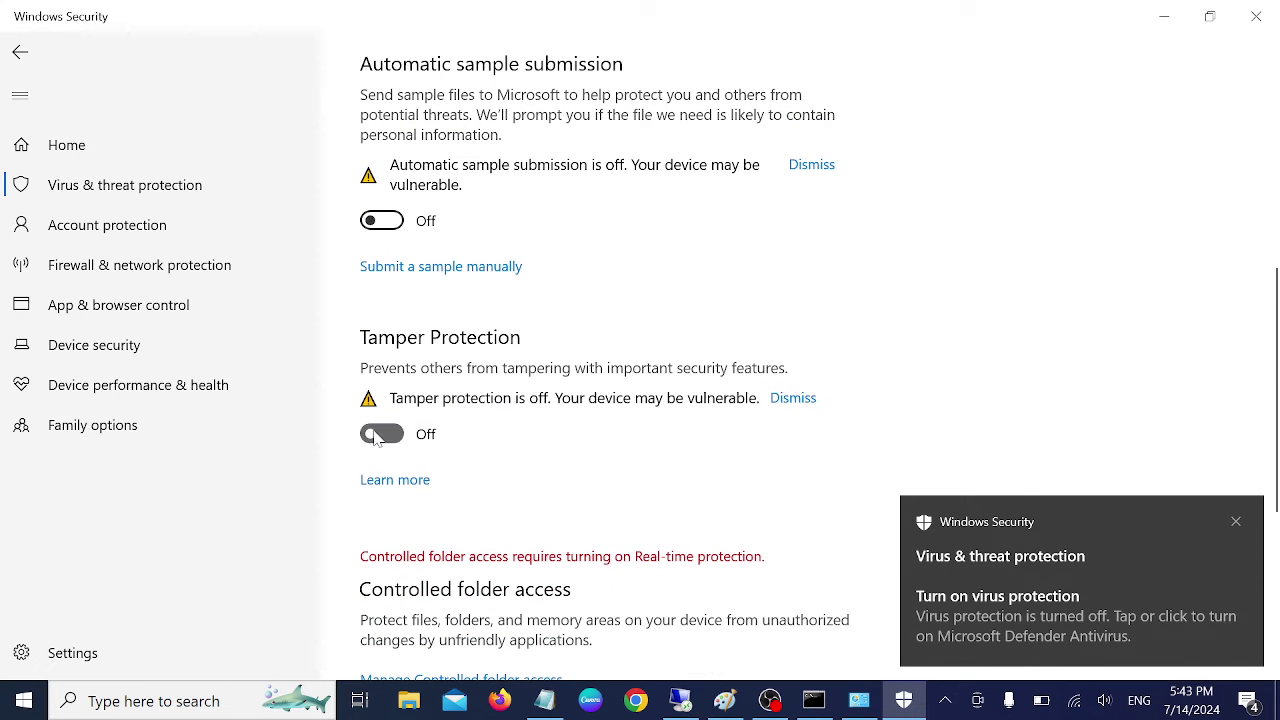
scroll(443, 480, up, 3)
scroll(437, 505, up, 1)
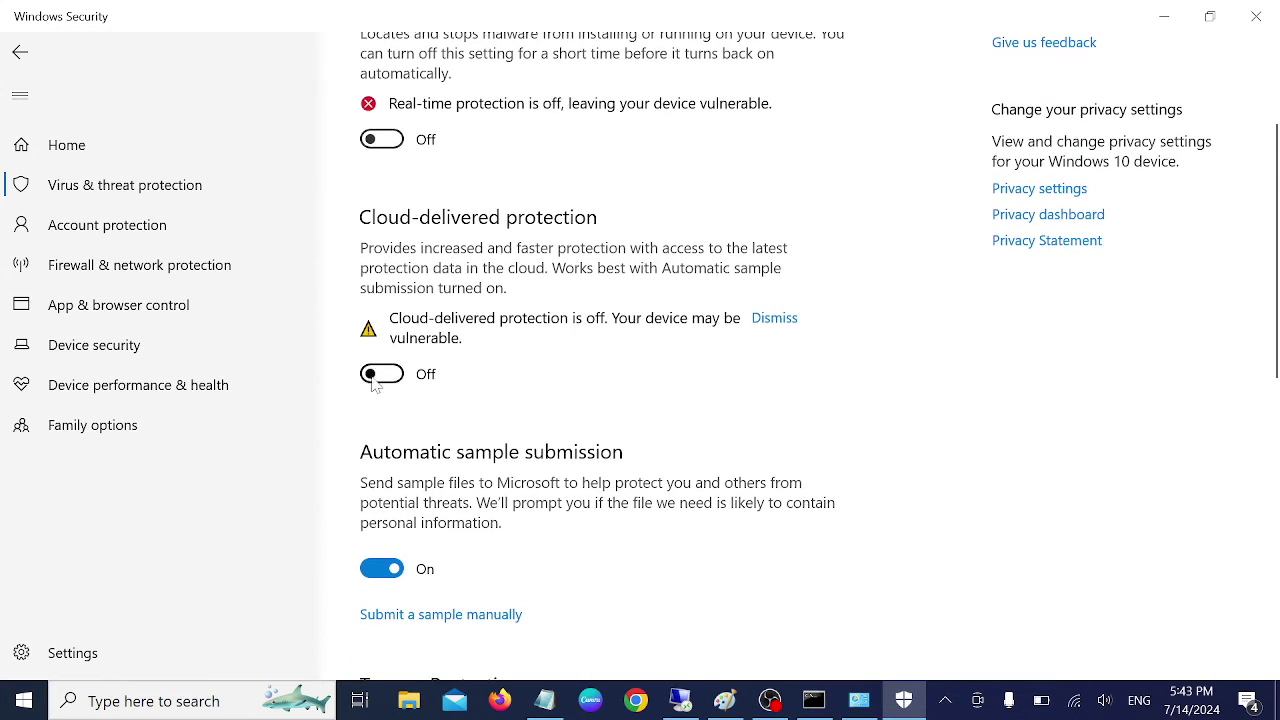
click(376, 375)
scroll(377, 380, up, 2)
click(383, 345)
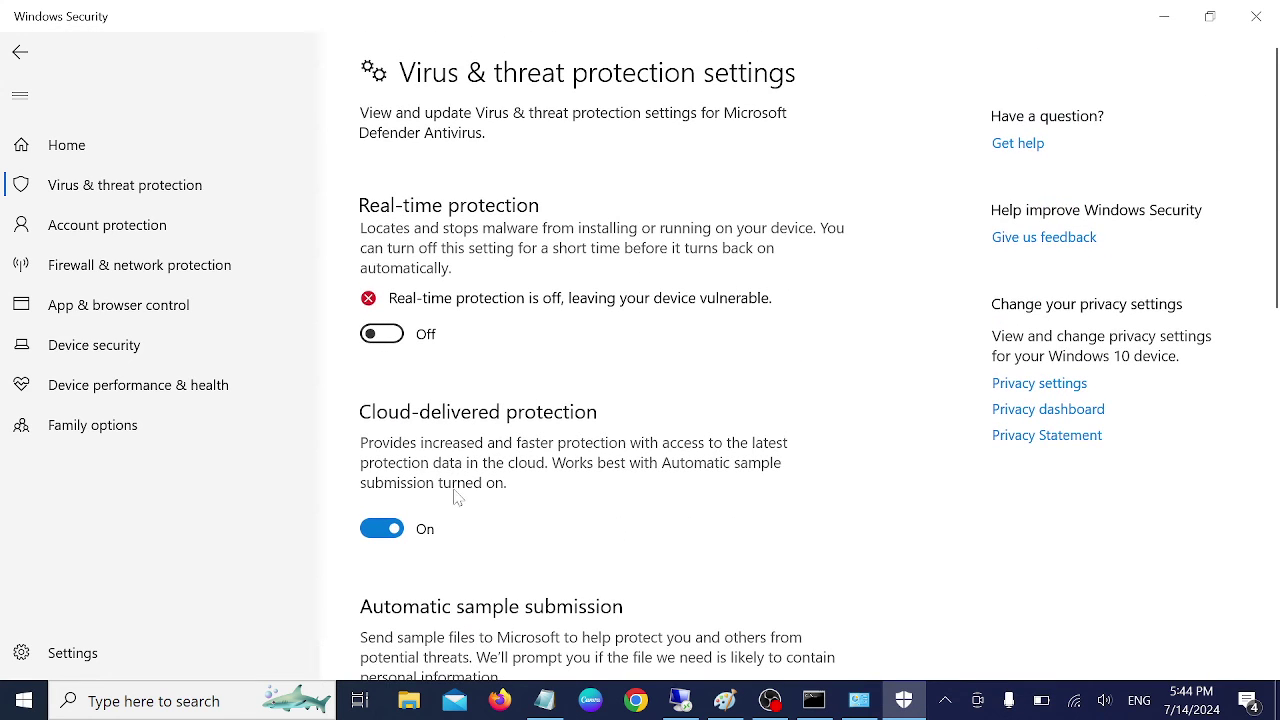
click(394, 348)
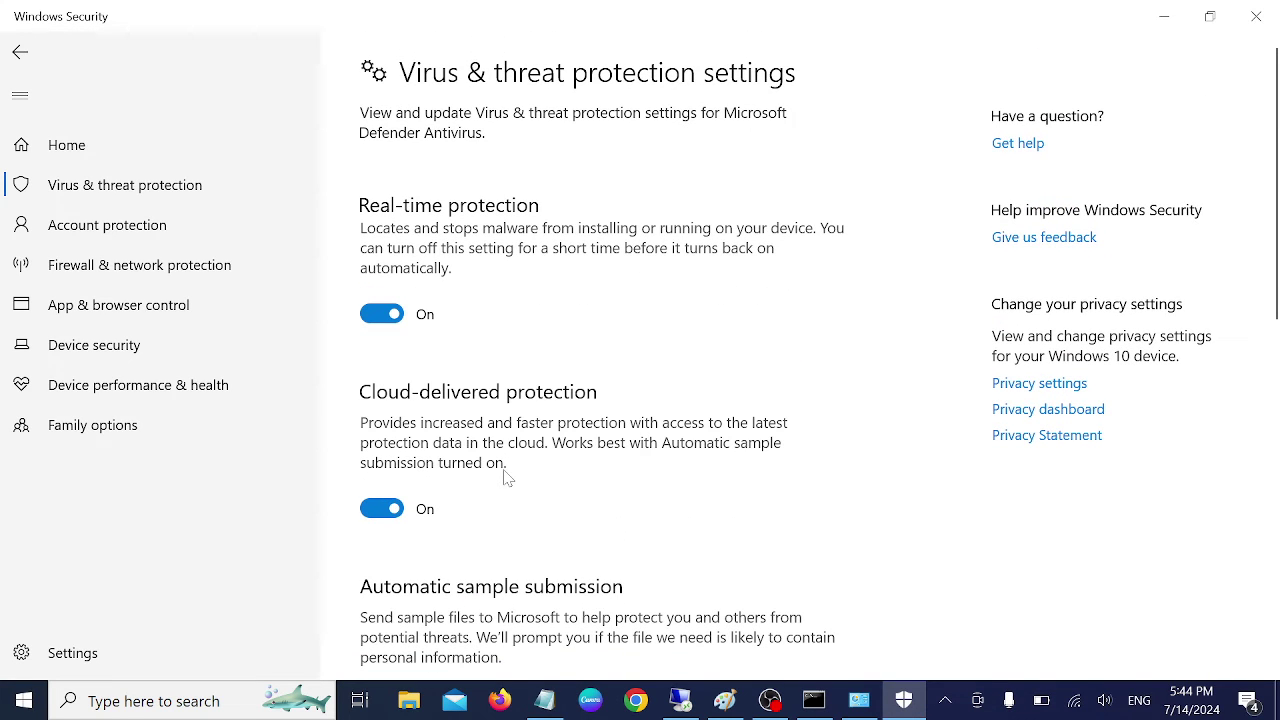
Minimize Windows Security, return to the Notepad notes and highlight the Step 10 line and the "Disable Experimental QUIC Protocol" text of Step 11.
click(1164, 17)
click(558, 700)
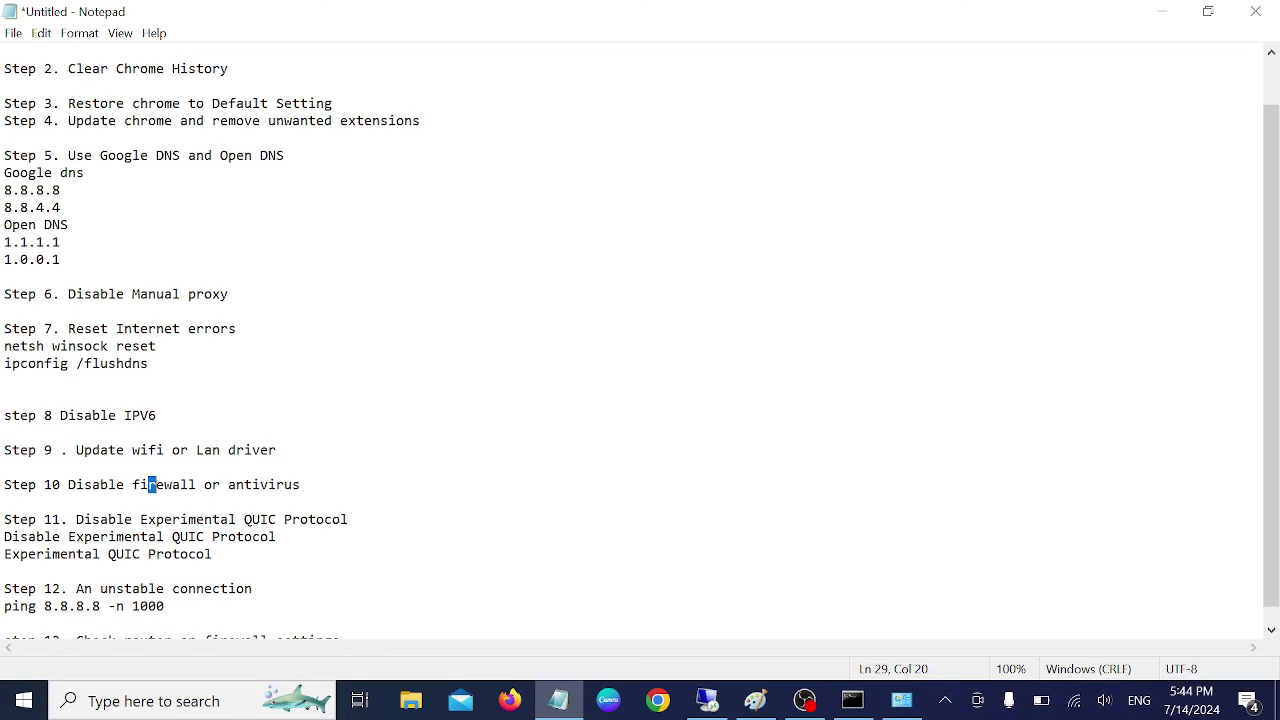
scroll(640, 340, down, 1)
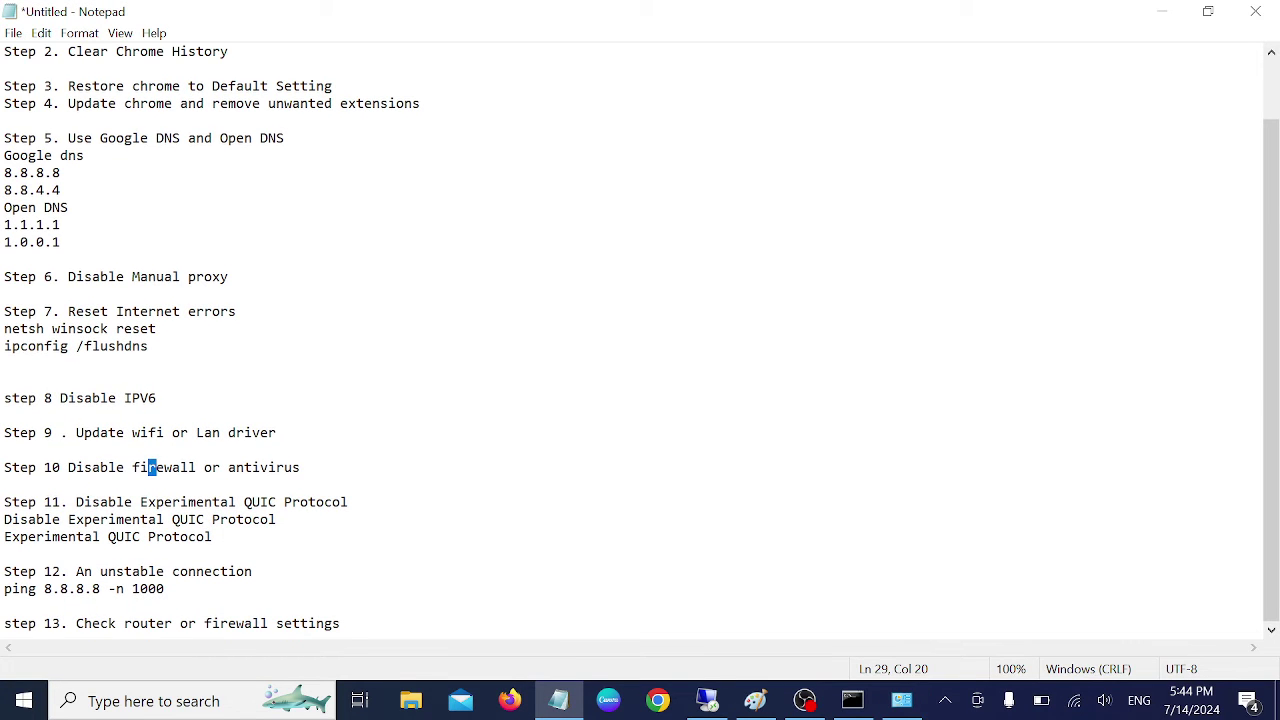
drag(300, 467, 4, 467)
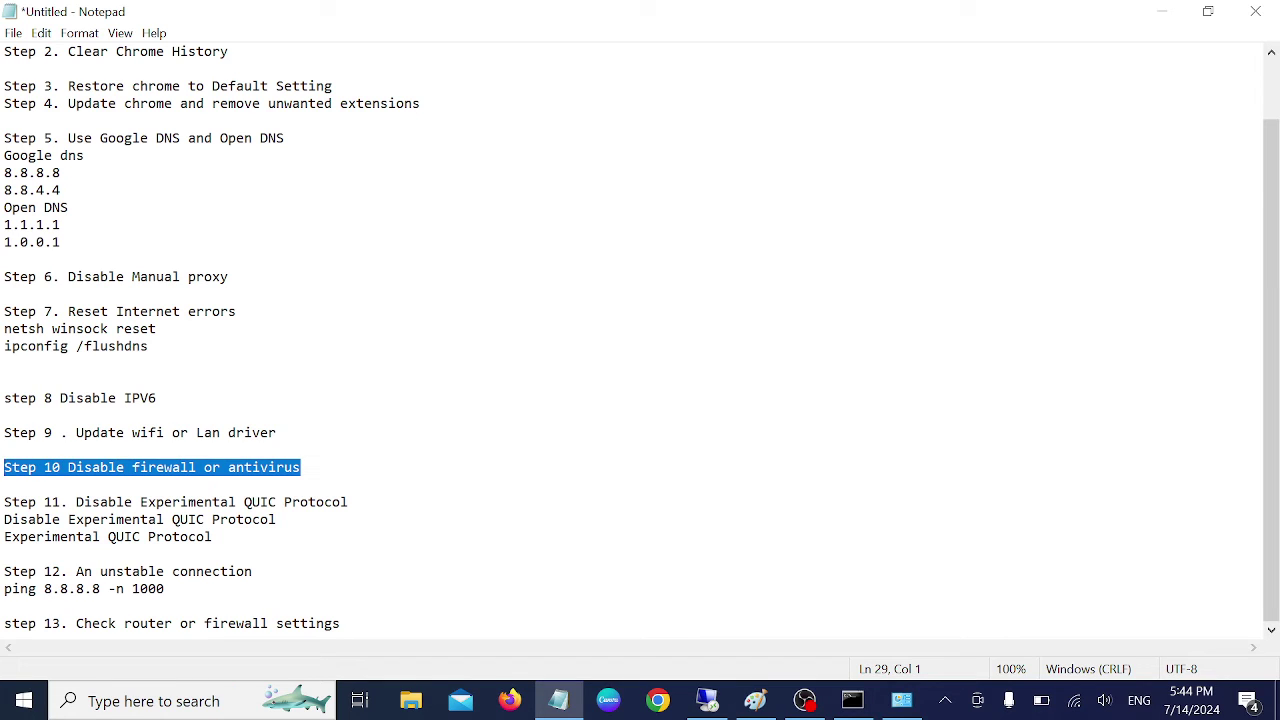
click(301, 467)
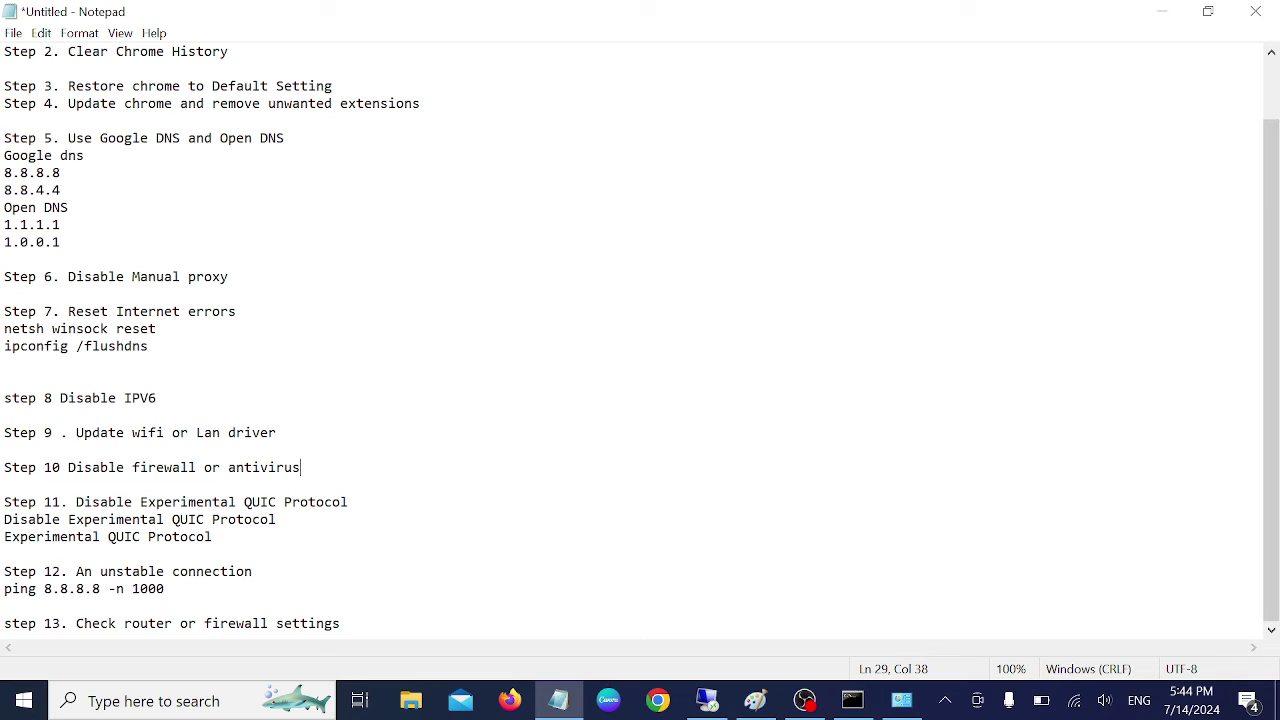
drag(92, 502, 348, 502)
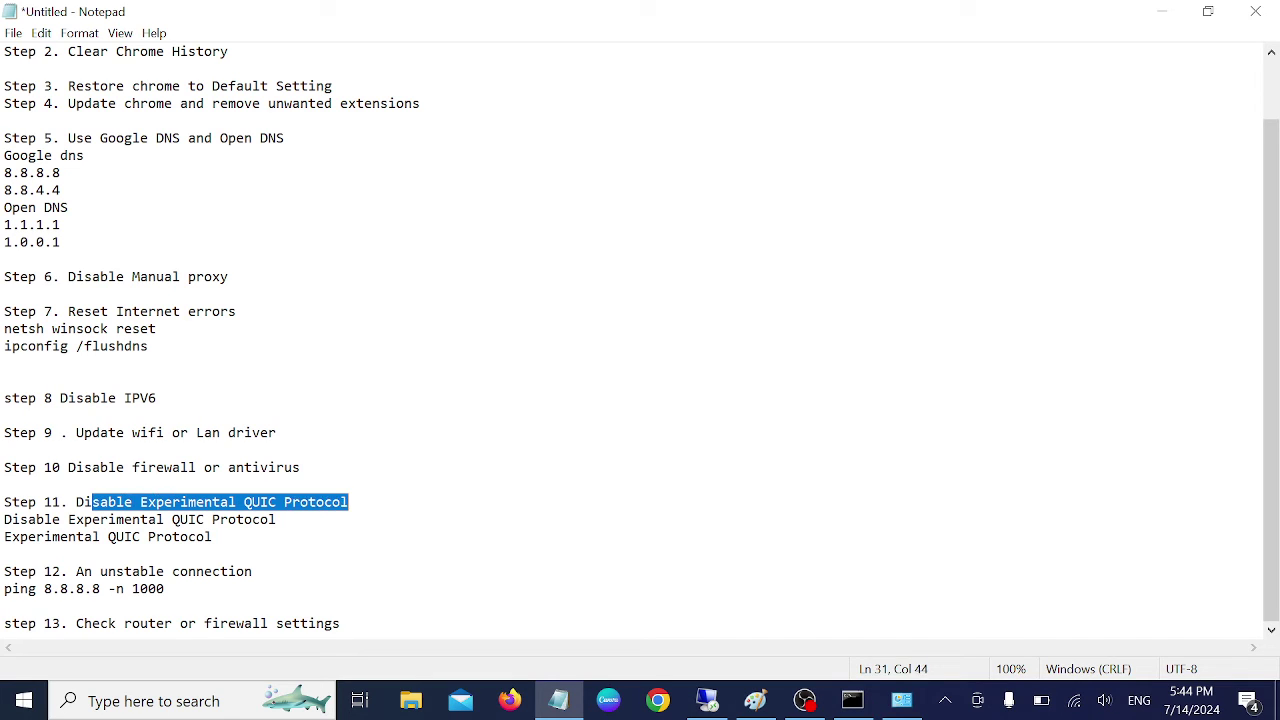
key(Right)
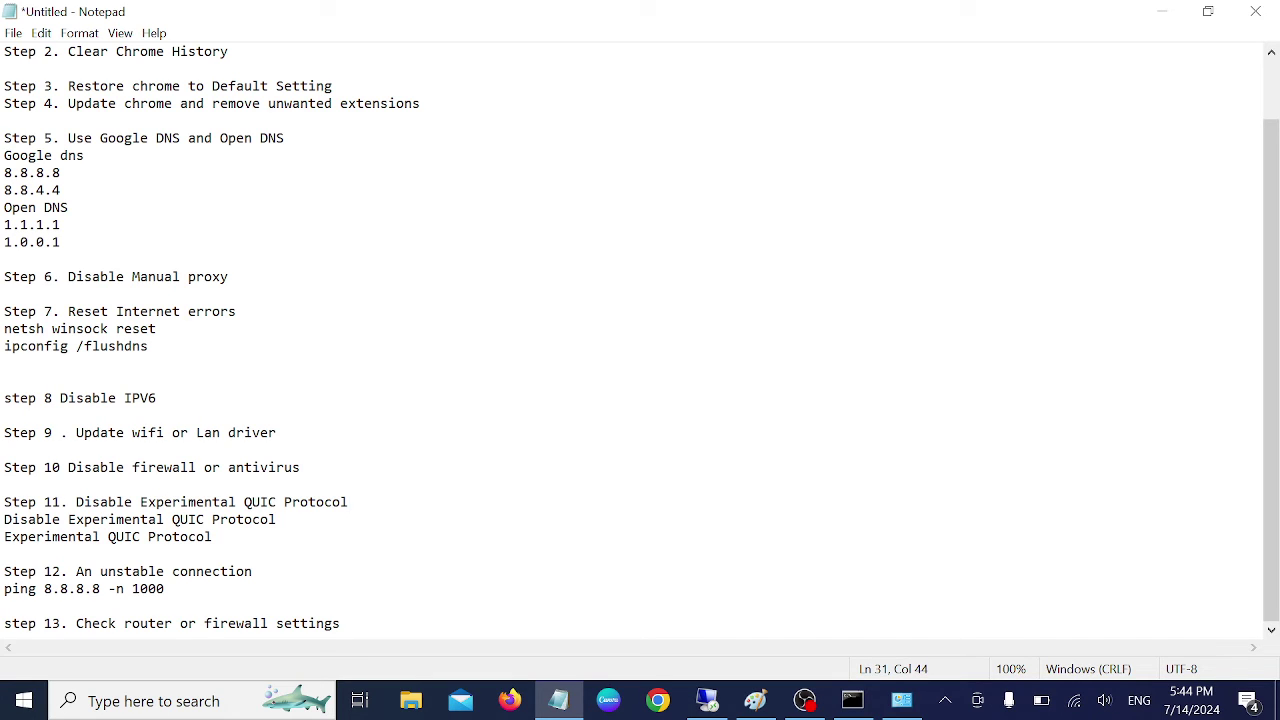
Switch to Chrome and try to open the experimental flags page with the address settings://flags.
click(668, 697)
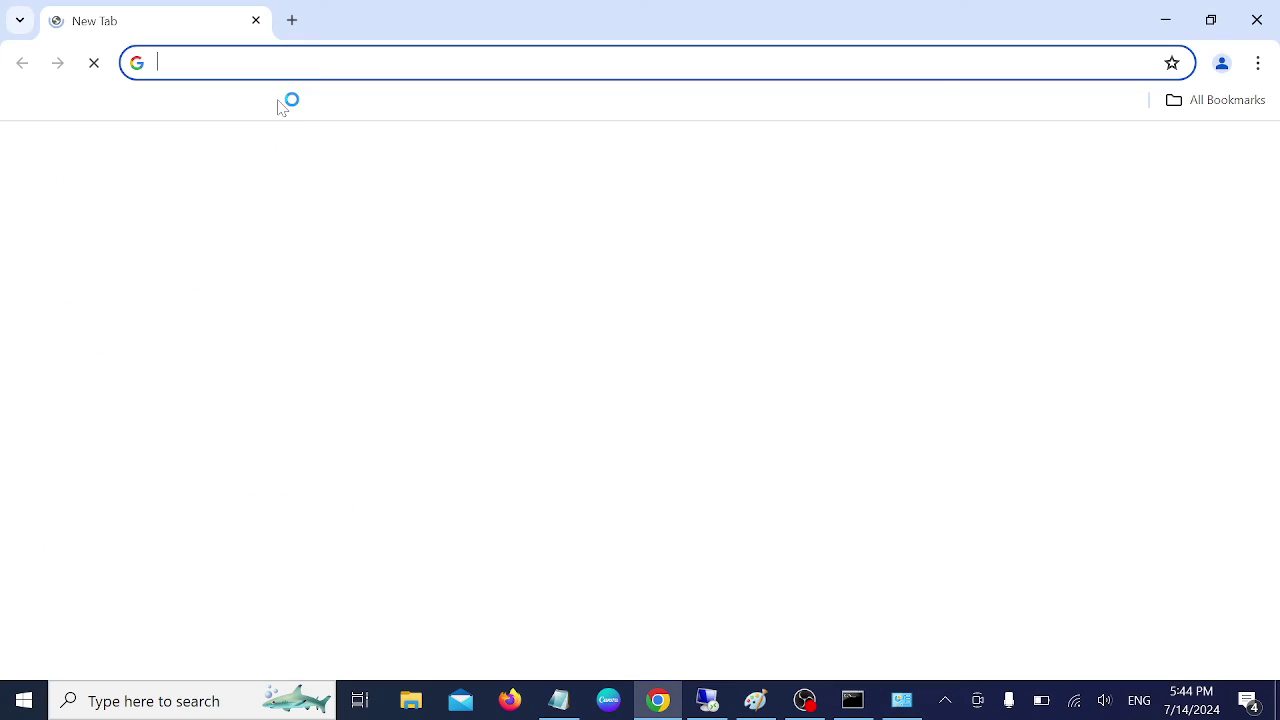
click(560, 699)
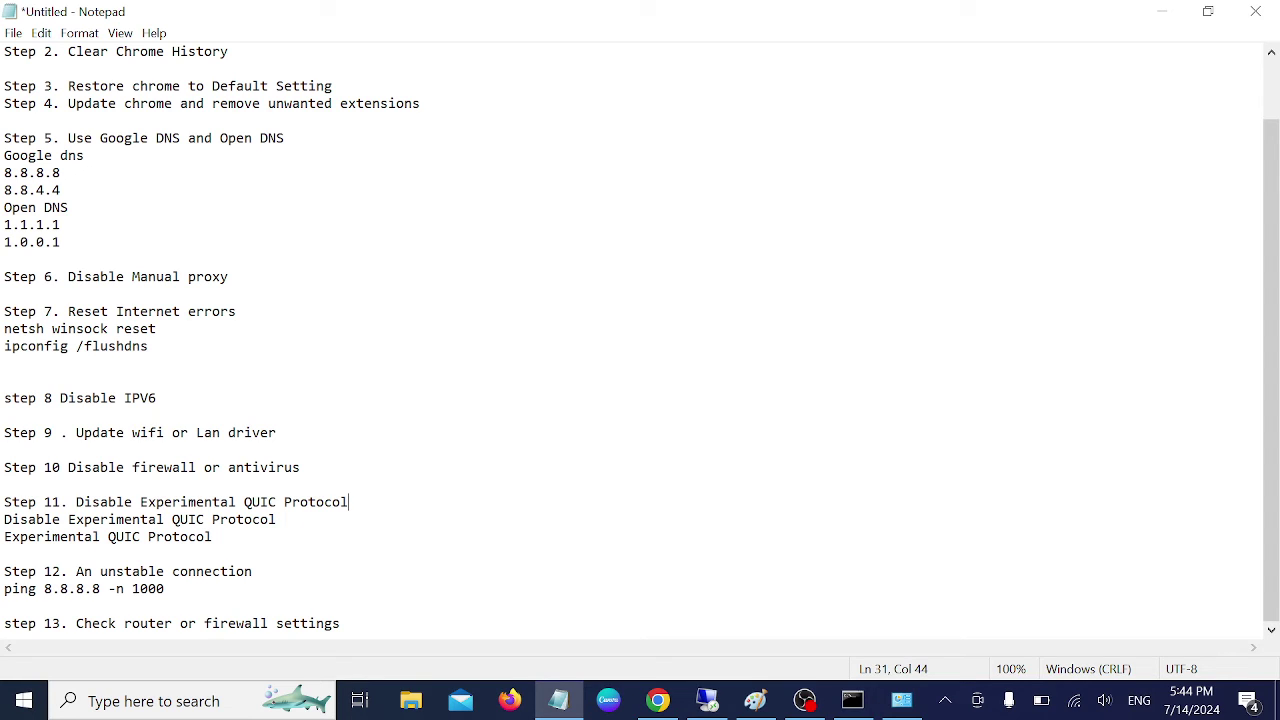
click(658, 700)
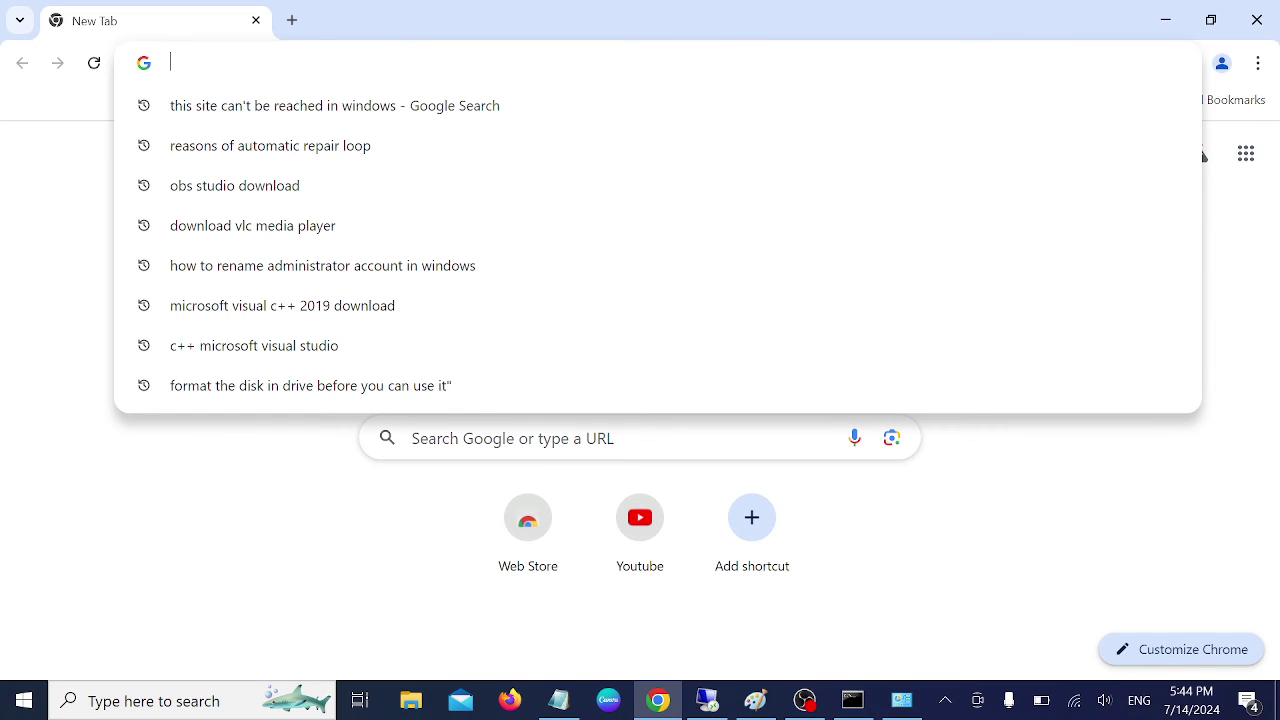
text(fal)
key(BackSpace)
key(BackSpace)
key(BackSpace)
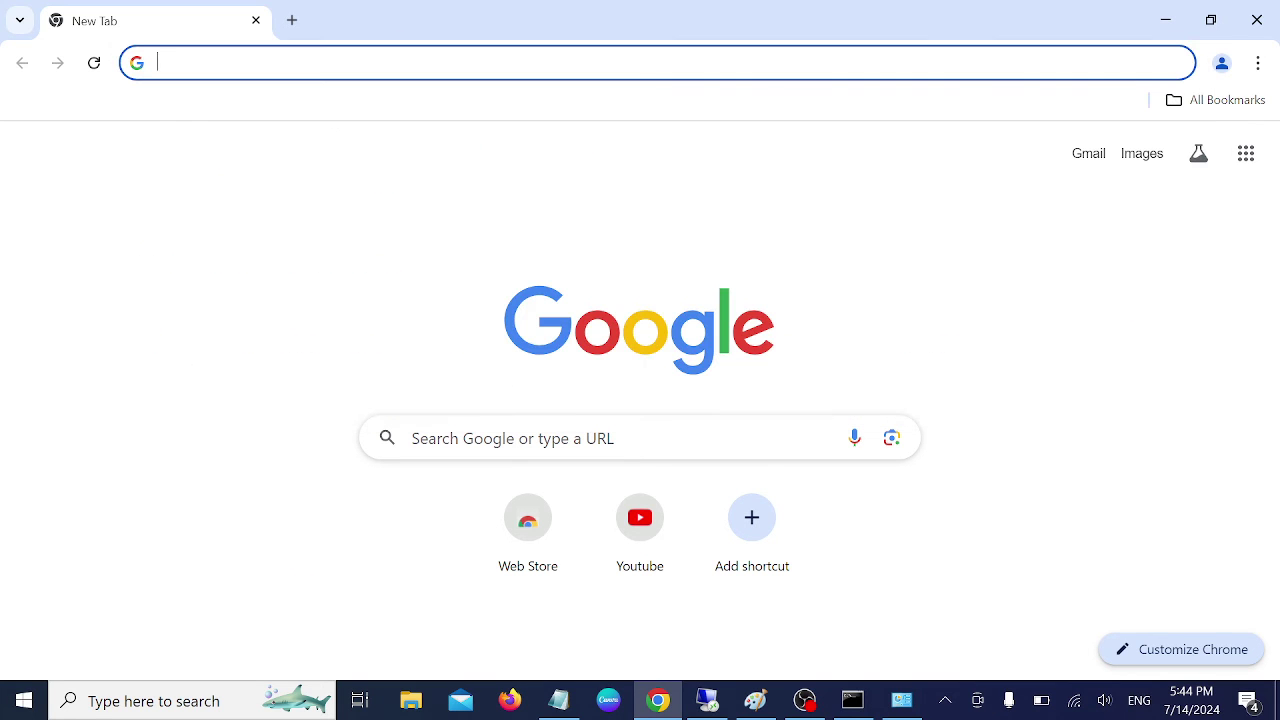
text(setting)
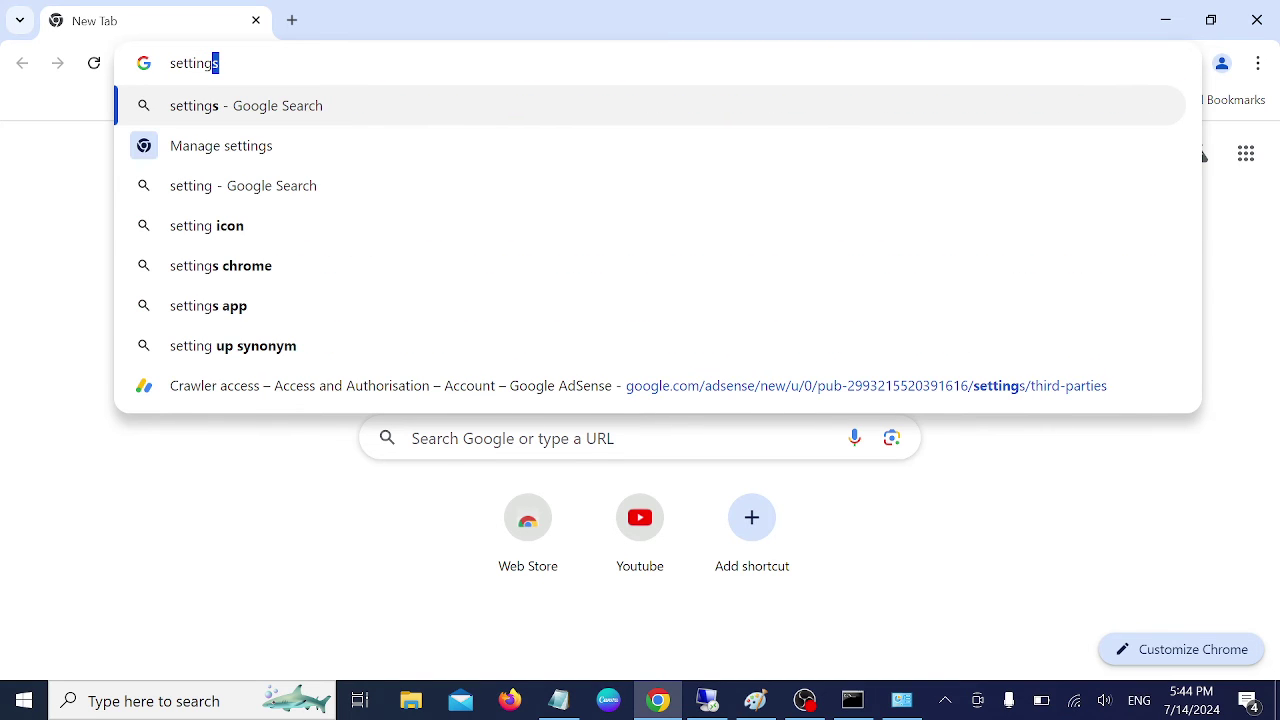
text(s;)
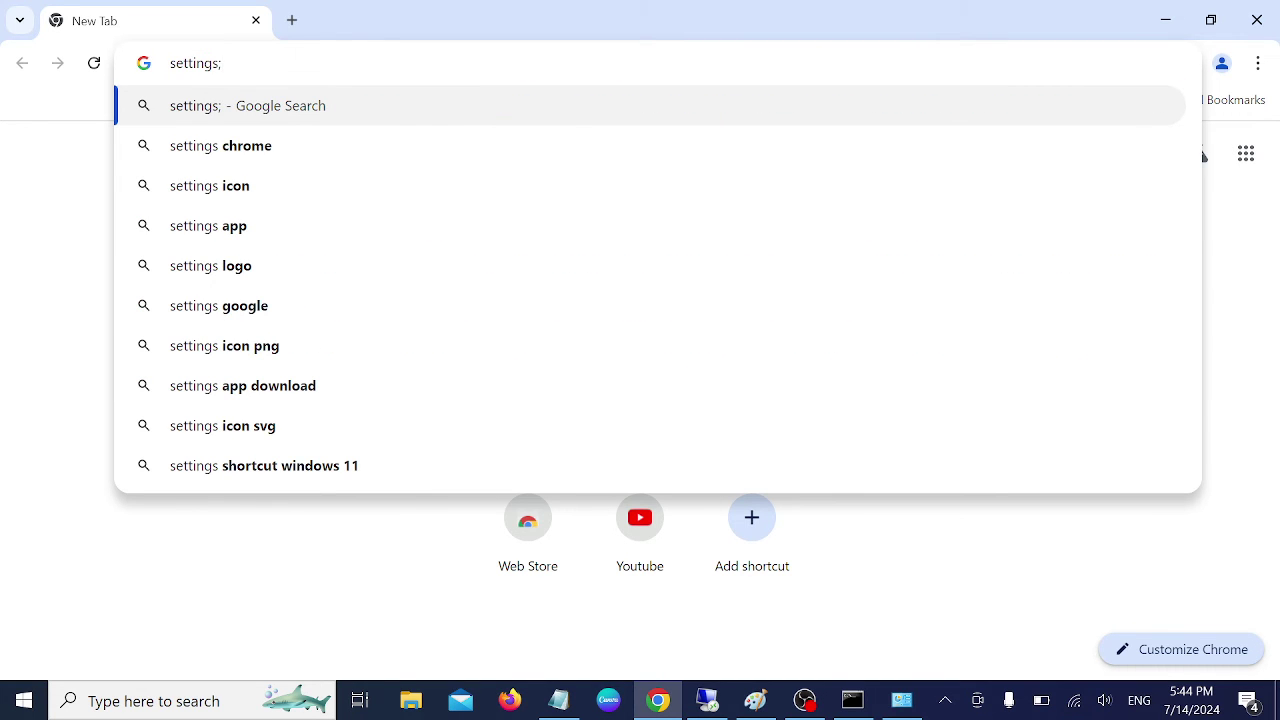
key(BackSpace)
text(:)
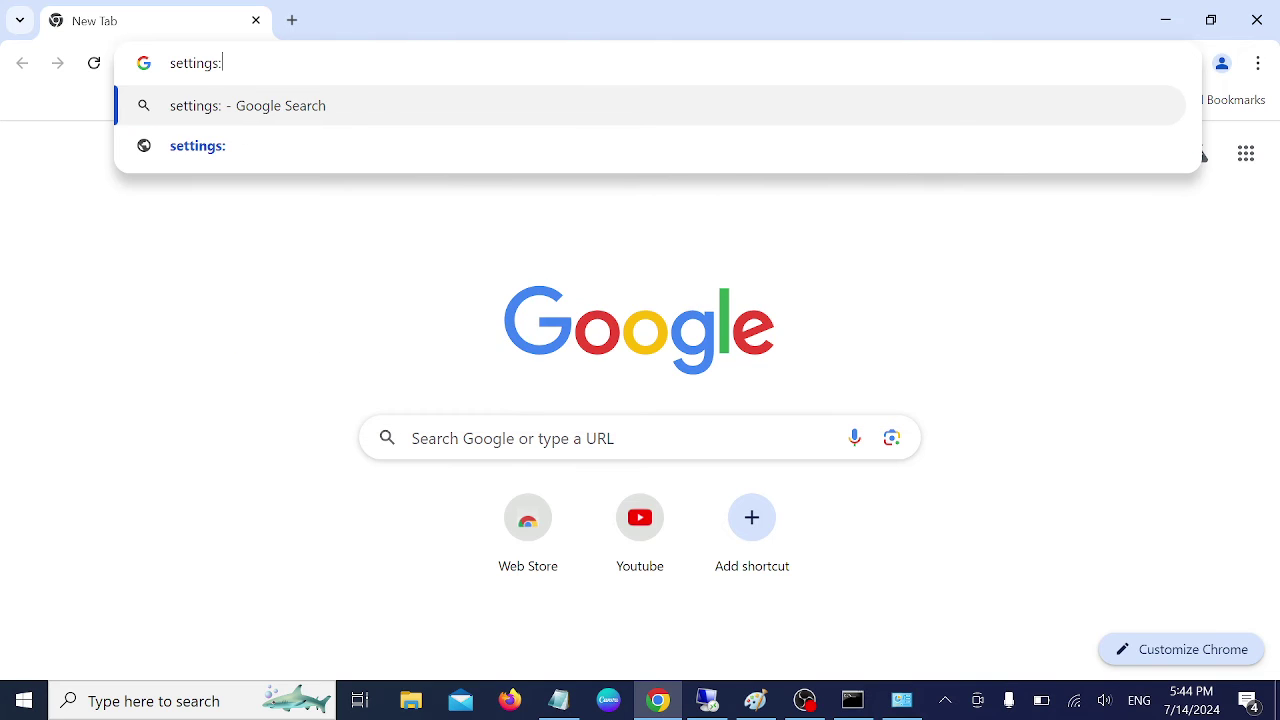
text(//flags)
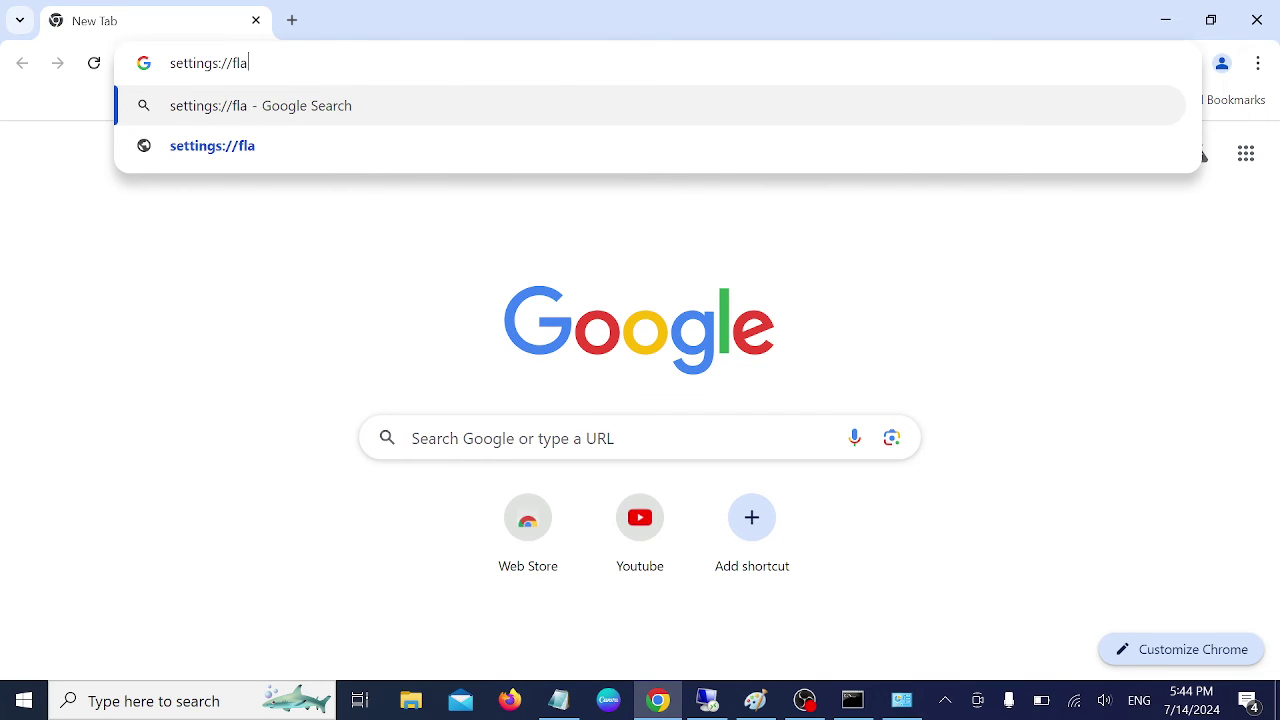
key(Return)
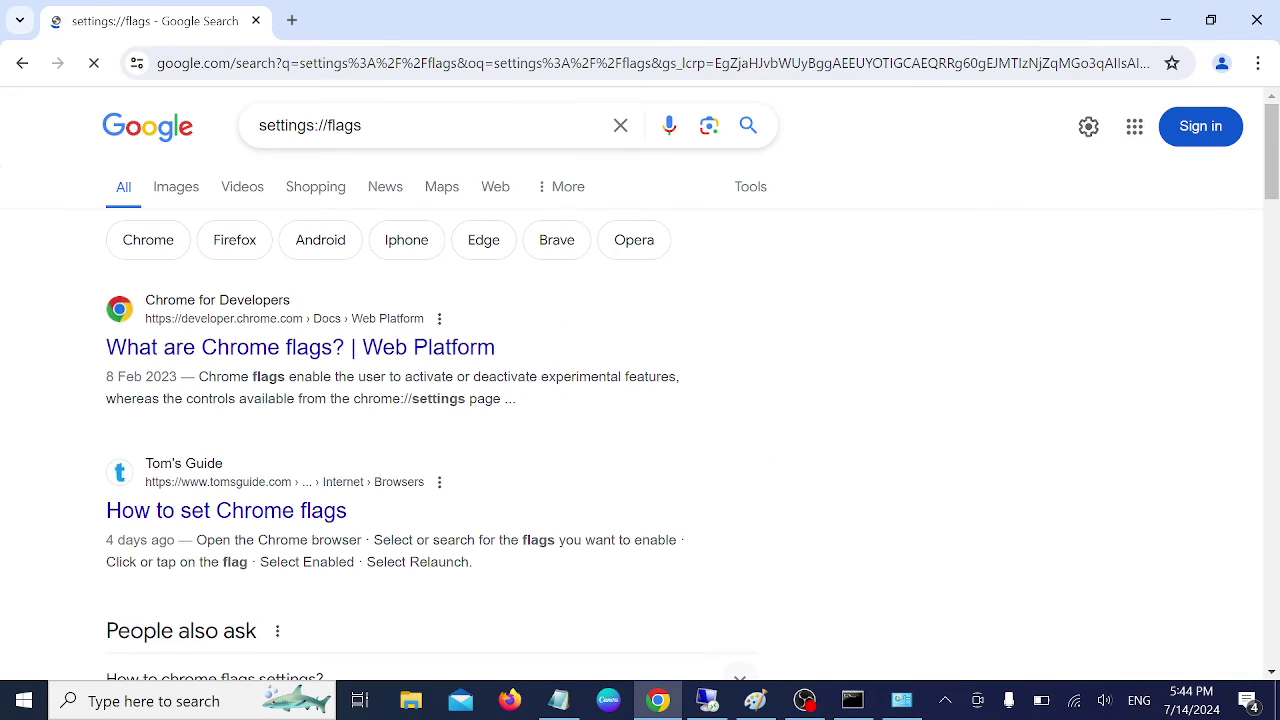
Open Chrome's settings and search them for "flags".
click(1260, 64)
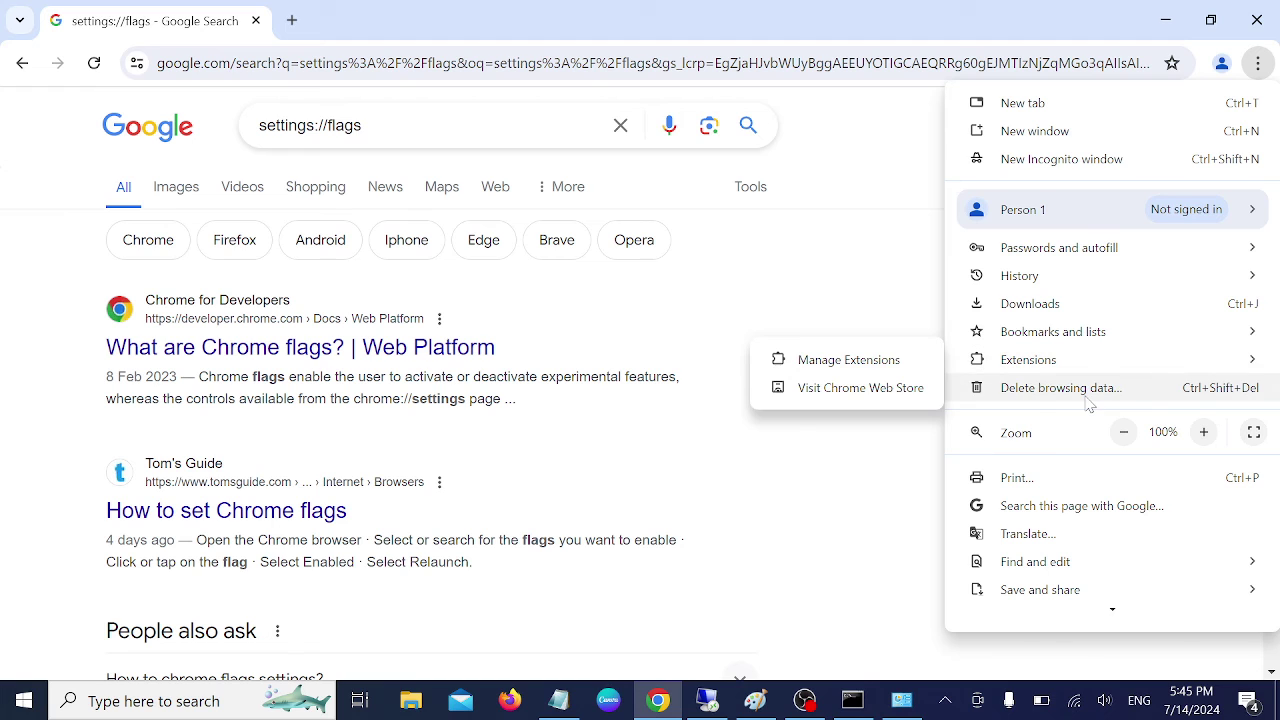
scroll(1054, 603, down, 2)
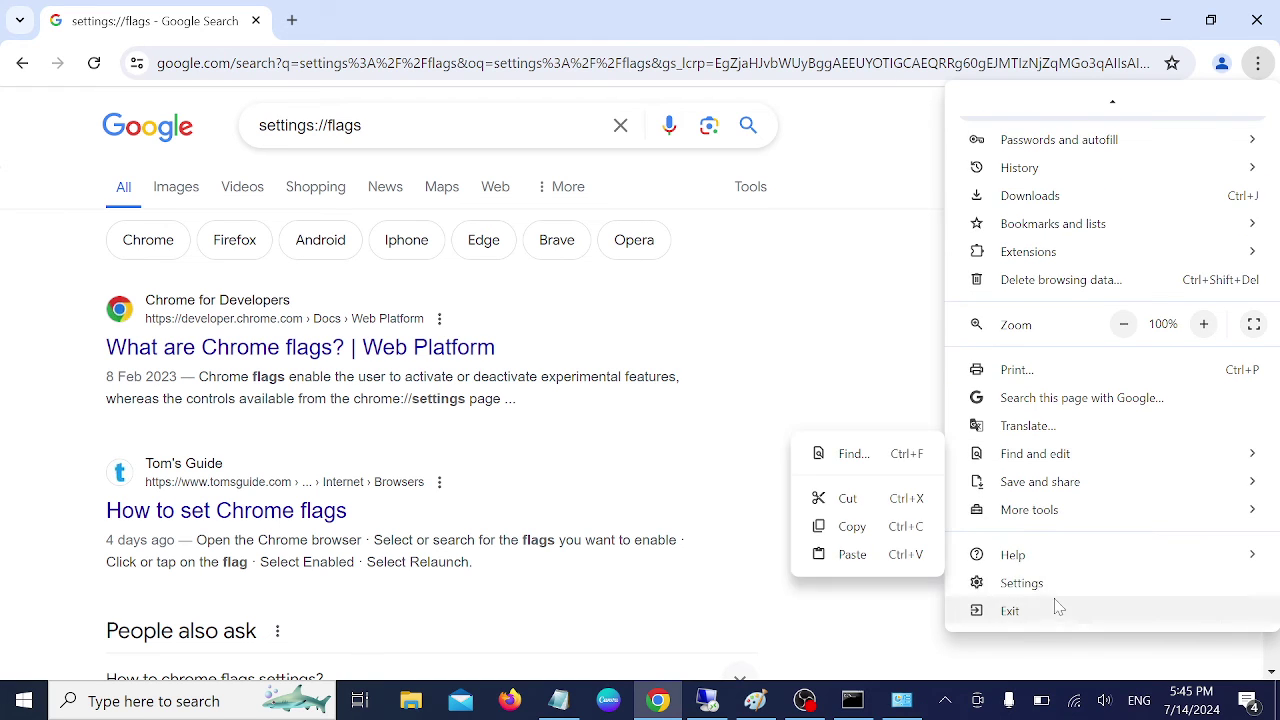
click(1054, 583)
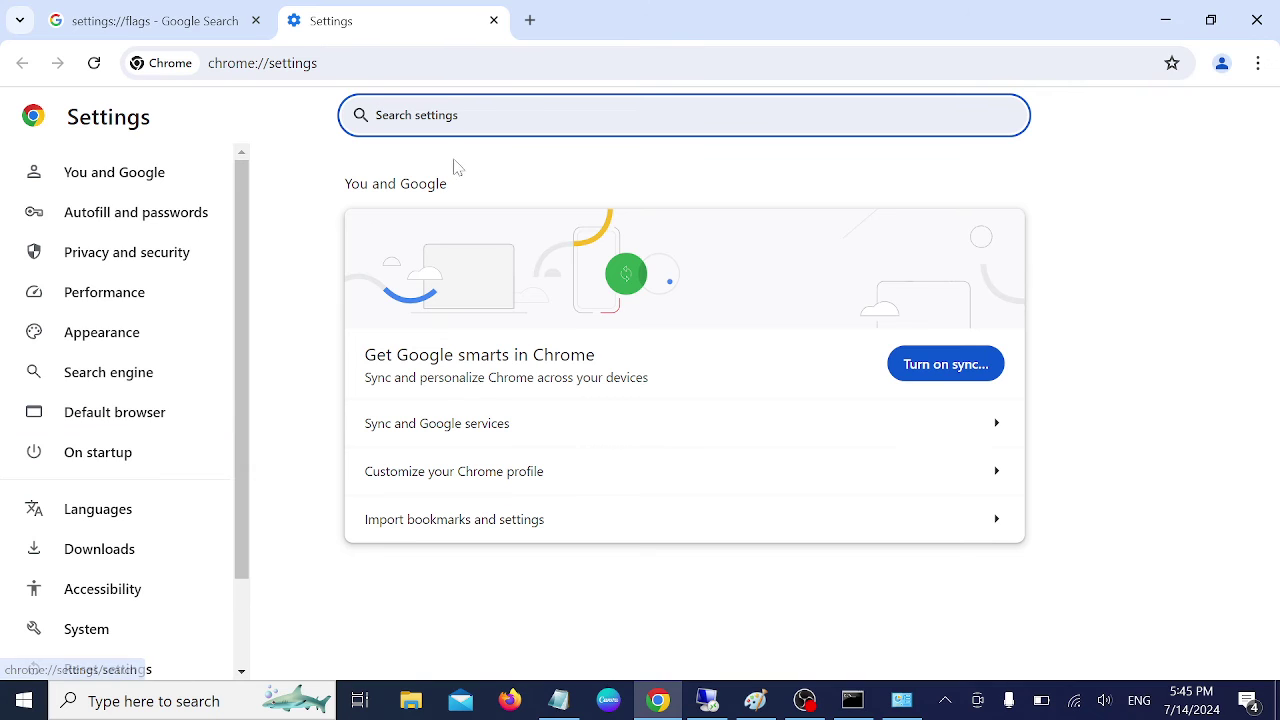
text(fal)
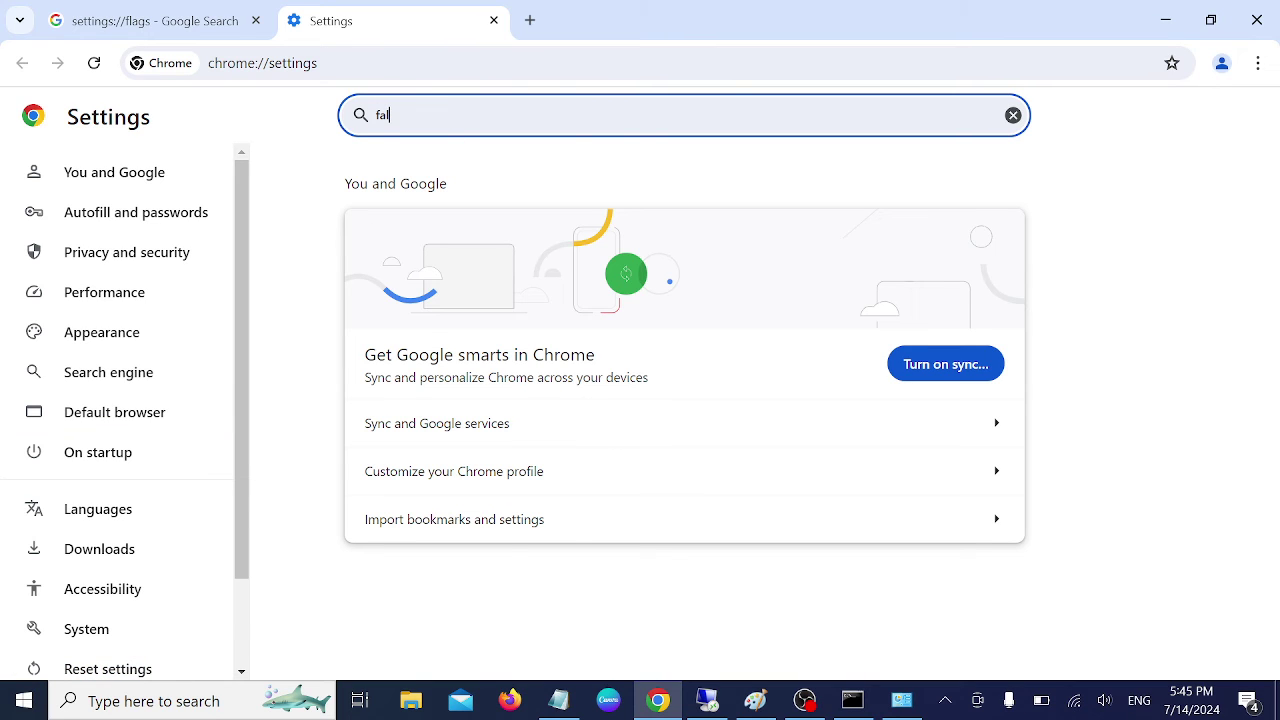
key(BackSpace)
key(BackSpace)
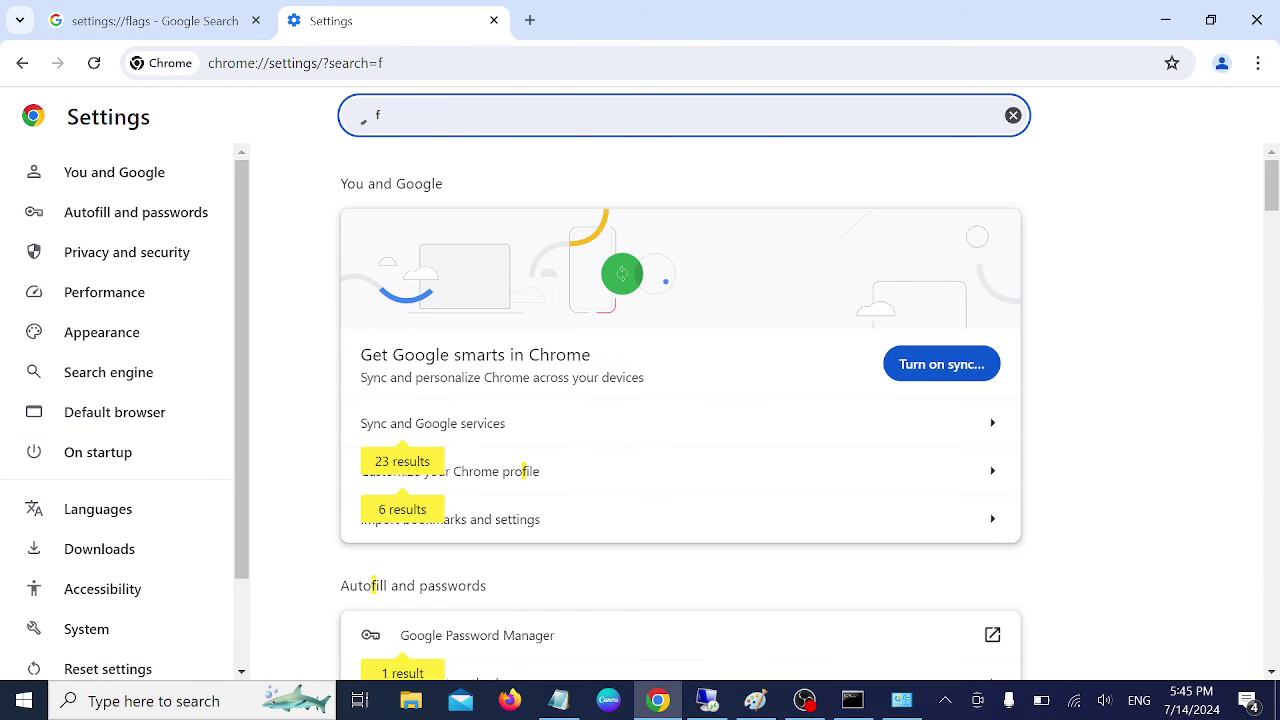
text(lag)
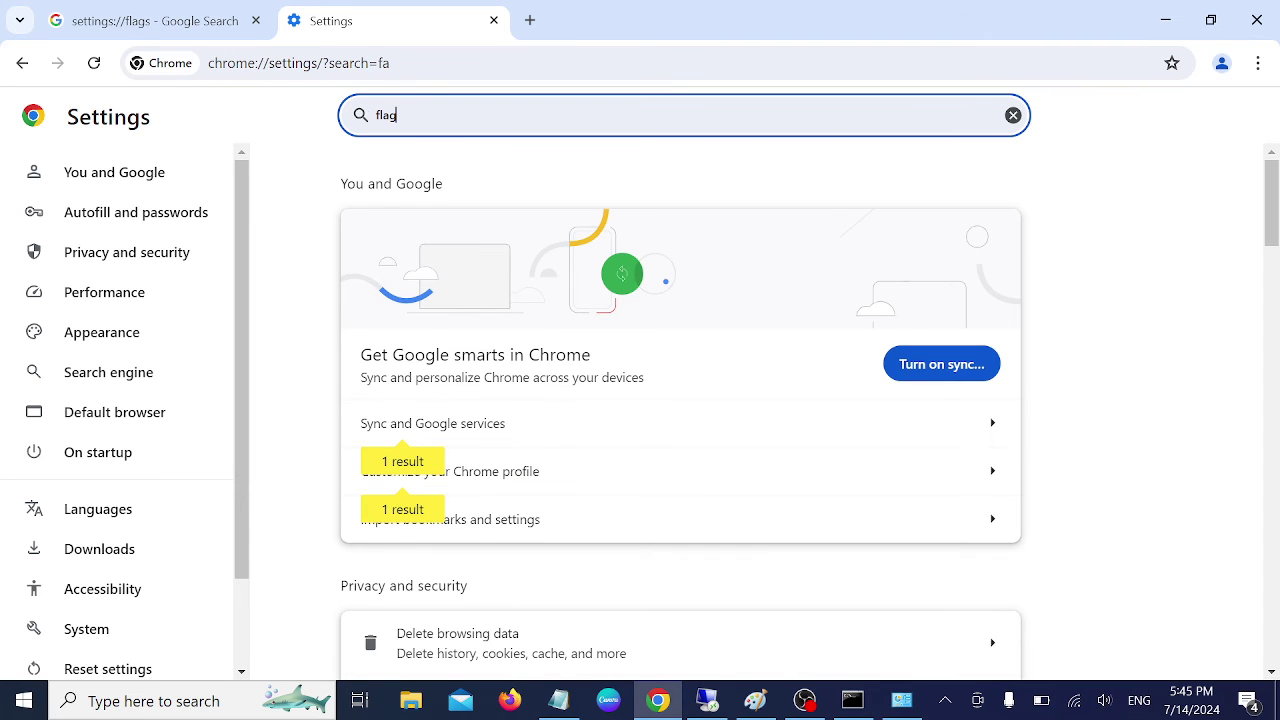
text(s)
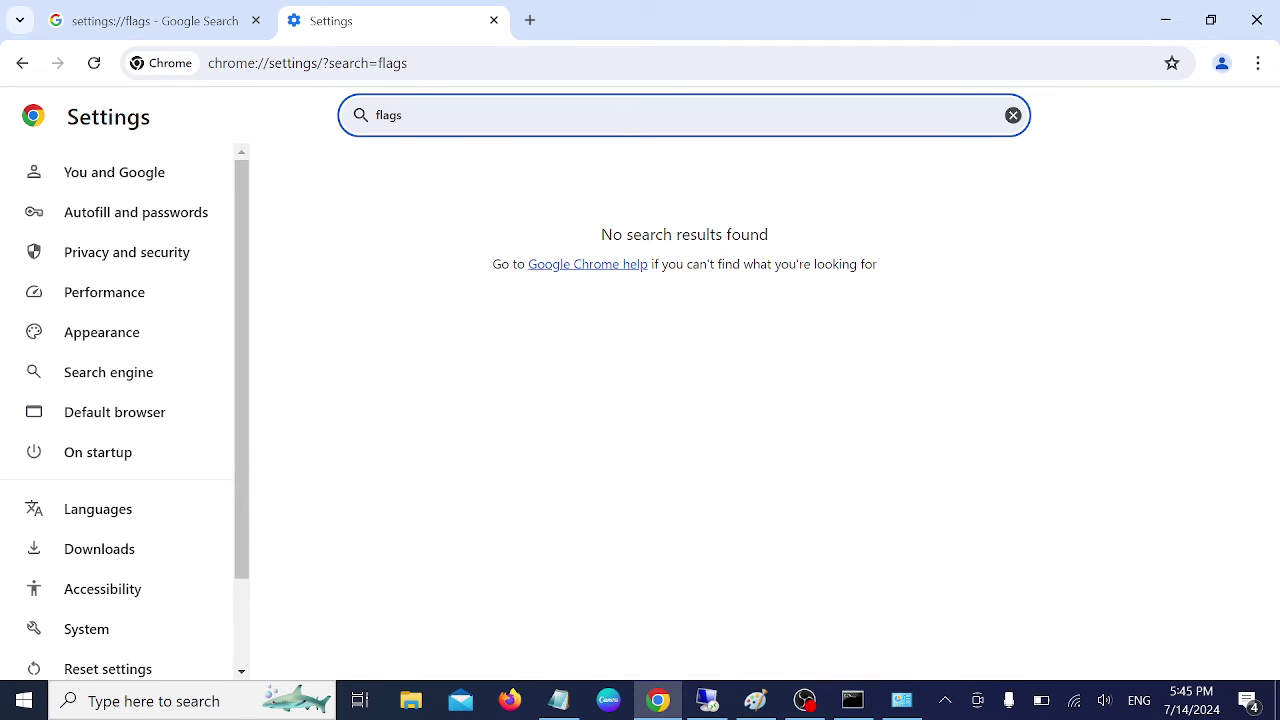
Change the Settings page address to chrome://flags and load the Experiments page.
key(ctrl+l)
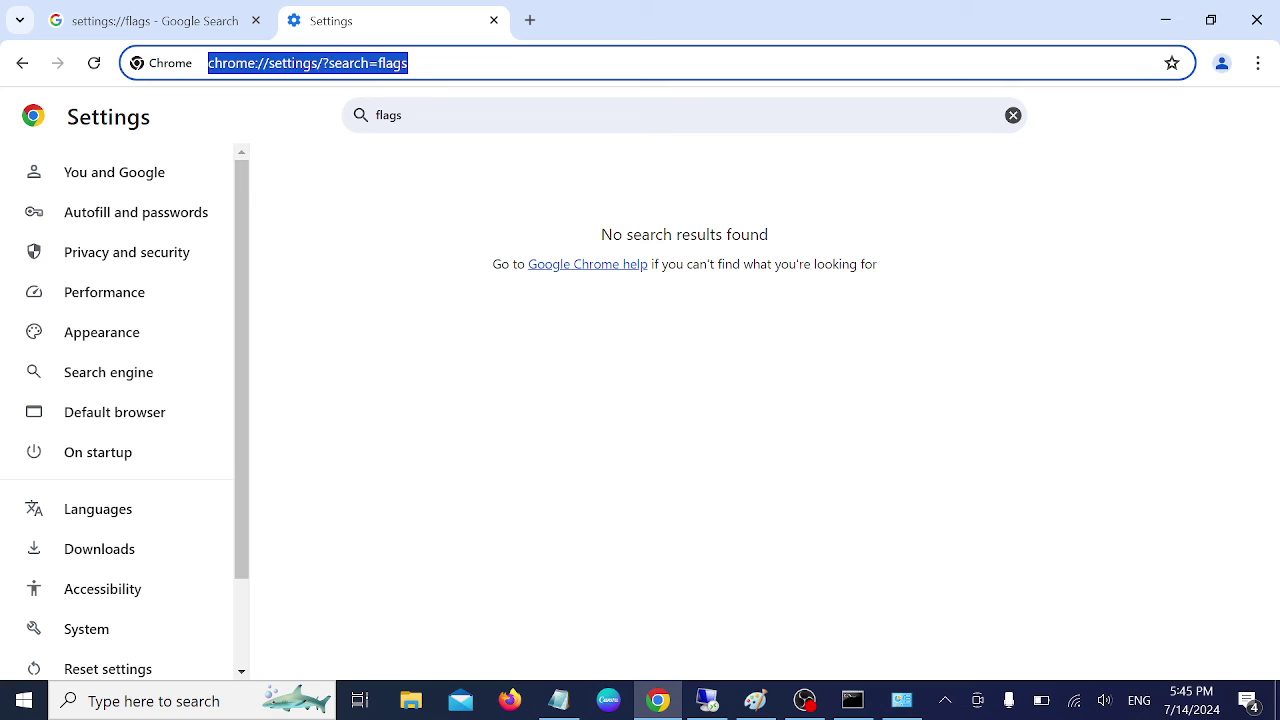
key(End)
key(BackSpace)
key(BackSpace)
key(BackSpace)
key(BackSpace)
key(BackSpace)
key(BackSpace)
key(BackSpace)
key(BackSpace)
key(BackSpace)
key(BackSpace)
key(BackSpace)
key(BackSpace)
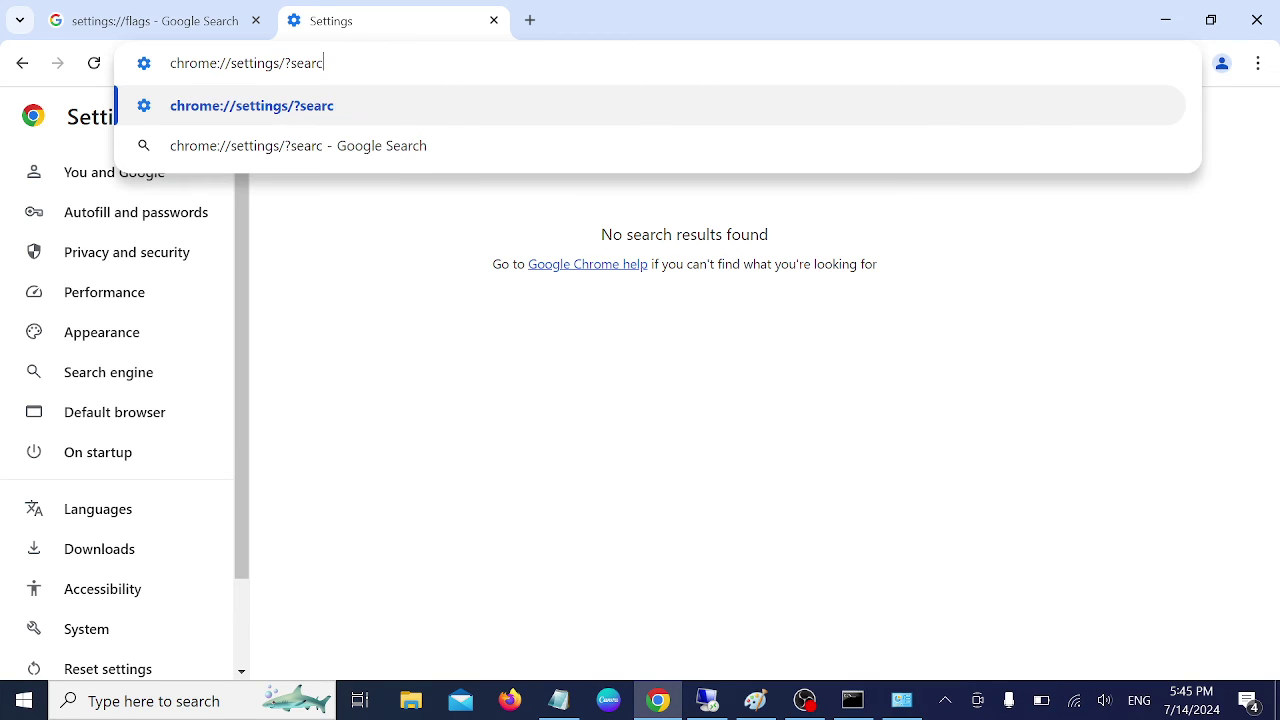
key(BackSpace)
key(BackSpace)
key(BackSpace)
key(BackSpace)
key(BackSpace)
key(BackSpace)
key(BackSpace)
key(BackSpace)
key(BackSpace)
key(BackSpace)
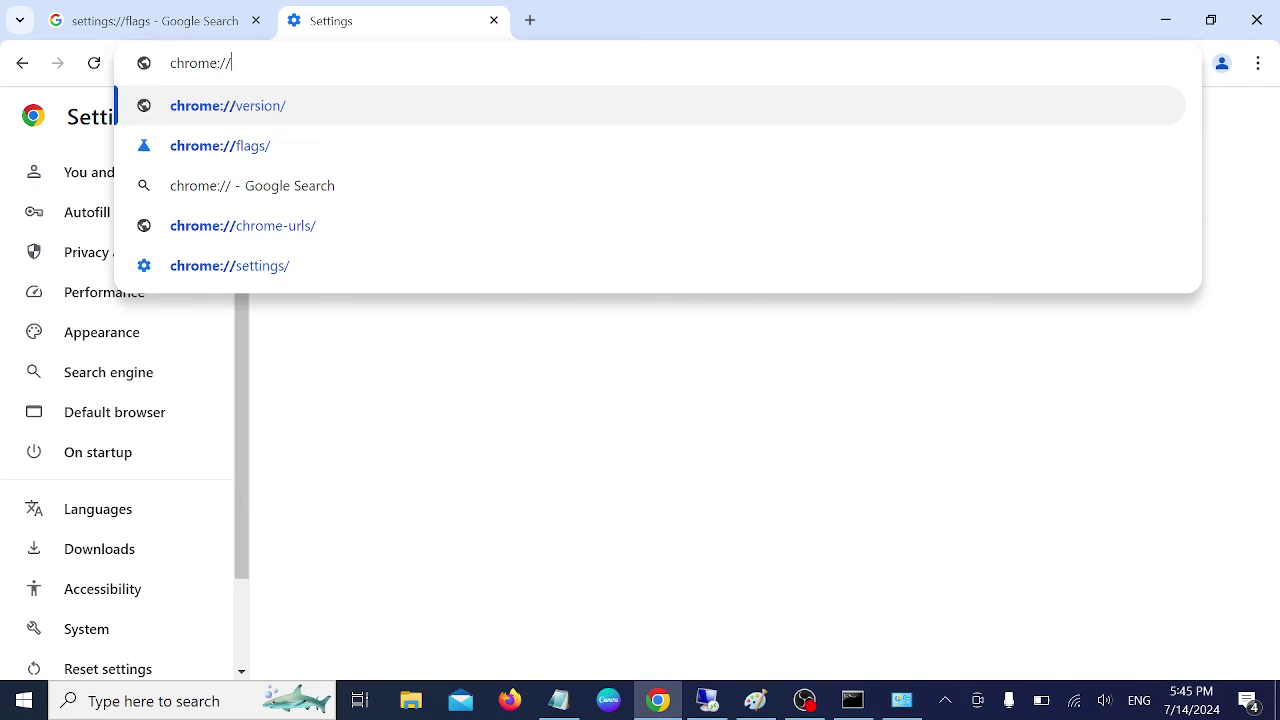
text(flags)
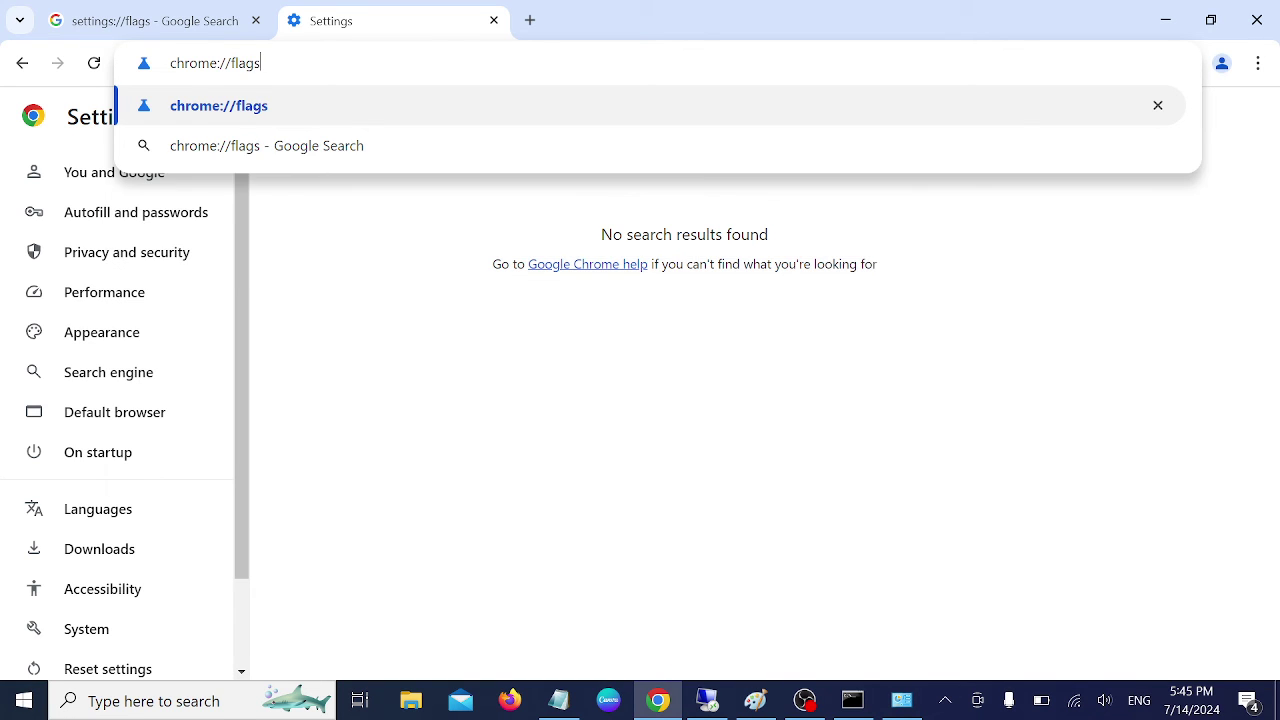
key(Return)
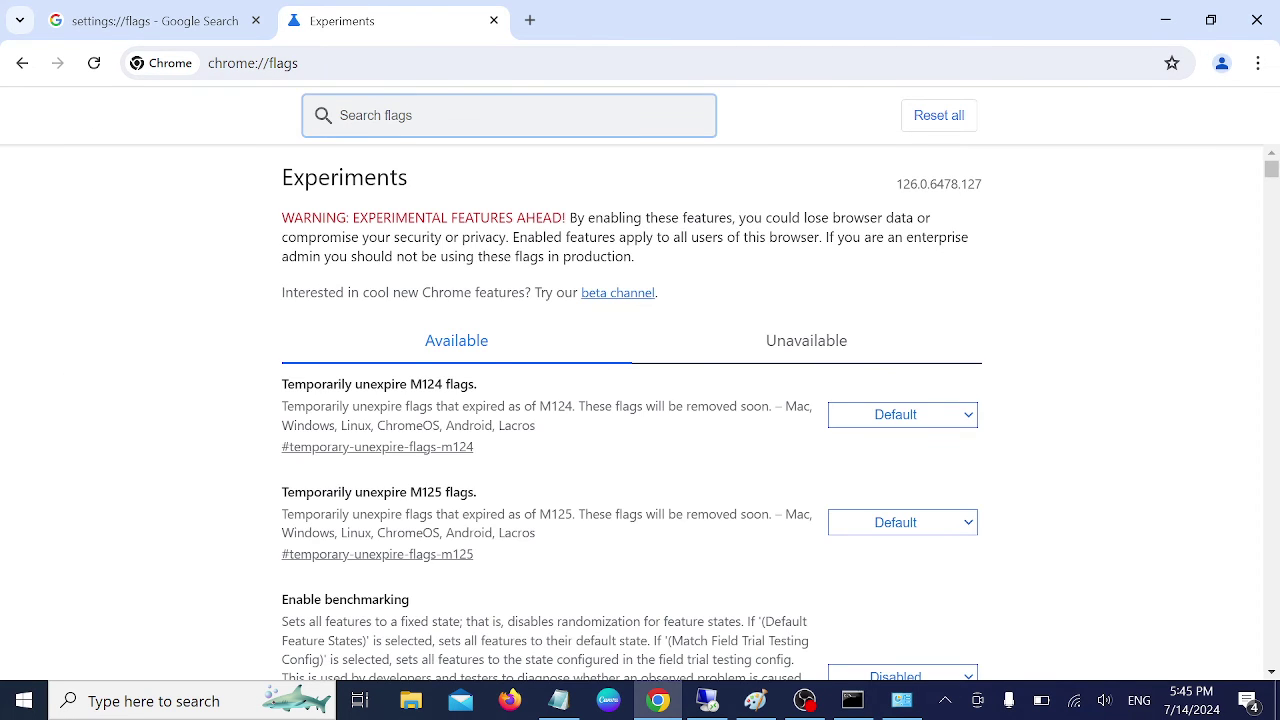
Switch to the Notepad notes and add the address chrome://flags/ on its own line under the Step 11 heading.
click(300, 63)
click(300, 63)
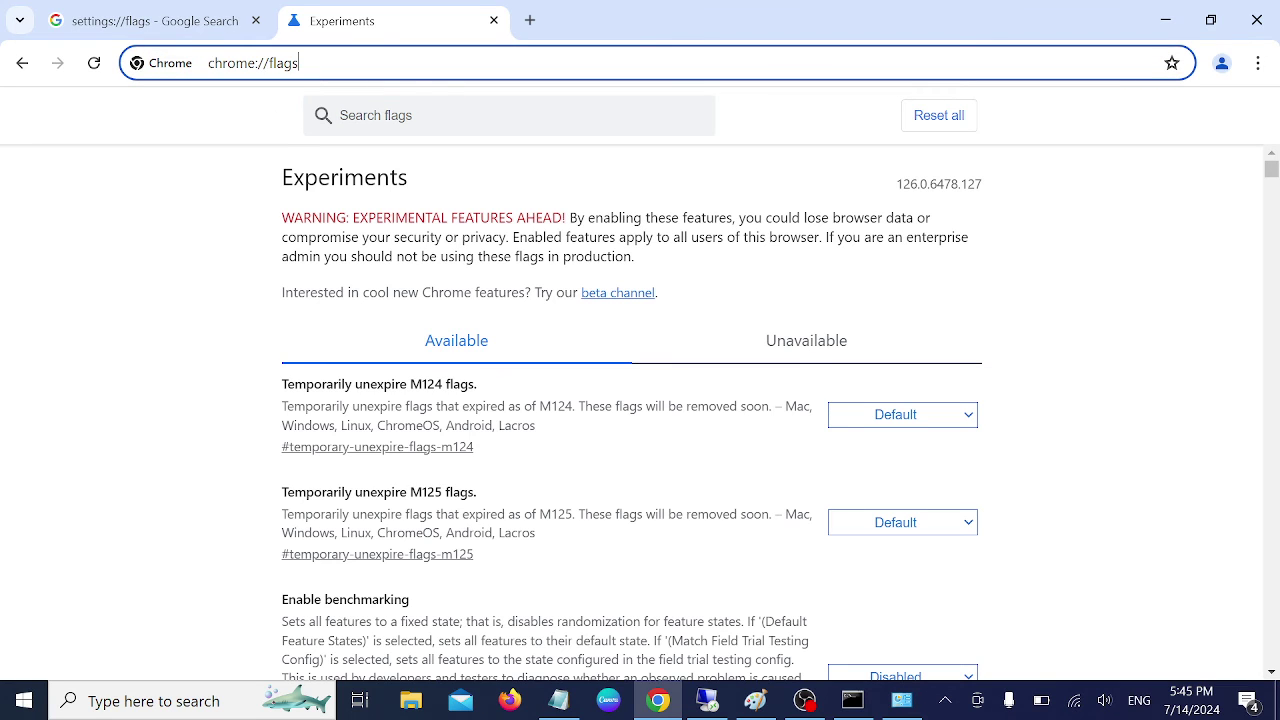
key(ctrl+a)
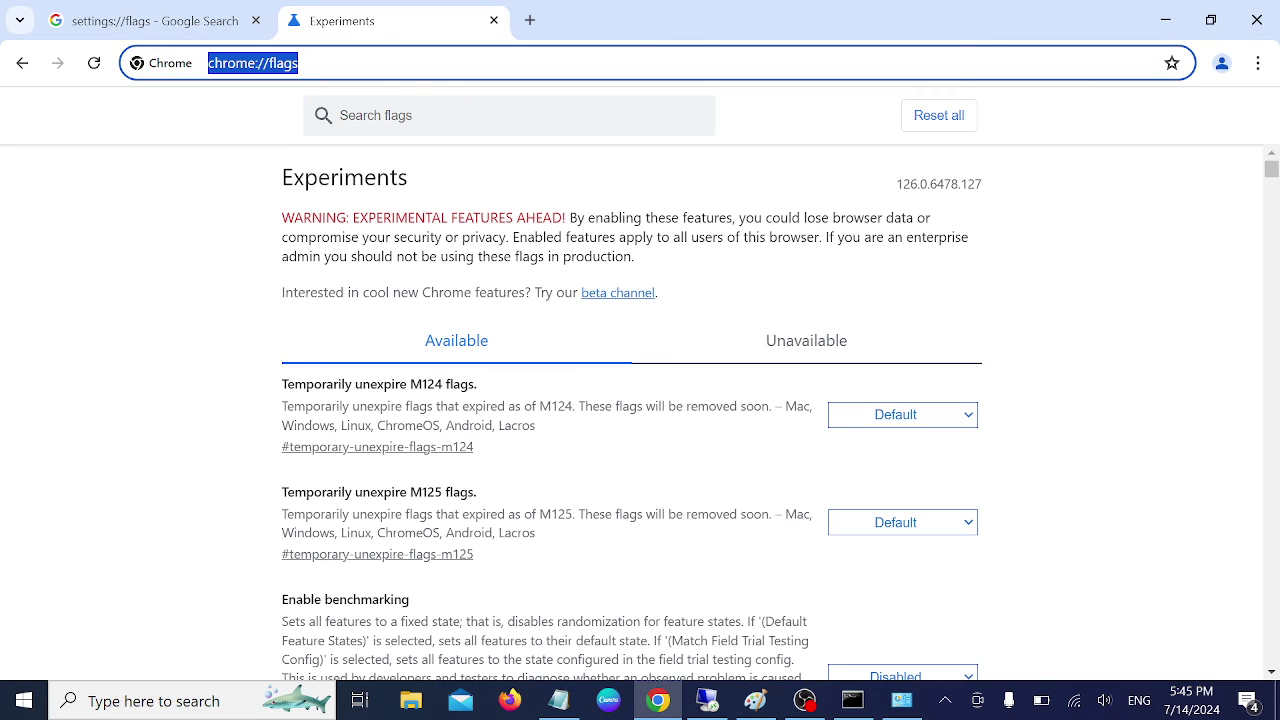
click(558, 700)
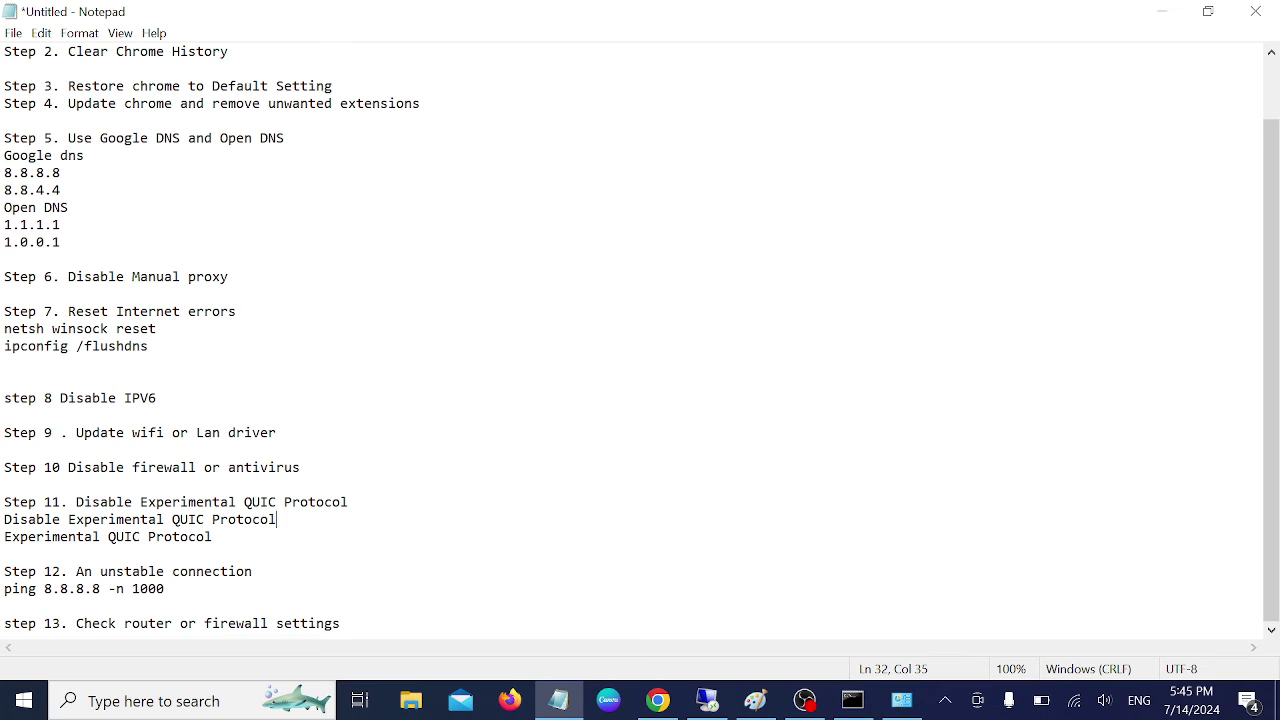
key(Return)
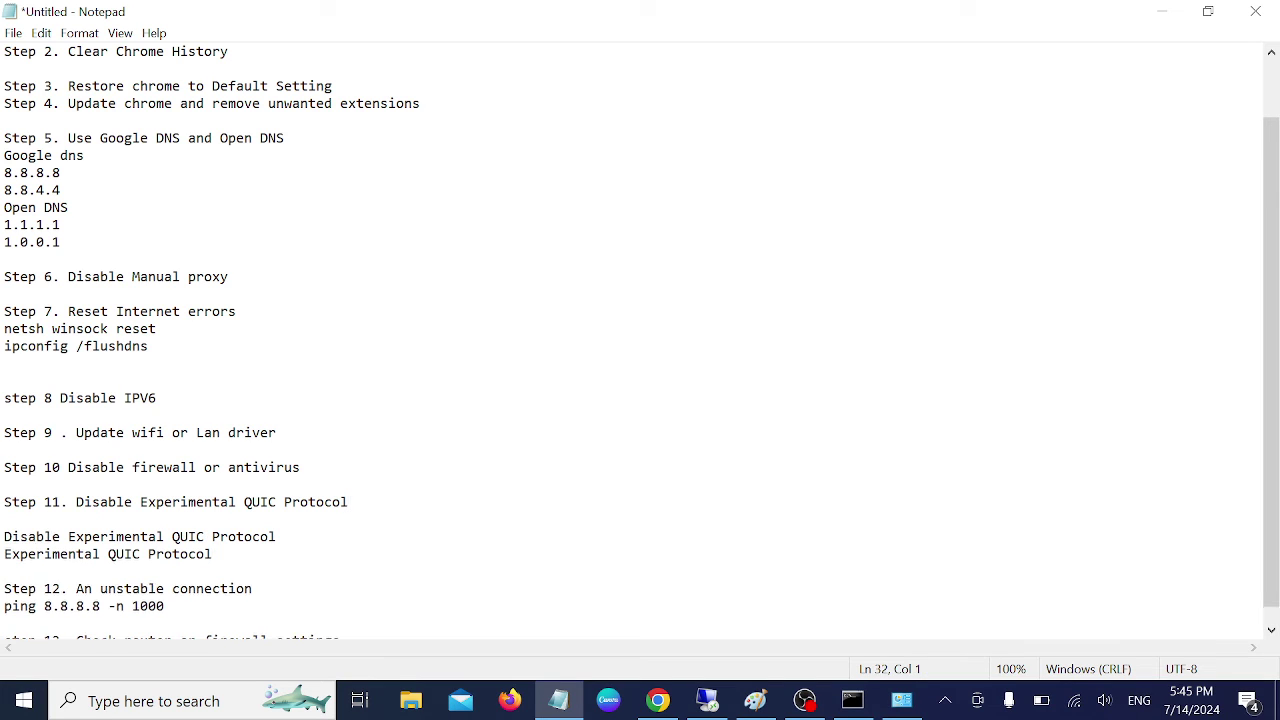
text(chrome://flags/)
key(Return)
scroll(640, 338, down, 1)
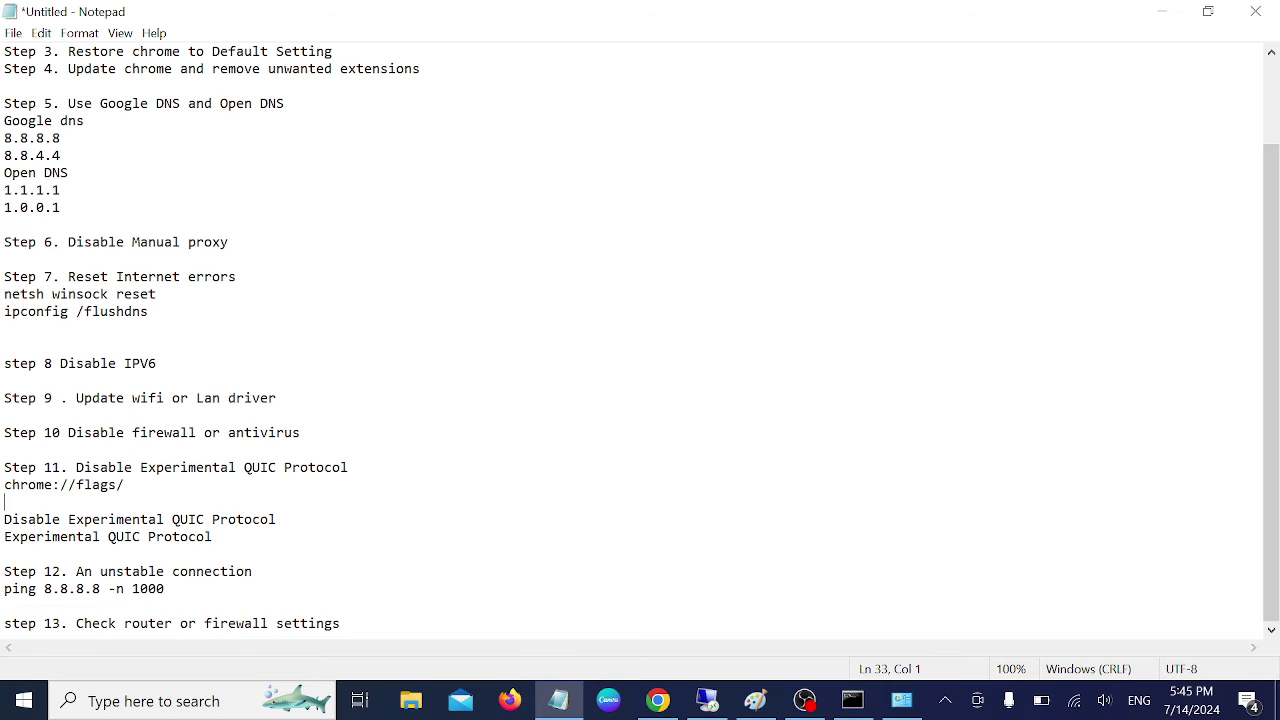
Copy "Experimental QUIC Protocol" from the Step 11 notes and search for it on Chrome's flags page.
key(ctrl+shift+Left)
key(ctrl+shift+Left)
key(ctrl+shift+Left)
key(ctrl+c)
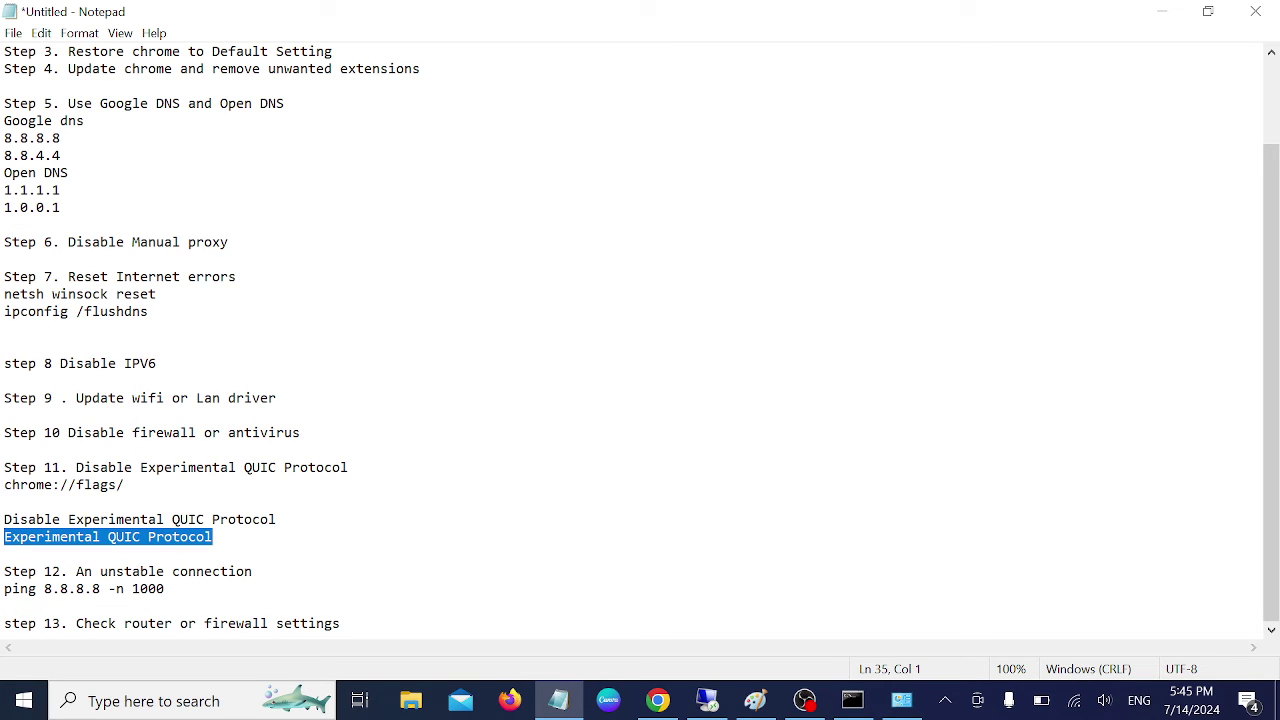
click(658, 700)
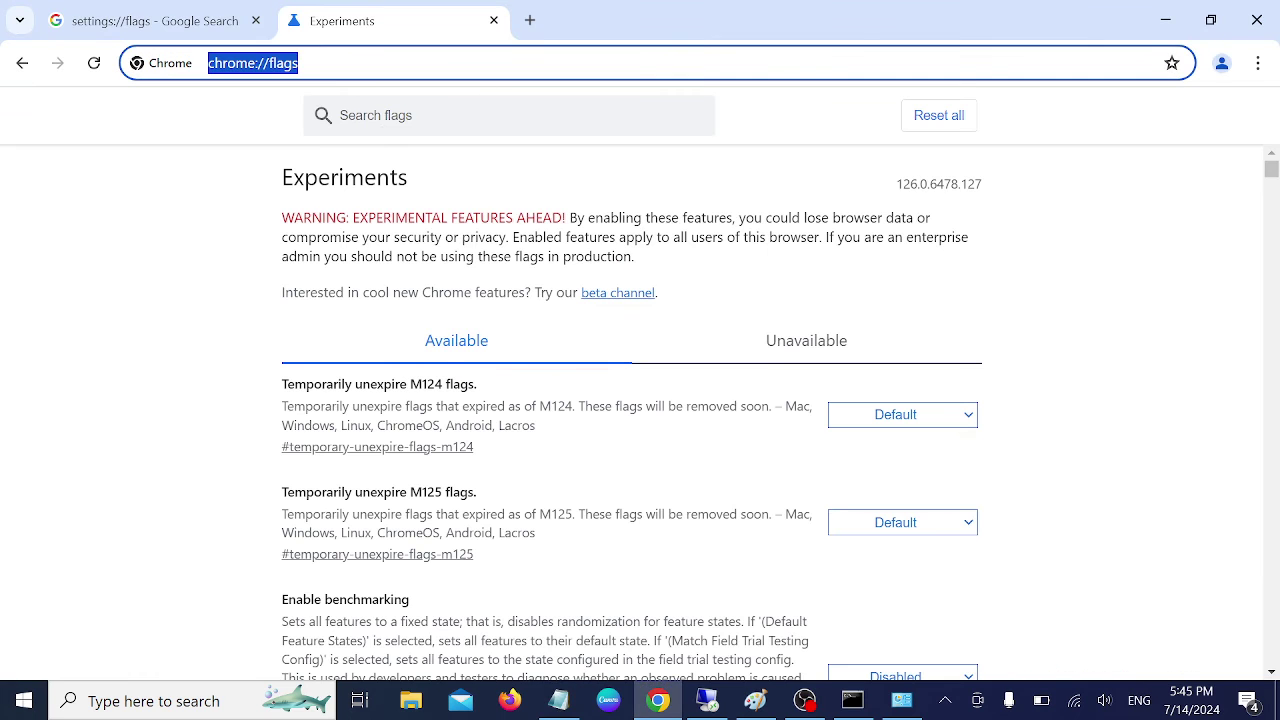
click(508, 115)
key(ctrl+v)
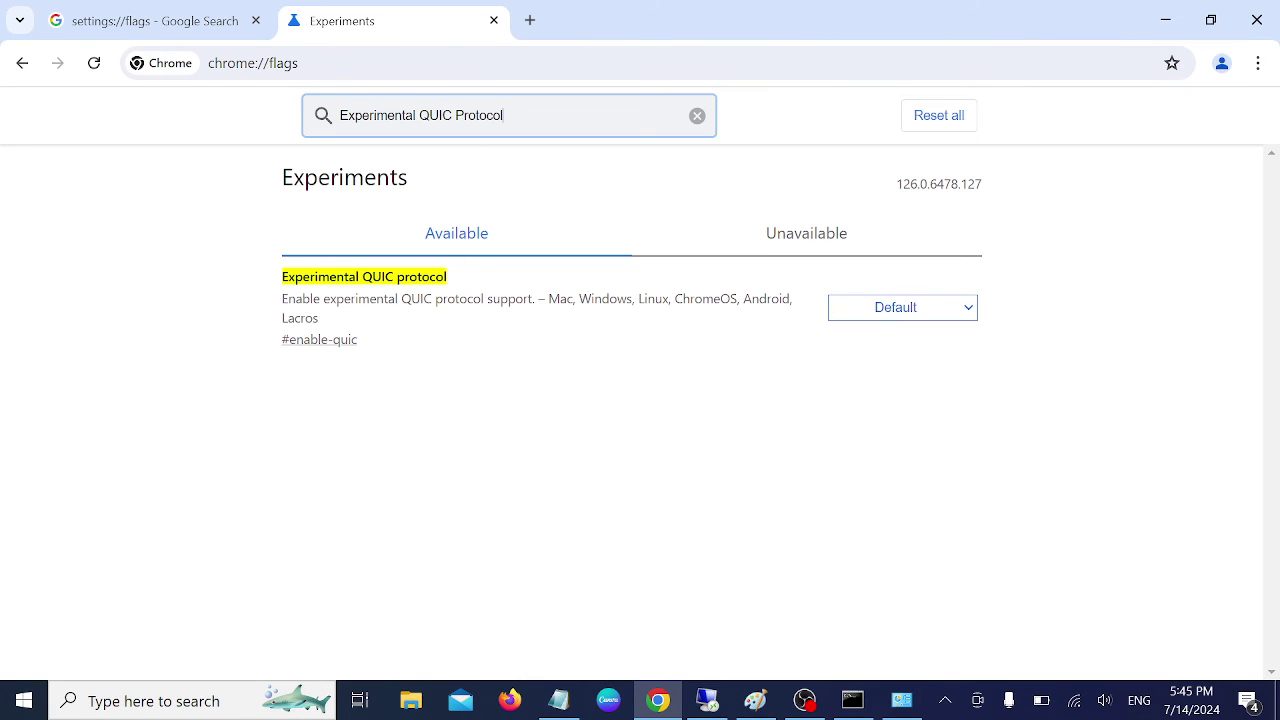
Highlight the Experimental QUIC protocol flag's name, view its Disabled option without choosing it, and close Chrome.
drag(283, 277, 477, 287)
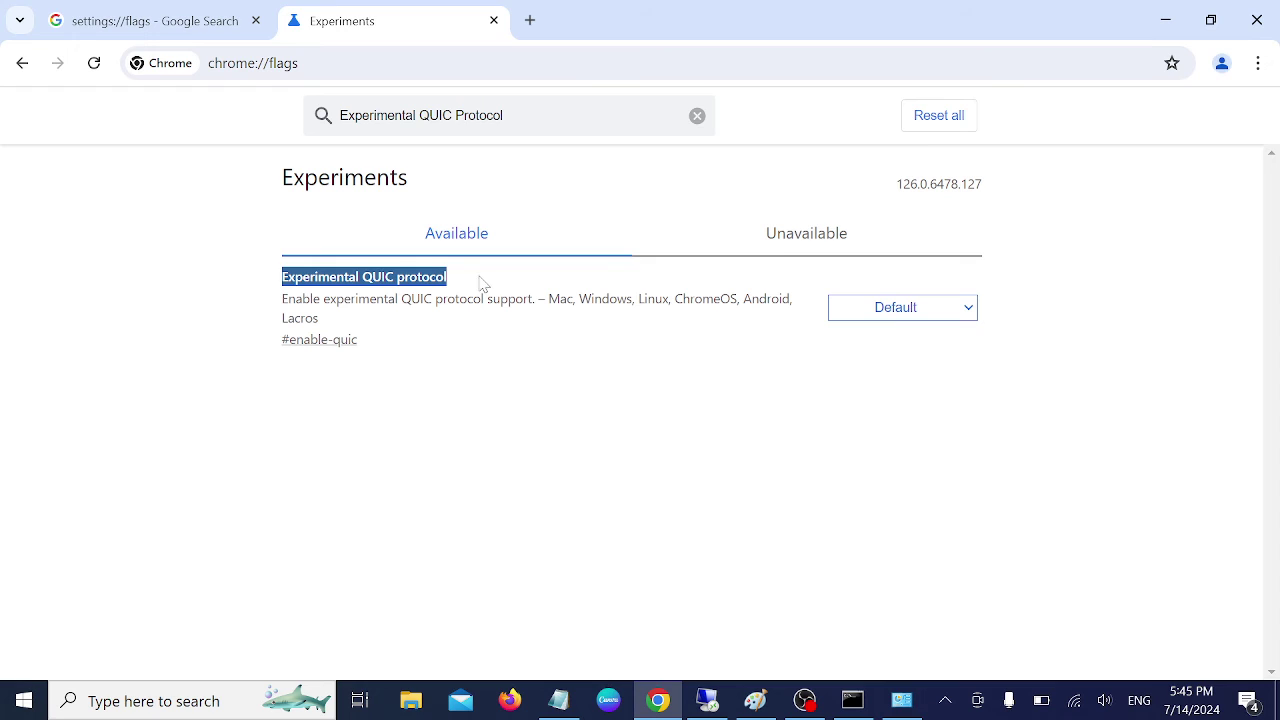
click(485, 285)
click(926, 317)
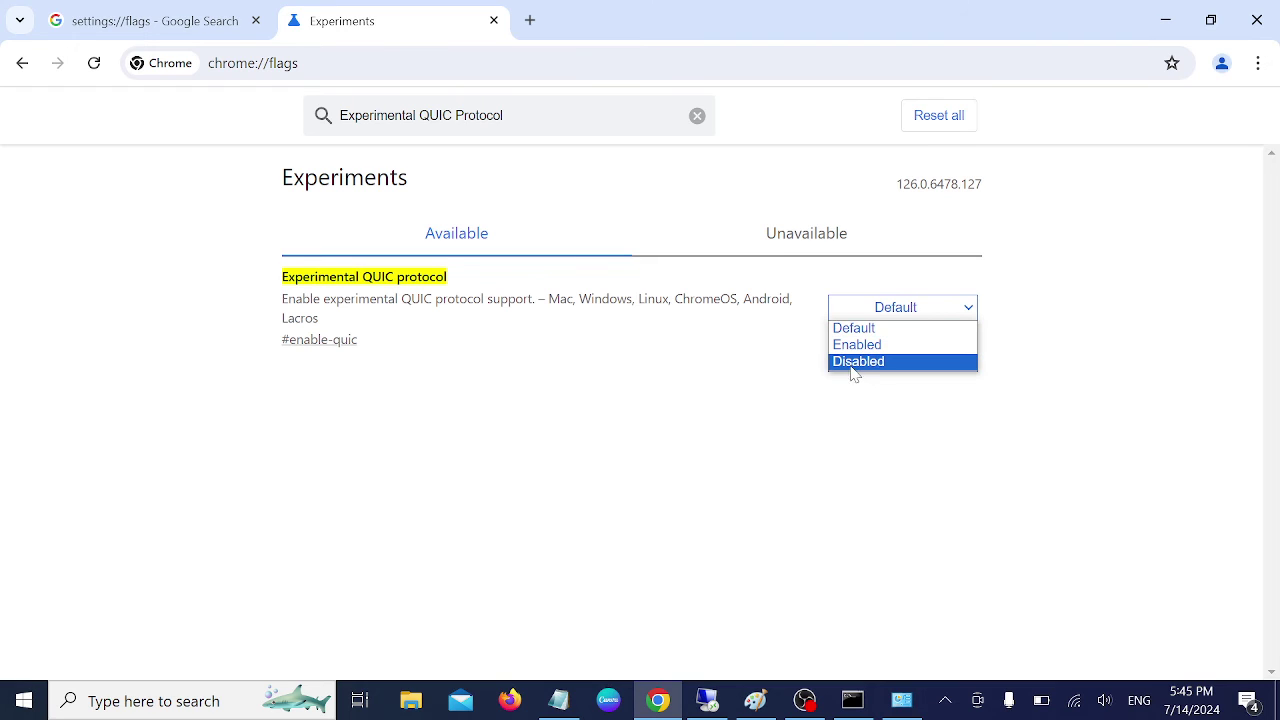
click(752, 432)
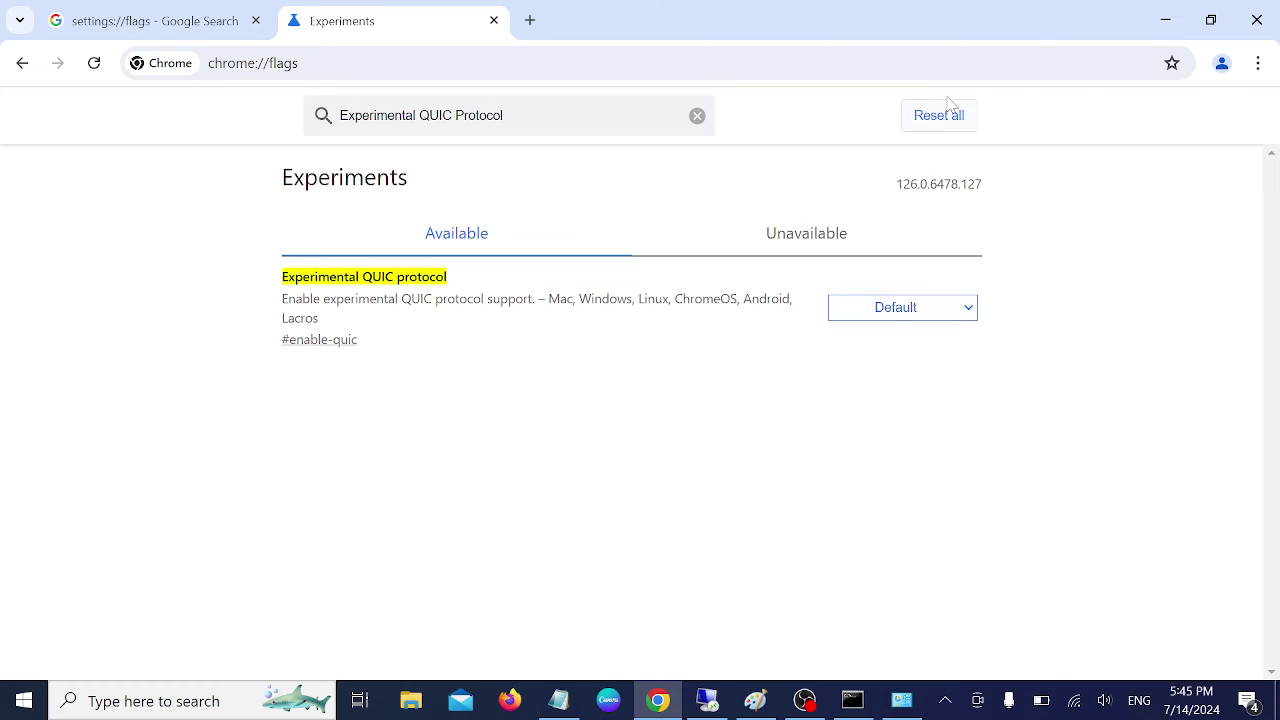
click(1252, 20)
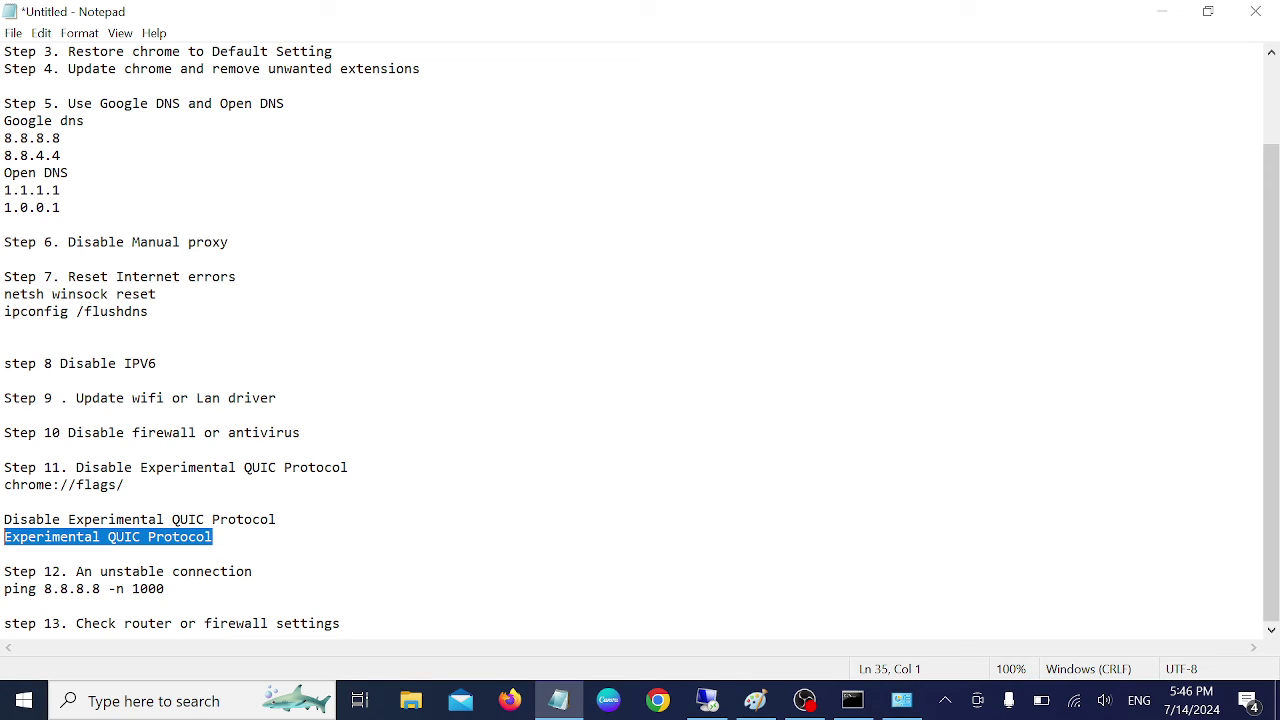
Highlight the Step 12 heading in the notes, open Command Prompt, and move its window clear of the notes.
drag(254, 571, 4, 571)
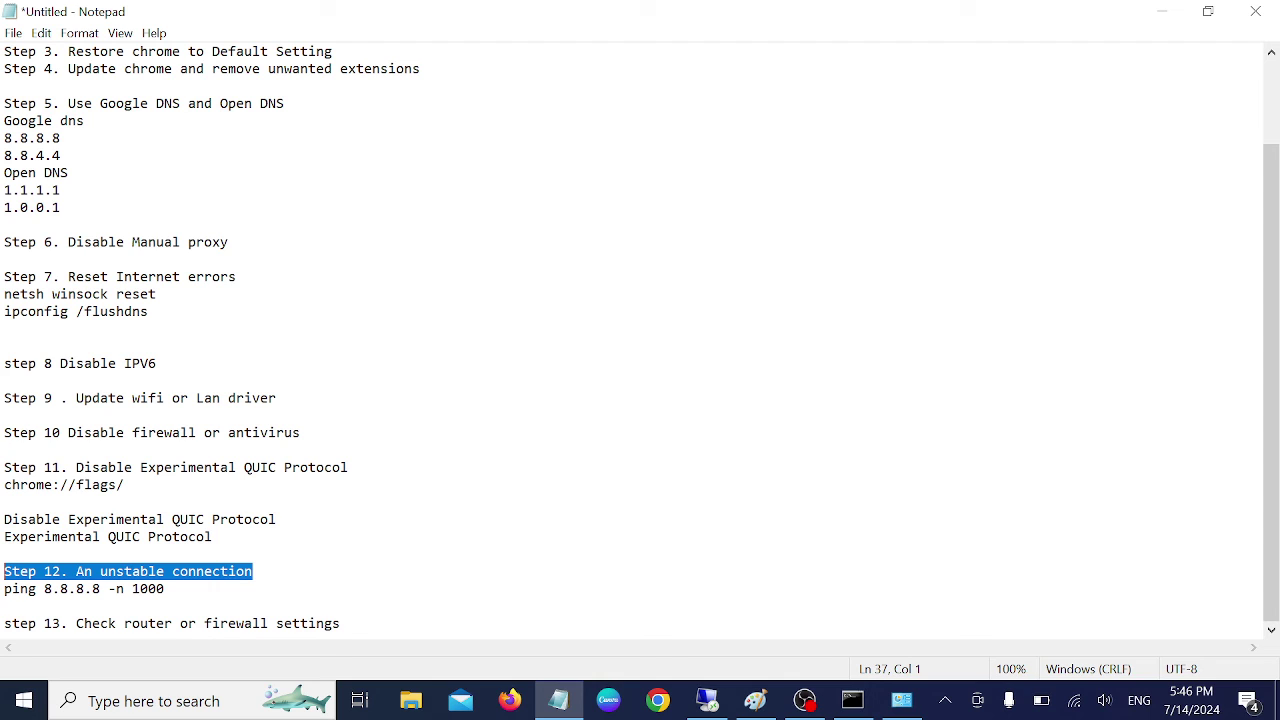
click(143, 705)
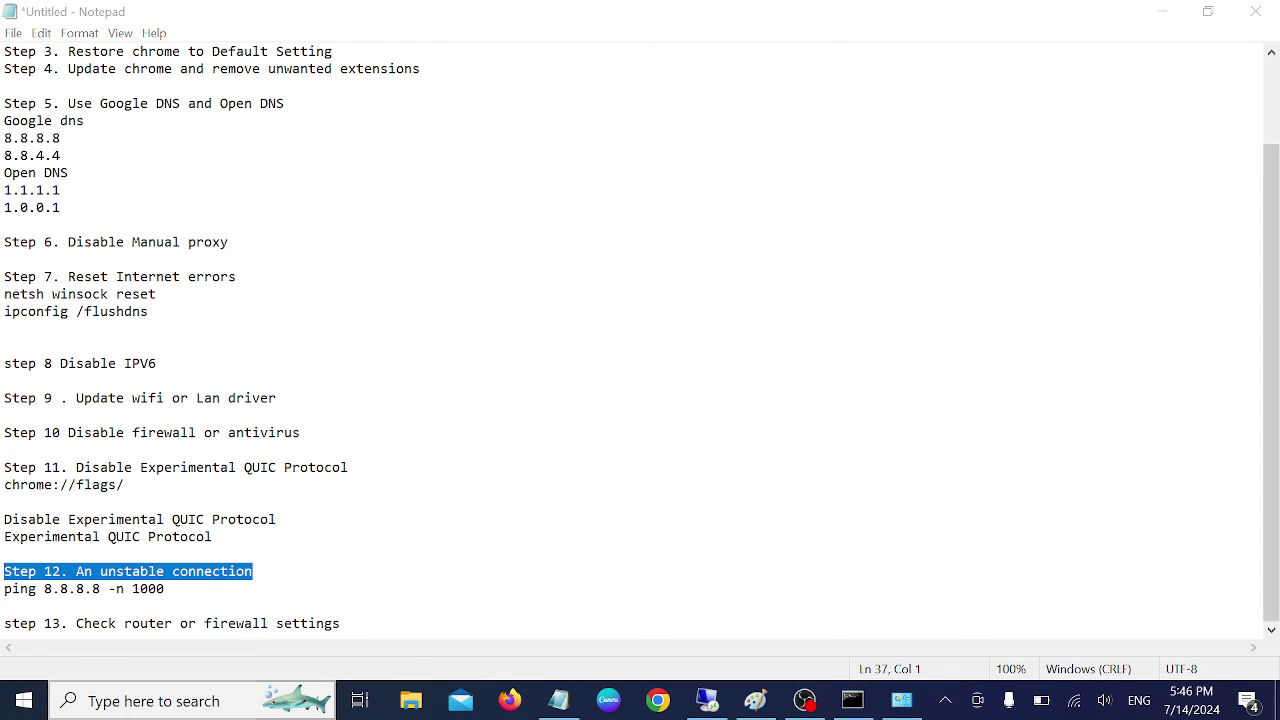
text(cmd)
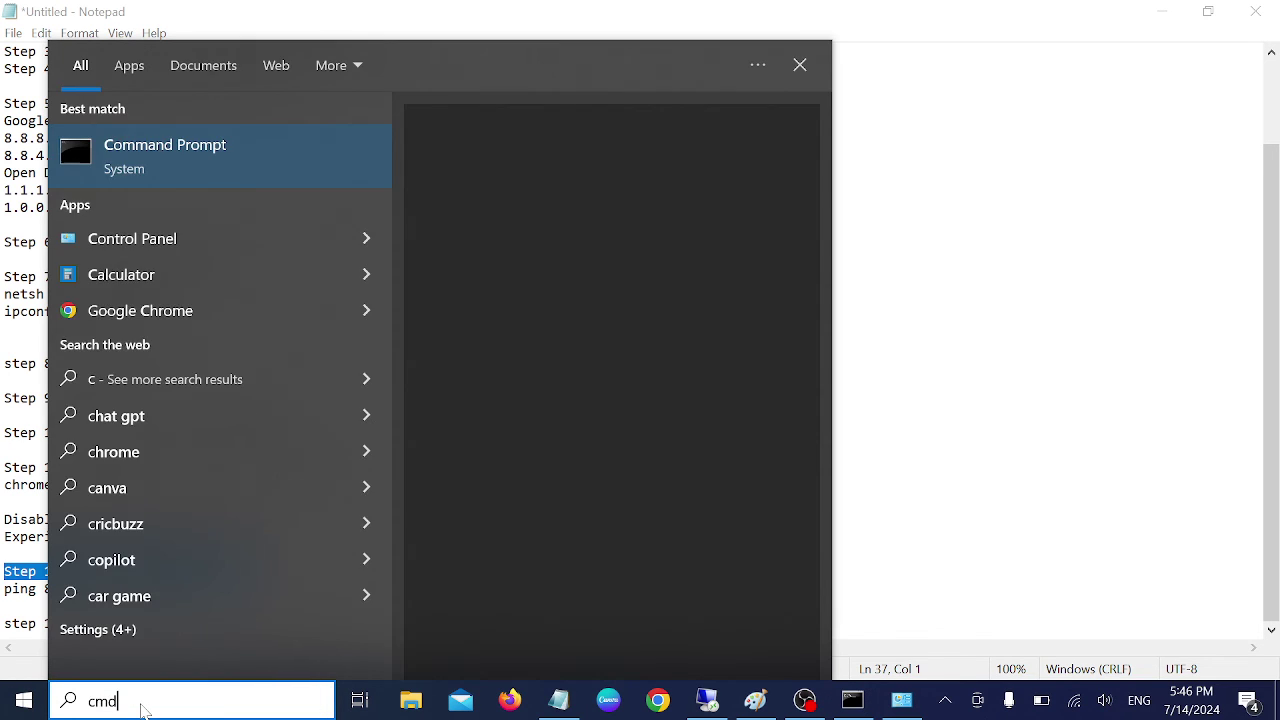
click(255, 176)
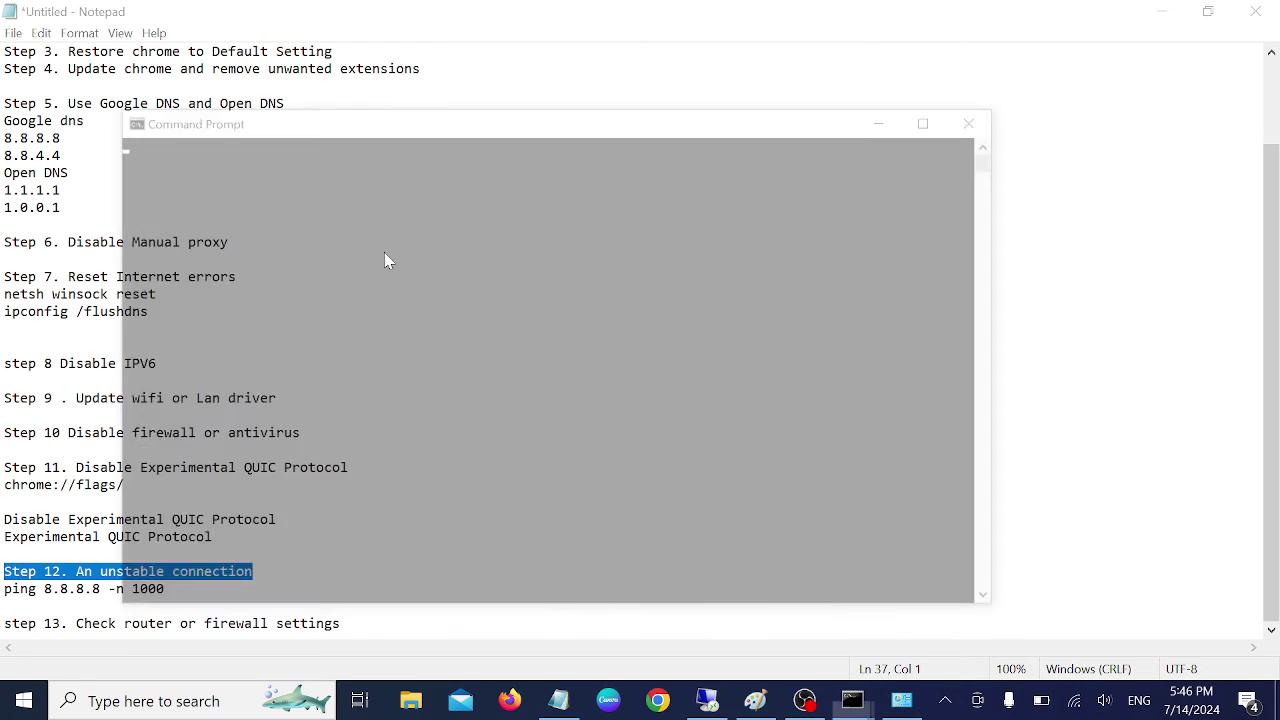
drag(497, 130, 801, 151)
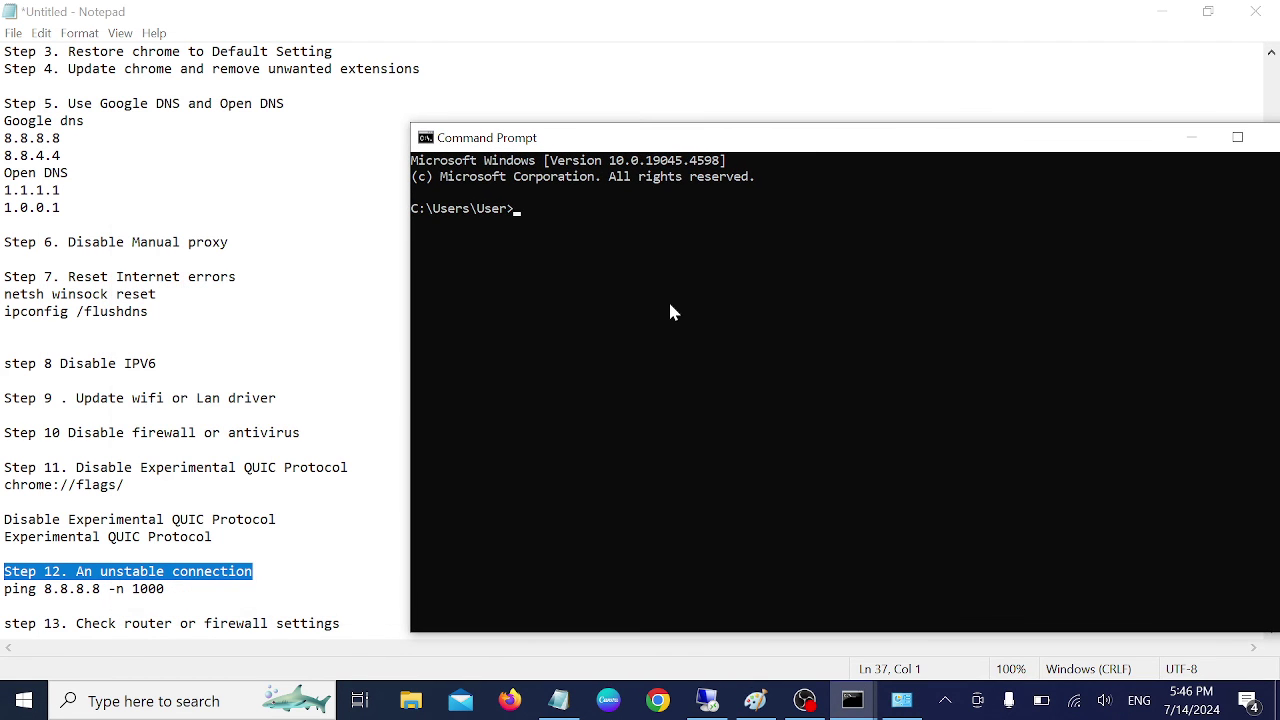
Test the connection's stability by running ping 8.8.8.8 -n 1000 and watch the replies.
text(ping 8.8.8.8 -n 1000)
key(Return)
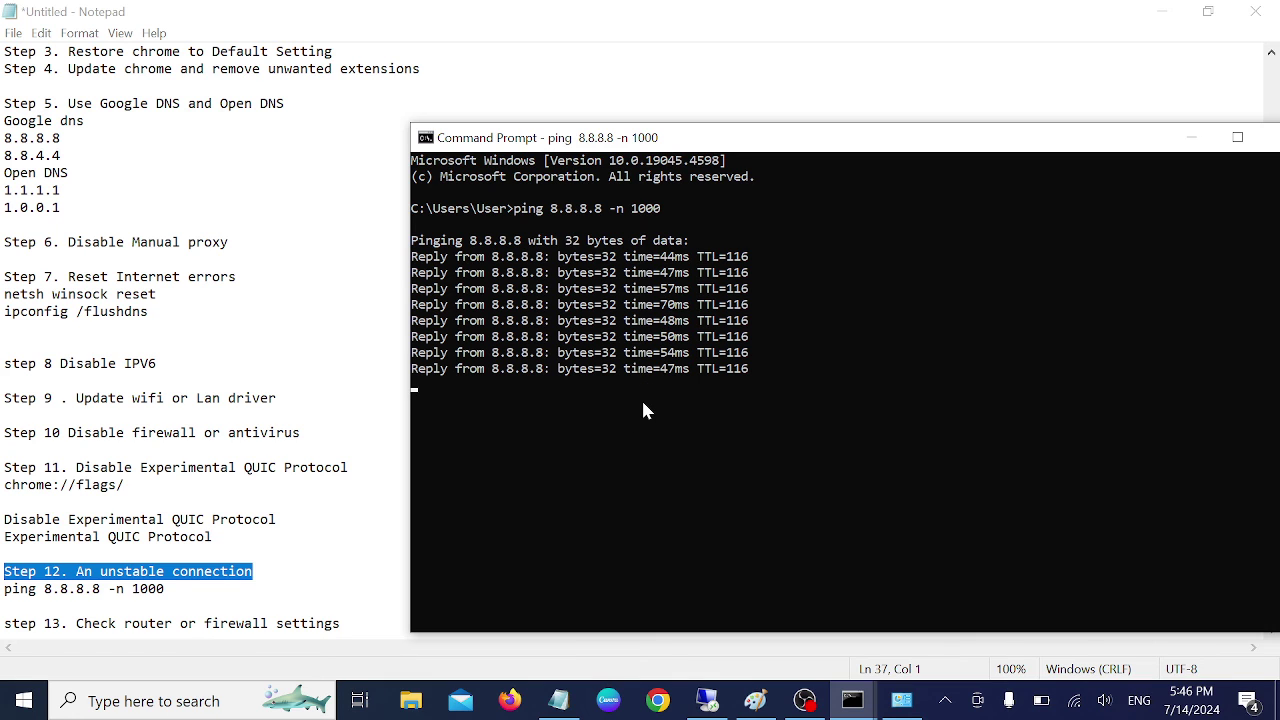
drag(812, 150, 763, 126)
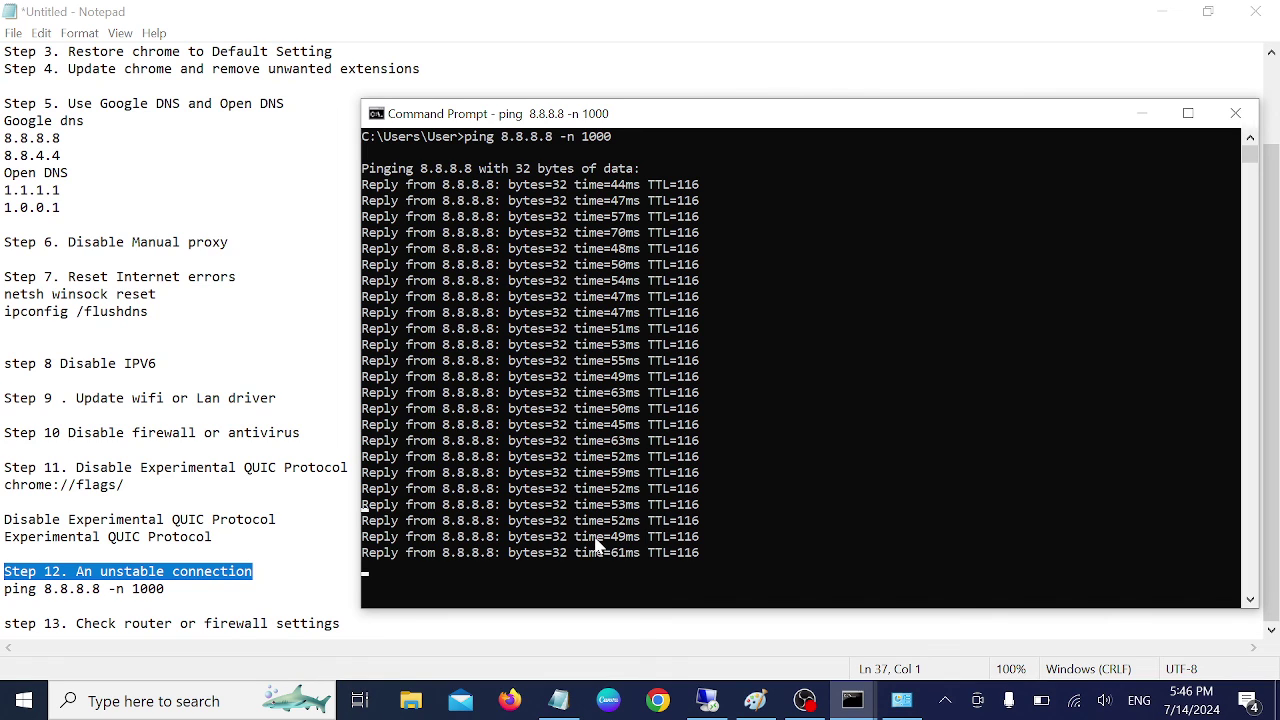
scroll(596, 543, down, 3)
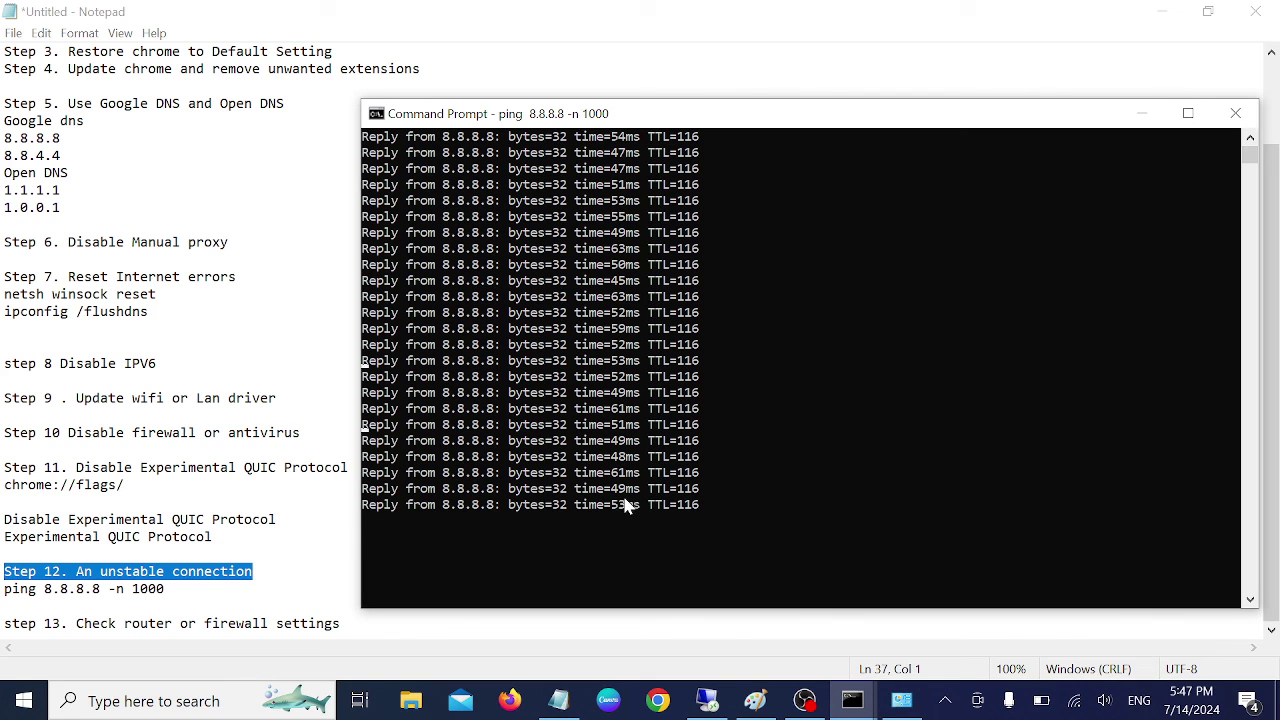
Switch to Chrome, search Google for "speed test", and look over the results.
click(658, 700)
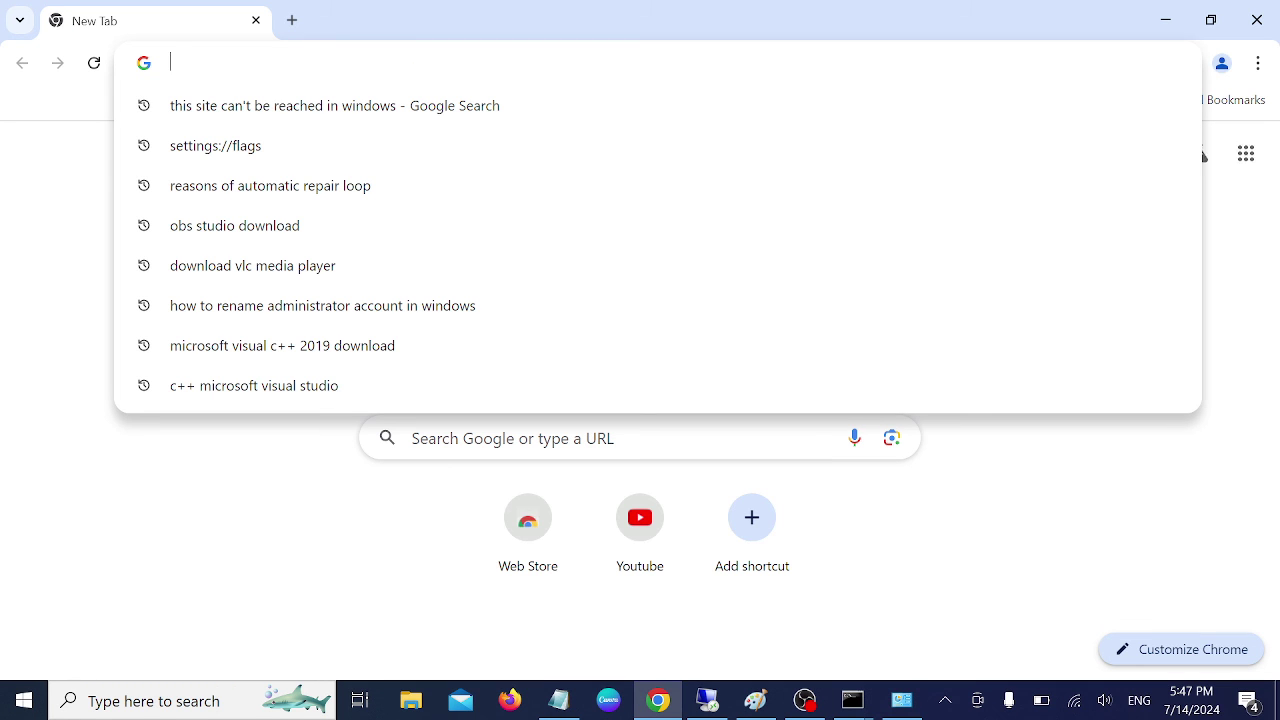
text(speed test)
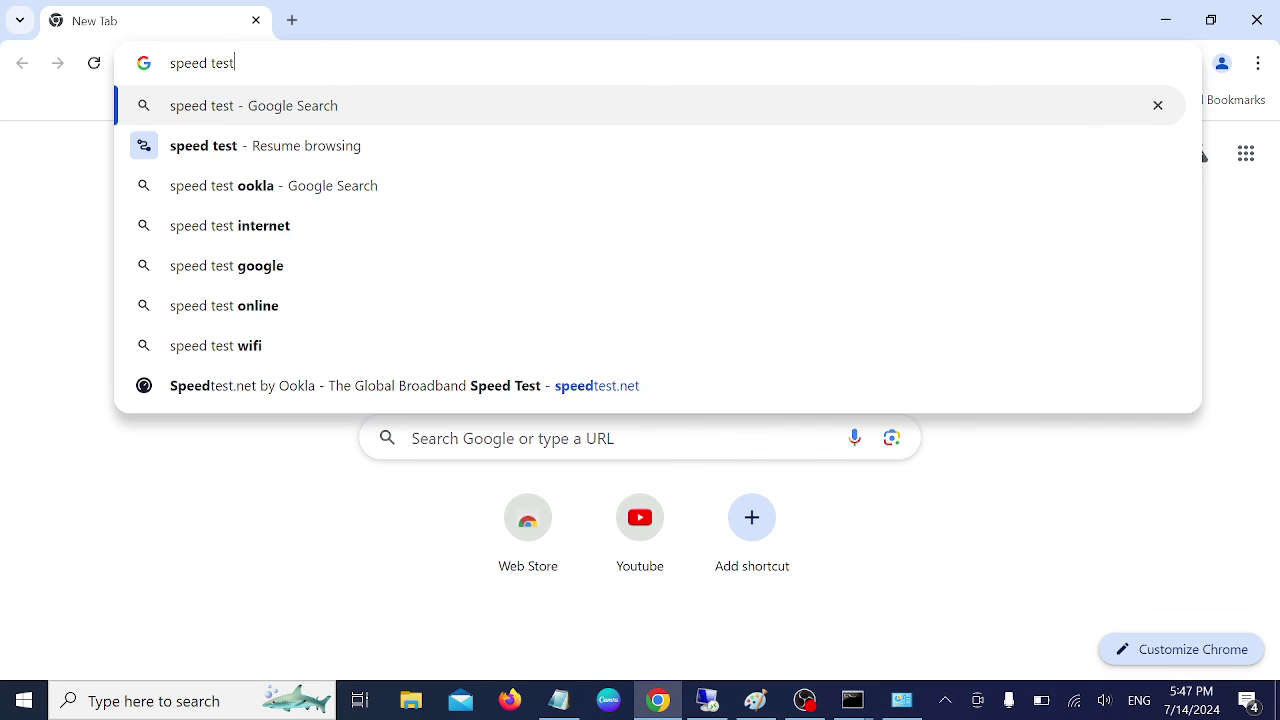
key(Return)
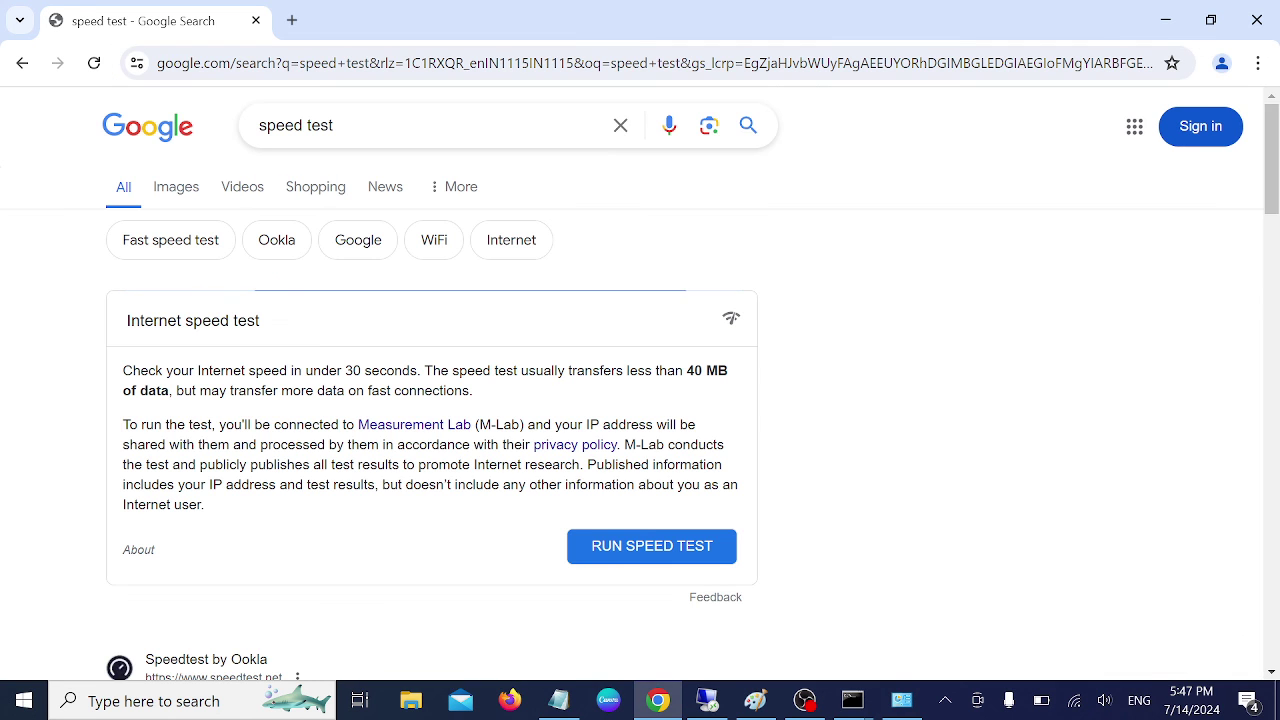
scroll(333, 448, down, 2)
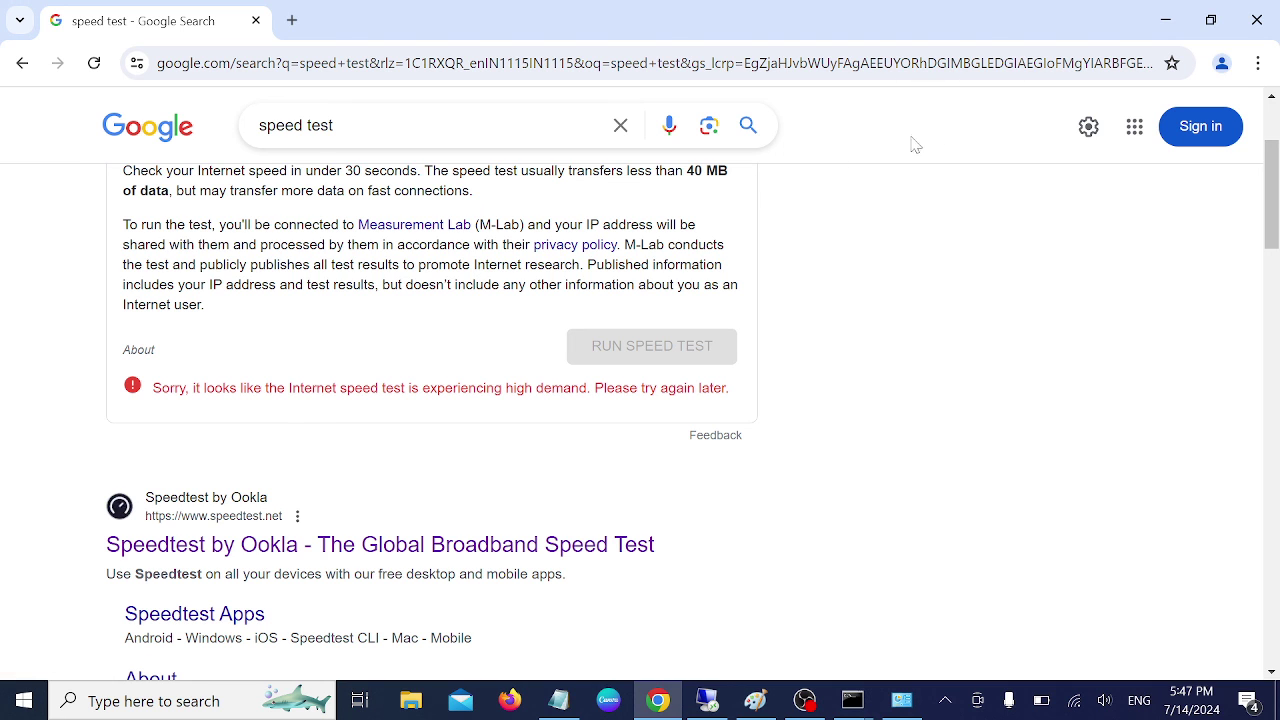
Close Chrome, check the latest ping replies, and close the Command Prompt running the ping.
click(1256, 20)
scroll(640, 475, down, 2)
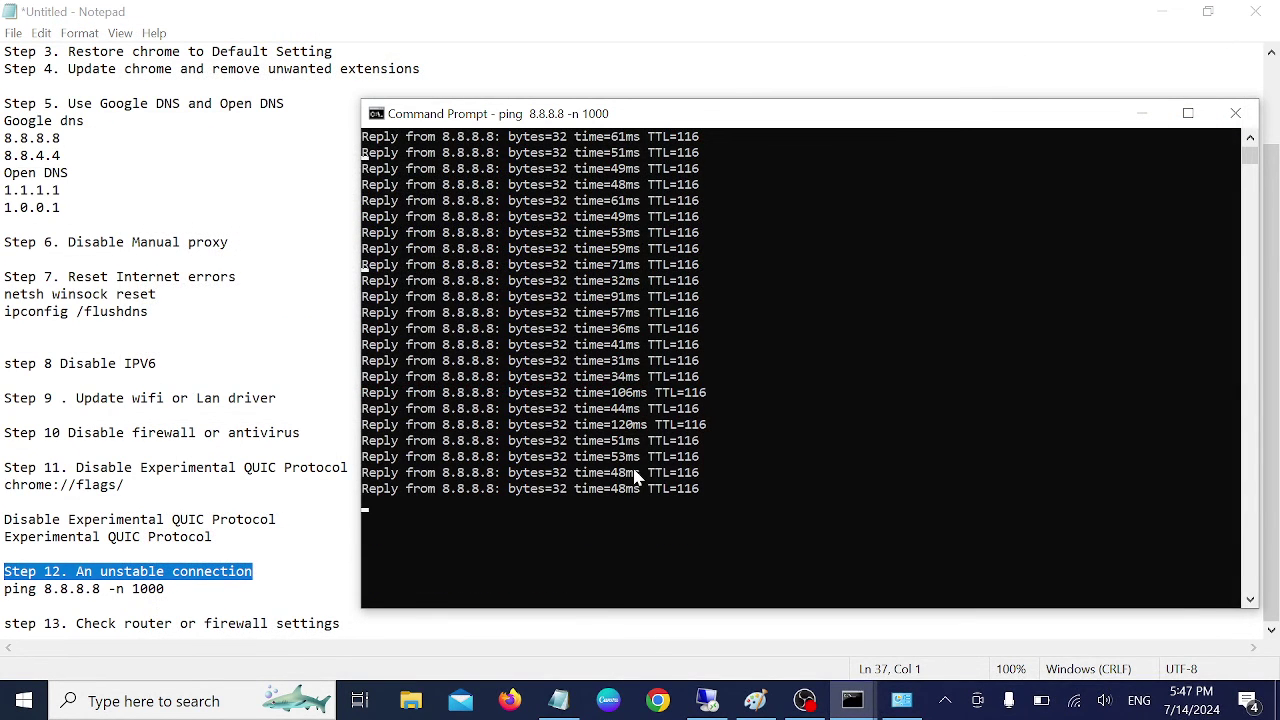
click(1234, 113)
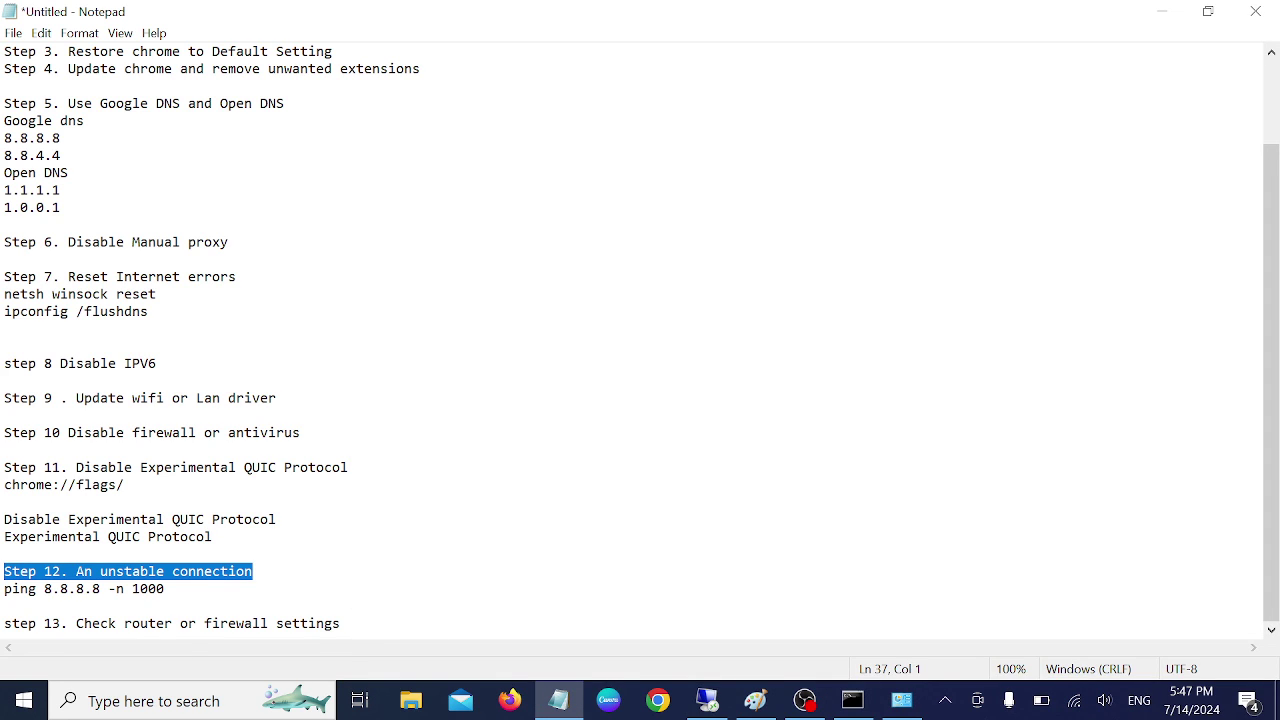
Highlight the Step 13 line about checking router or firewall settings in the notes, including its "Check router" part.
drag(341, 623, 4, 623)
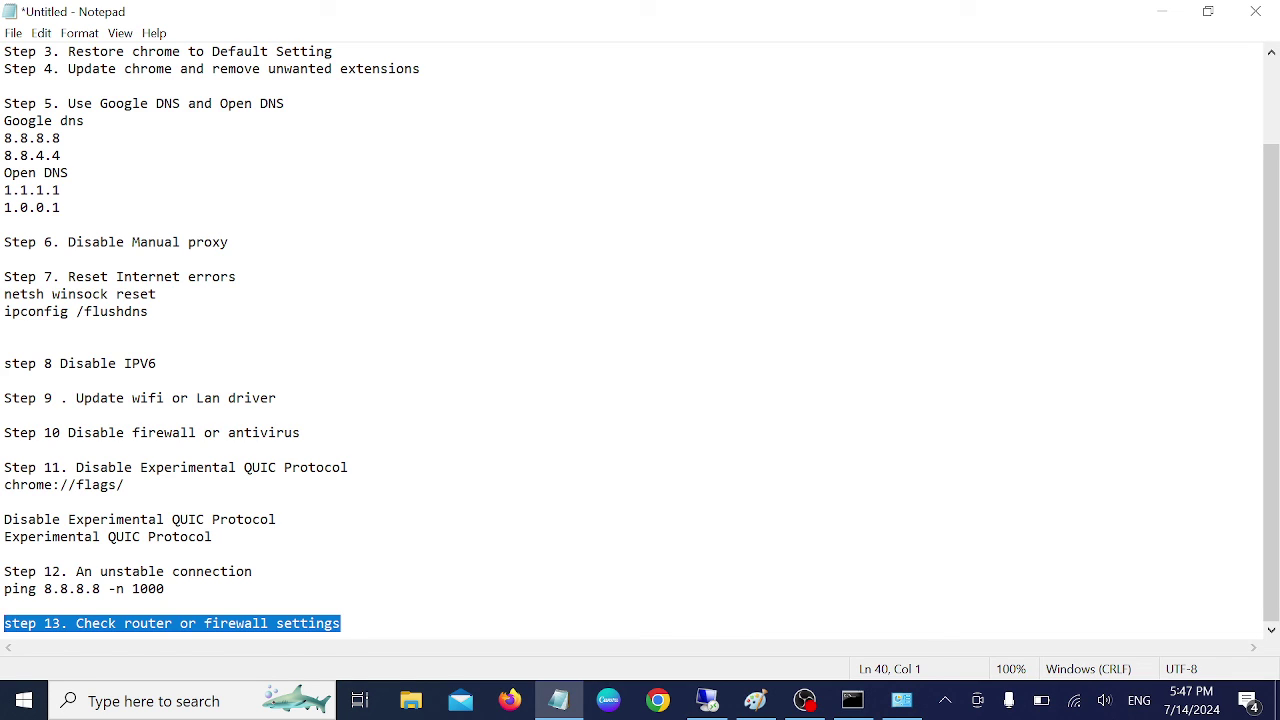
drag(76, 623, 340, 623)
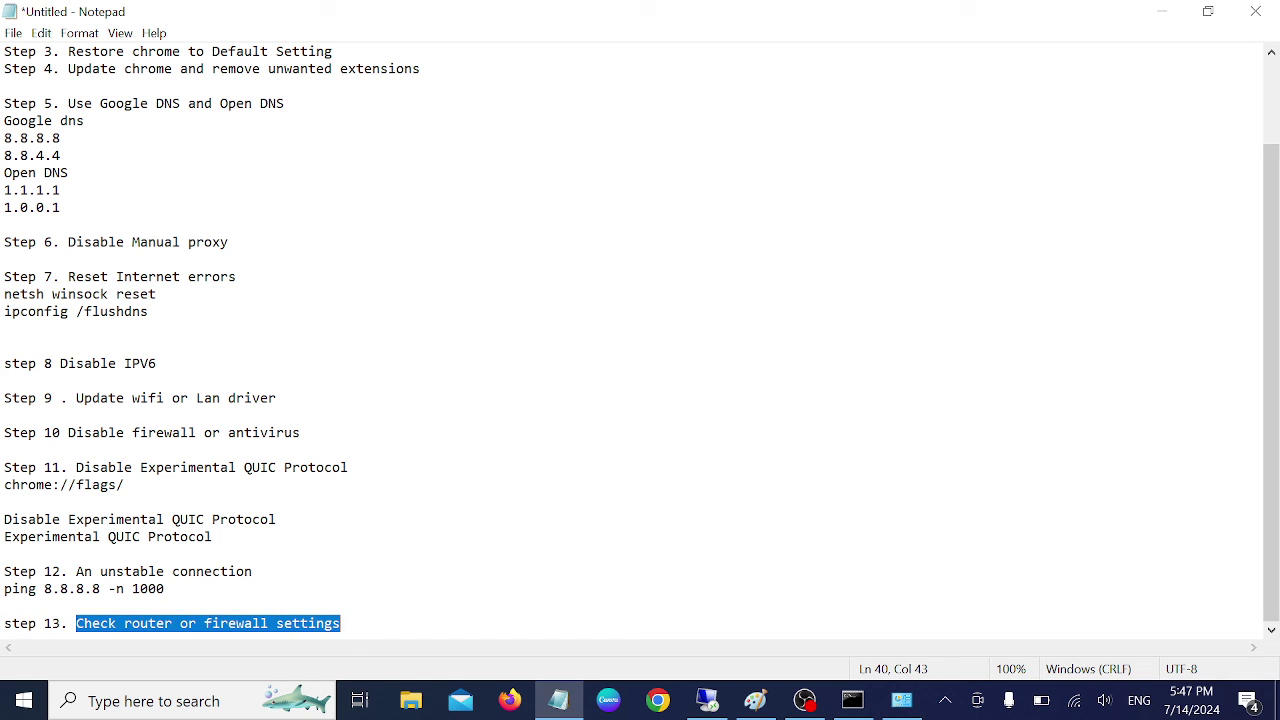
click(340, 623)
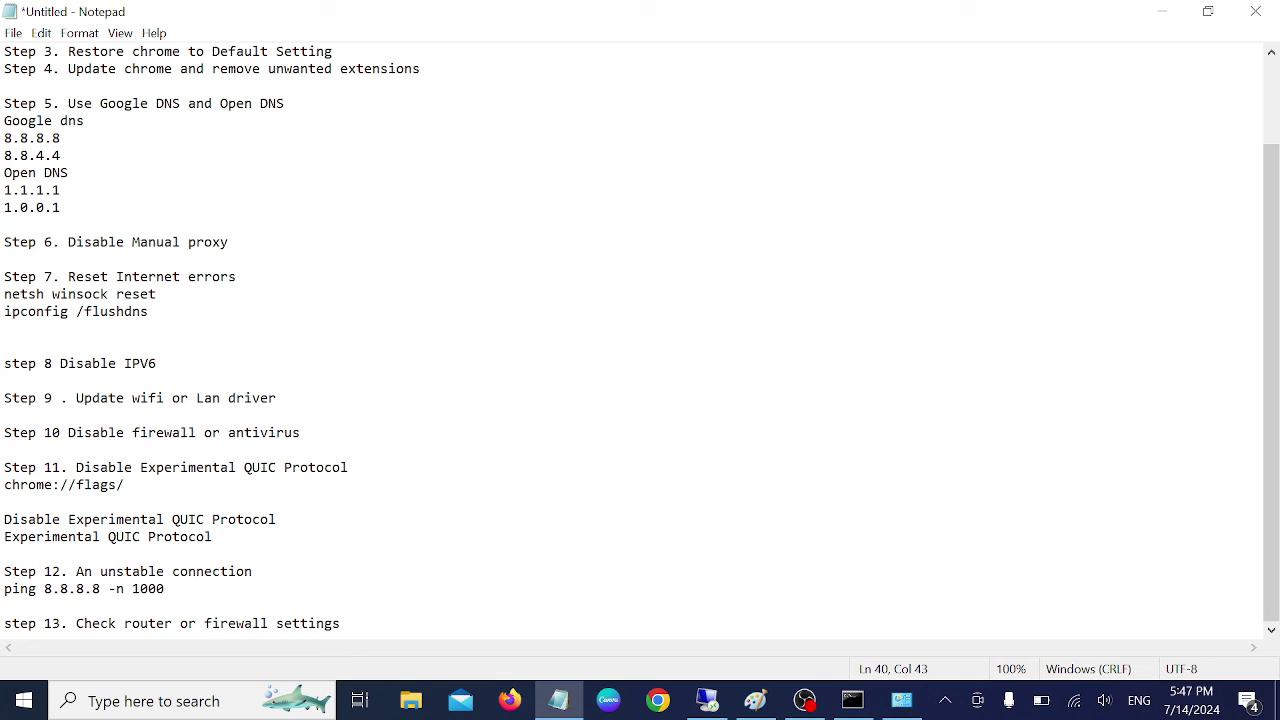
drag(76, 623, 172, 623)
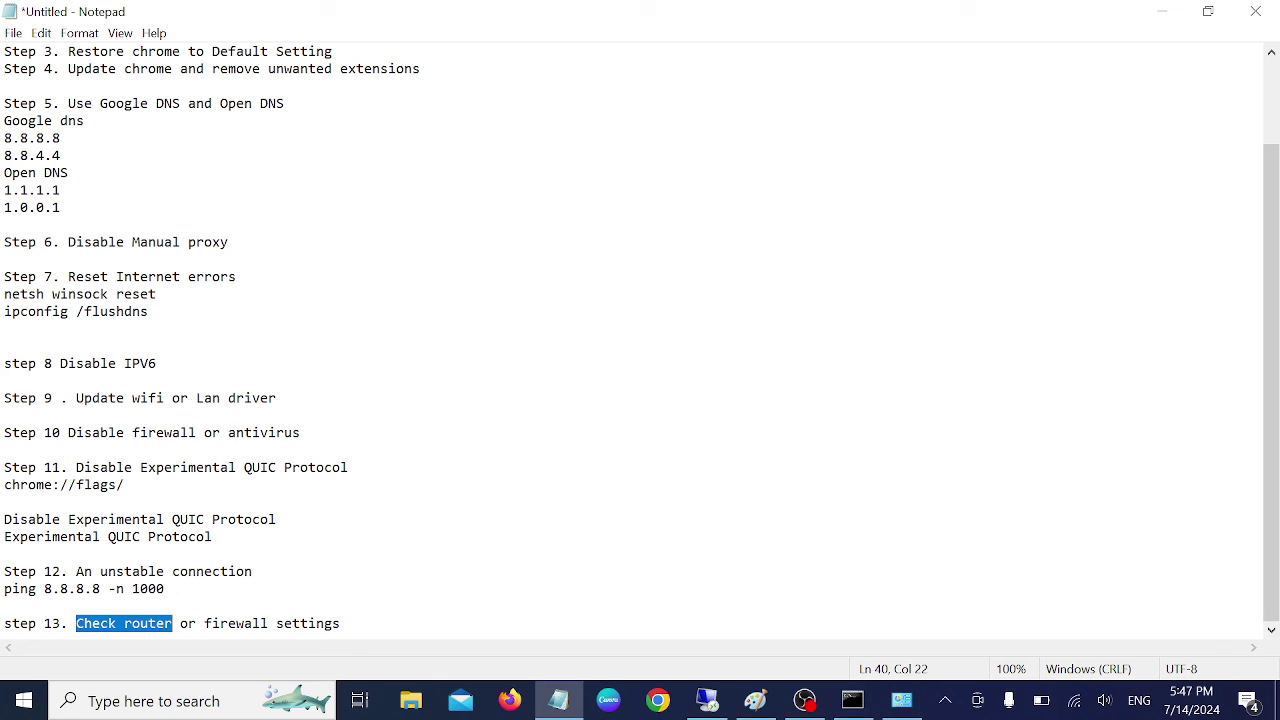
drag(341, 623, 4, 623)
click(341, 623)
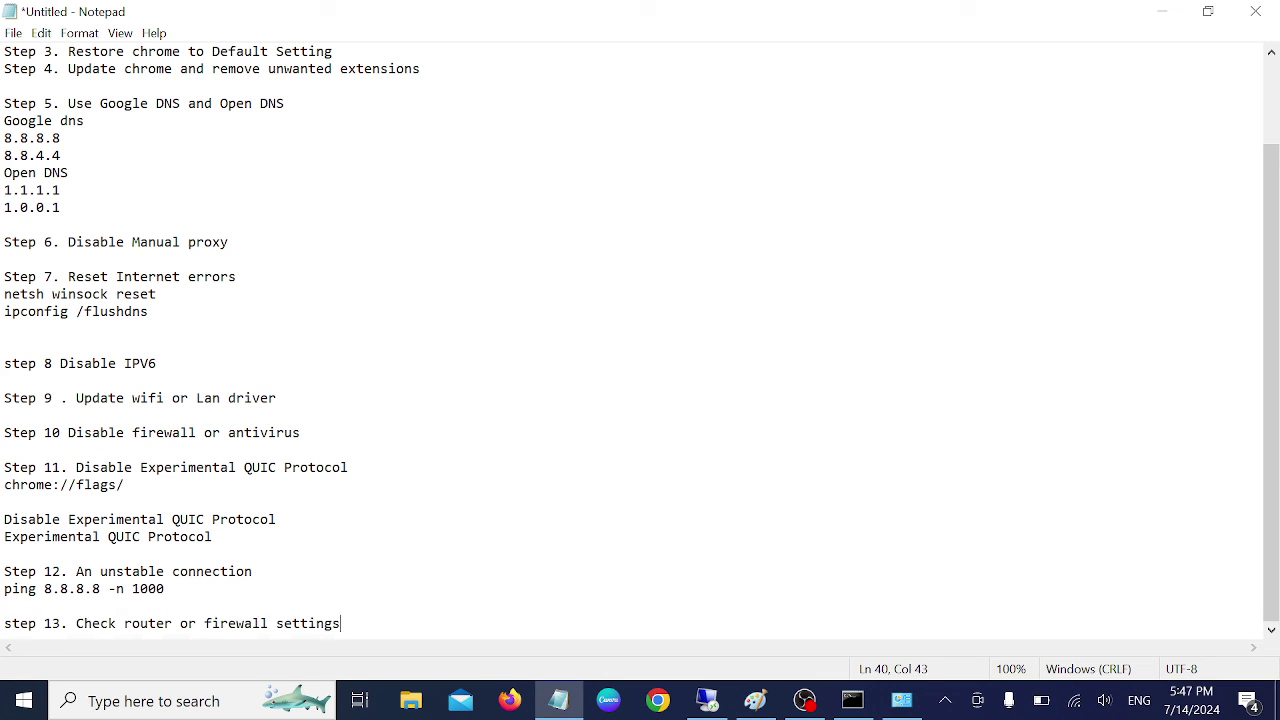
Add blank lines below the Step 13 line in the notes and minimize Notepad.
key(Return)
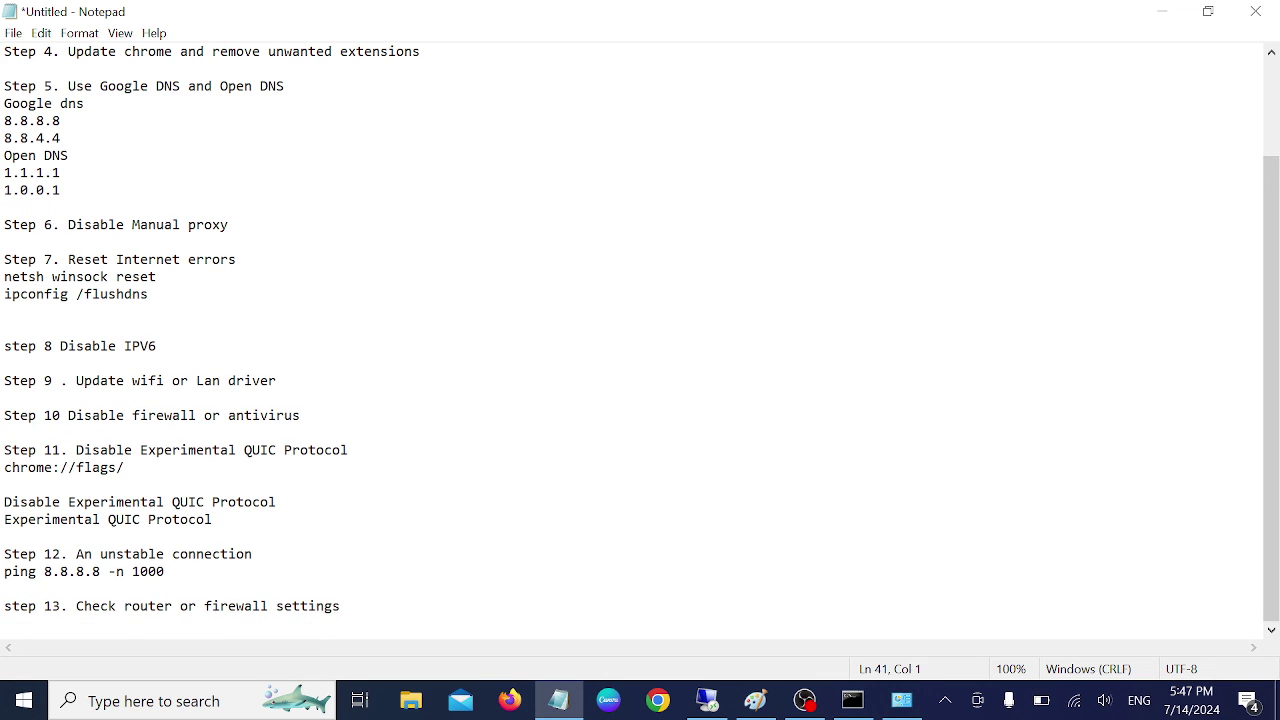
key(Return)
drag(76, 589, 341, 589)
key(Right)
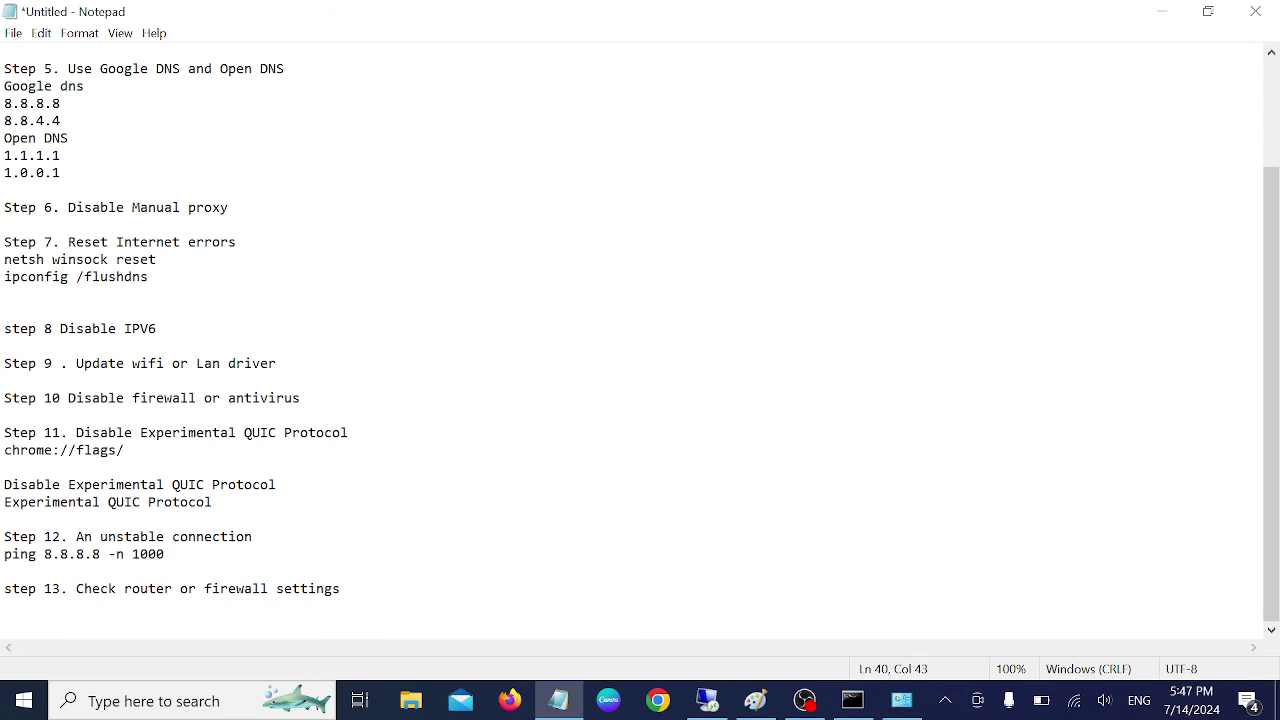
key(Down)
key(Return)
click(1162, 11)
Refresh the desktop and close the remaining administrator Command Prompt window.
right_click(376, 224)
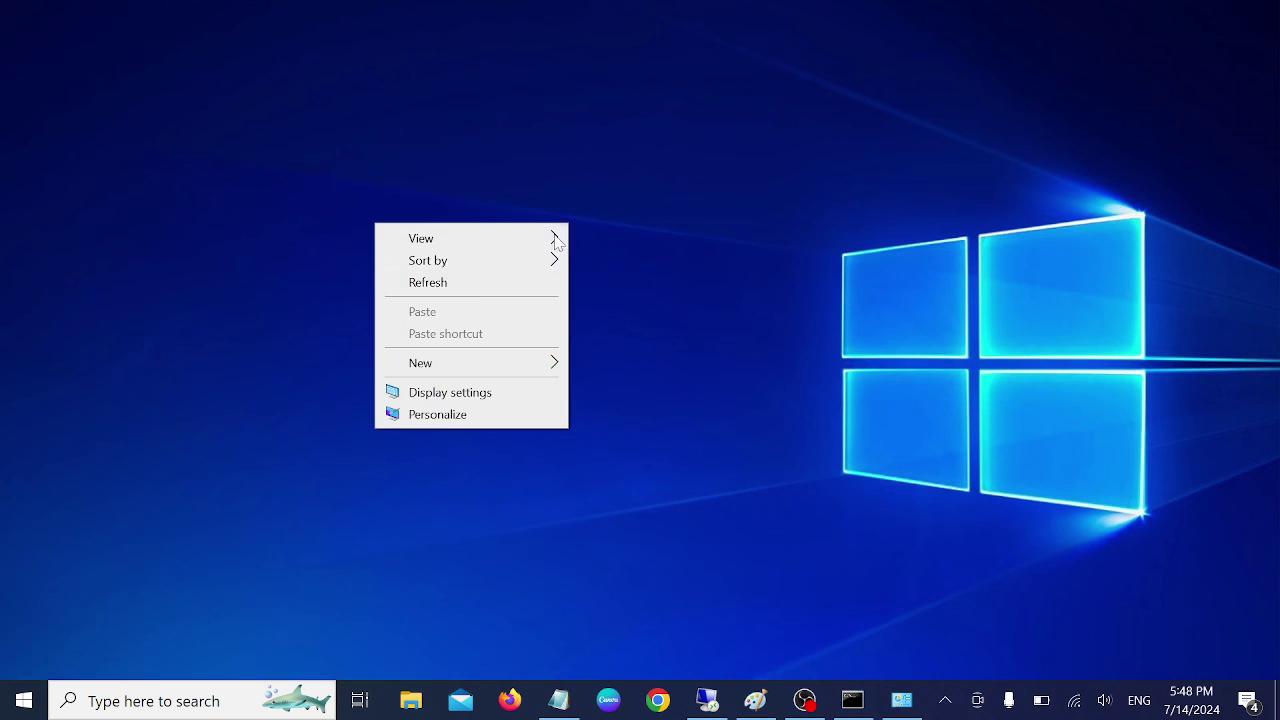
click(434, 290)
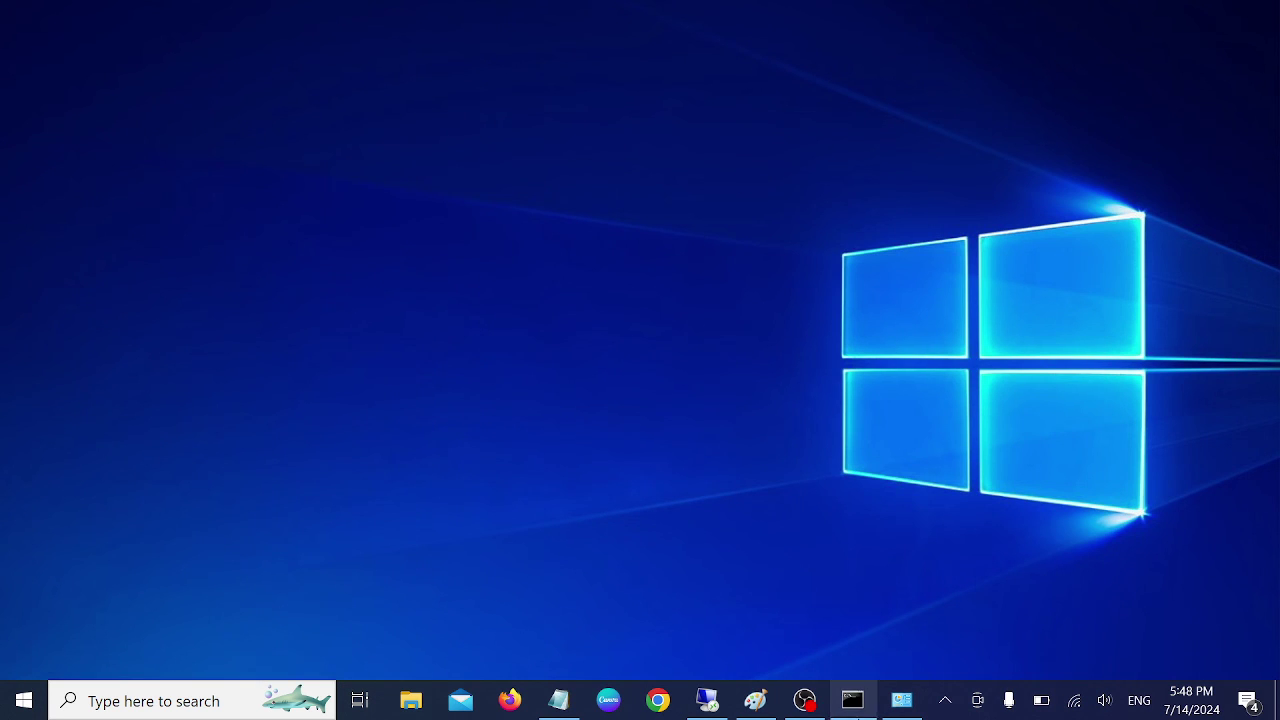
click(852, 700)
click(544, 412)
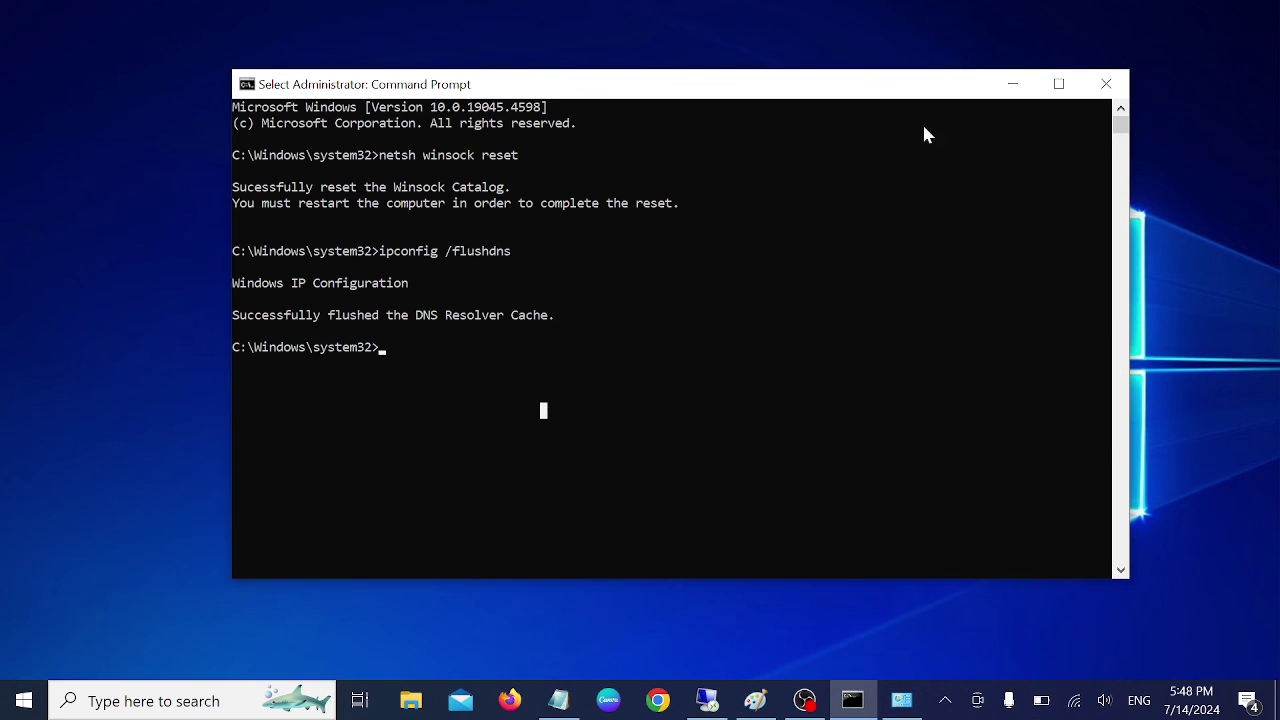
click(1106, 84)
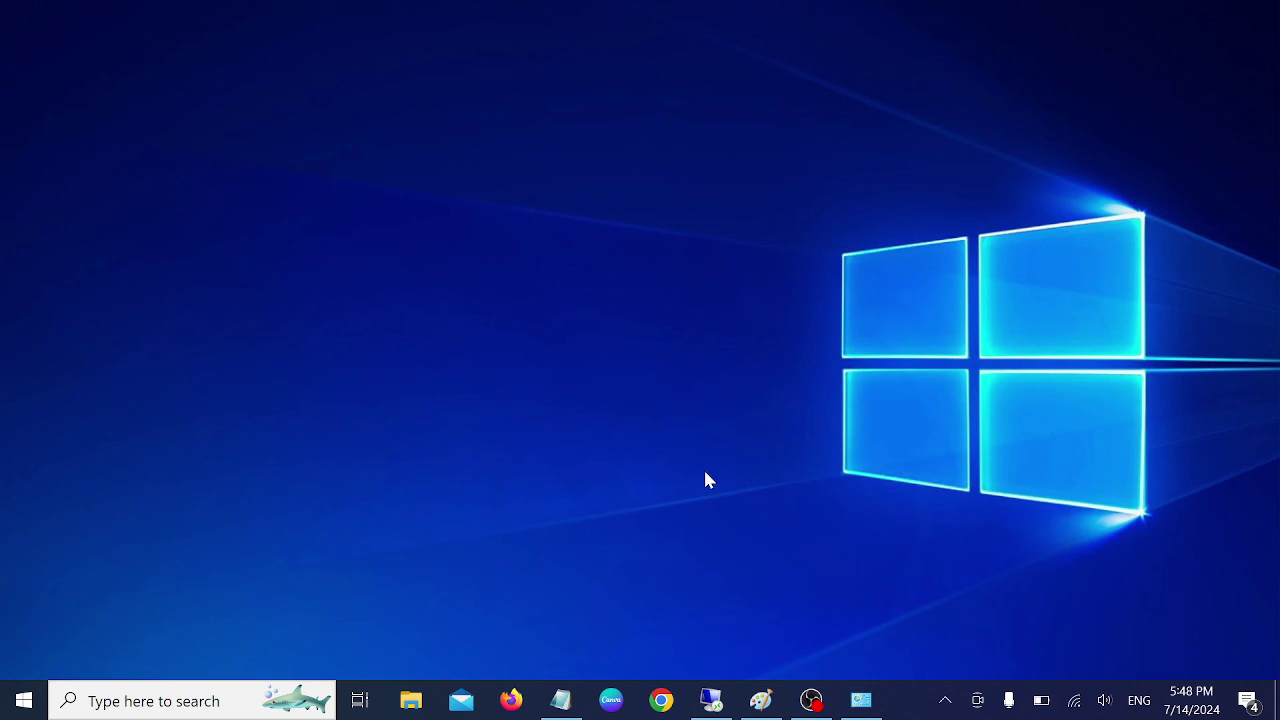
right_click(710, 249)
click(591, 305)
right_click(678, 245)
click(571, 302)
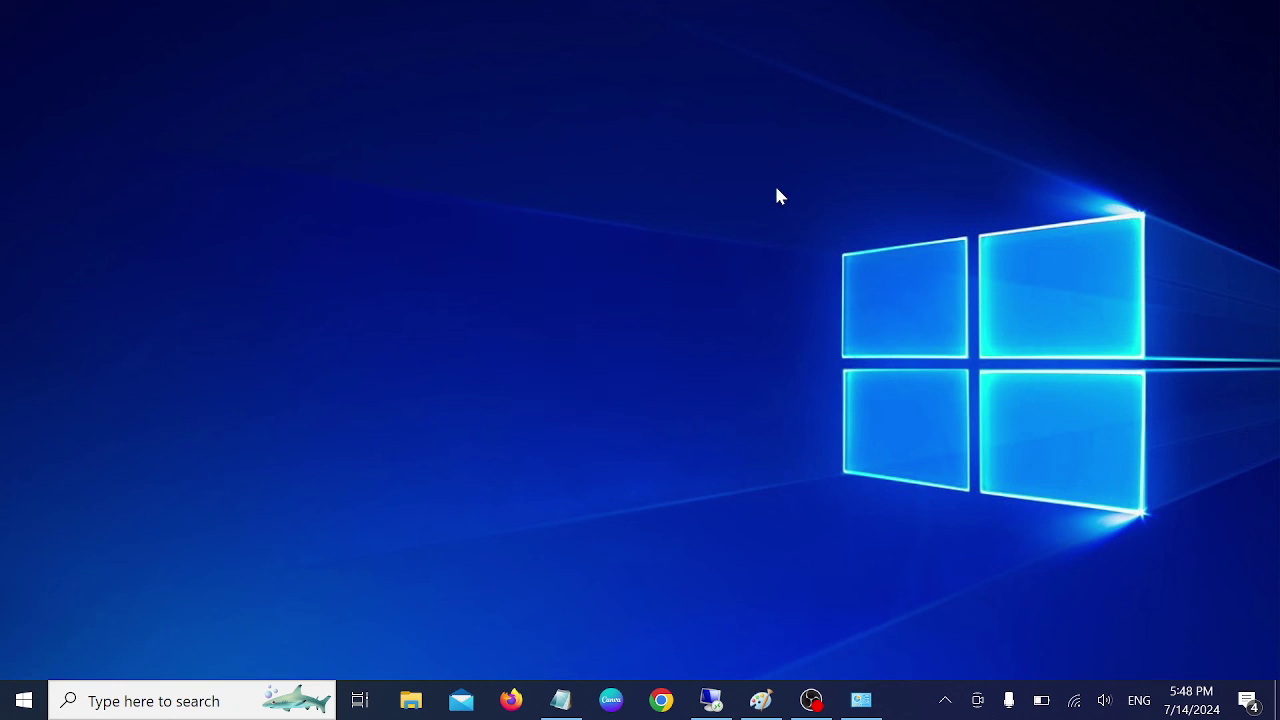